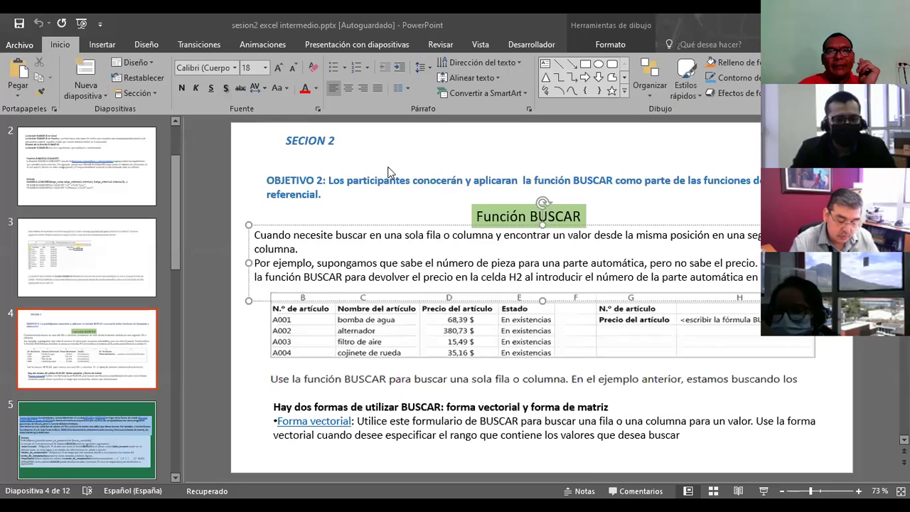
# Select the OBJETIVO paragraph on the Función BUSCAR slide before presenting it.
pyautogui.click(336, 192)
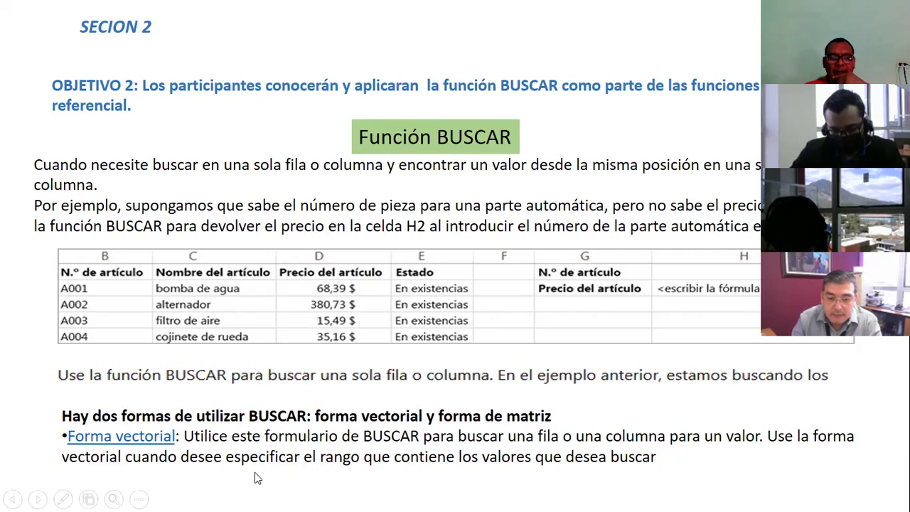
# Advance to the slide explaining valor_buscado and vector_de_comparación in the BUSCAR syntax.
pyautogui.click(197, 473)
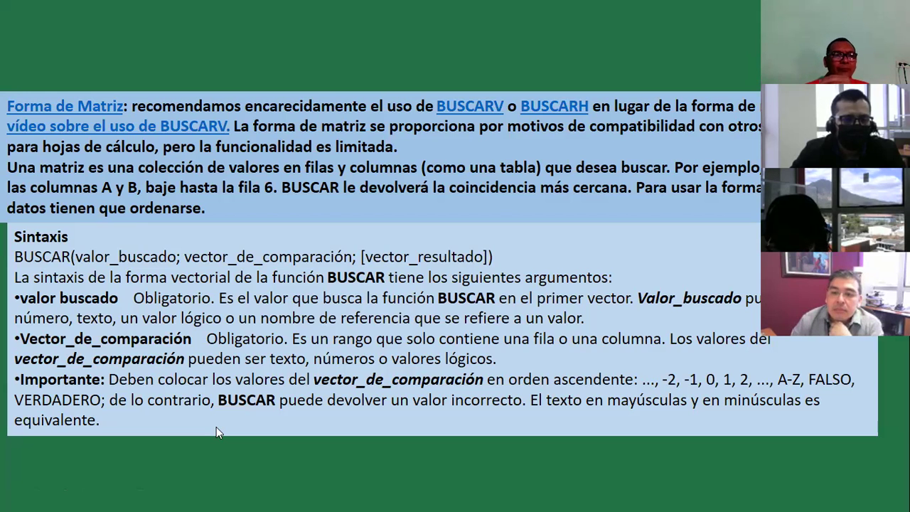
# Step forward to the 'Momento de la practica' slide and back to the syntax slide.
pyautogui.press('pagedown')
pyautogui.press('pageup')
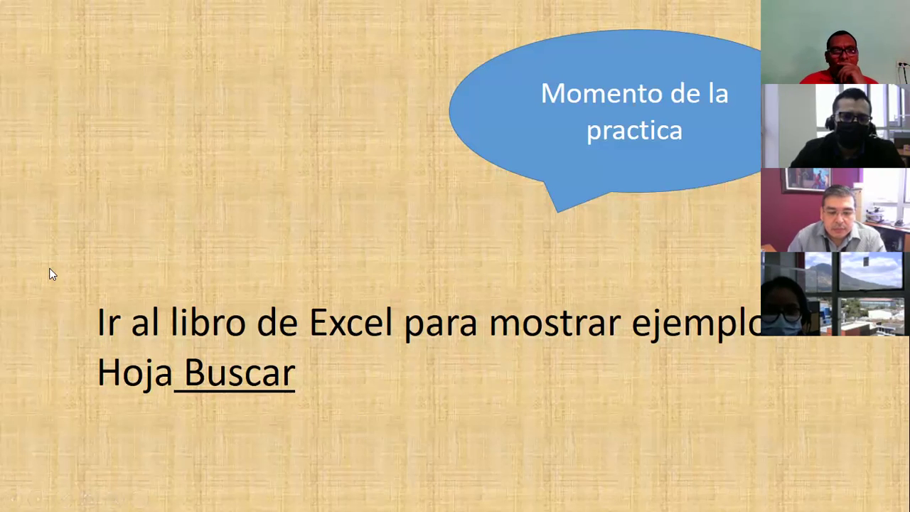
# Exit the slide show and bring up the ARCHIVO PRACTICO EXCEL INTERMEDIO workbook in Excel.
pyautogui.press('Escape')
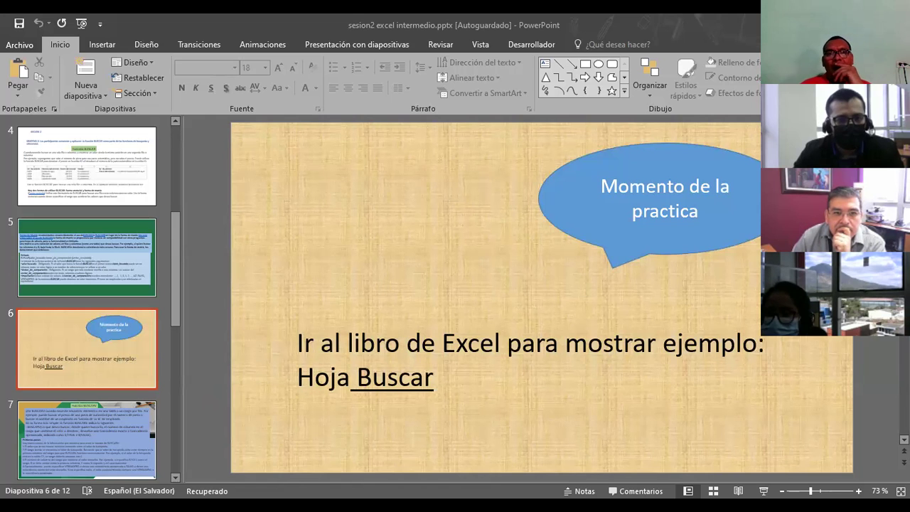
pyautogui.hotkey('alt', 'Tab')
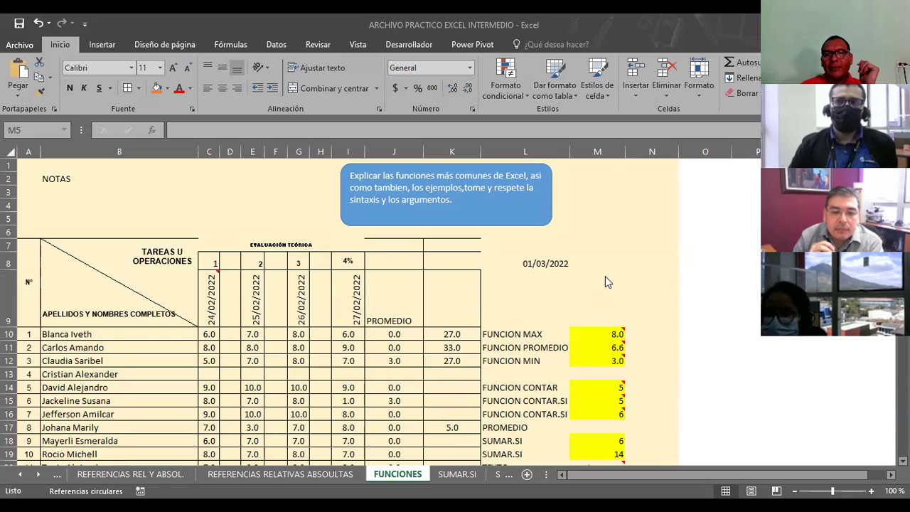
# Scroll below the date example on FUNCIONES and begin a formula with = in B24.
pyautogui.scroll(-2, 606, 276)
pyautogui.scroll(1, 583, 263)
pyautogui.scroll(-1, 573, 366)
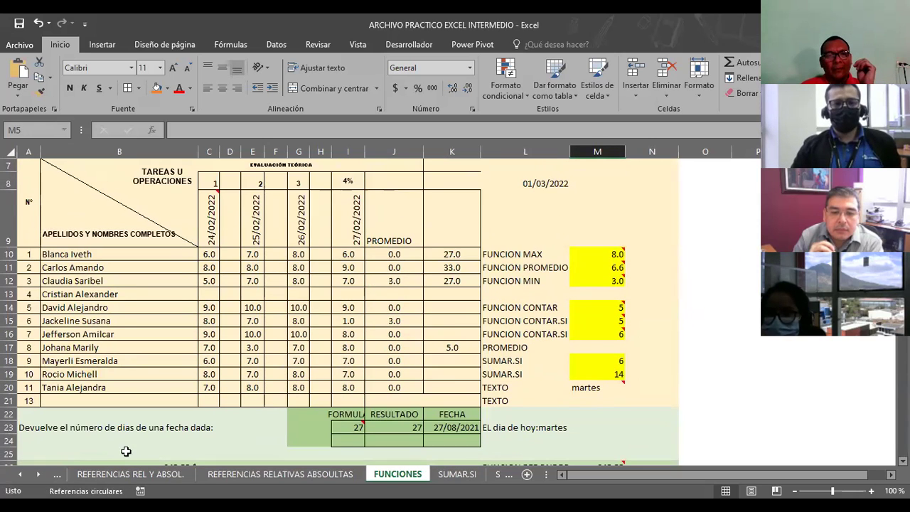
pyautogui.click(124, 444)
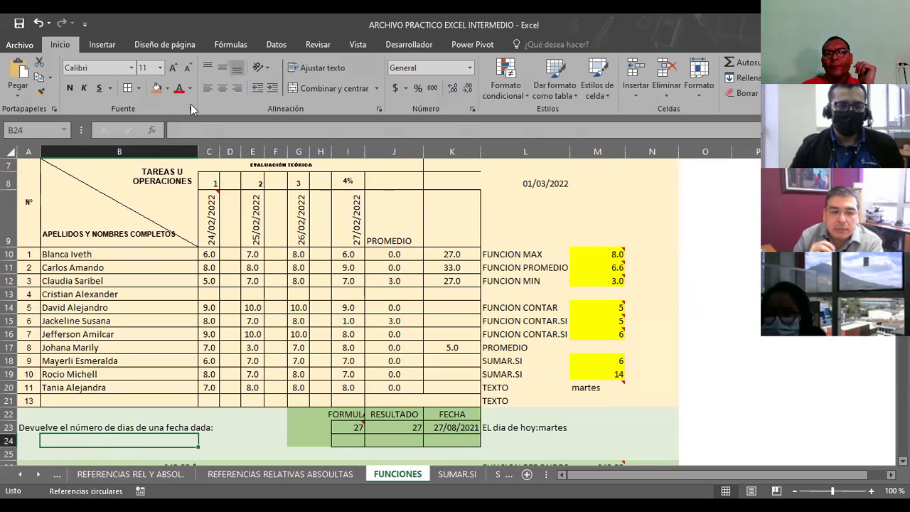
pyautogui.click(154, 130)
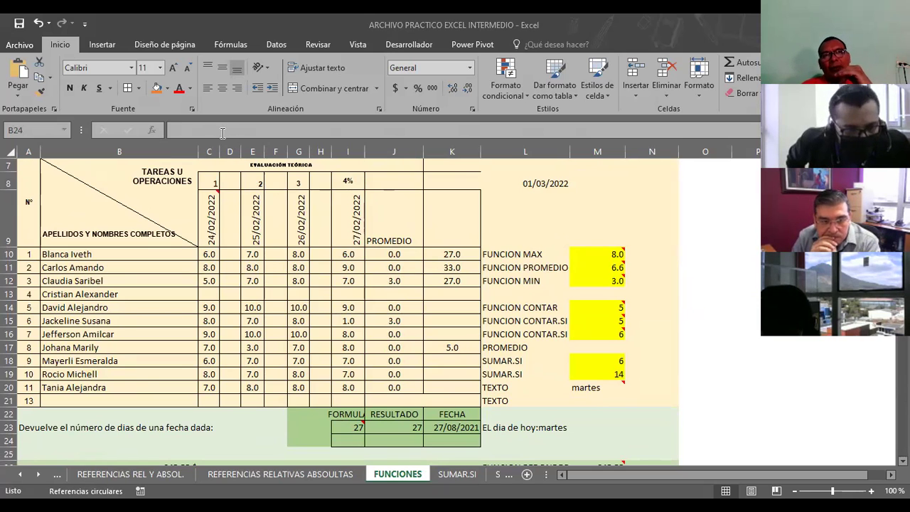
pyautogui.click(86, 439)
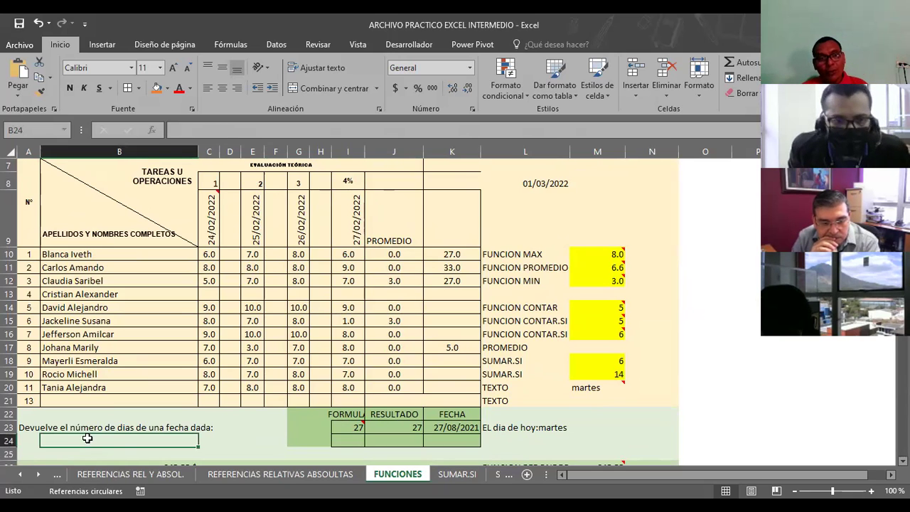
pyautogui.write('=')
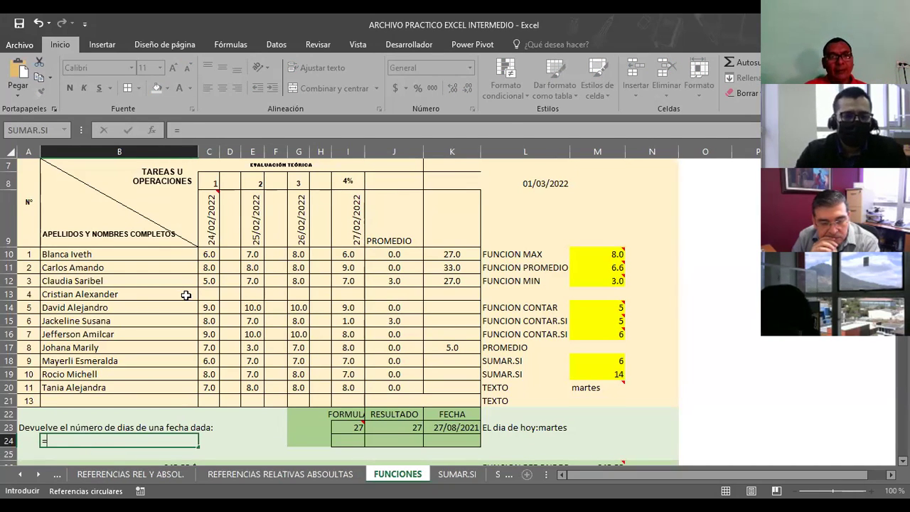
# Try referencing range C10:C16 in B24, which returns a #¡VALOR! error.
pyautogui.click(206, 257)
pyautogui.moveTo(209, 254); pyautogui.dragTo(212, 326)
pyautogui.press('Return')
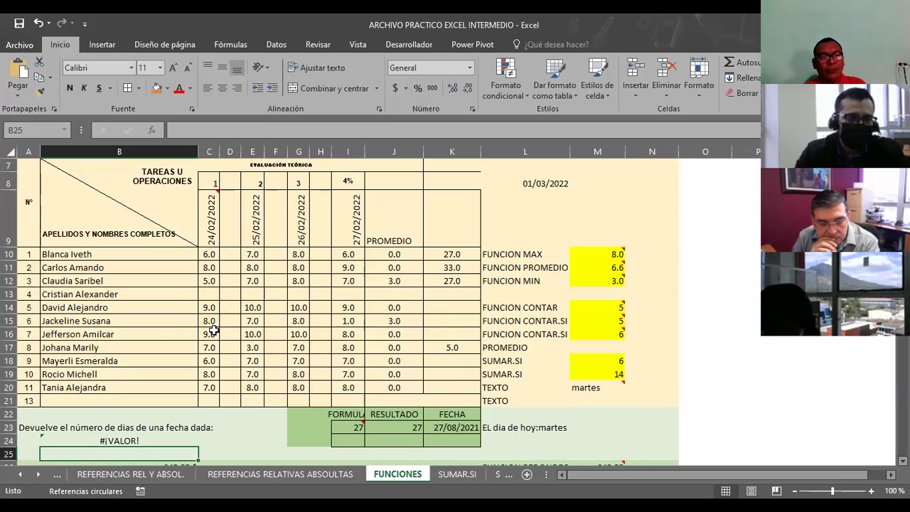
# Clear B24 and rebuild it as =C10+I14+I19, returning 22.0.
pyautogui.click(111, 437)
pyautogui.press('Delete')
pyautogui.write('=')
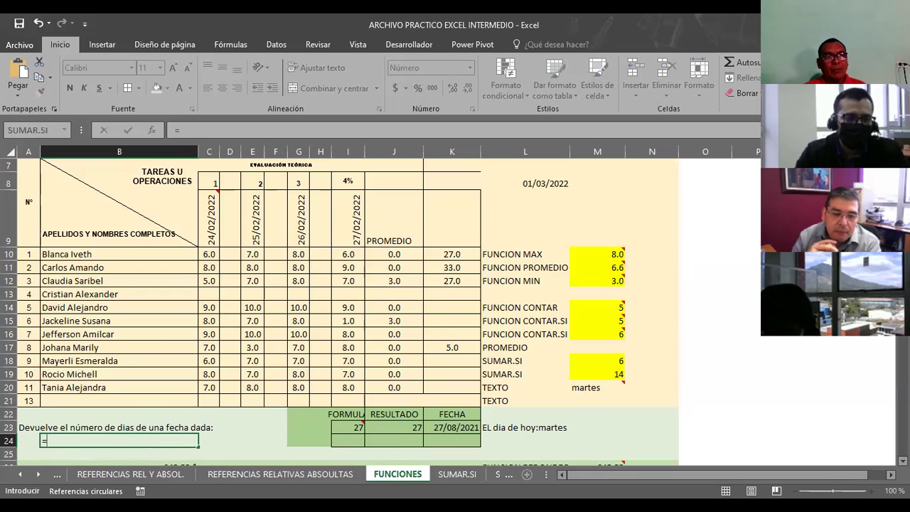
pyautogui.click(208, 258)
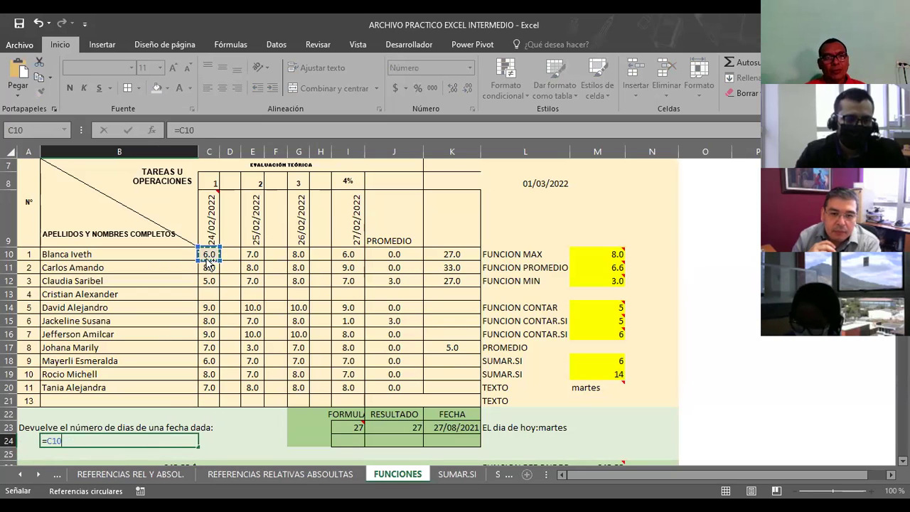
pyautogui.write('+')
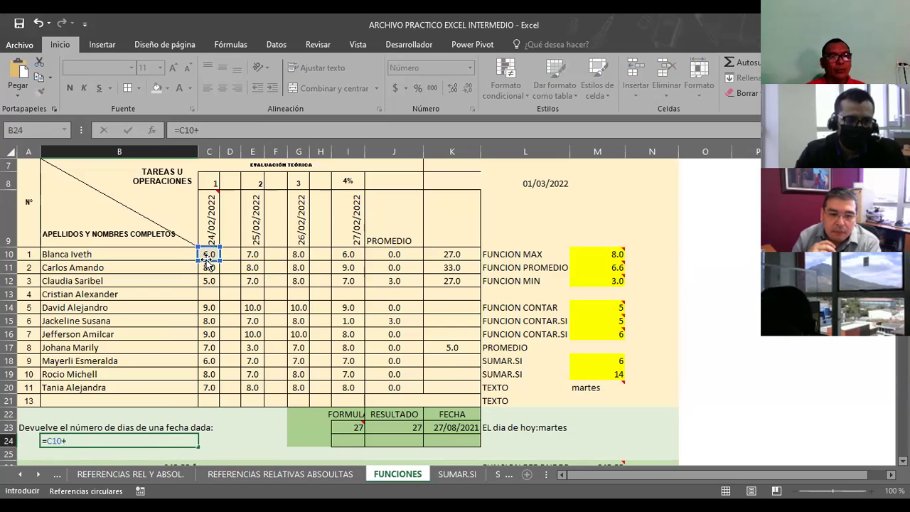
pyautogui.click(349, 309)
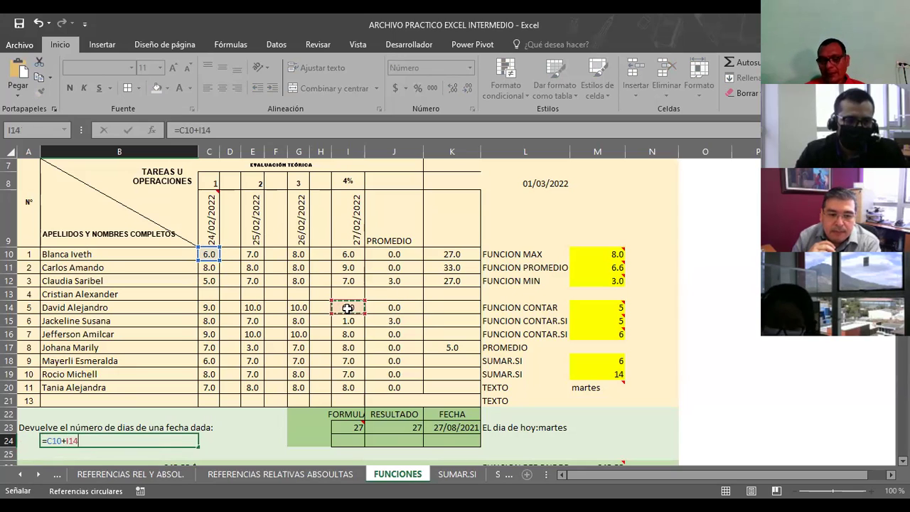
pyautogui.write('+')
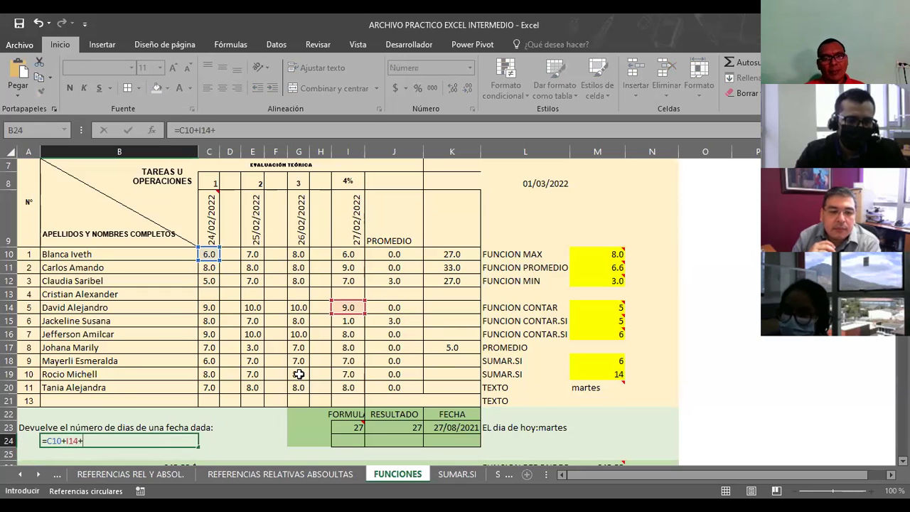
pyautogui.click(346, 374)
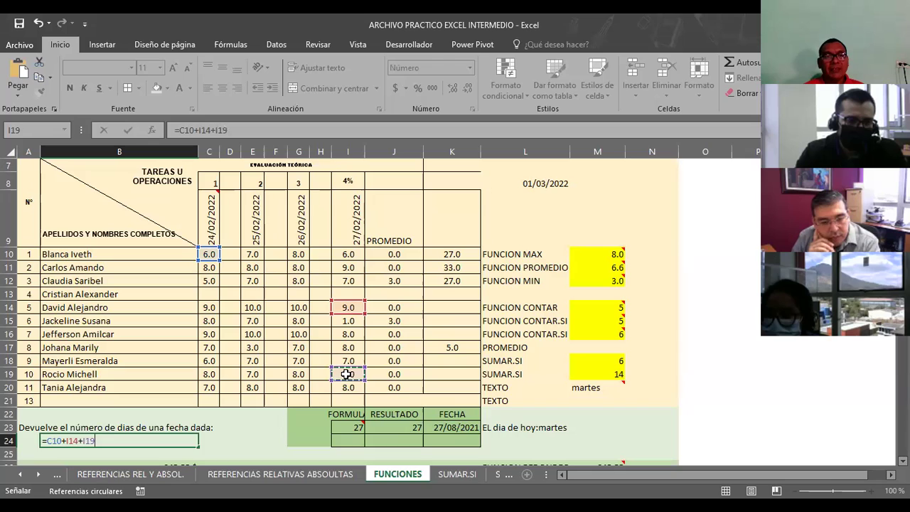
pyautogui.press('Return')
pyautogui.press('Up')
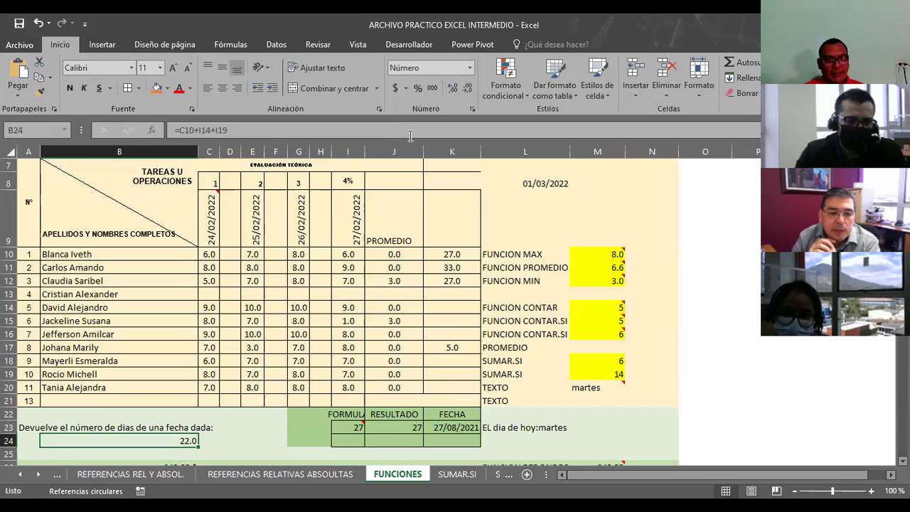
# Use AutoSum to enter =SUMA(C14:C17;G14:G17) in E22, giving 68.0.
pyautogui.click(254, 415)
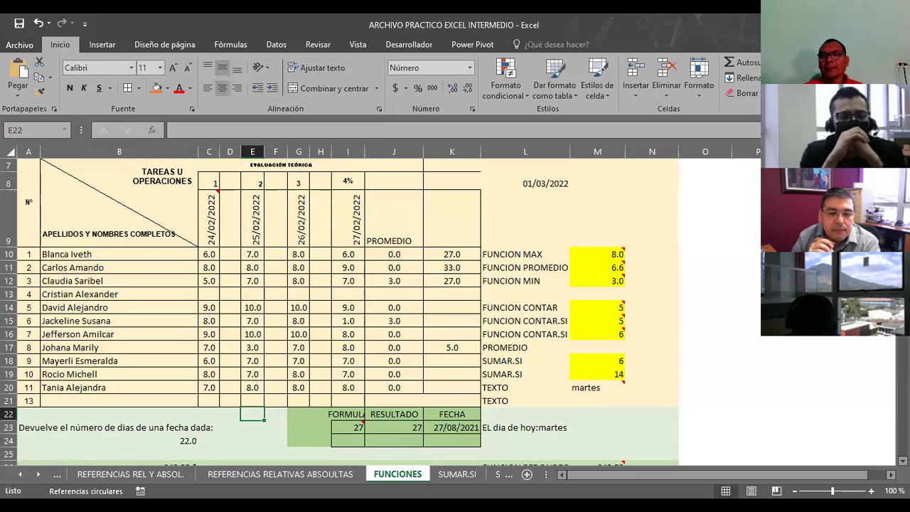
pyautogui.click(740, 62)
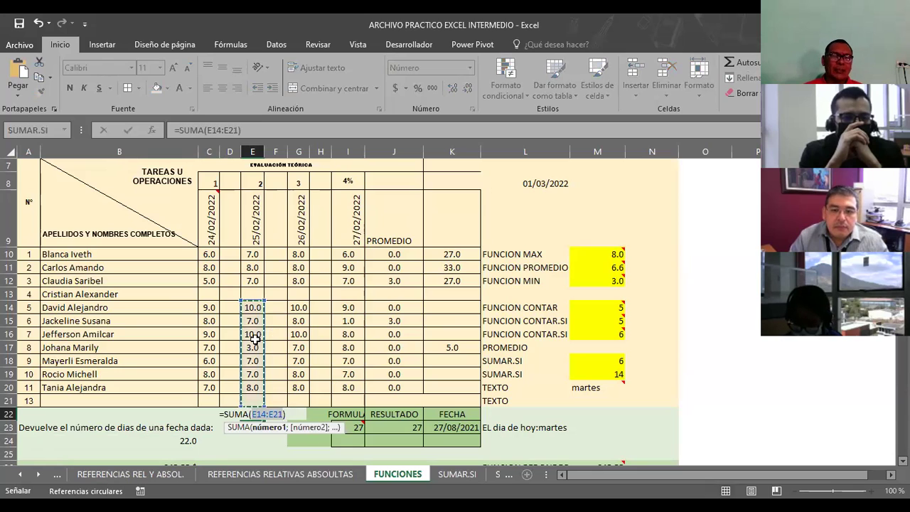
pyautogui.click(207, 305)
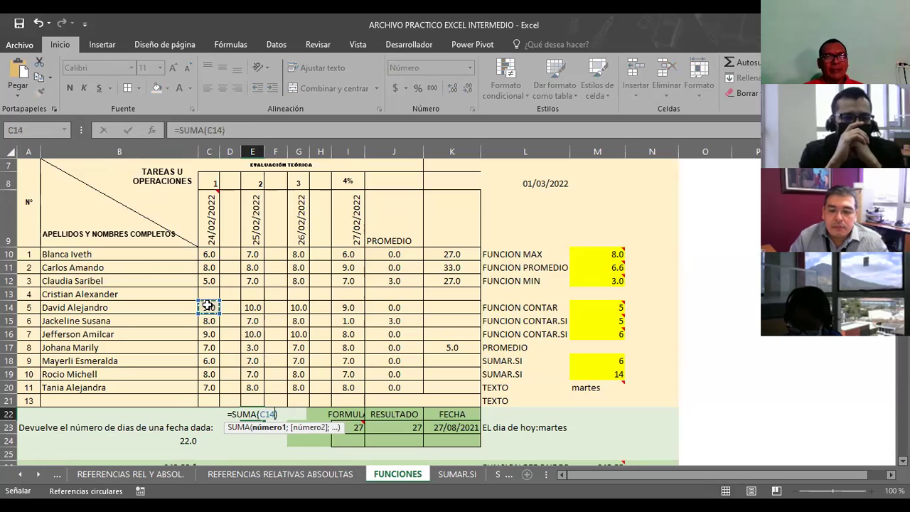
pyautogui.moveTo(207, 307); pyautogui.dragTo(209, 348)
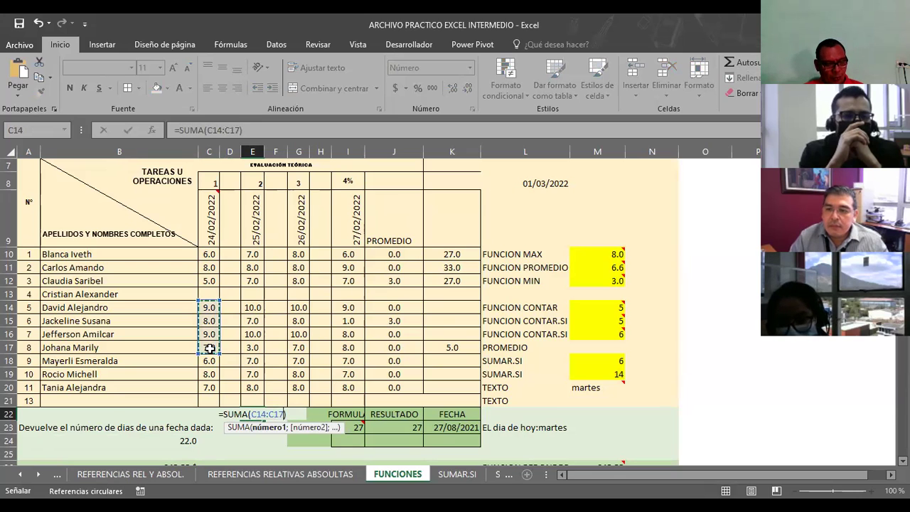
pyautogui.write(';')
pyautogui.moveTo(298, 307); pyautogui.dragTo(302, 345)
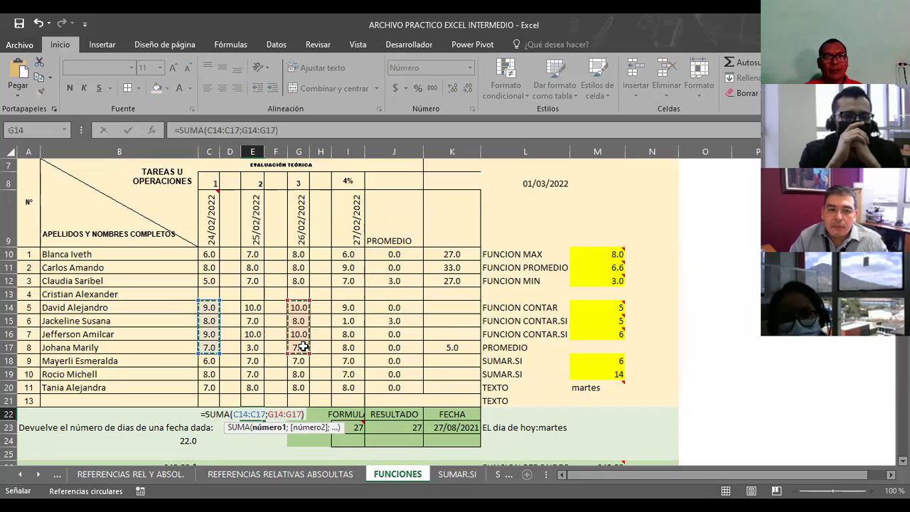
pyautogui.hotkey('ctrl', 'Return')
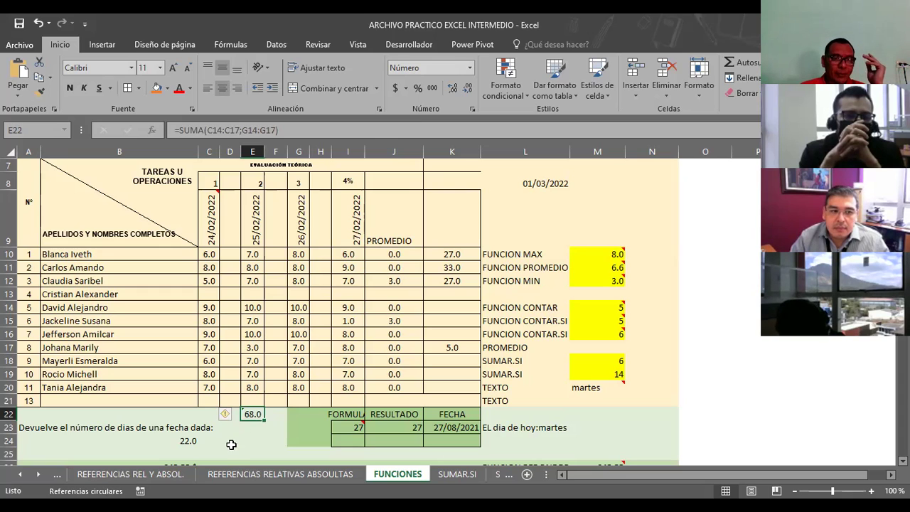
pyautogui.click(231, 442)
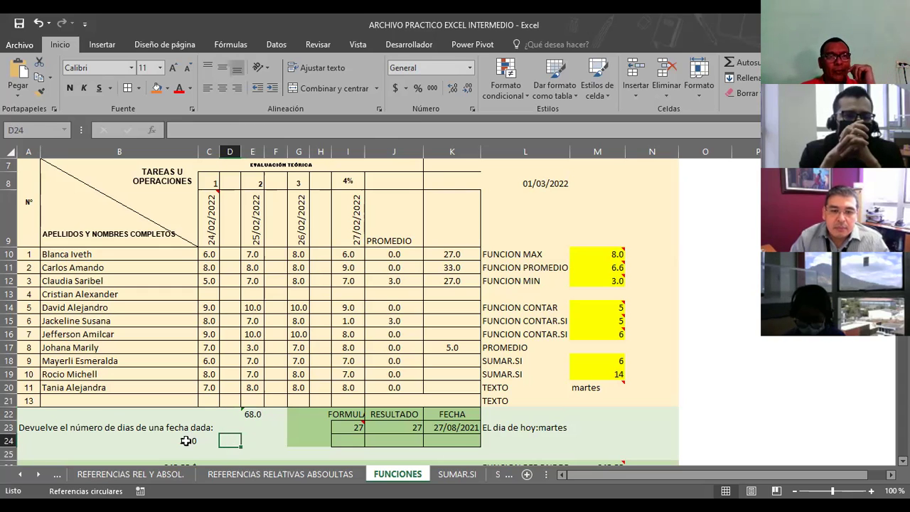
# Revisit B24, then start a new formula with = in cell E24.
pyautogui.click(186, 441)
pyautogui.click(247, 441)
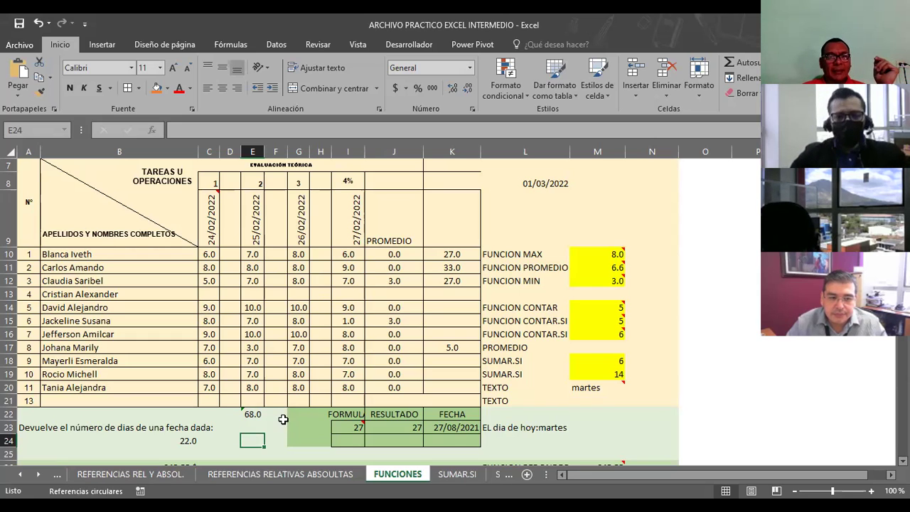
pyautogui.write('=')
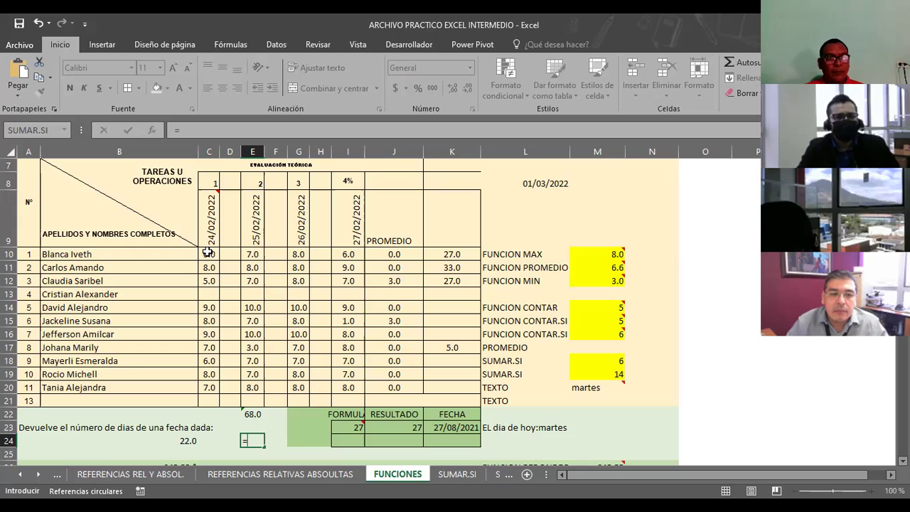
# Enter =C10:C12;C14:C20;G14:G20;I10:I12;J14:J20 in E24 and widen column E, revealing #¡VALOR!
pyautogui.click(208, 253)
pyautogui.write(';')
pyautogui.moveTo(208, 254); pyautogui.dragTo(212, 387)
pyautogui.write(';')
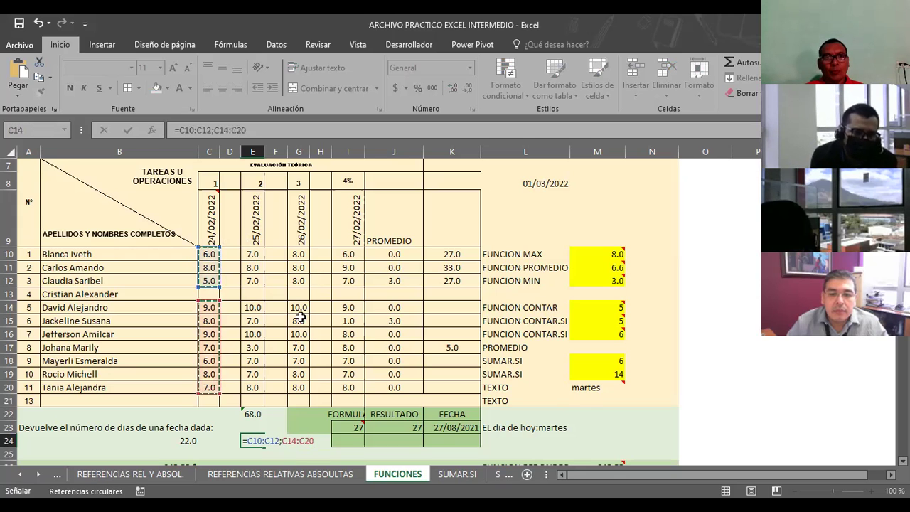
pyautogui.click(298, 307)
pyautogui.moveTo(301, 321); pyautogui.dragTo(299, 388)
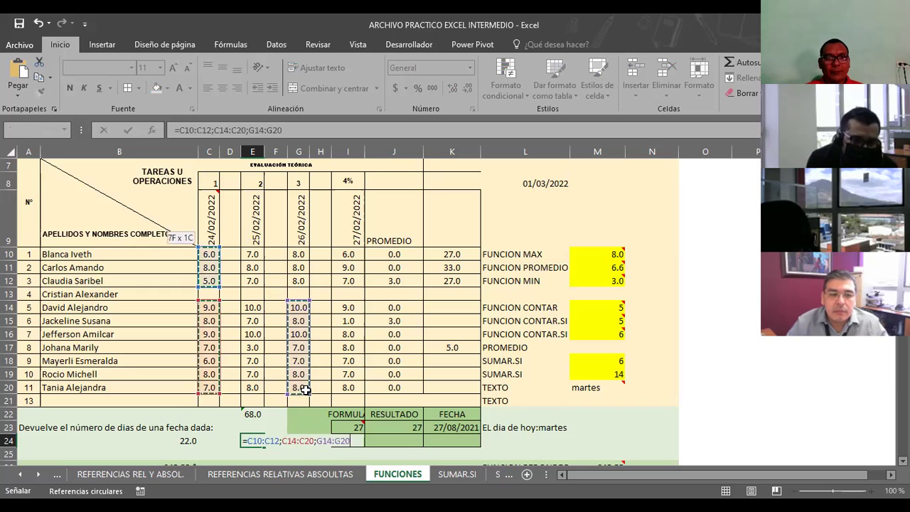
pyautogui.write(';')
pyautogui.moveTo(345, 253); pyautogui.dragTo(347, 280)
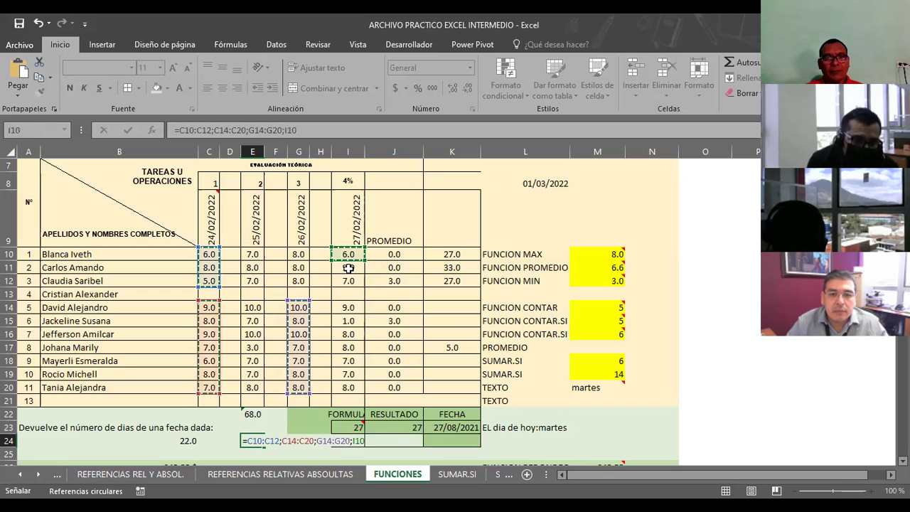
pyautogui.write(';')
pyautogui.moveTo(386, 308); pyautogui.dragTo(393, 384)
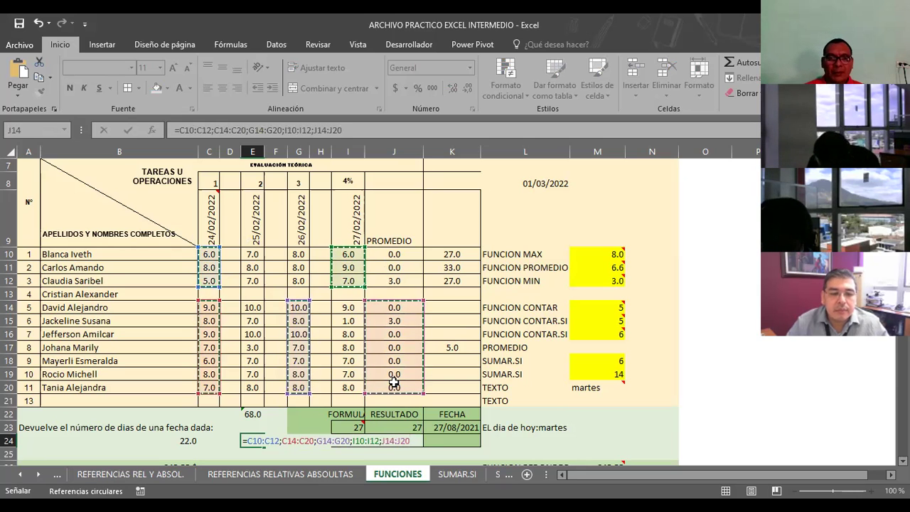
pyautogui.press('Return')
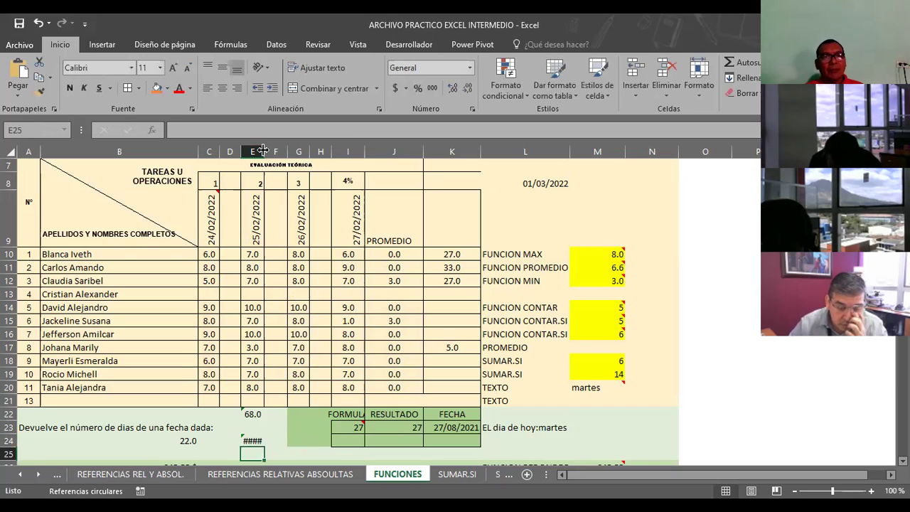
pyautogui.moveTo(283, 161); pyautogui.dragTo(288, 161)
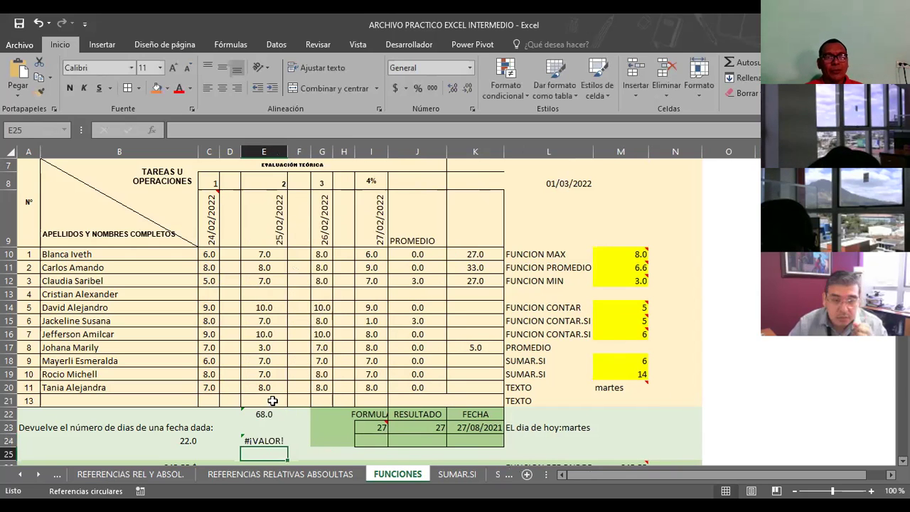
pyautogui.click(250, 441)
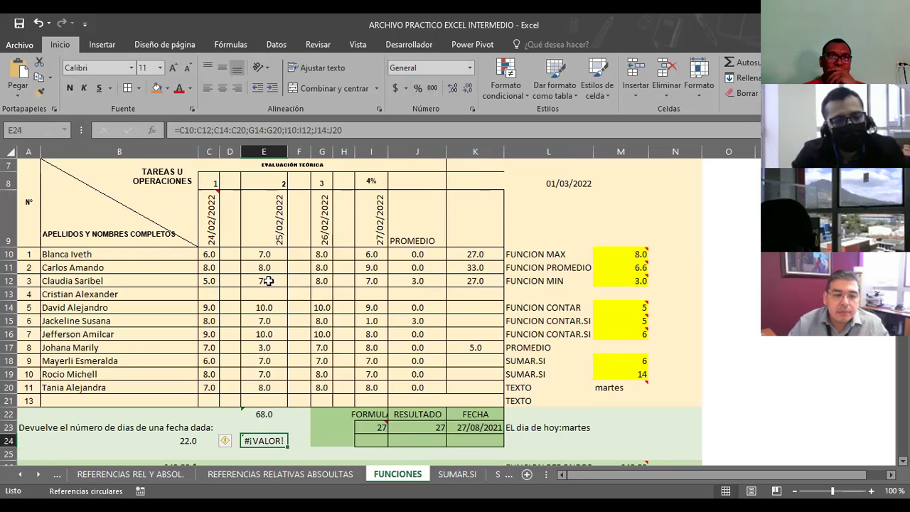
pyautogui.doubleClick(261, 439)
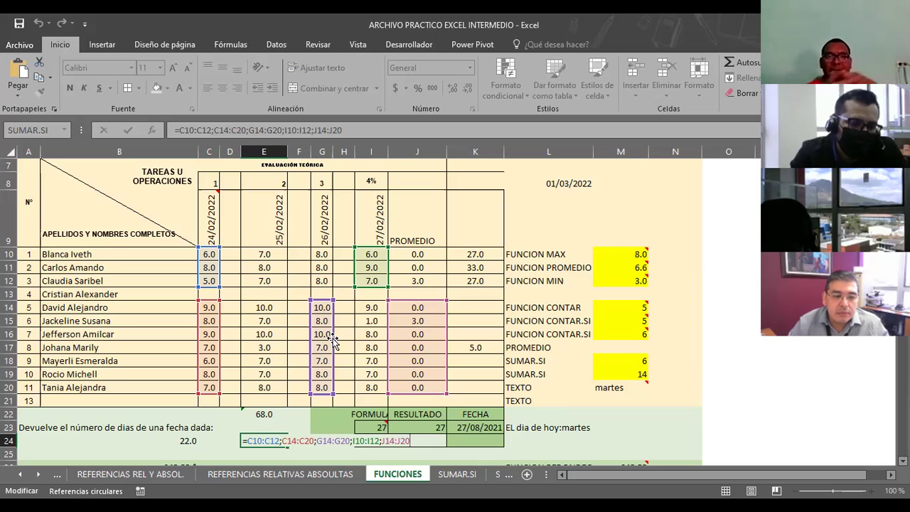
pyautogui.press('Escape')
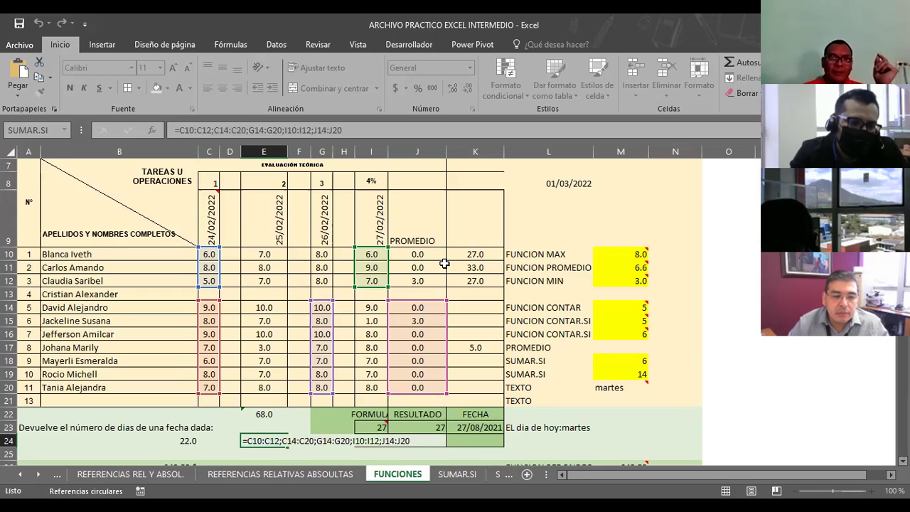
pyautogui.click(444, 266)
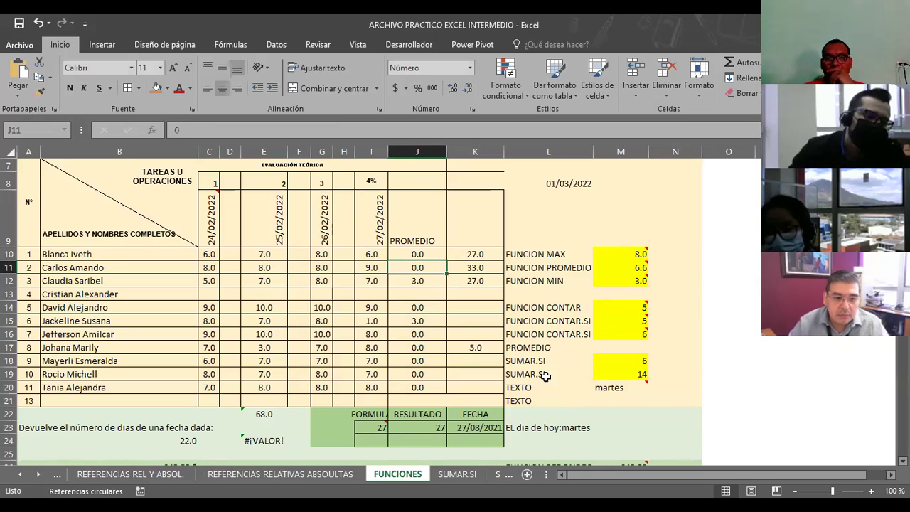
# Inspect =SUMAR.SI(C18:J18;"=6") in M18, returning 6, then select cell L9.
pyautogui.click(526, 361)
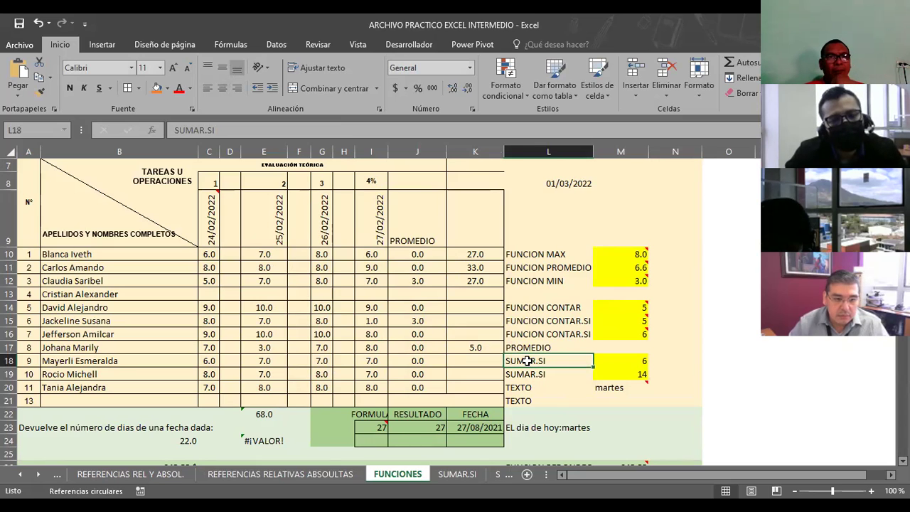
pyautogui.click(623, 363)
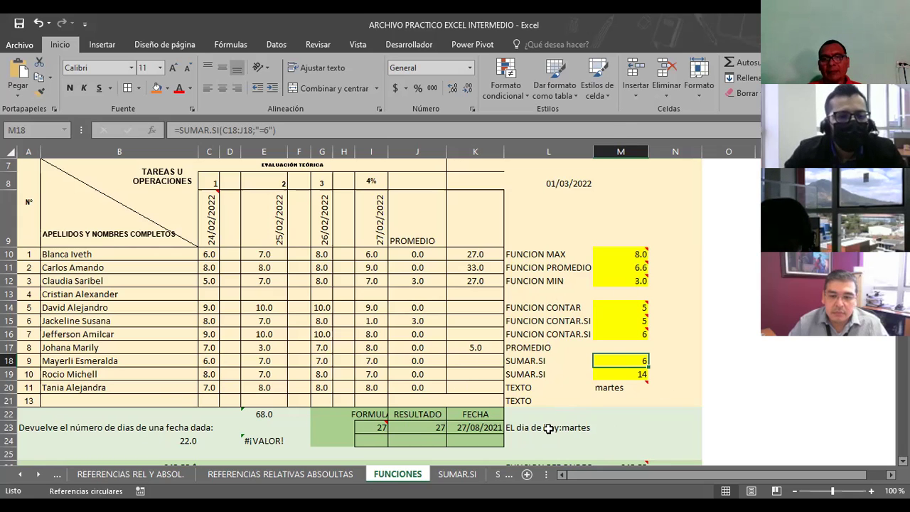
pyautogui.click(543, 225)
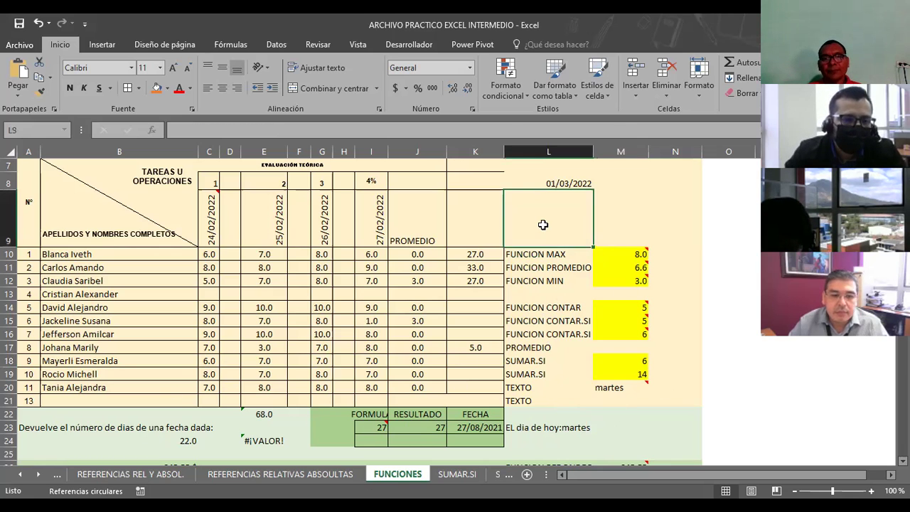
# Enter =SUMAR.SI(C10:C12;">5") in L9 via the argument dialog, returning 14.
pyautogui.write('=')
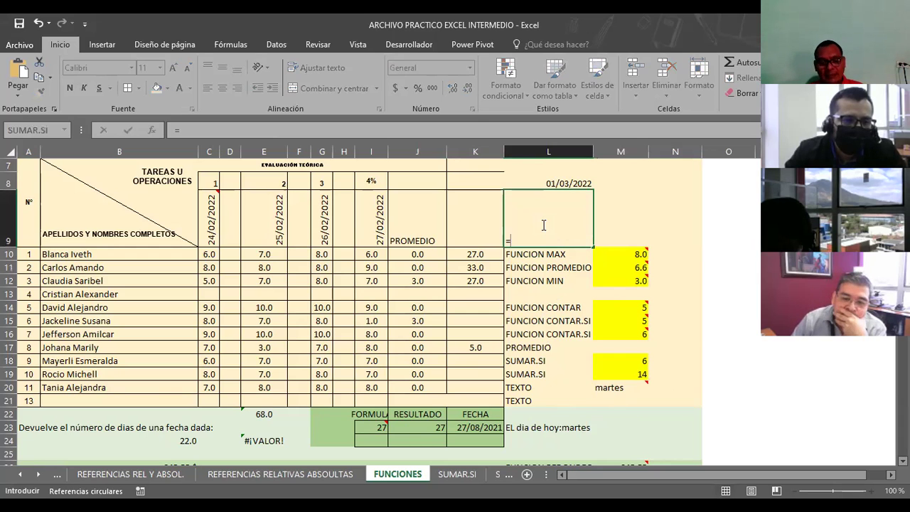
pyautogui.write('SUMAR')
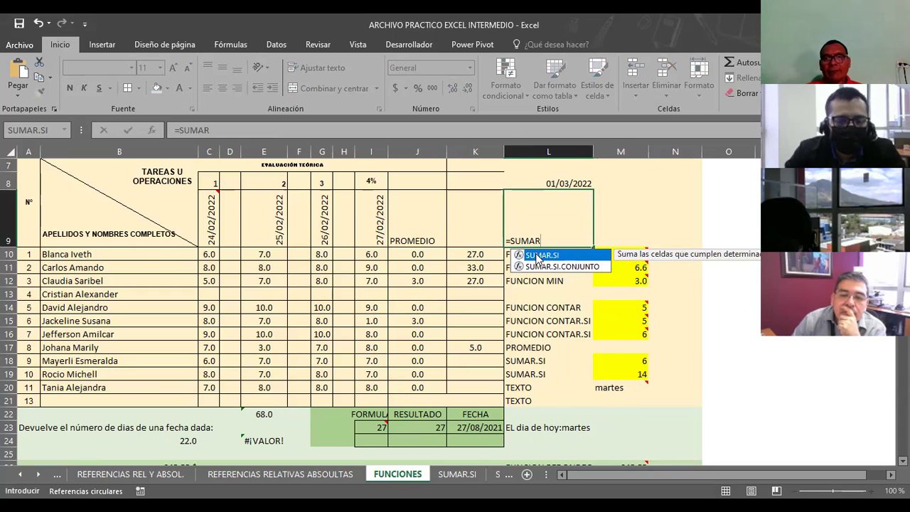
pyautogui.doubleClick(538, 255)
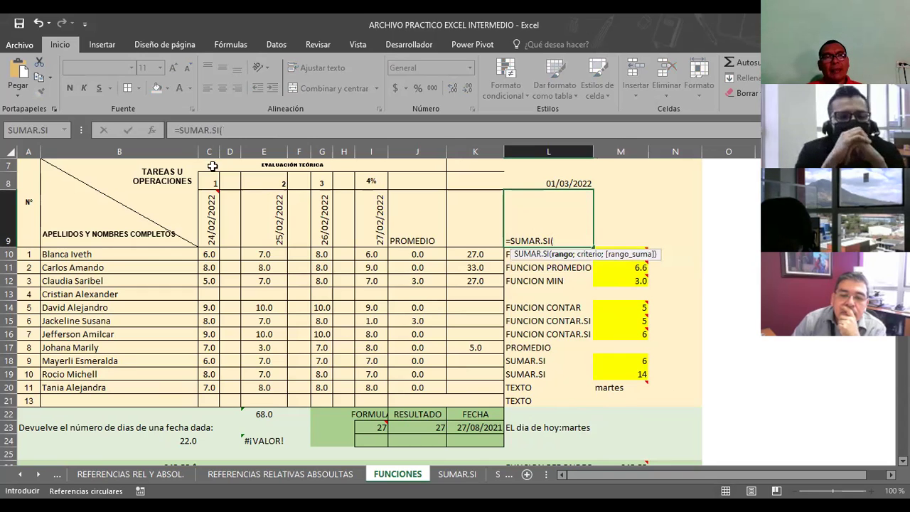
pyautogui.click(148, 130)
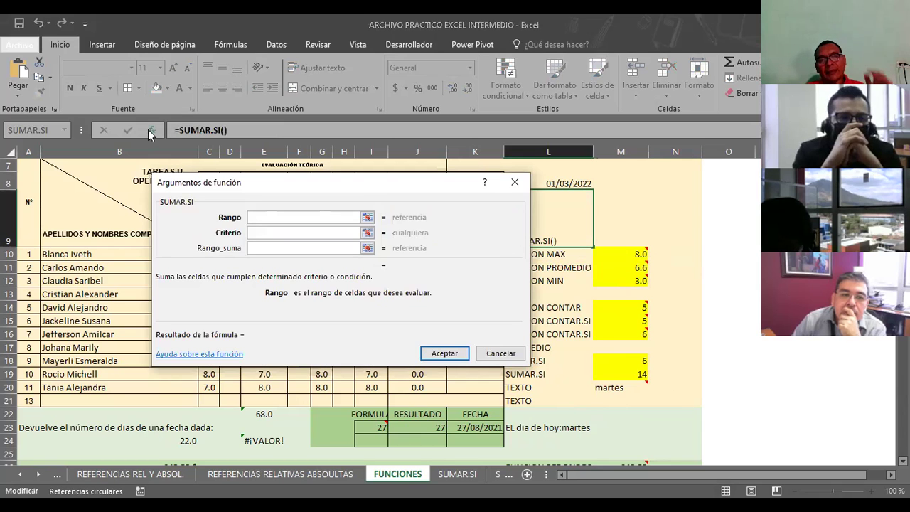
pyautogui.click(367, 217)
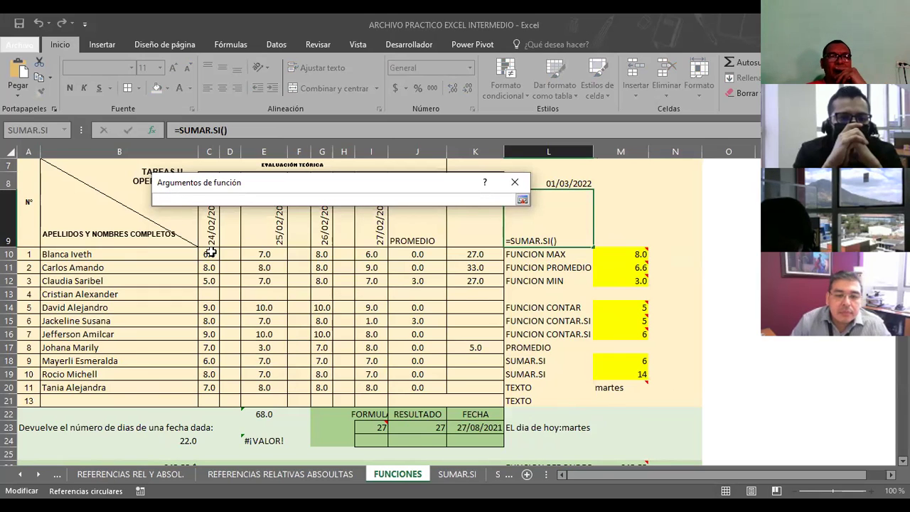
pyautogui.moveTo(210, 252); pyautogui.dragTo(212, 279)
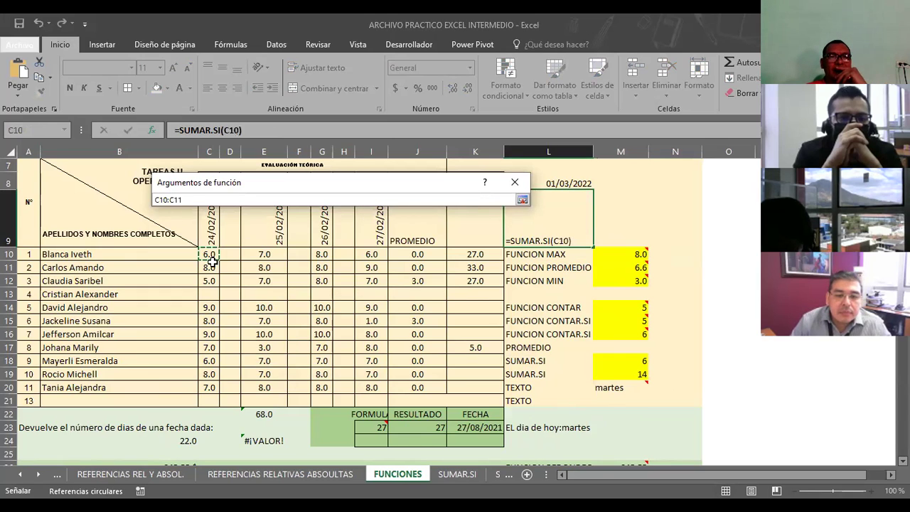
pyautogui.click(522, 201)
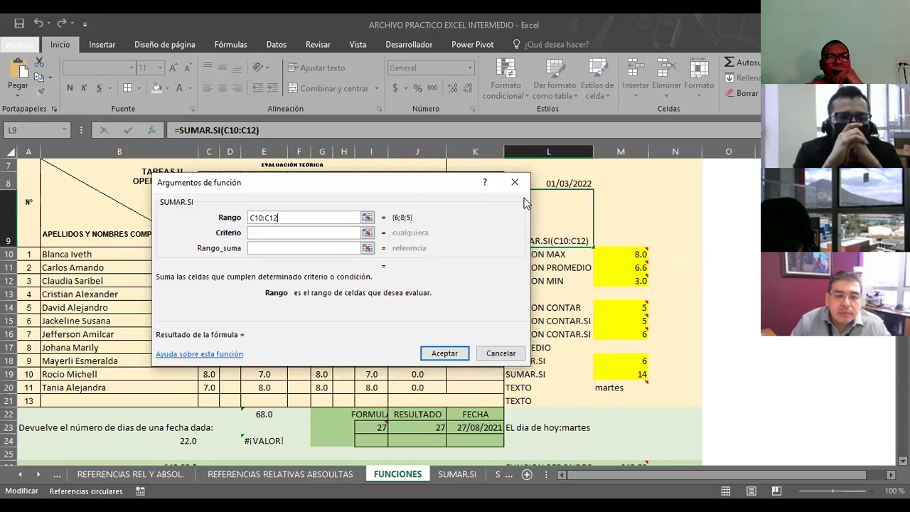
pyautogui.click(297, 233)
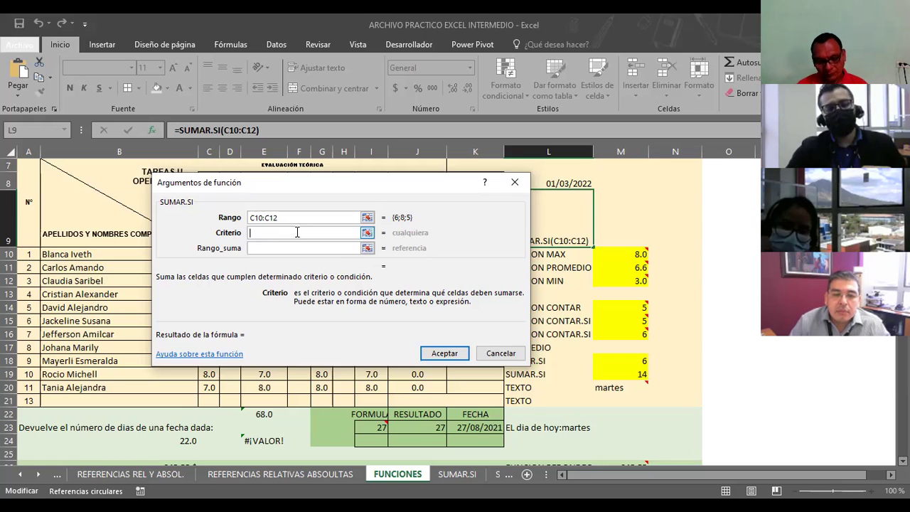
pyautogui.write('>5')
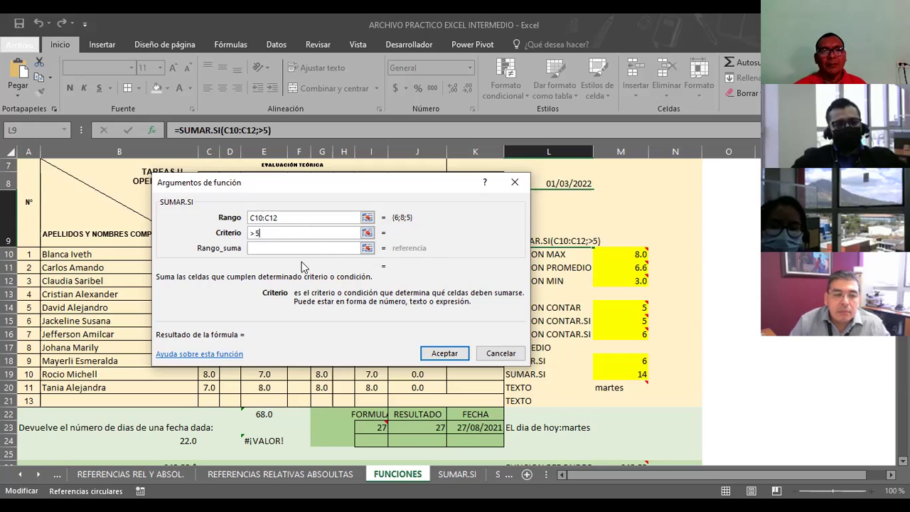
pyautogui.click(444, 353)
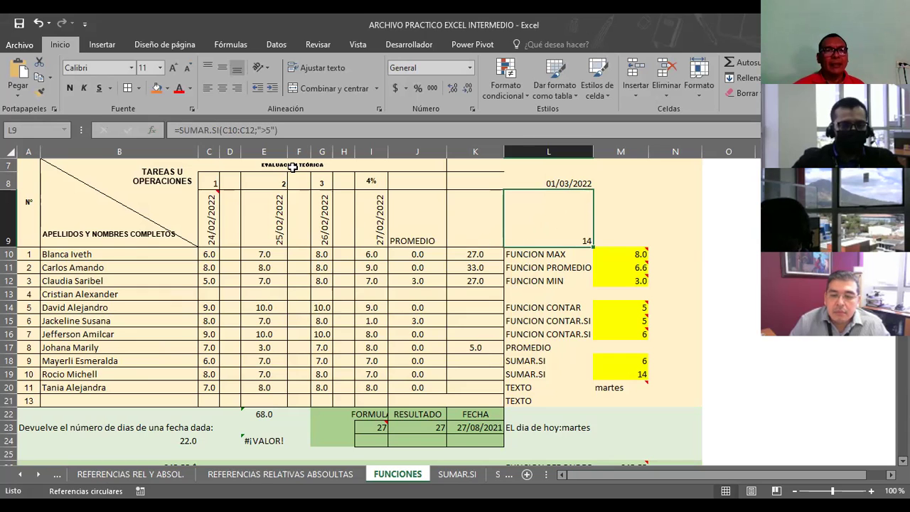
pyautogui.click(211, 254)
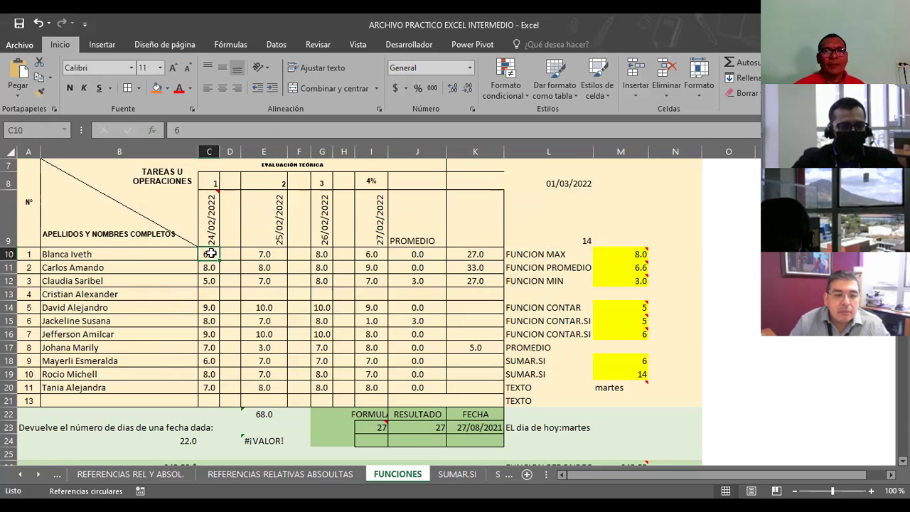
pyautogui.moveTo(211, 253)
pyautogui.mouseDown()
pyautogui.moveTo(220, 341)
pyautogui.moveTo(211, 332)
pyautogui.mouseUp()
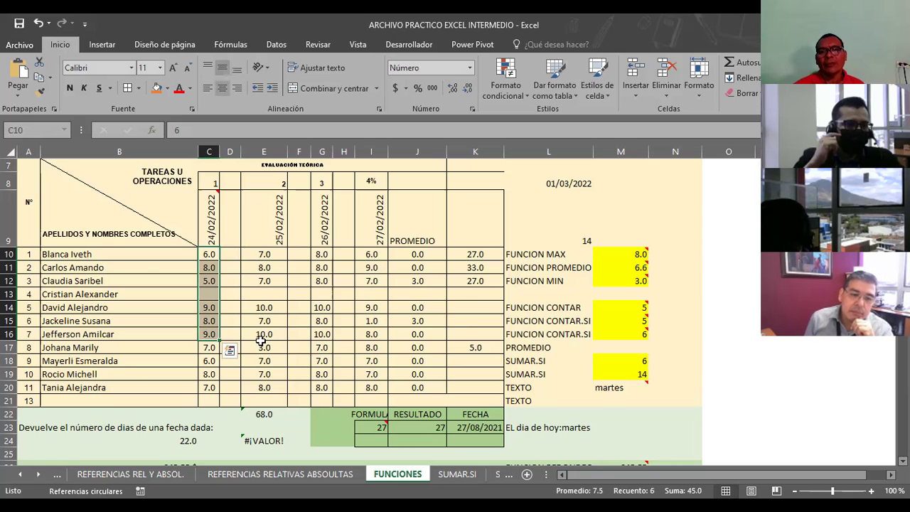
pyautogui.click(541, 242)
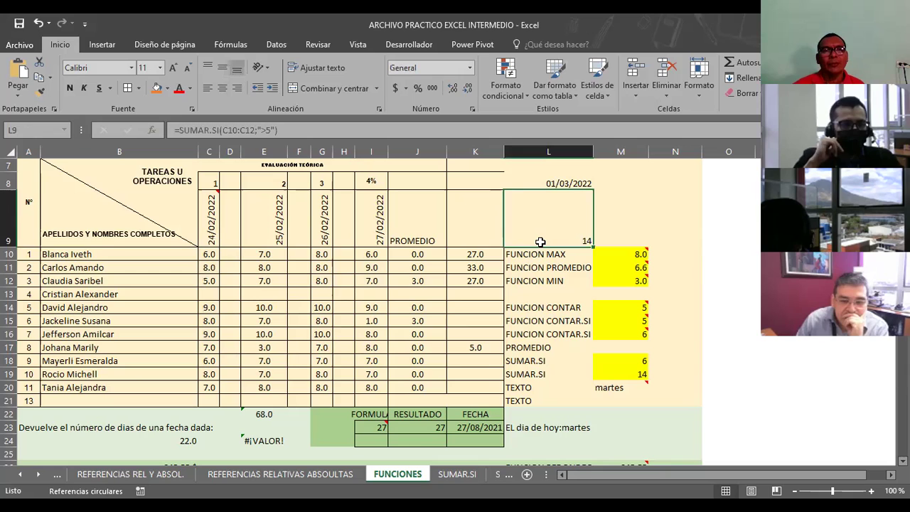
pyautogui.click(202, 256)
pyautogui.moveTo(205, 256); pyautogui.dragTo(212, 287)
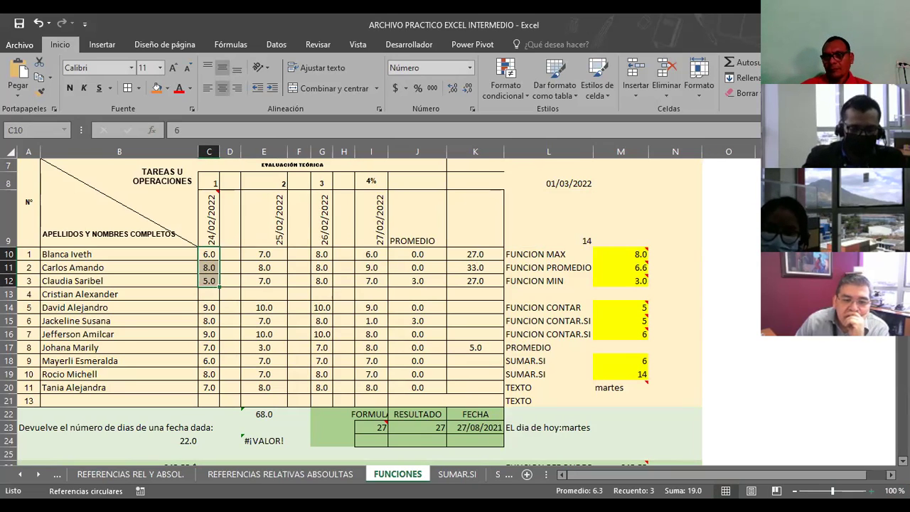
pyautogui.click(891, 491)
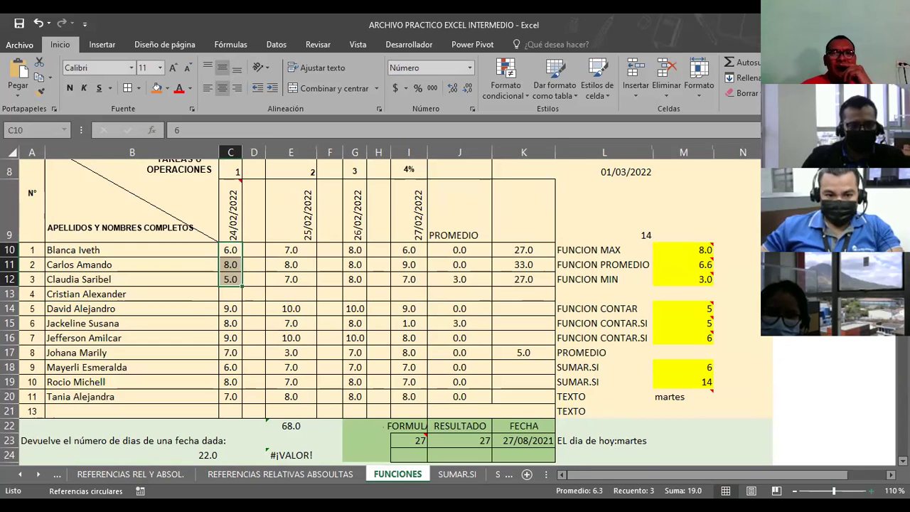
pyautogui.click(584, 236)
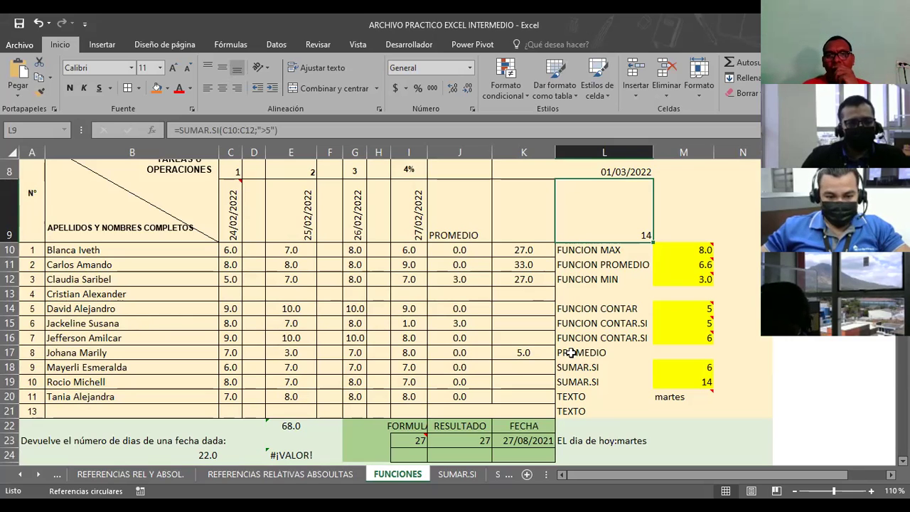
pyautogui.click(681, 382)
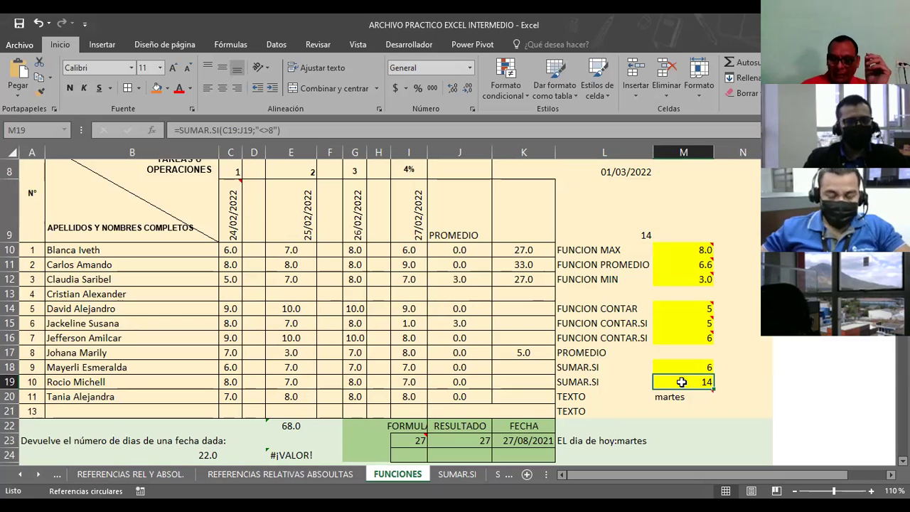
# Clear L9 and start a fresh =SUMAR.SI( with its Argumentos de función dialog open.
pyautogui.click(580, 224)
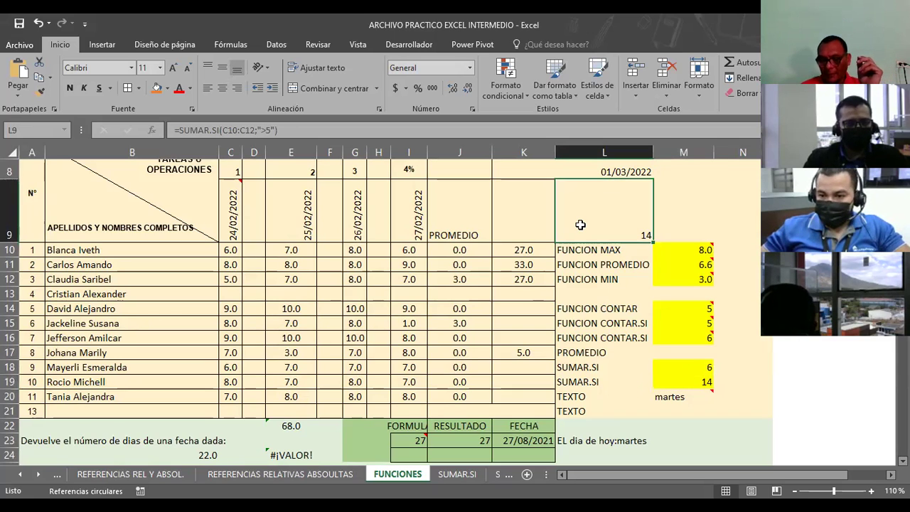
pyautogui.press('Delete')
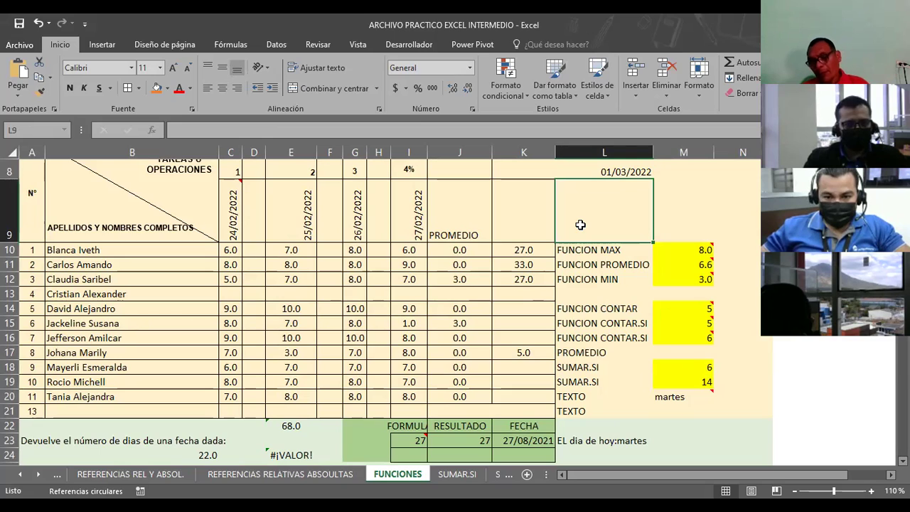
pyautogui.write('=')
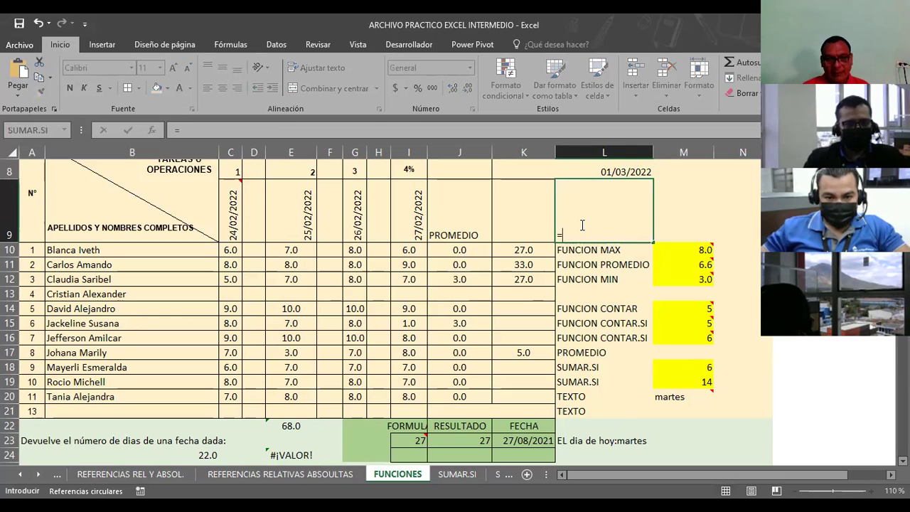
pyautogui.write('SUMAR')
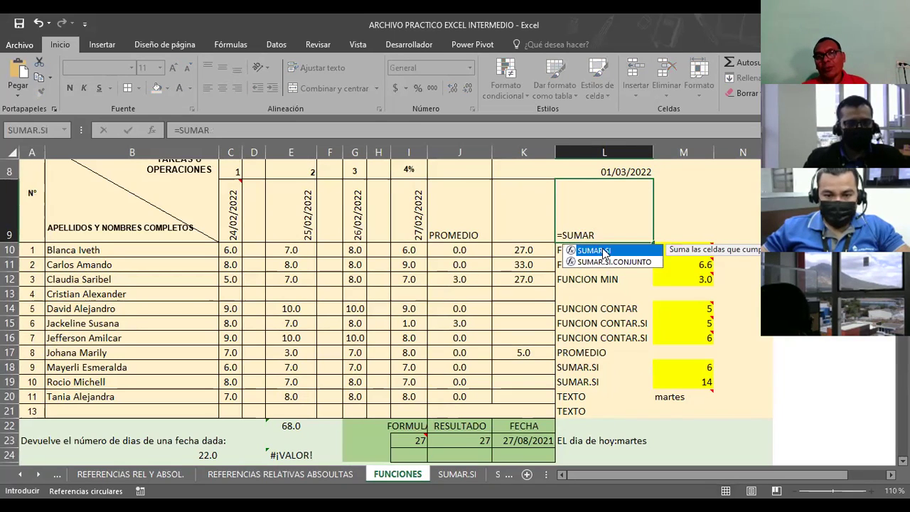
pyautogui.write('.SI(')
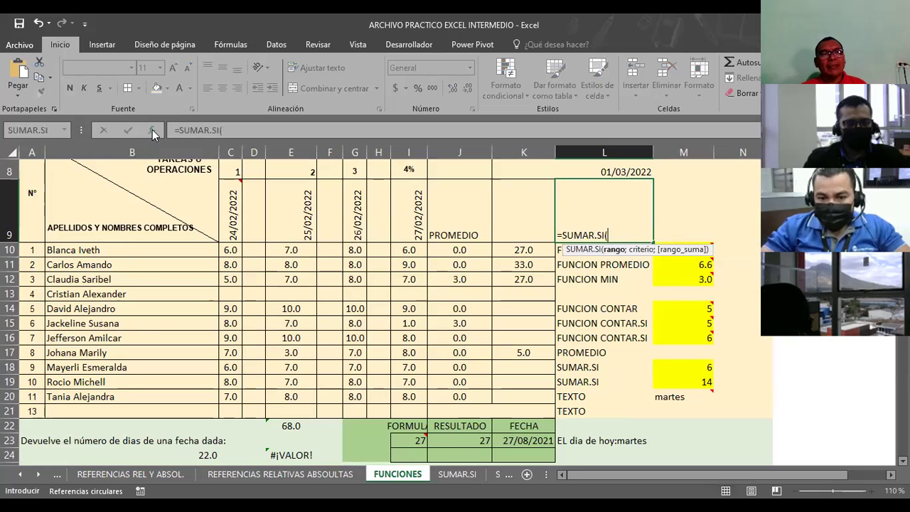
pyautogui.click(152, 131)
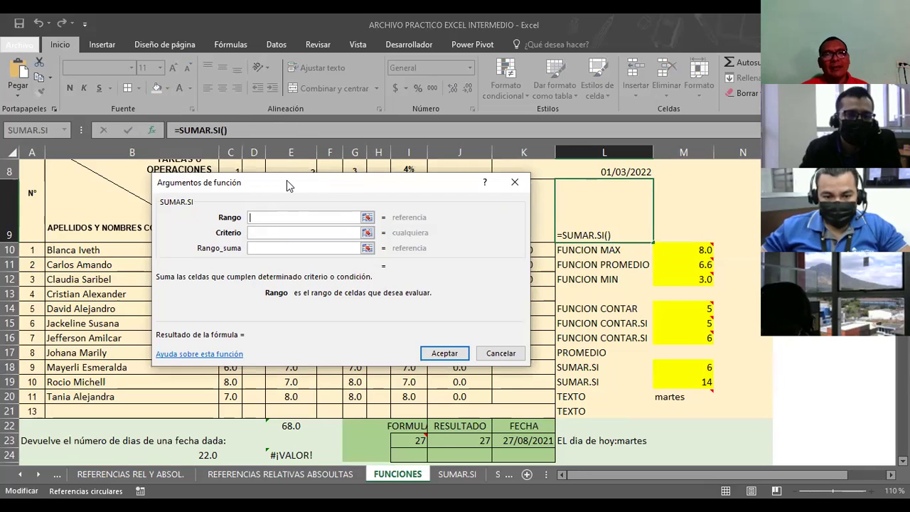
# Submit SUMAR.SI with ranges C14:C20 and E14:E20 and criterion >10, triggering a formula warning.
pyautogui.moveTo(286, 183); pyautogui.dragTo(461, 126)
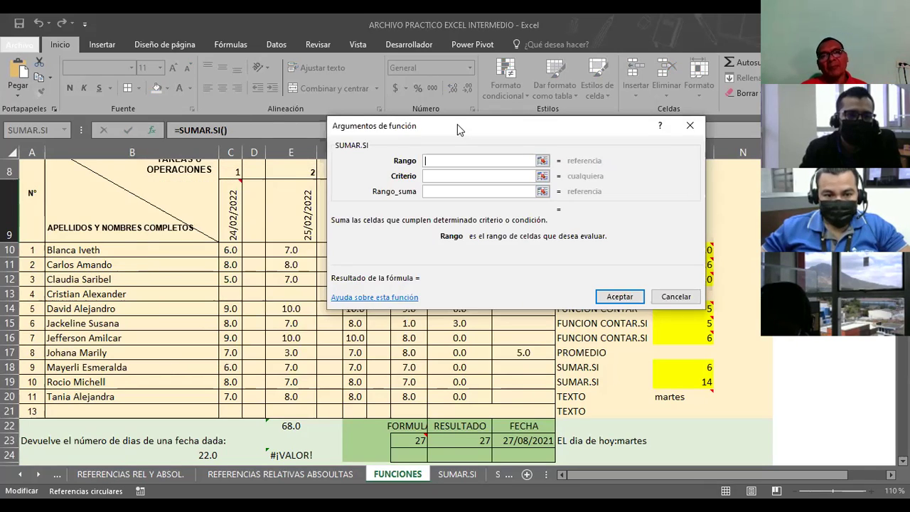
pyautogui.click(543, 162)
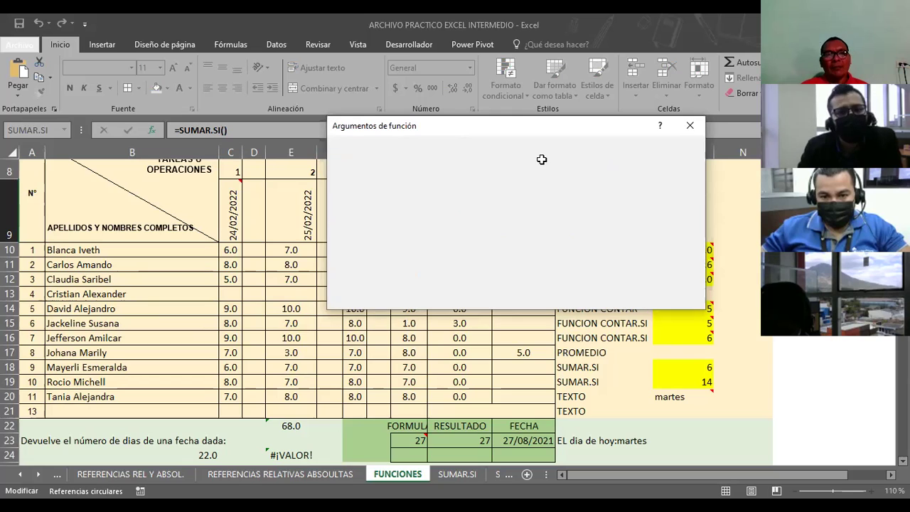
pyautogui.click(230, 308)
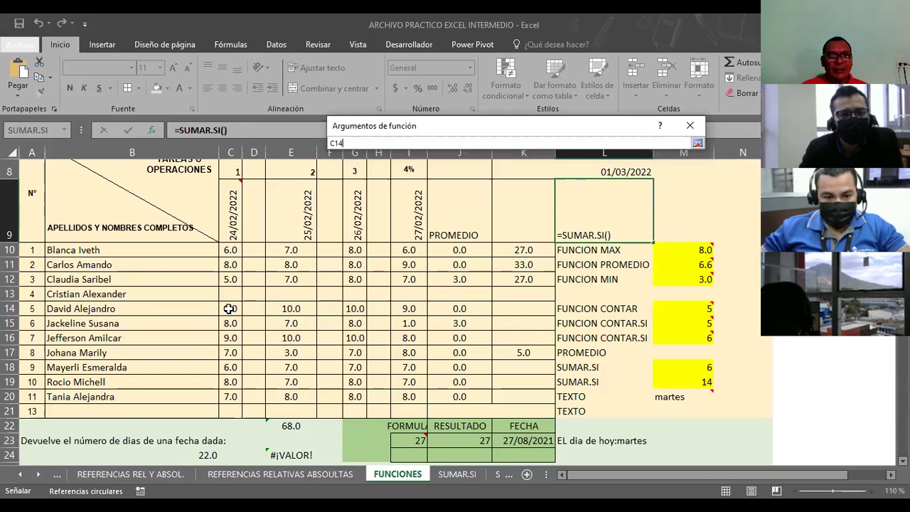
pyautogui.keyDown('shift'); pyautogui.click(231, 389); pyautogui.keyUp('shift')
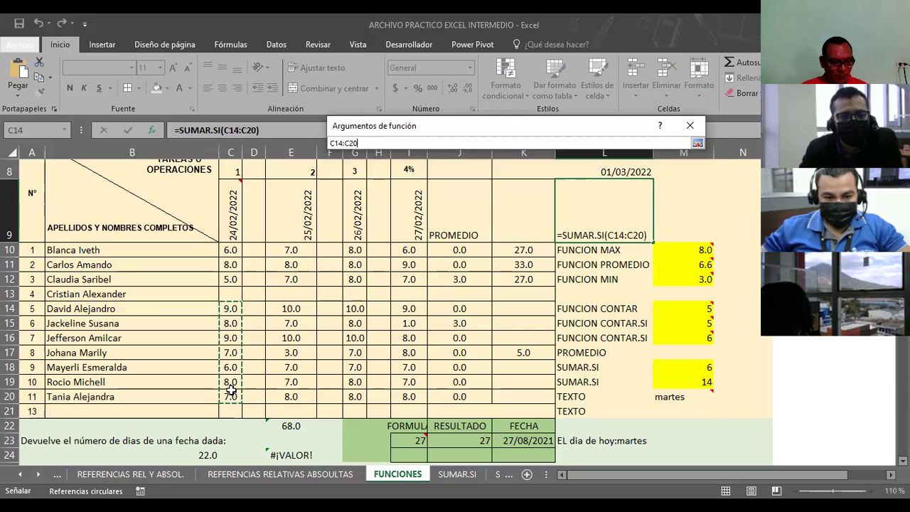
pyautogui.keyDown('ctrl'); pyautogui.moveTo(286, 308); pyautogui.dragTo(294, 393); pyautogui.keyUp('ctrl')
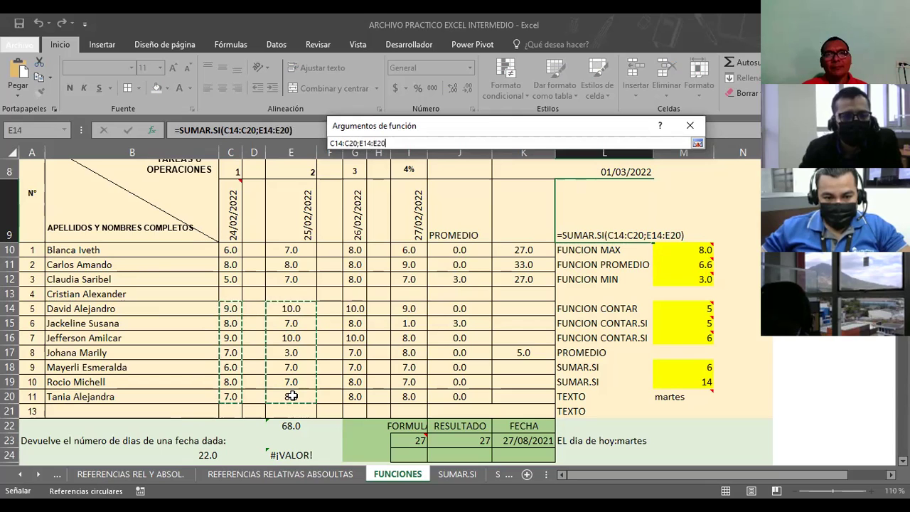
pyautogui.click(697, 143)
pyautogui.click(445, 176)
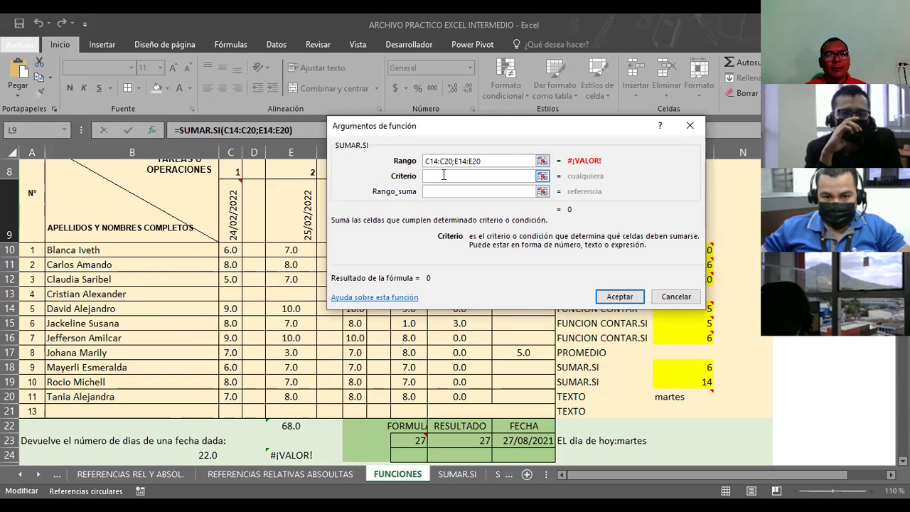
pyautogui.write('>')
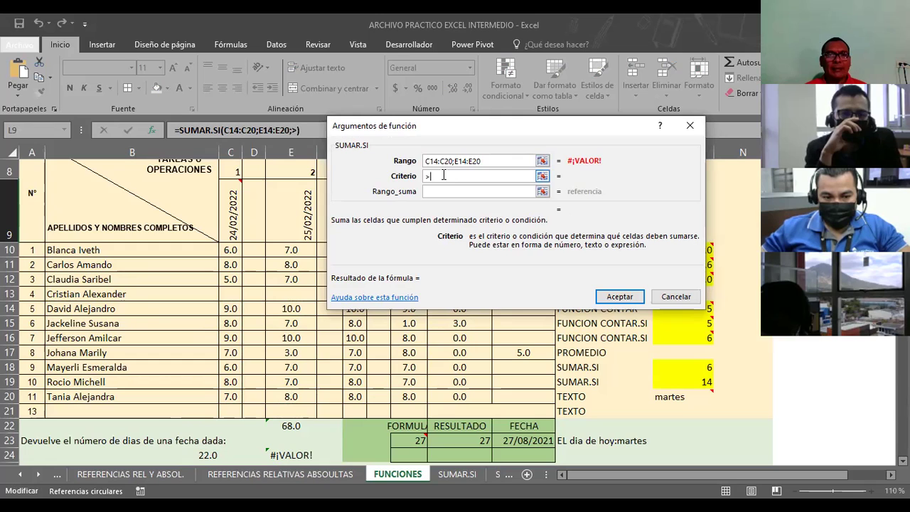
pyautogui.write('10')
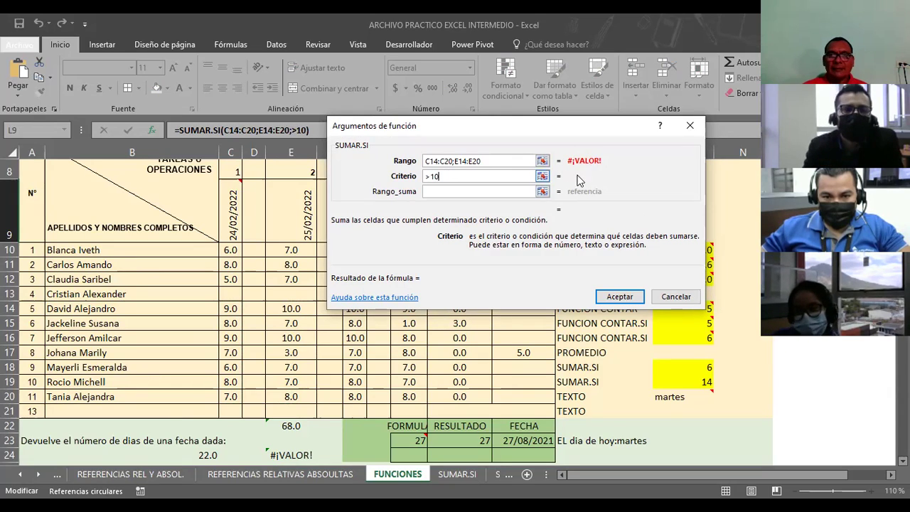
pyautogui.click(632, 302)
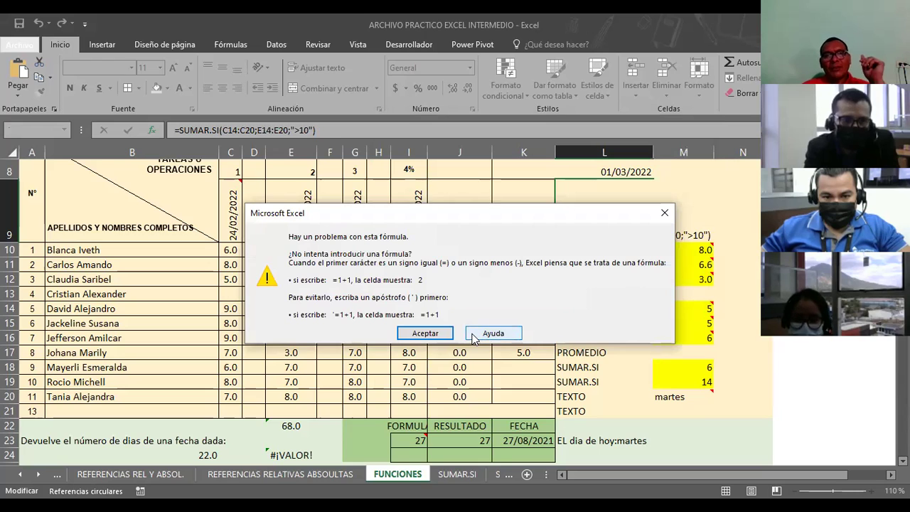
# Dismiss the error and remove E14:E20 so L9 sums C14:C20 only.
pyautogui.click(427, 333)
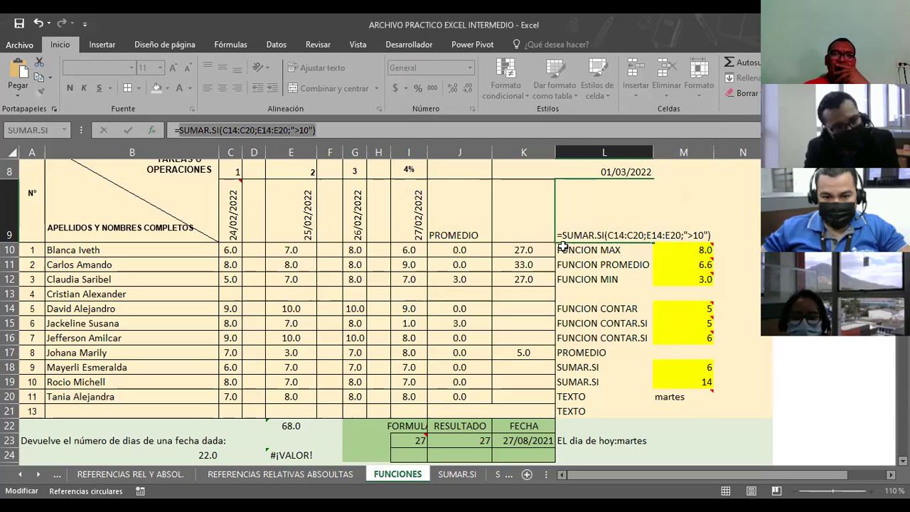
pyautogui.click(684, 234)
pyautogui.moveTo(707, 267)
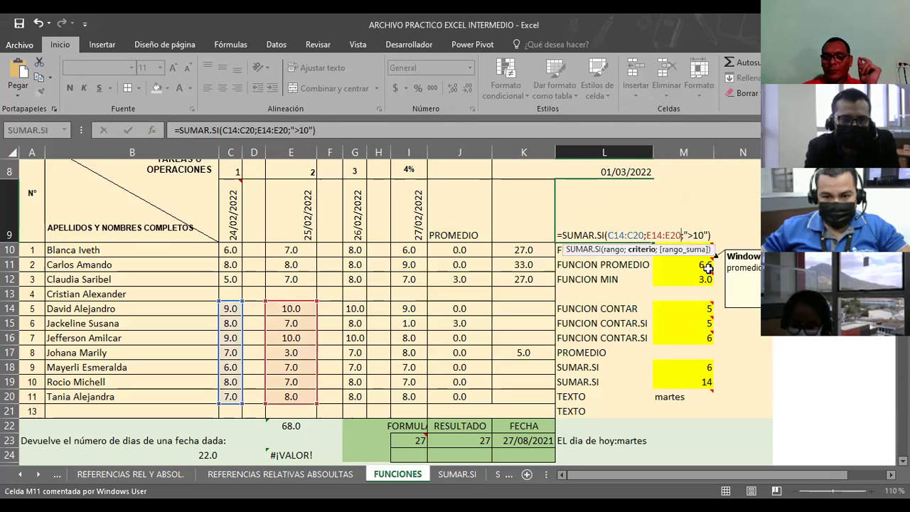
pyautogui.press('Right')
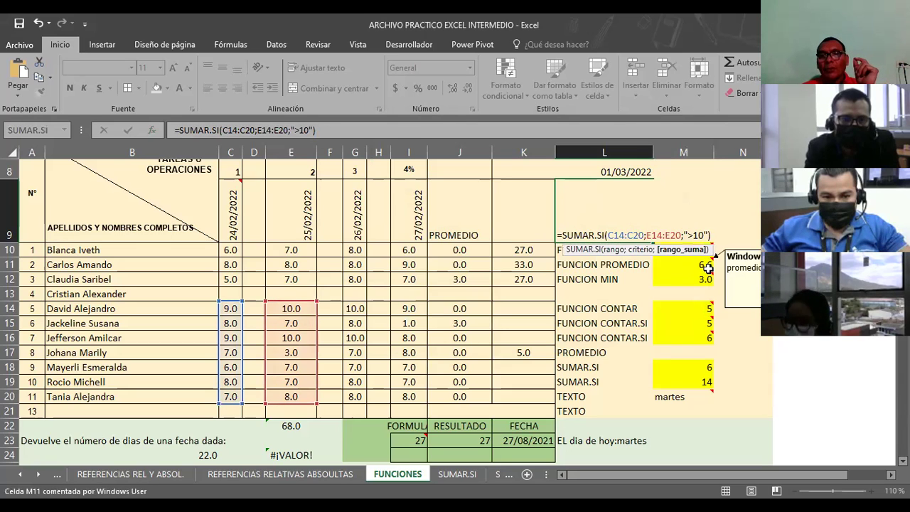
pyautogui.press('BackSpace')
pyautogui.press('BackSpace')
pyautogui.press('BackSpace')
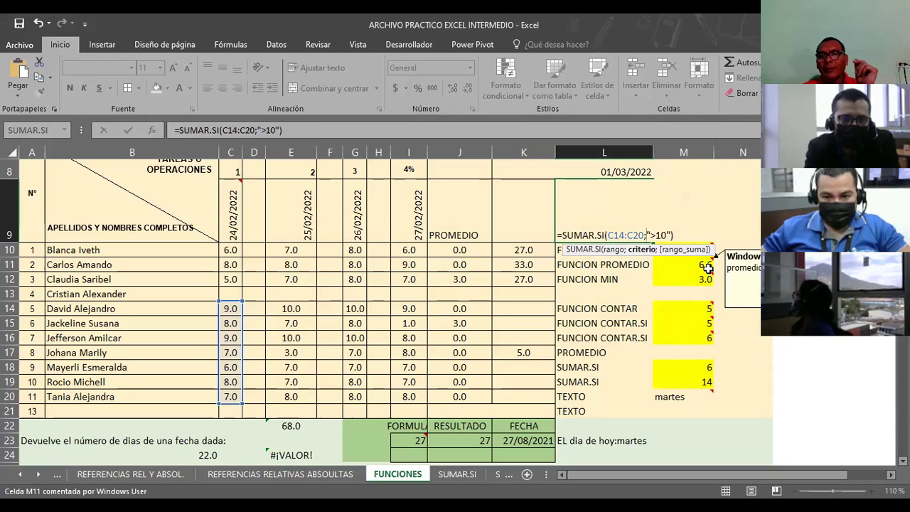
pyautogui.press('Return')
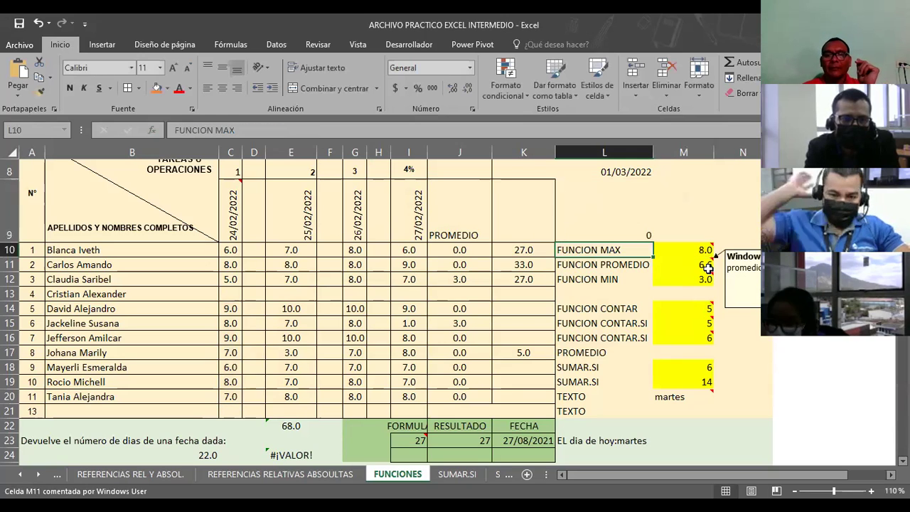
# Check L9 against the column C sum, then change the grade in C14 to 10.
pyautogui.click(605, 214)
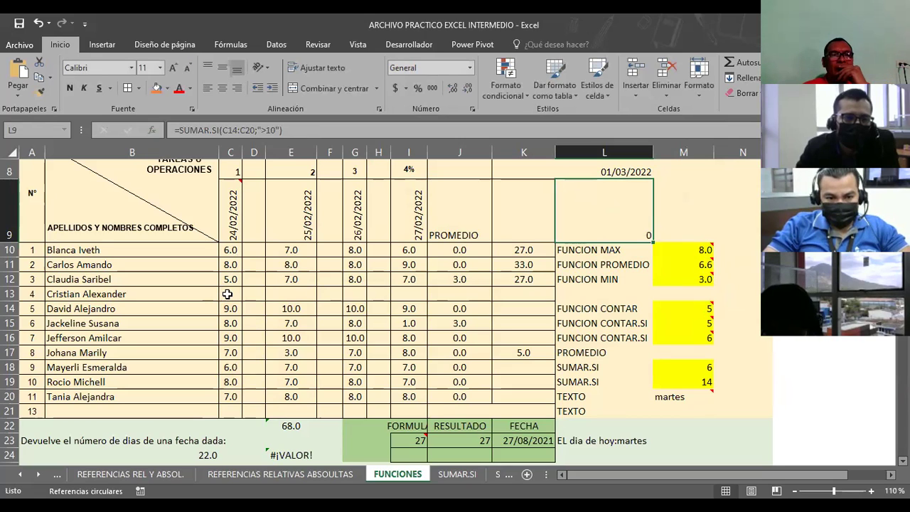
pyautogui.moveTo(227, 294); pyautogui.dragTo(230, 382)
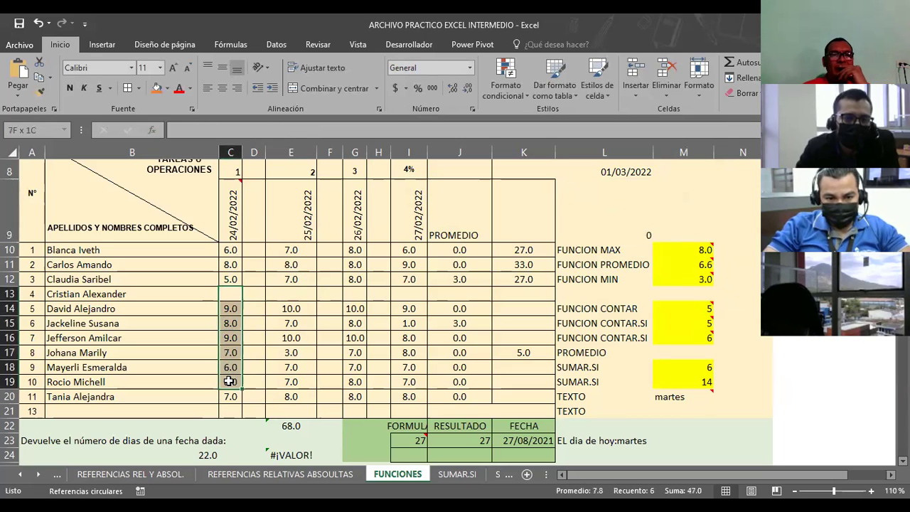
pyautogui.click(592, 195)
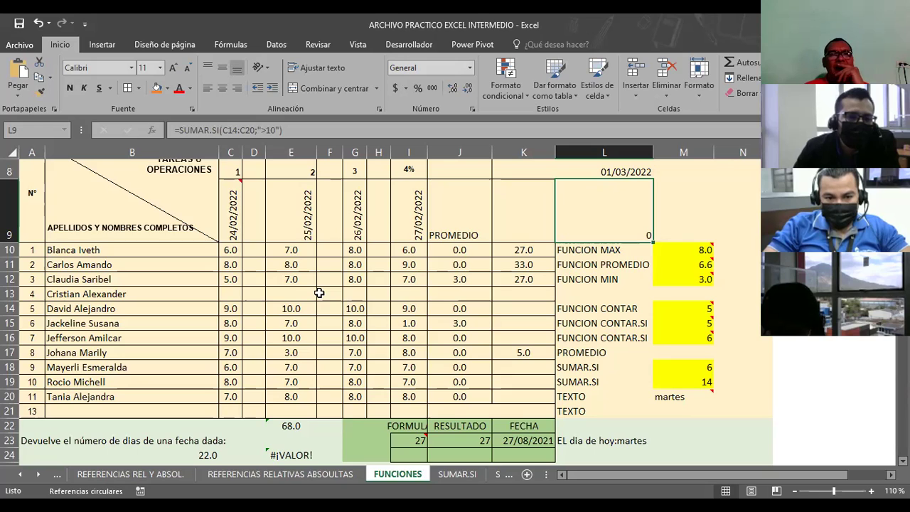
pyautogui.click(224, 308)
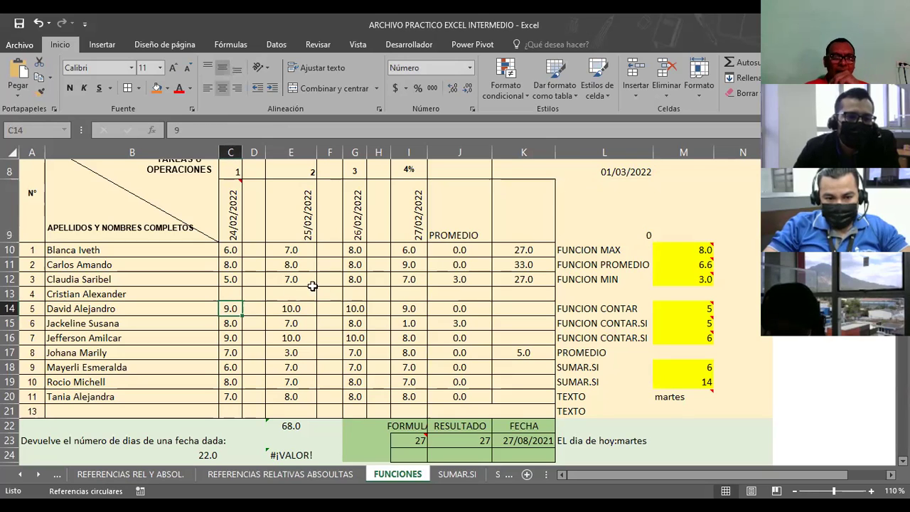
pyautogui.write('10')
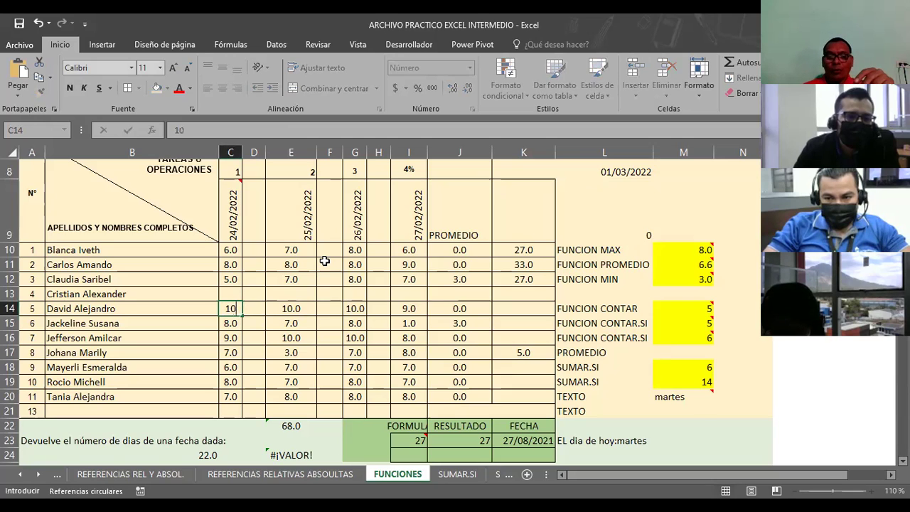
pyautogui.press('Return')
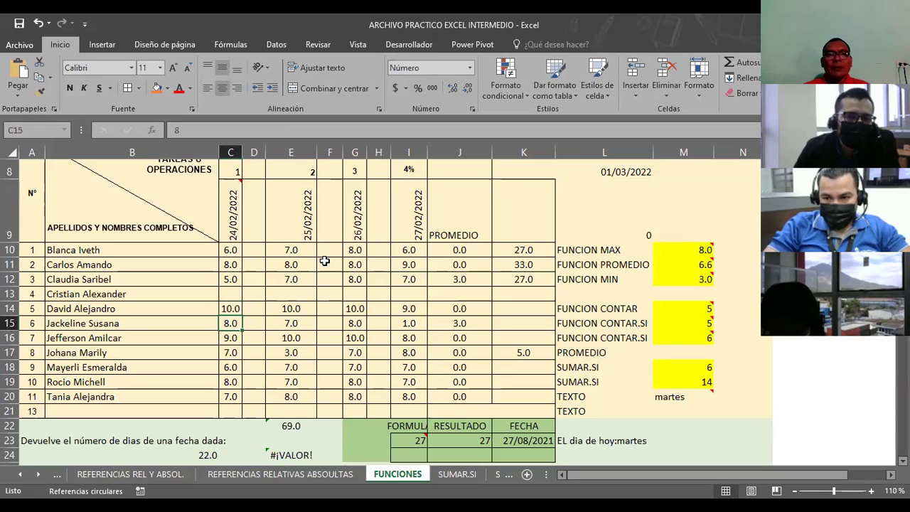
# Revise the L9 criterion to >7 so the sum shows 35.
pyautogui.click(598, 230)
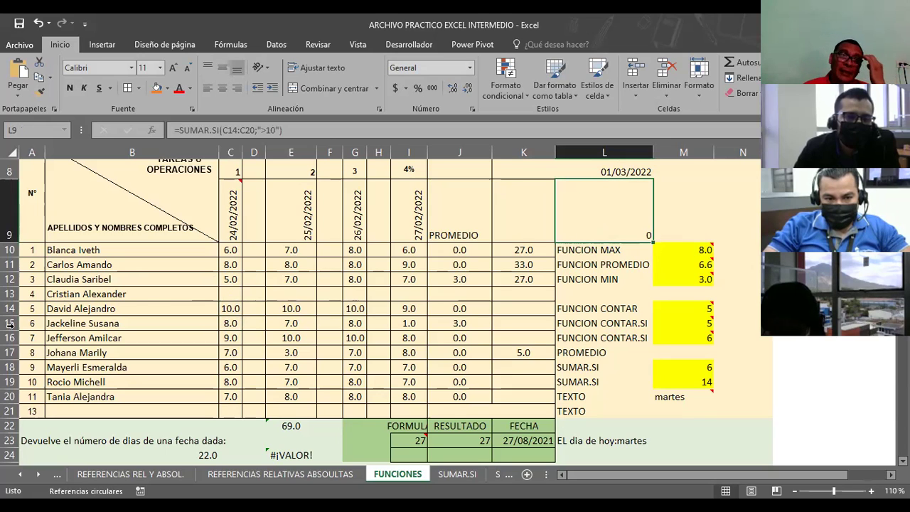
pyautogui.click(234, 251)
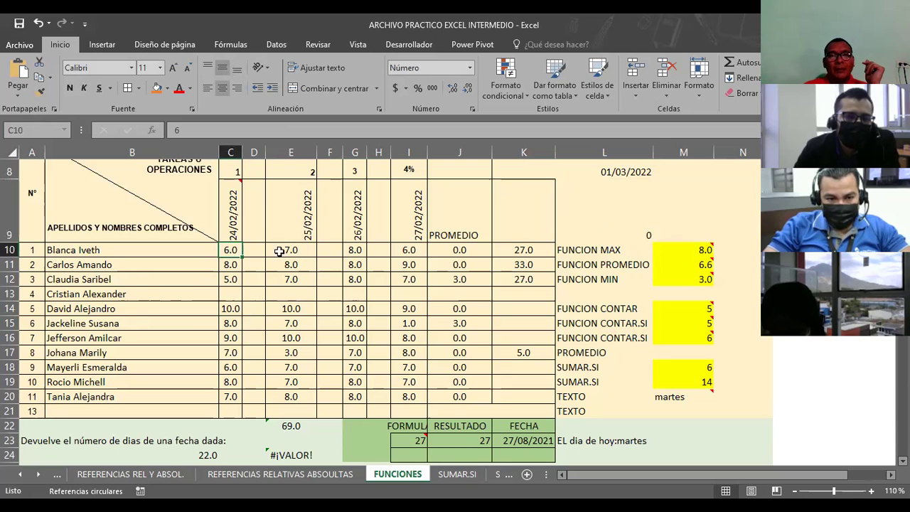
pyautogui.click(611, 226)
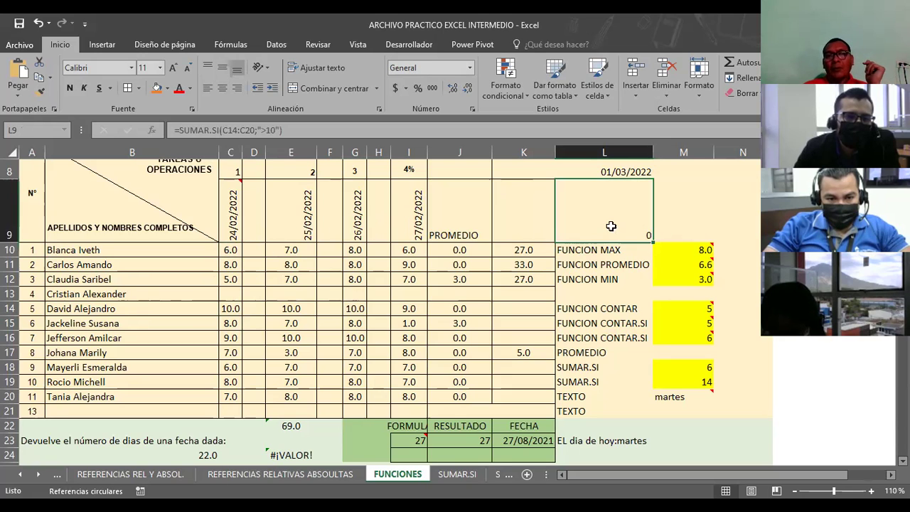
pyautogui.click(273, 128)
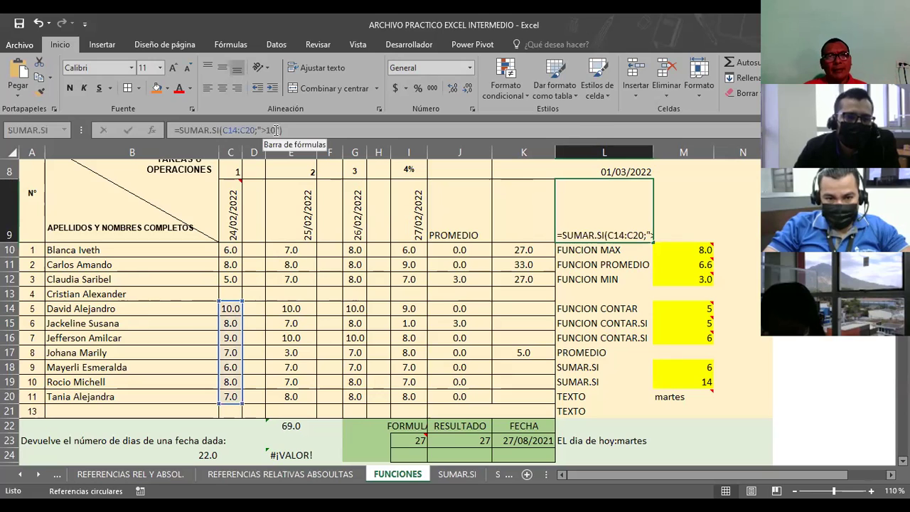
pyautogui.press('BackSpace')
pyautogui.press('BackSpace')
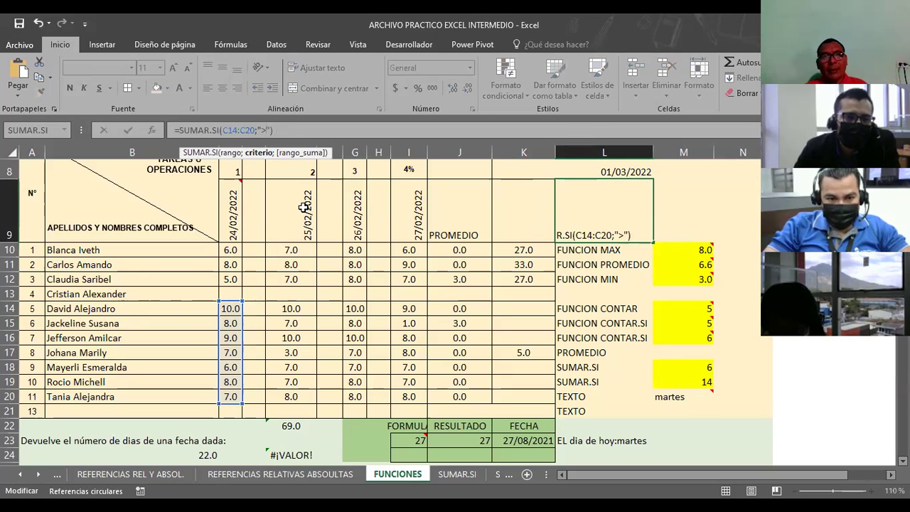
pyautogui.write('7')
pyautogui.press('Return')
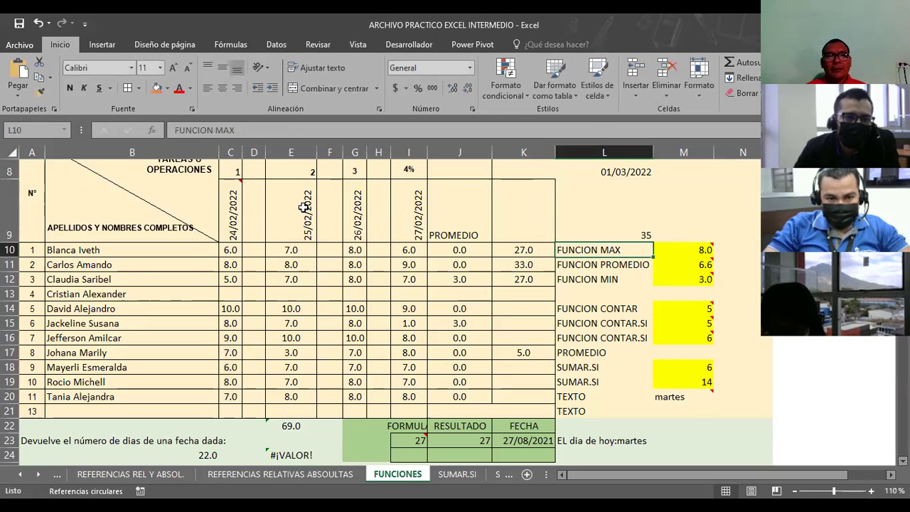
pyautogui.click(600, 229)
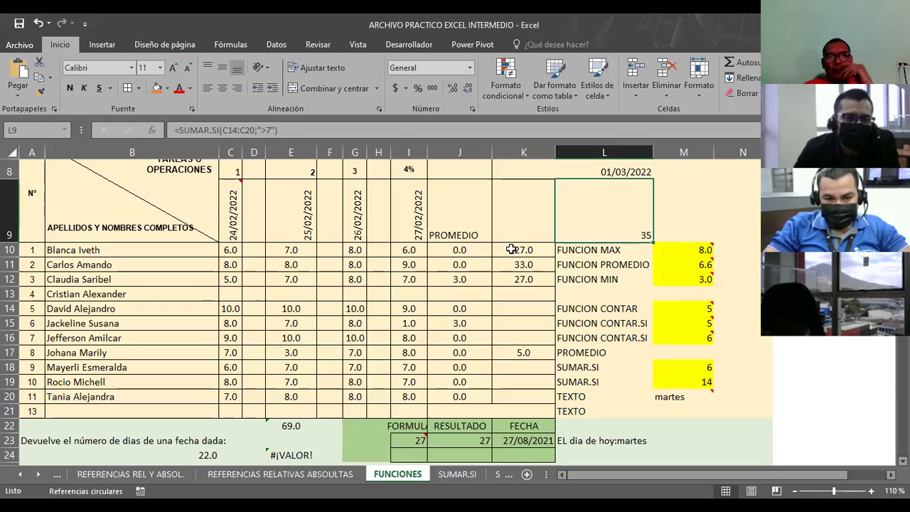
pyautogui.press('F2')
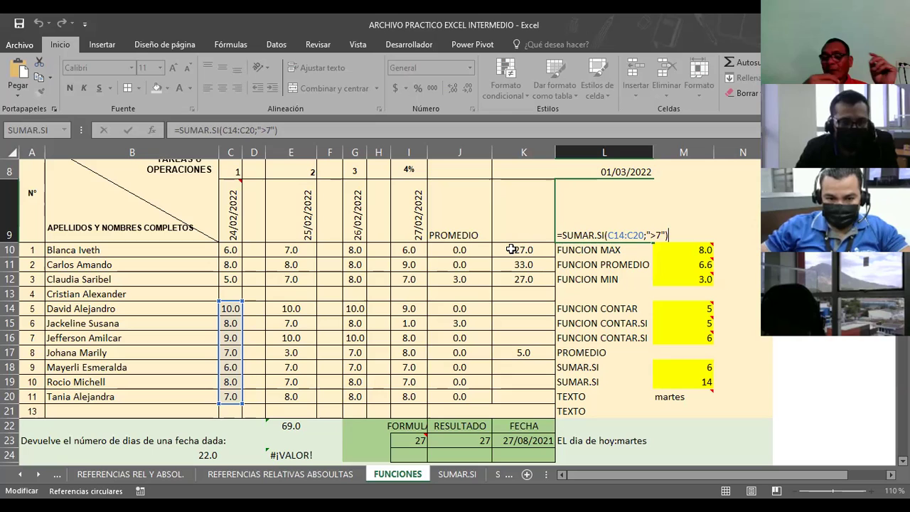
pyautogui.press('Return')
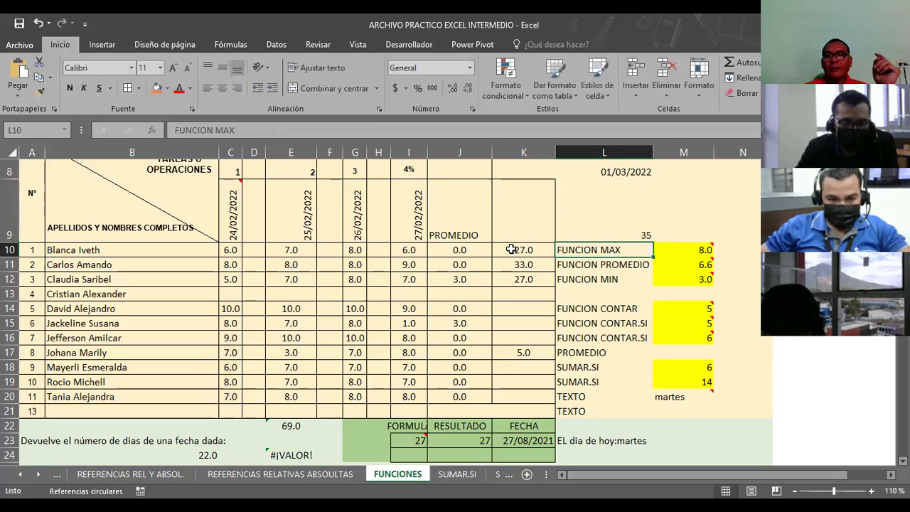
pyautogui.click(589, 228)
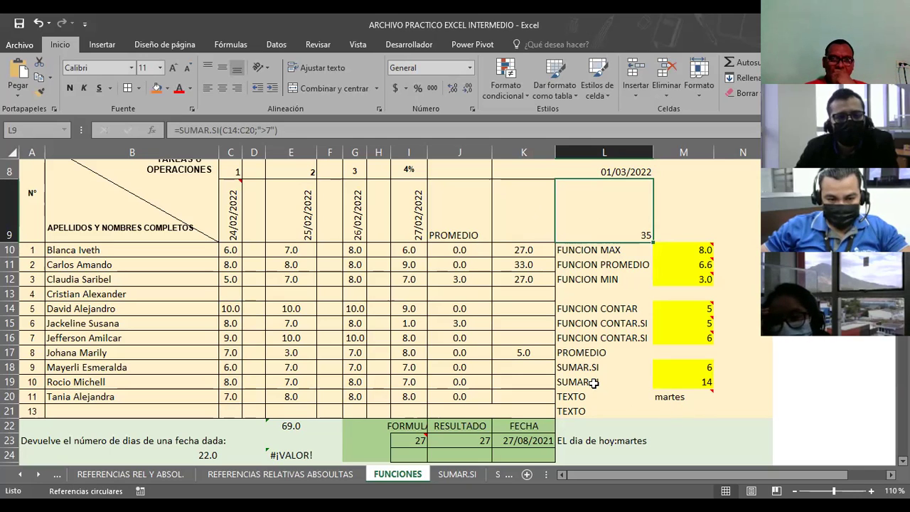
pyautogui.click(691, 386)
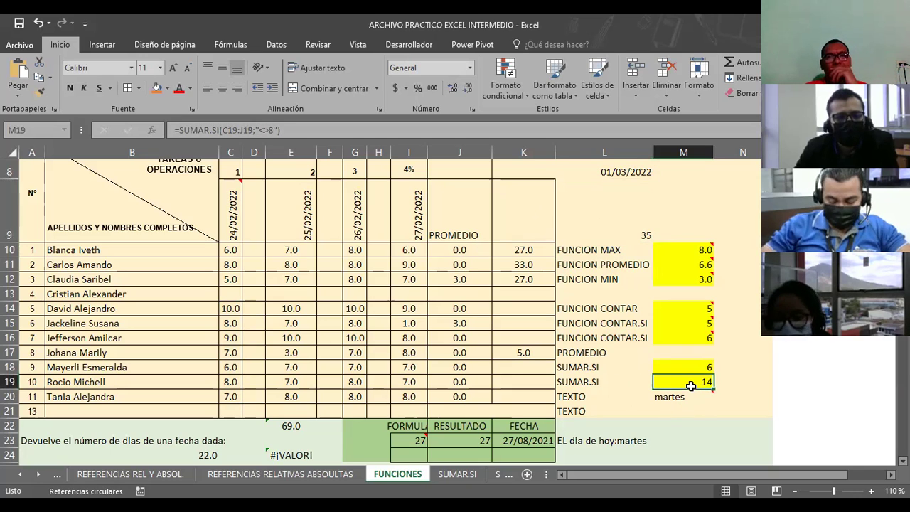
pyautogui.click(663, 366)
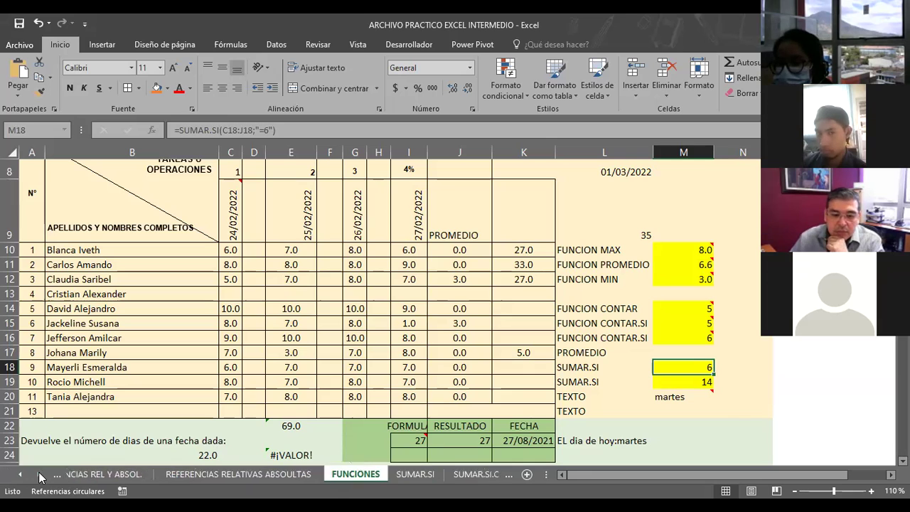
pyautogui.scroll(-2, 41, 478)
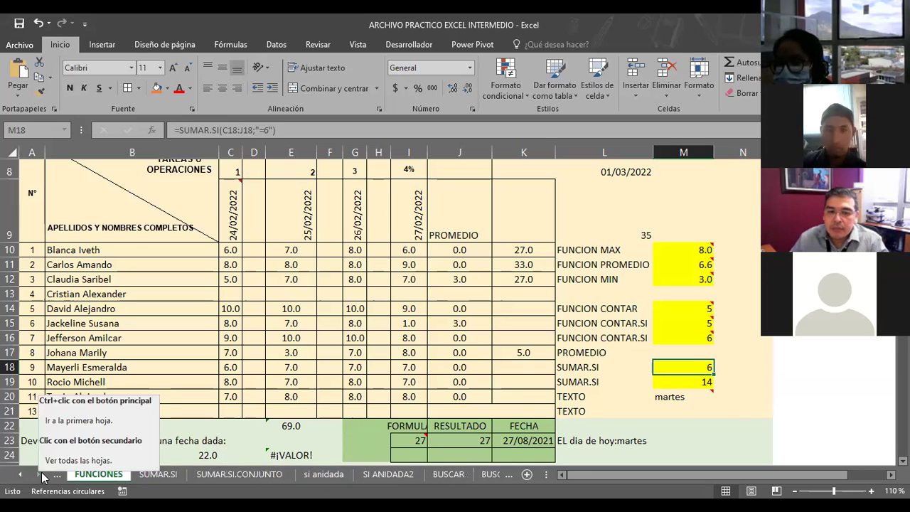
# Switch to the SUMAR.SI sheet and delete the pasted example screenshot.
pyautogui.click(159, 476)
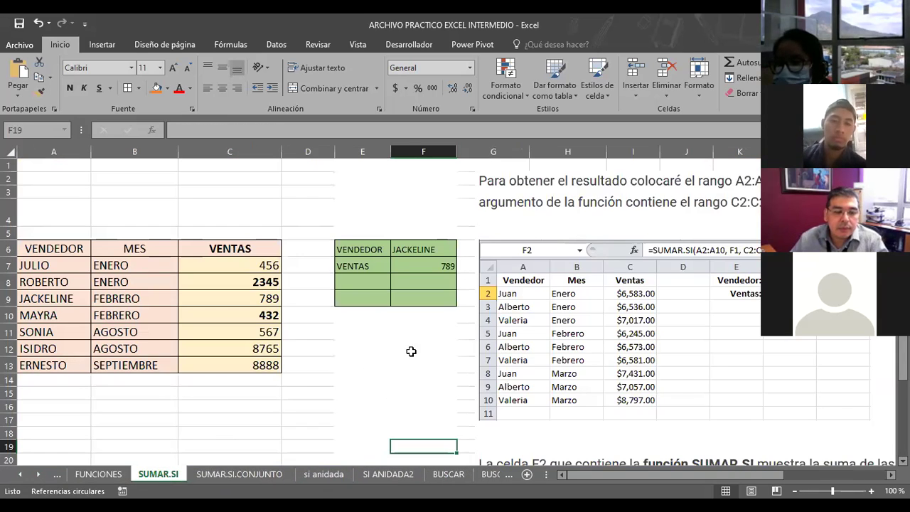
pyautogui.click(588, 301)
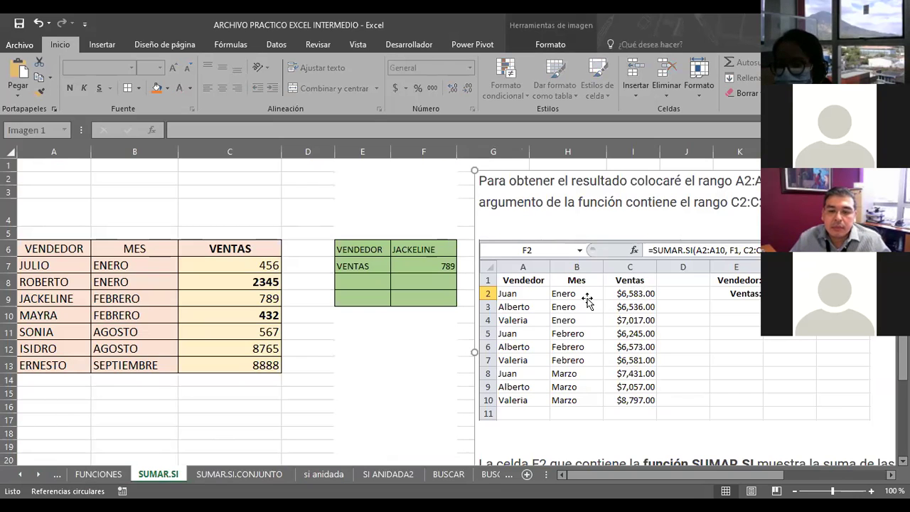
pyautogui.press('Delete')
# Review F7's =SUMAR.SI(A7:A13;F6;C7:C13) formula and the seller name in F6.
pyautogui.click(420, 265)
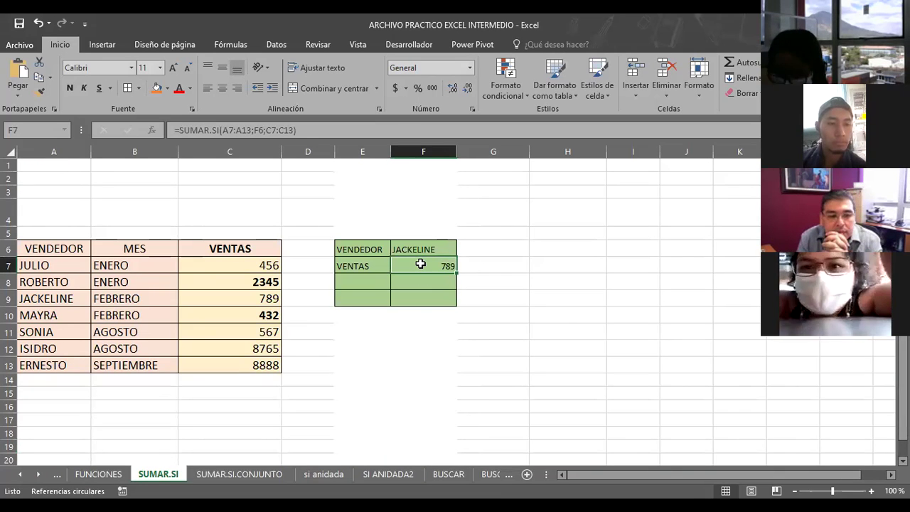
pyautogui.click(353, 266)
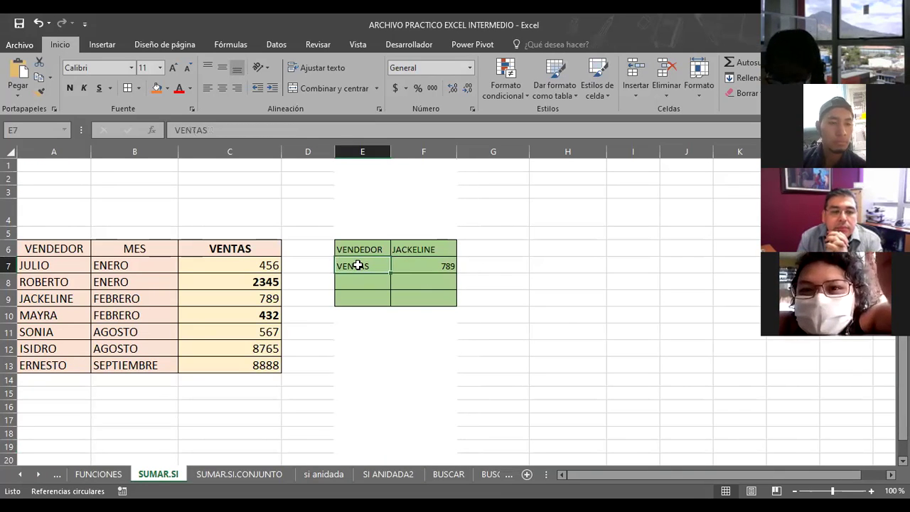
pyautogui.click(436, 262)
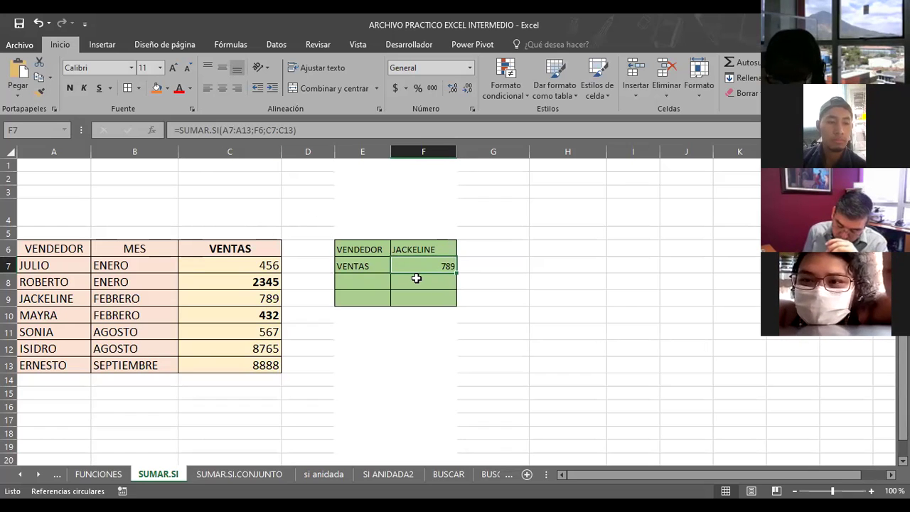
pyautogui.press('F2')
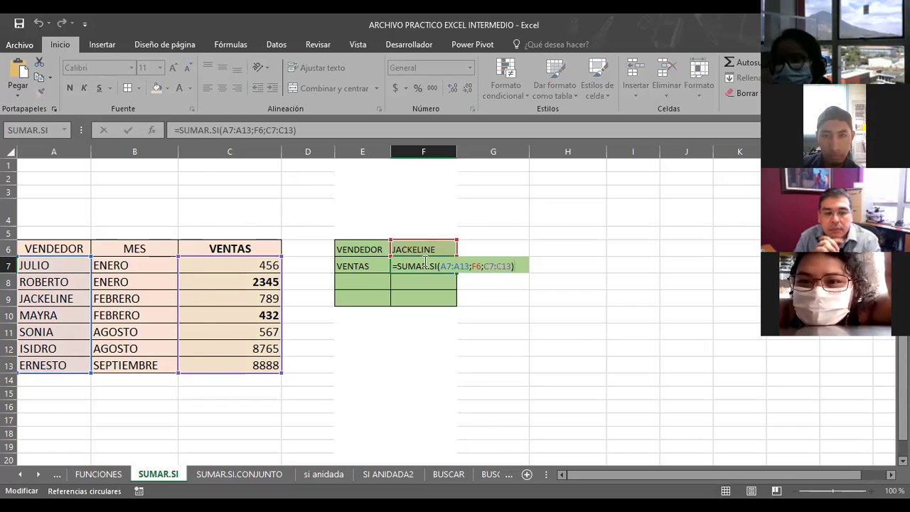
pyautogui.click(341, 267)
pyautogui.click(425, 247)
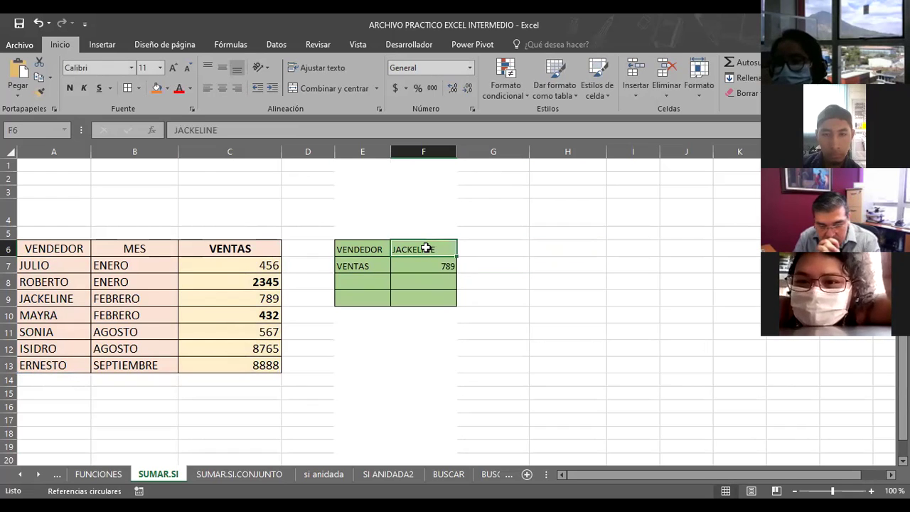
pyautogui.click(422, 268)
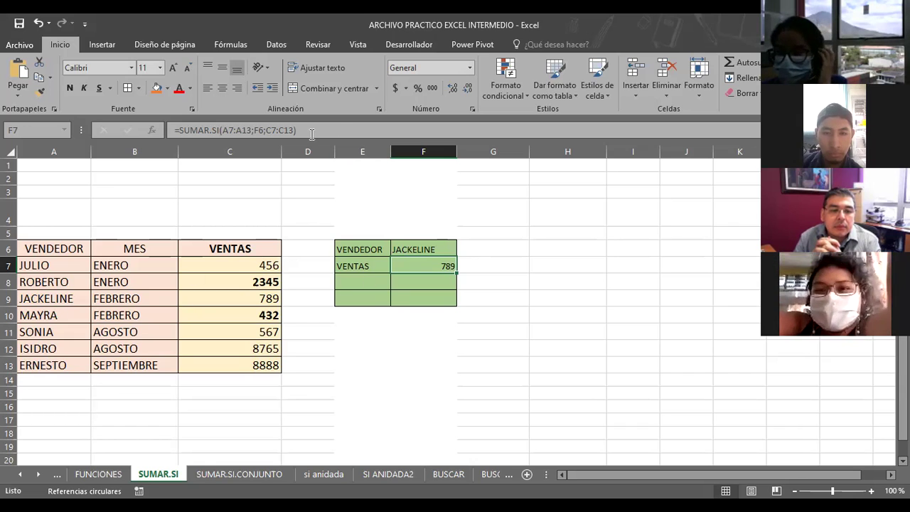
pyautogui.click(172, 131)
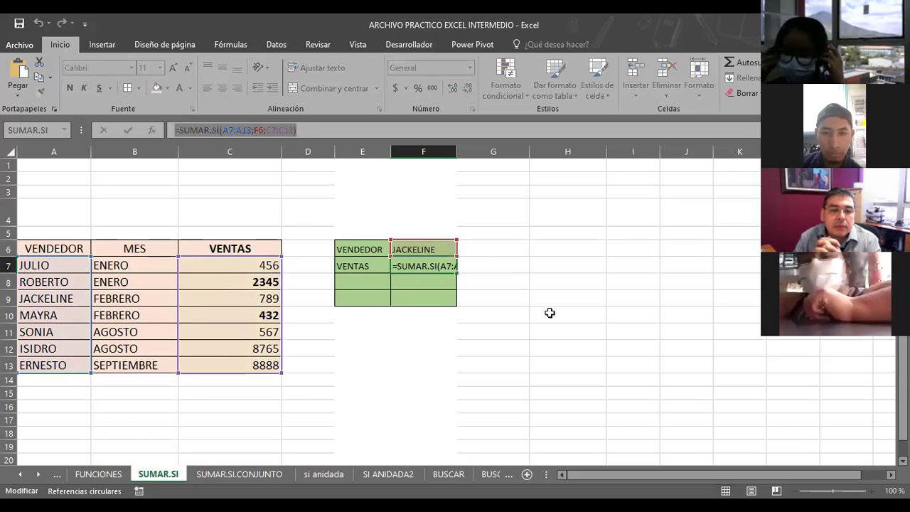
pyautogui.click(318, 130)
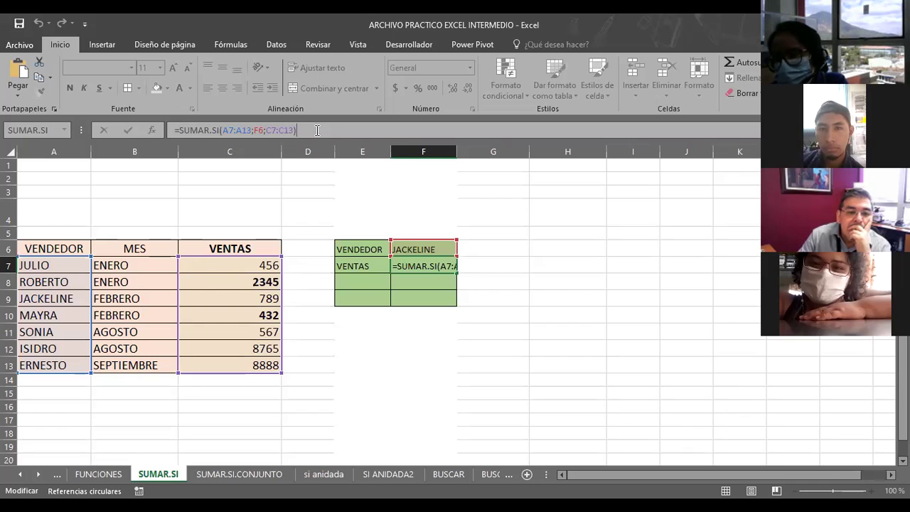
pyautogui.click(453, 353)
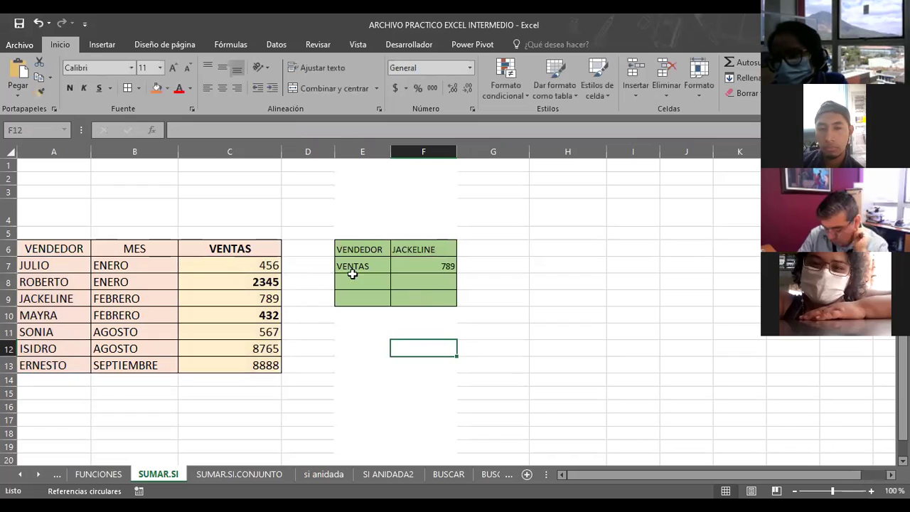
# Set F6 to ERNESTO and rename A12 from ISIDRO to ERNESTO, giving 17653 in F7.
pyautogui.click(411, 247)
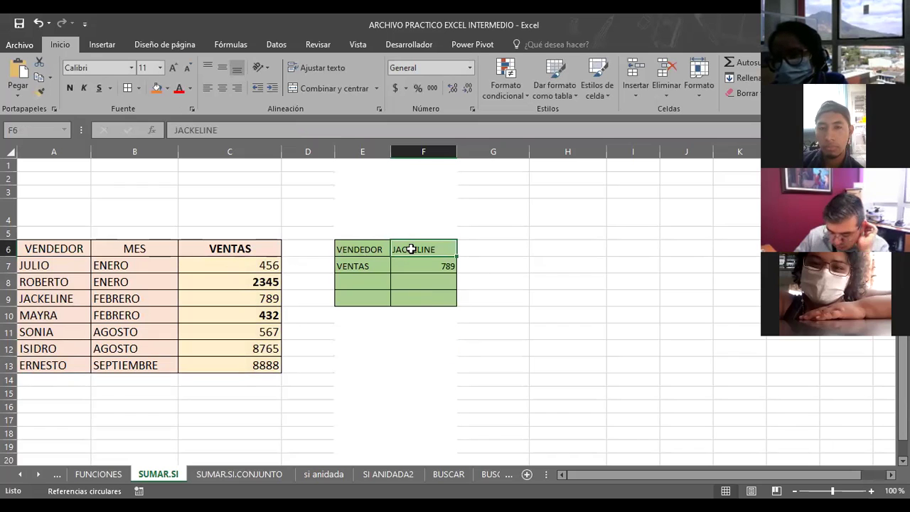
pyautogui.write('ERNESTO')
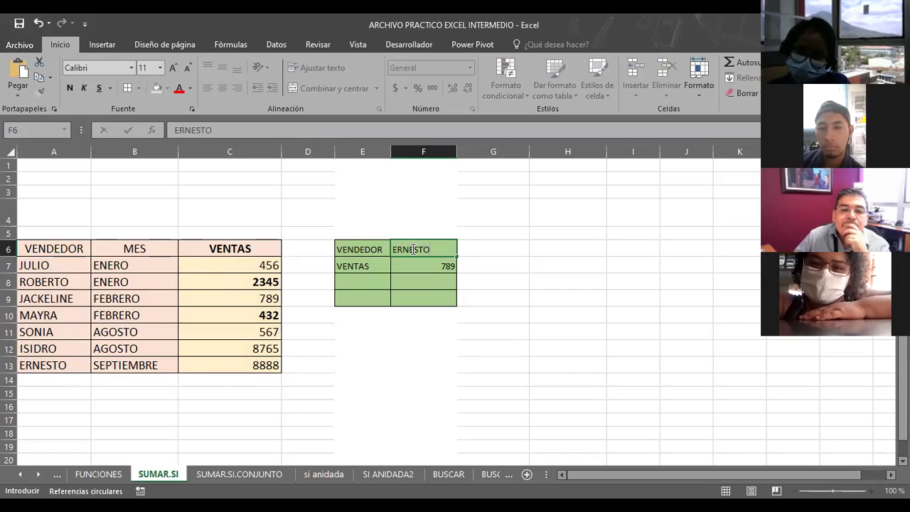
pyautogui.press('Return')
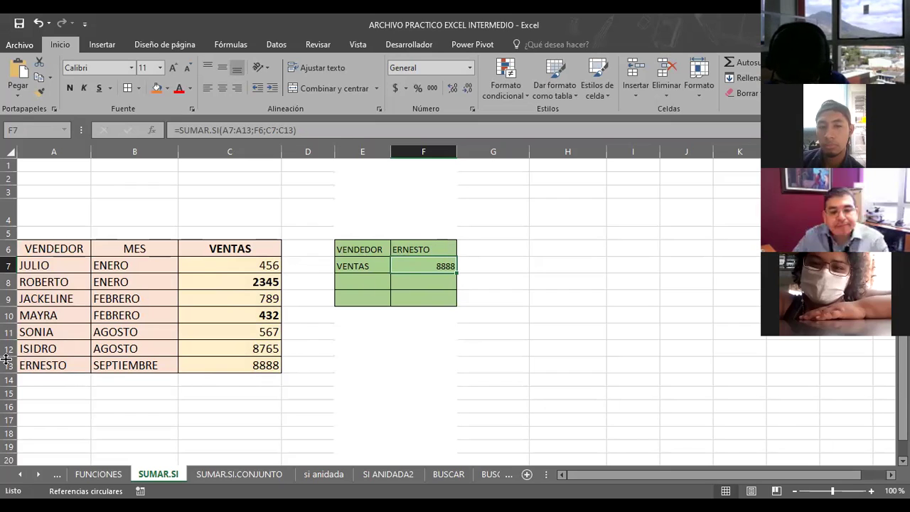
pyautogui.click(34, 349)
pyautogui.write('ER')
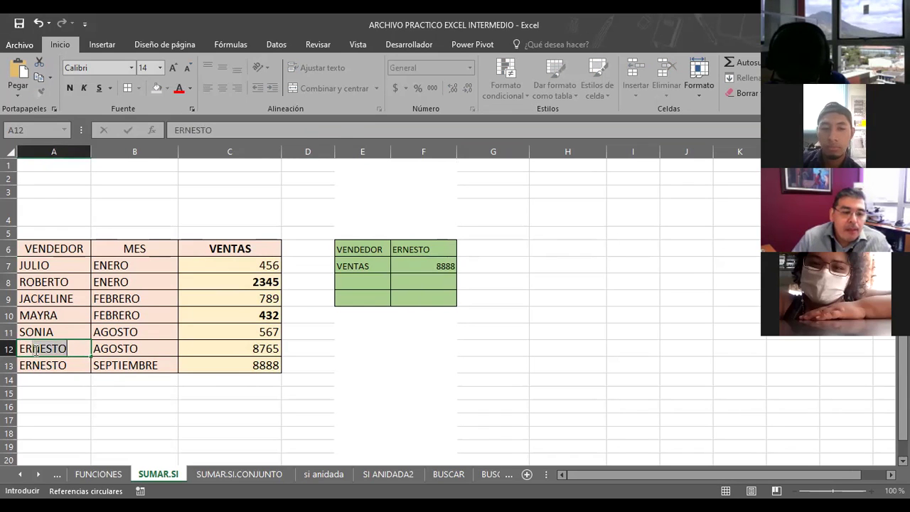
pyautogui.write('NESTO')
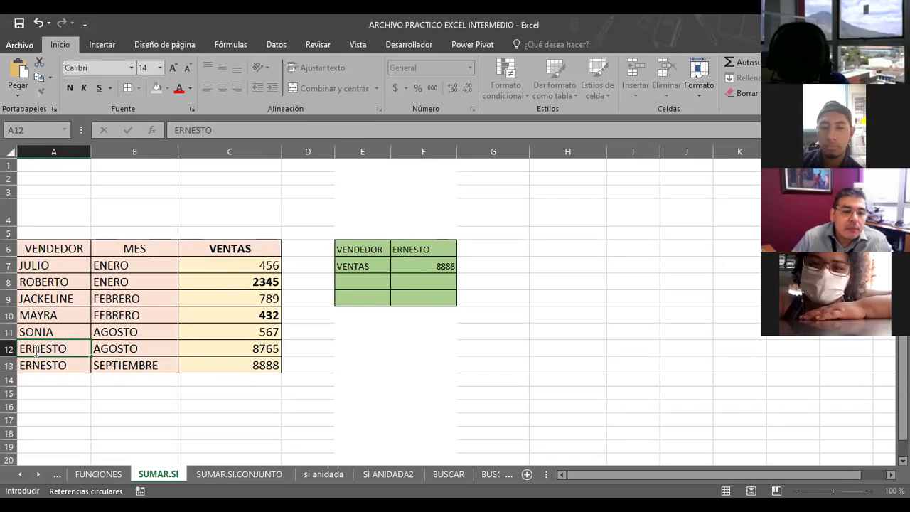
pyautogui.press('Return')
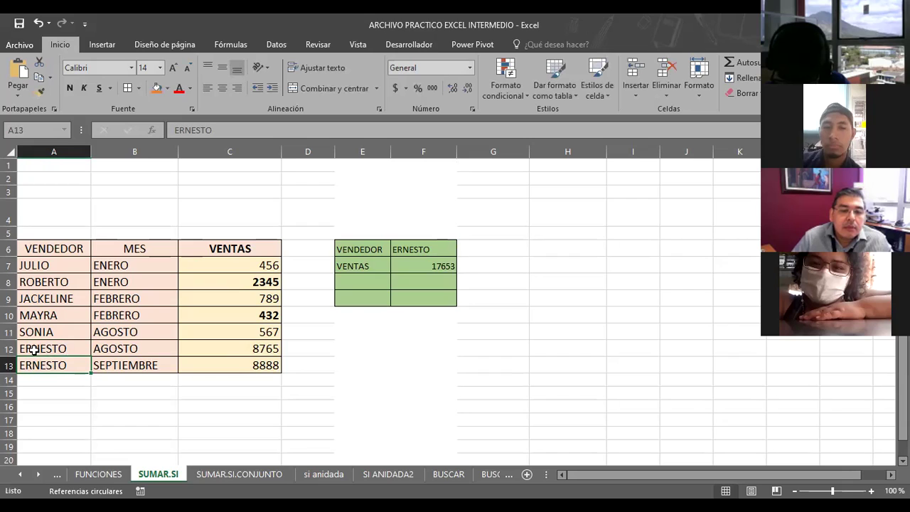
pyautogui.click(414, 266)
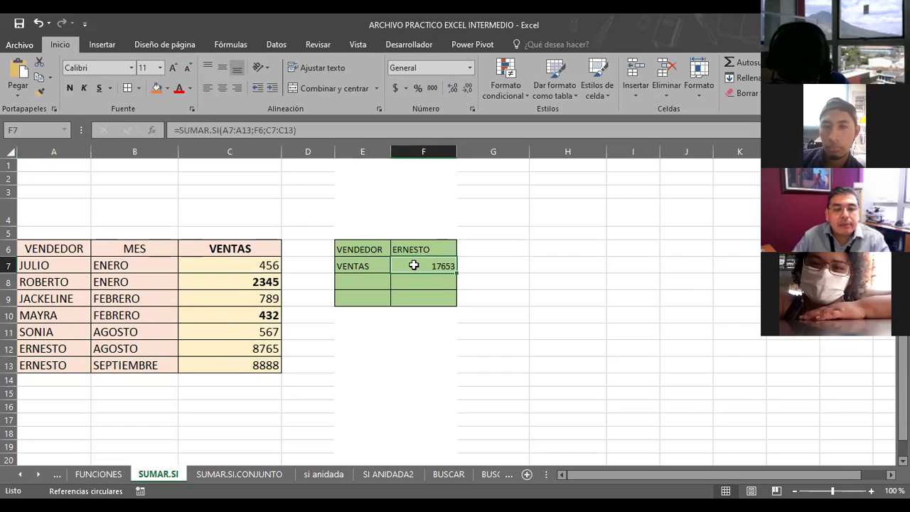
# Change sellers in A9 and A11 to ERNESTO, raising F7 to 19009.
pyautogui.click(46, 301)
pyautogui.write('E')
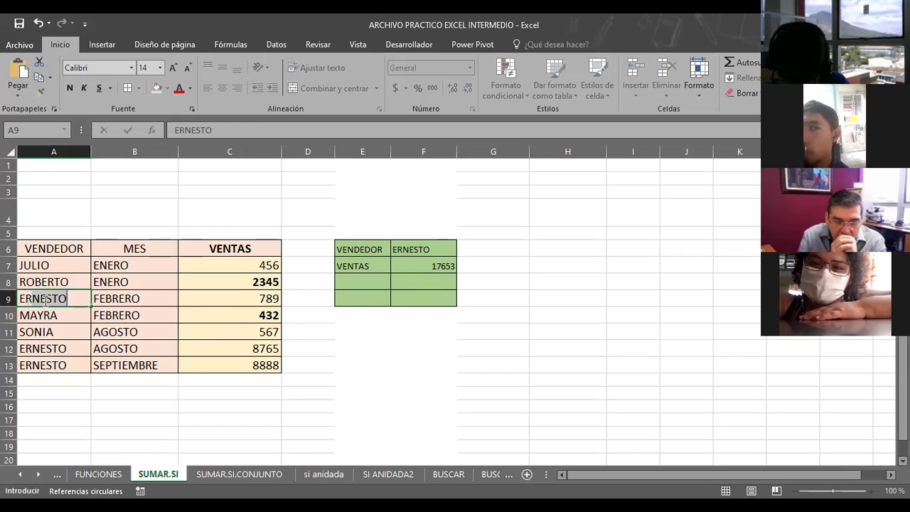
pyautogui.write('TO')
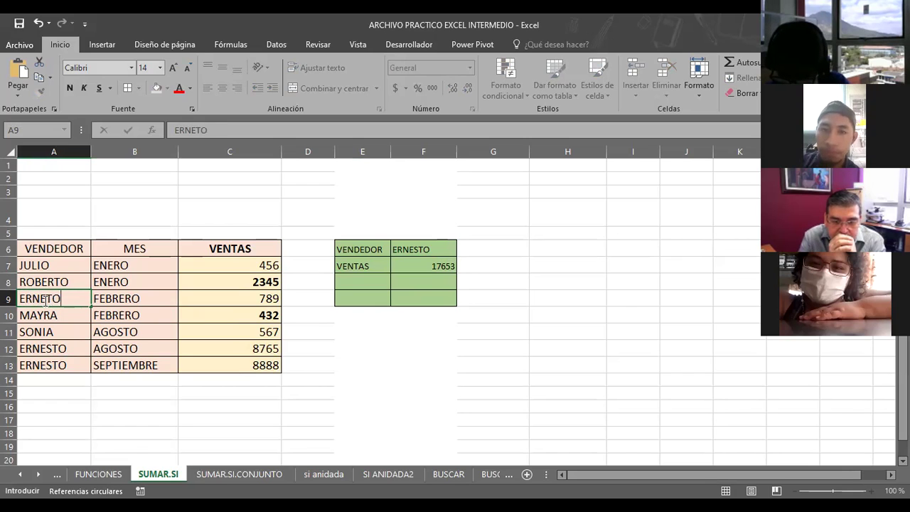
pyautogui.press('BackSpace')
pyautogui.write('S')
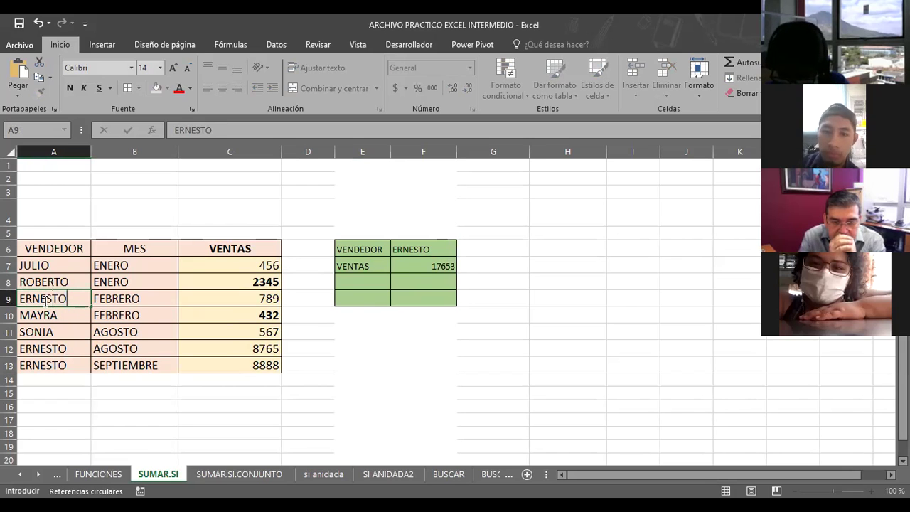
pyautogui.press('Return')
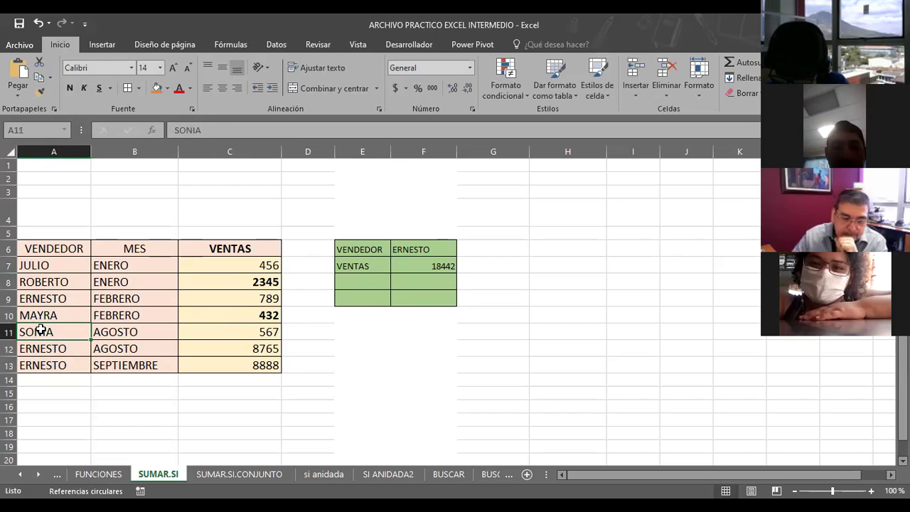
pyautogui.write('ERNESTO')
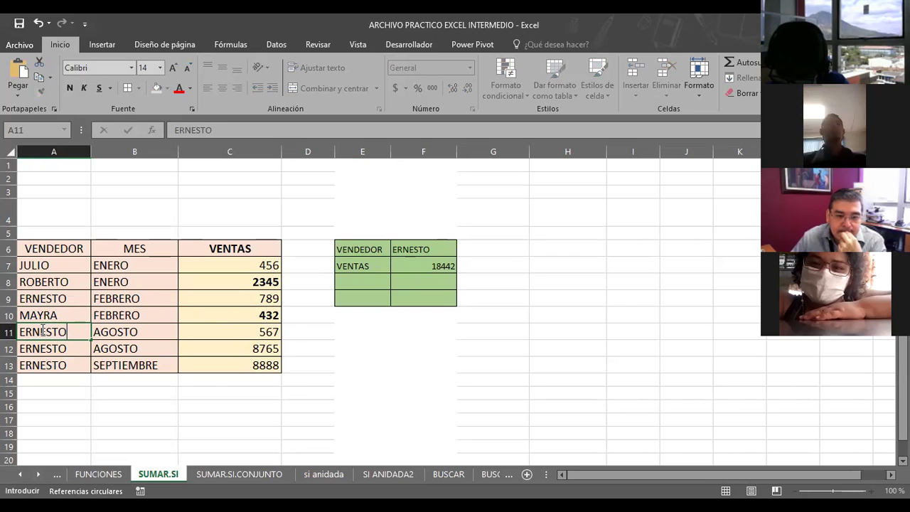
pyautogui.press('Return')
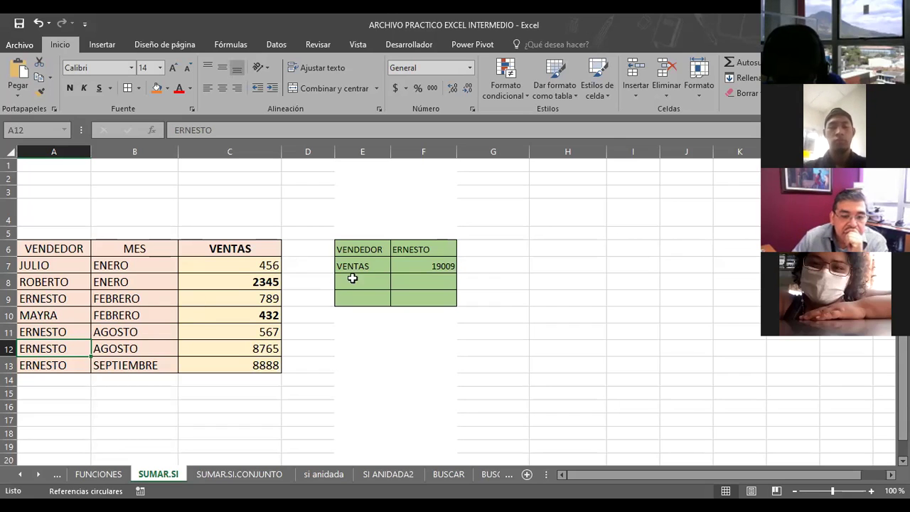
pyautogui.click(419, 268)
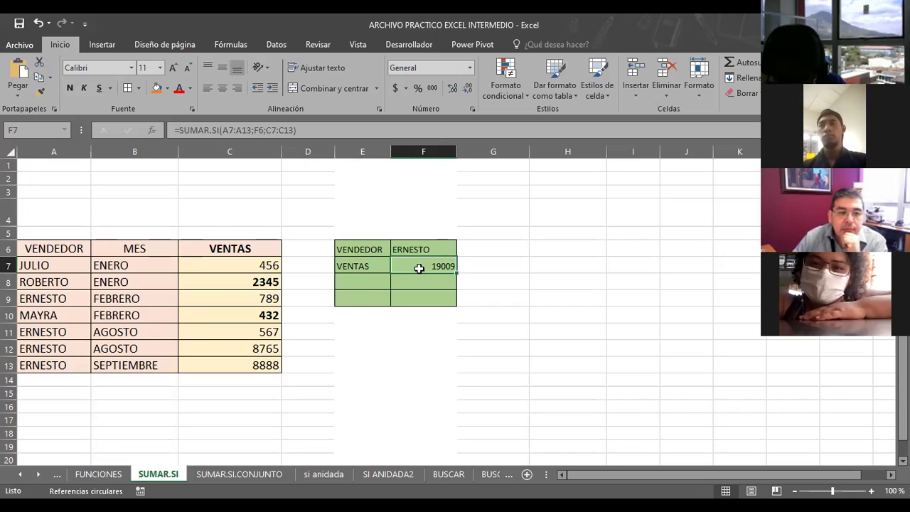
# Fill ERNESTO from A13 down column A to about row 122.
pyautogui.click(59, 362)
pyautogui.moveTo(91, 375); pyautogui.dragTo(91, 374)
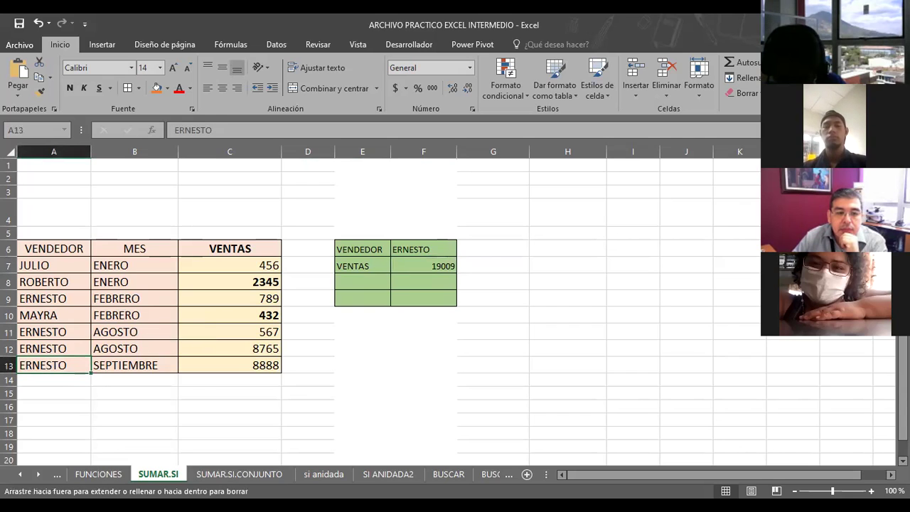
pyautogui.moveTo(77, 428); pyautogui.dragTo(291, 331)
pyautogui.click(291, 331)
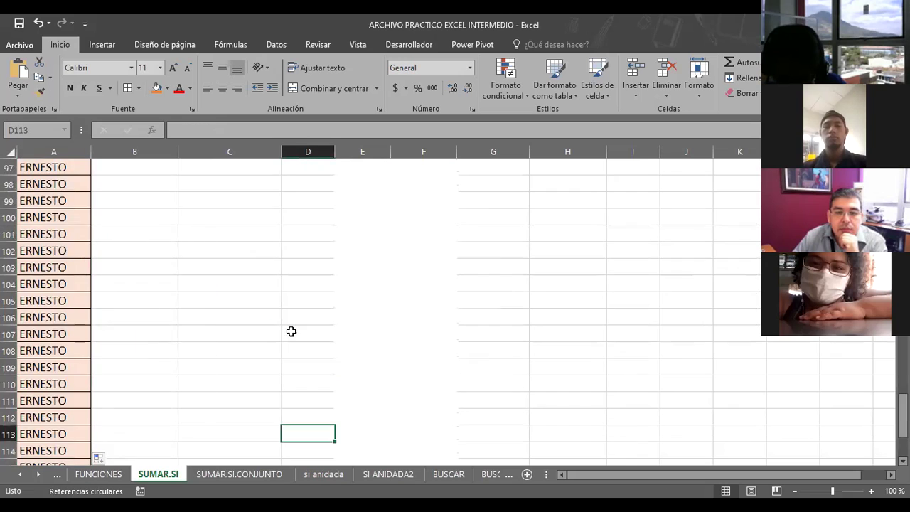
# Extend the month series from SEPTIEMBRE in B13 down to row 122 with Serie de relleno.
pyautogui.scroll(6, 291, 331)
pyautogui.scroll(6, 291, 332)
pyautogui.scroll(6, 291, 331)
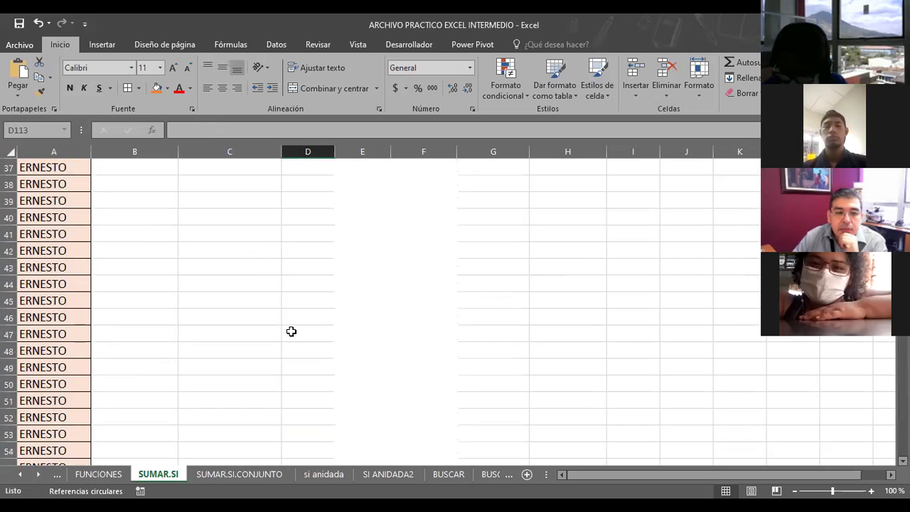
pyautogui.scroll(6, 291, 332)
pyautogui.scroll(3, 291, 332)
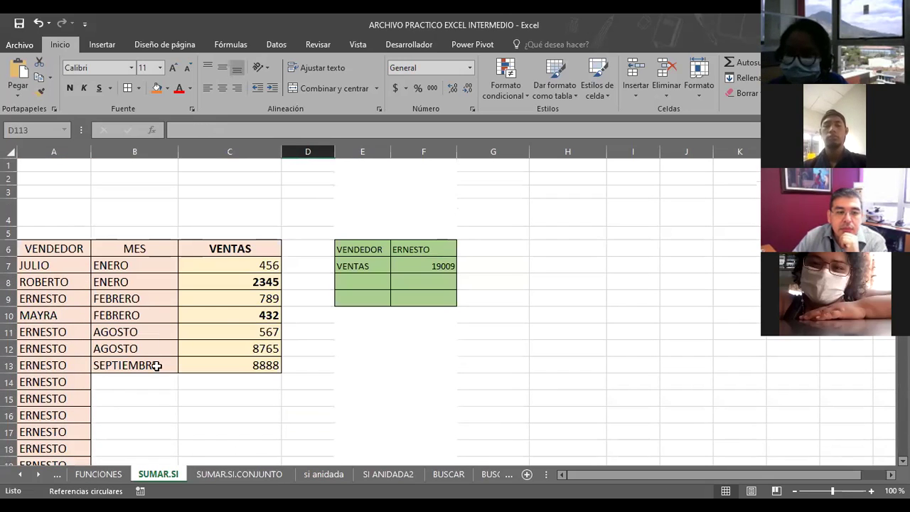
pyautogui.click(120, 367)
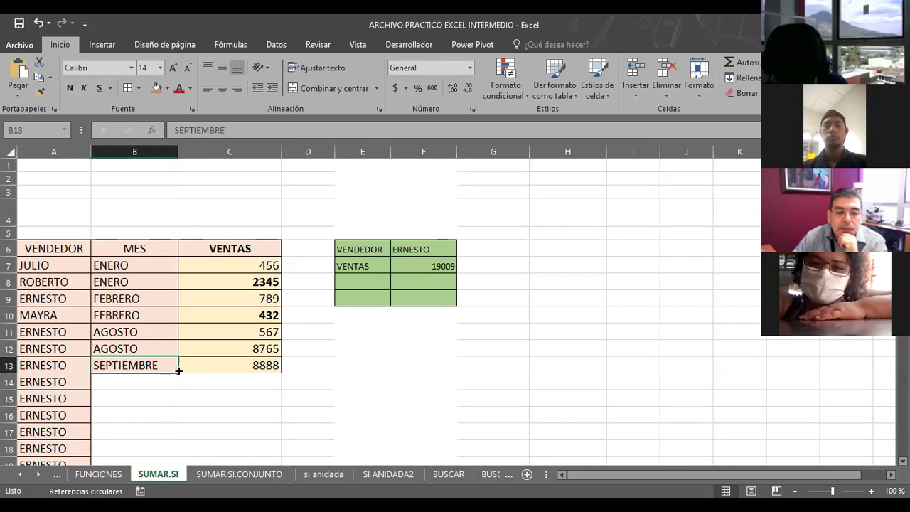
pyautogui.moveTo(178, 371)
pyautogui.mouseDown()
pyautogui.moveTo(179, 390)
pyautogui.moveTo(141, 476)
pyautogui.moveTo(139, 446)
pyautogui.mouseUp()
pyautogui.rightClick(139, 447)
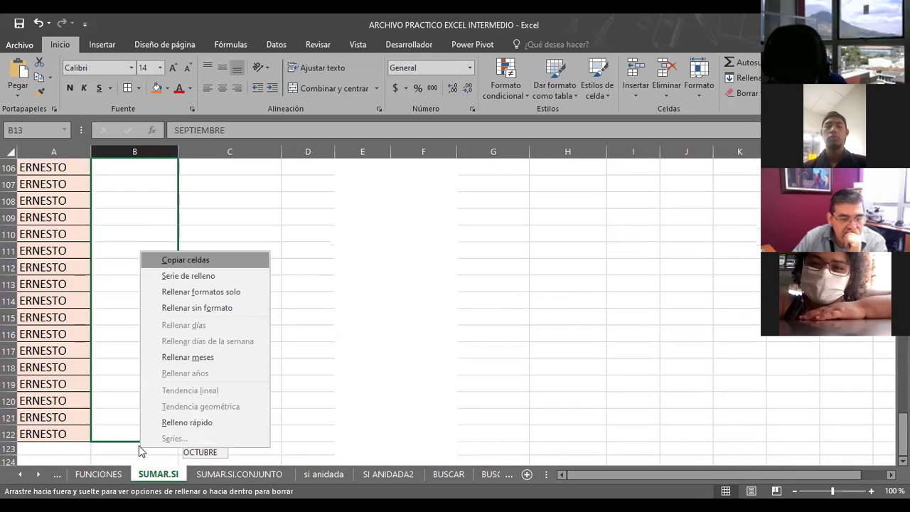
pyautogui.click(183, 278)
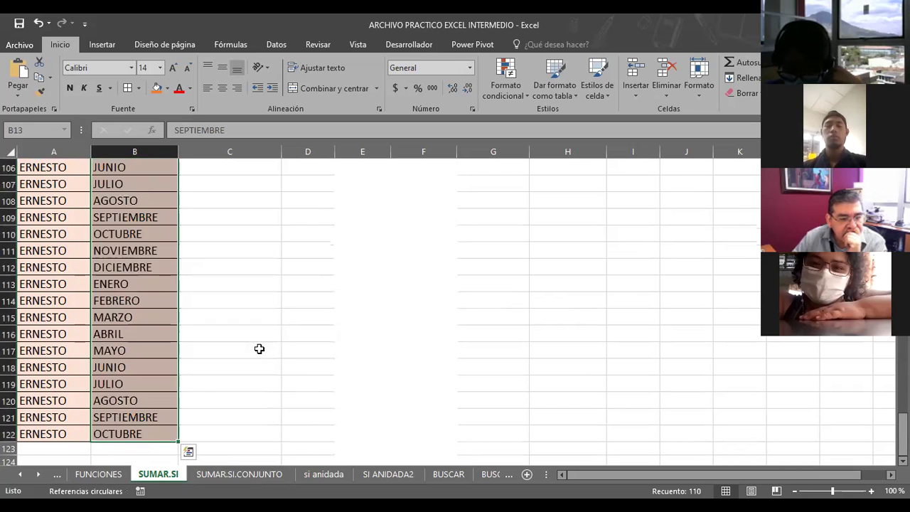
pyautogui.click(259, 349)
pyautogui.scroll(7, 259, 350)
pyautogui.scroll(3, 259, 349)
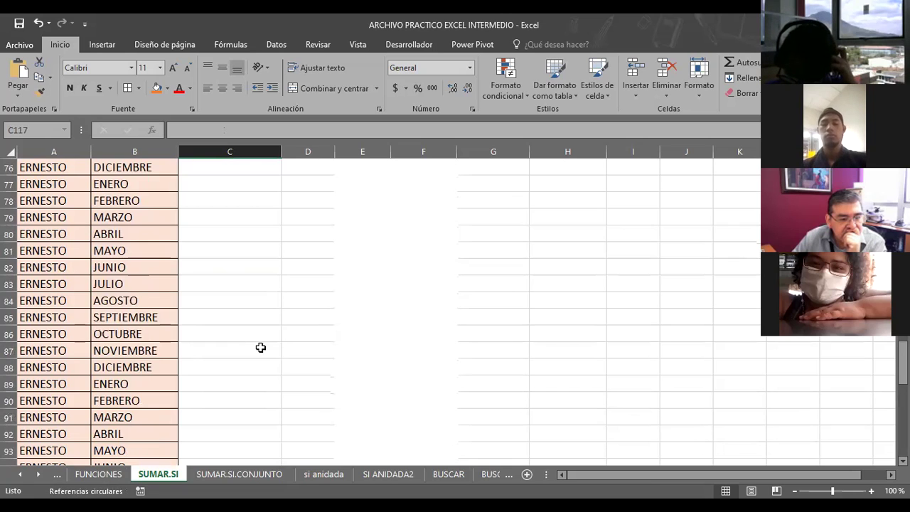
pyautogui.scroll(5, 260, 347)
pyautogui.scroll(5, 261, 347)
pyautogui.scroll(7, 260, 347)
pyautogui.scroll(7, 261, 347)
# Enter 3244 in C14 and fill it as a series rising to 3352 at C122.
pyautogui.click(234, 330)
pyautogui.click(237, 345)
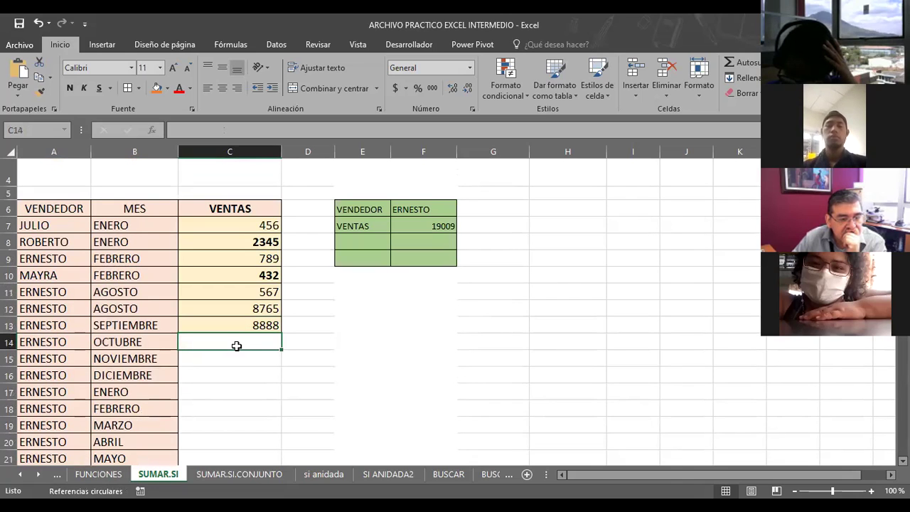
pyautogui.write('3244')
pyautogui.press('Return')
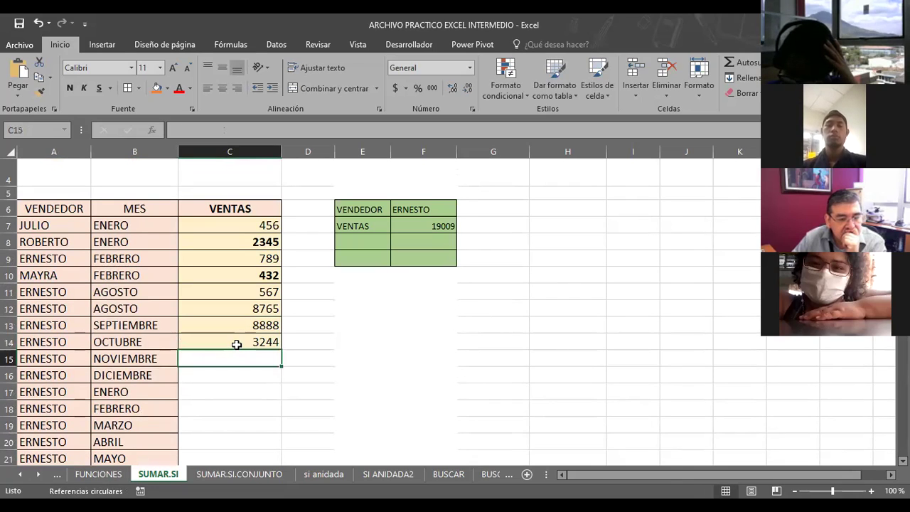
pyautogui.click(221, 342)
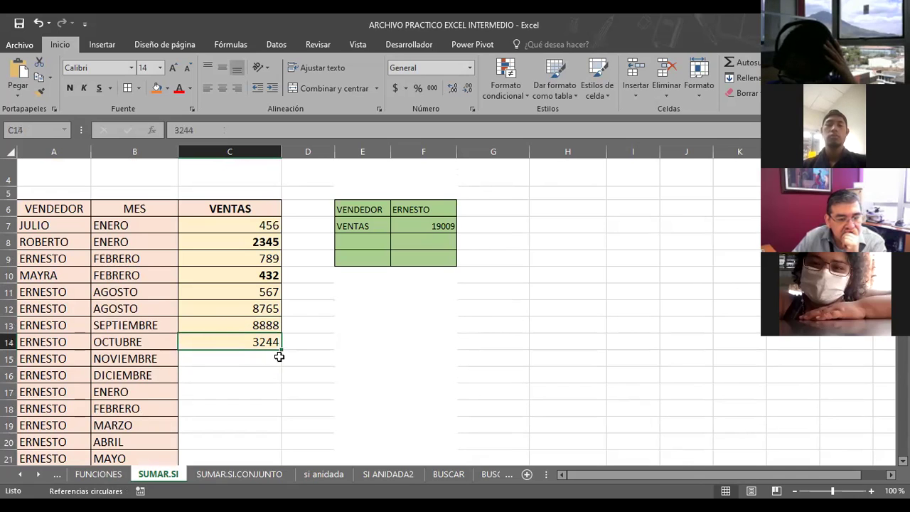
pyautogui.moveTo(281, 350); pyautogui.dragTo(237, 462)
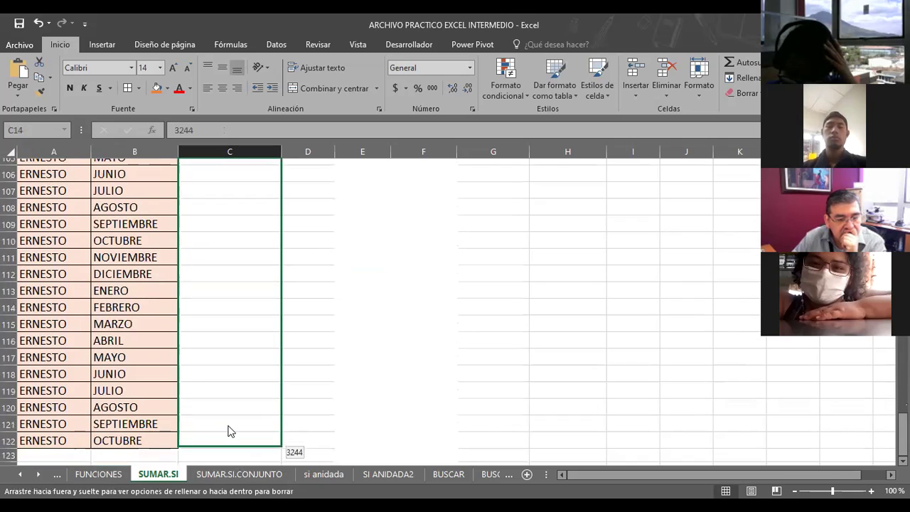
pyautogui.moveTo(230, 444); pyautogui.dragTo(230, 443)
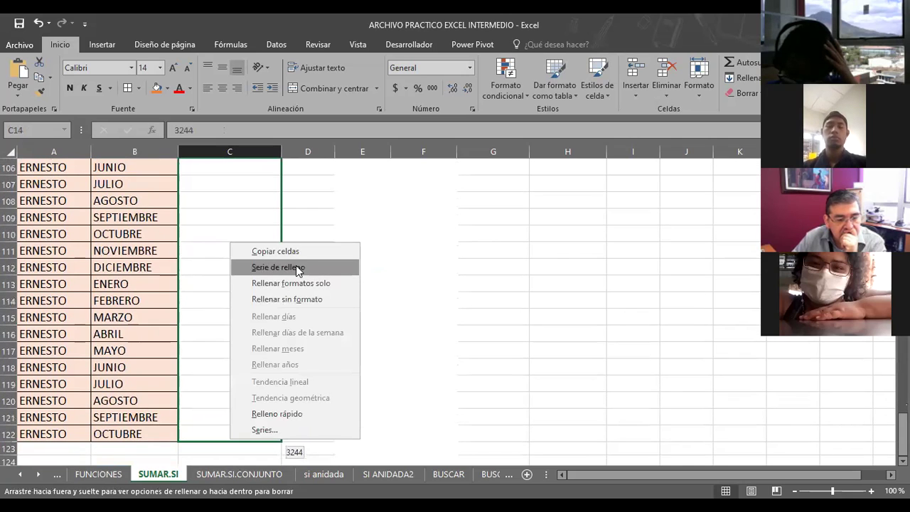
pyautogui.click(278, 268)
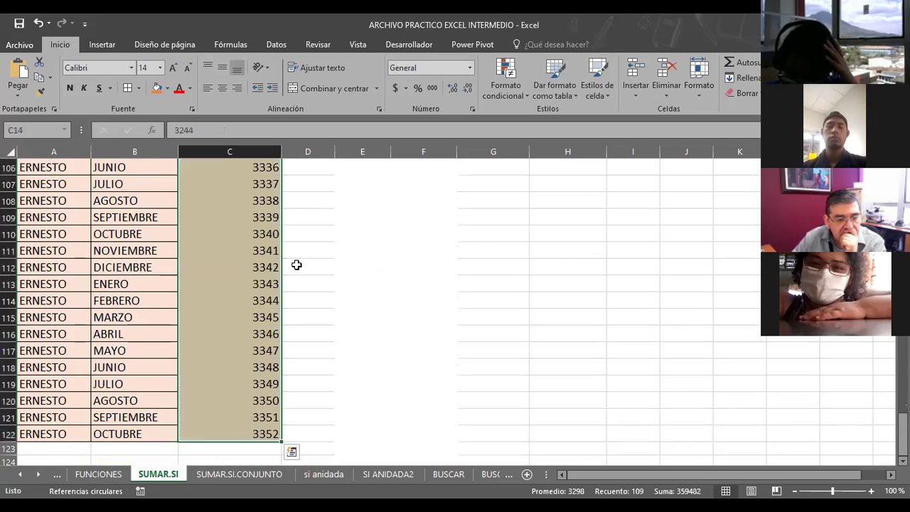
pyautogui.click(415, 328)
pyautogui.scroll(4, 416, 327)
pyautogui.scroll(2, 416, 328)
pyautogui.scroll(-3, 412, 329)
pyautogui.scroll(-6, 405, 331)
pyautogui.scroll(1, 339, 306)
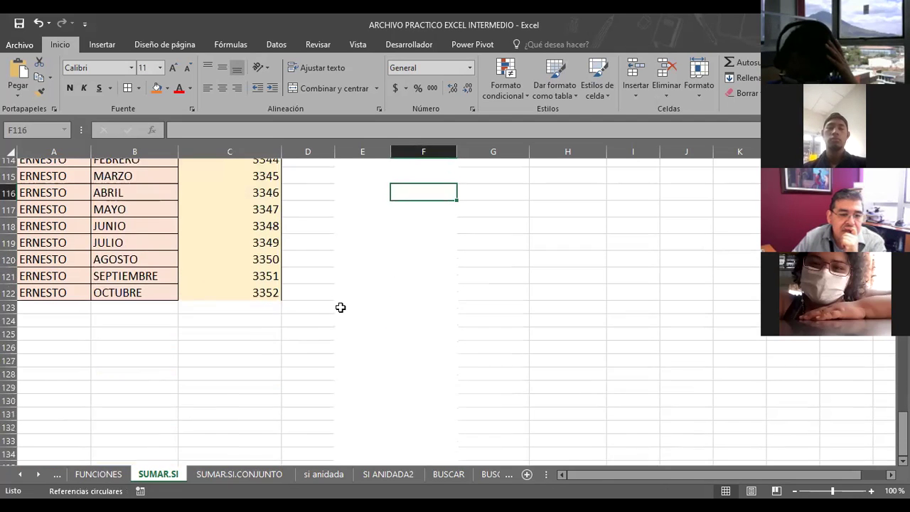
pyautogui.scroll(9, 339, 306)
pyautogui.scroll(7, 341, 307)
pyautogui.scroll(6, 341, 308)
pyautogui.scroll(3, 400, 370)
pyautogui.scroll(7, 400, 370)
pyautogui.scroll(3, 401, 369)
pyautogui.scroll(3, 400, 370)
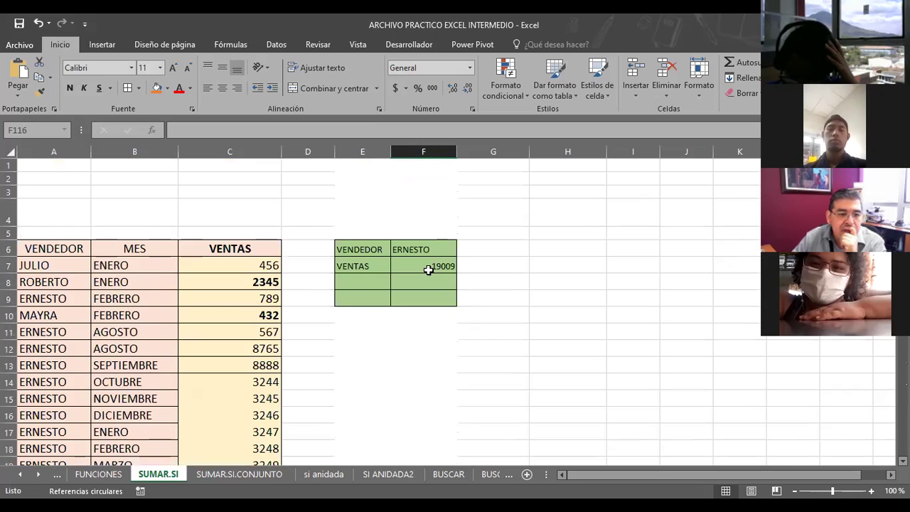
pyautogui.scroll(-4, 155, 390)
pyautogui.scroll(4, 158, 382)
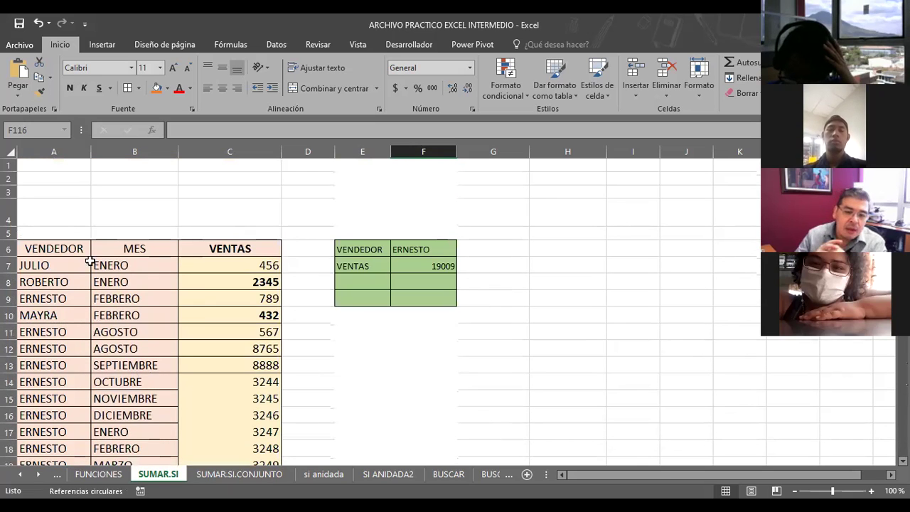
# Extend the F7 formula's seller range to A7:A122.
pyautogui.click(37, 282)
pyautogui.scroll(-4, 57, 306)
pyautogui.scroll(-15, 72, 342)
pyautogui.scroll(-9, 83, 373)
pyautogui.scroll(-8, 81, 372)
pyautogui.scroll(-4, 81, 386)
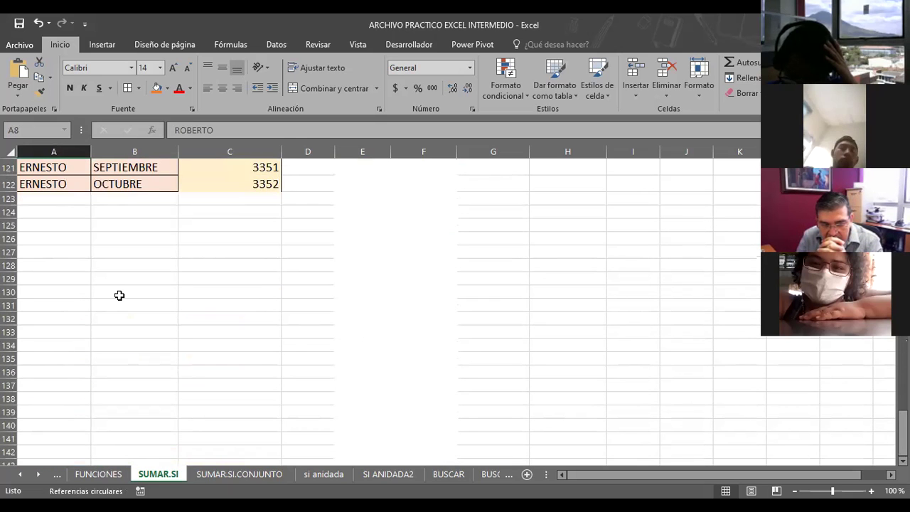
pyautogui.scroll(1, 386, 372)
pyautogui.scroll(11, 386, 372)
pyautogui.scroll(13, 386, 372)
pyautogui.scroll(12, 387, 373)
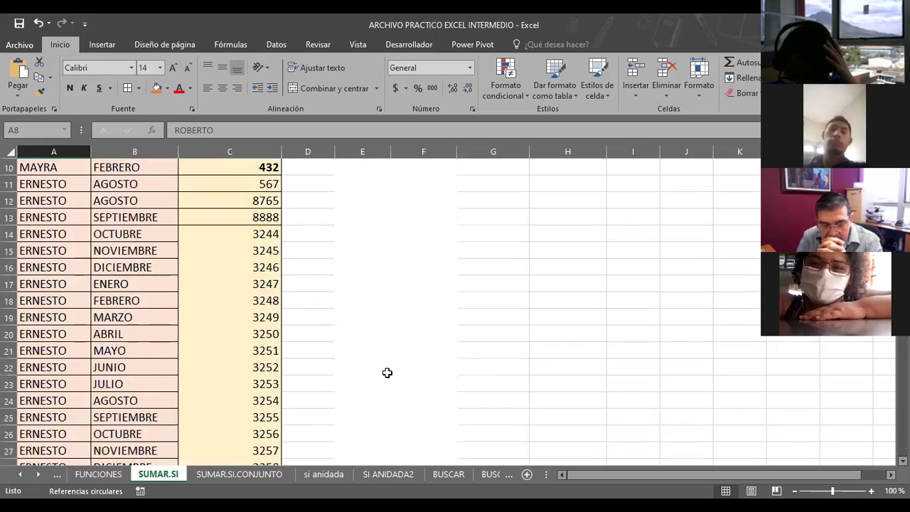
pyautogui.scroll(3, 387, 373)
pyautogui.click(418, 263)
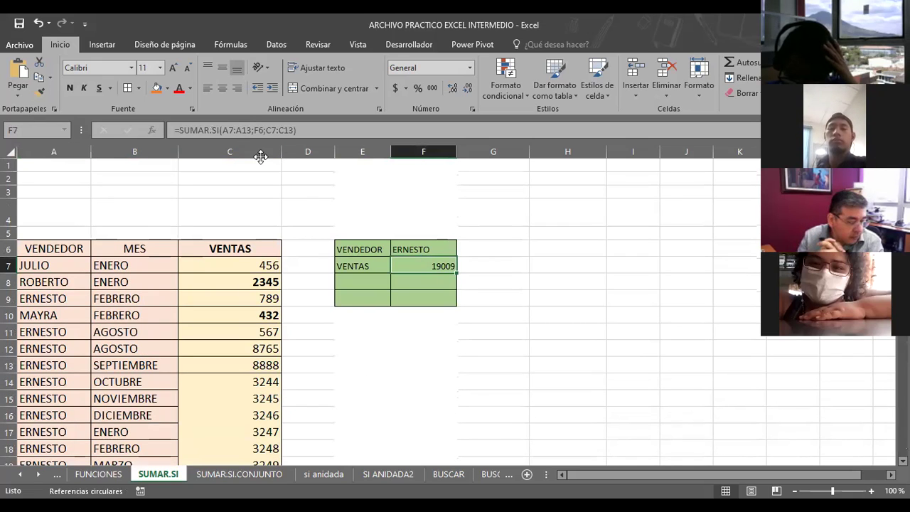
pyautogui.click(251, 130)
pyautogui.press('BackSpace')
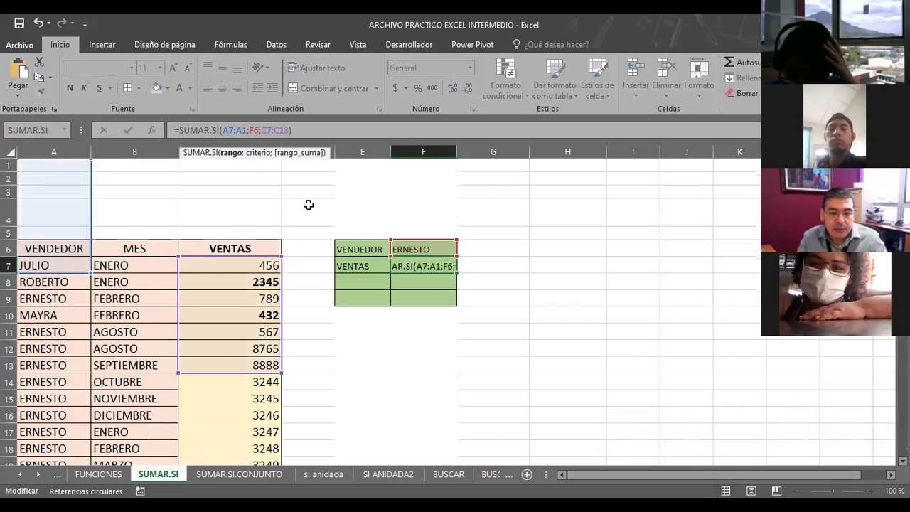
pyautogui.write('22')
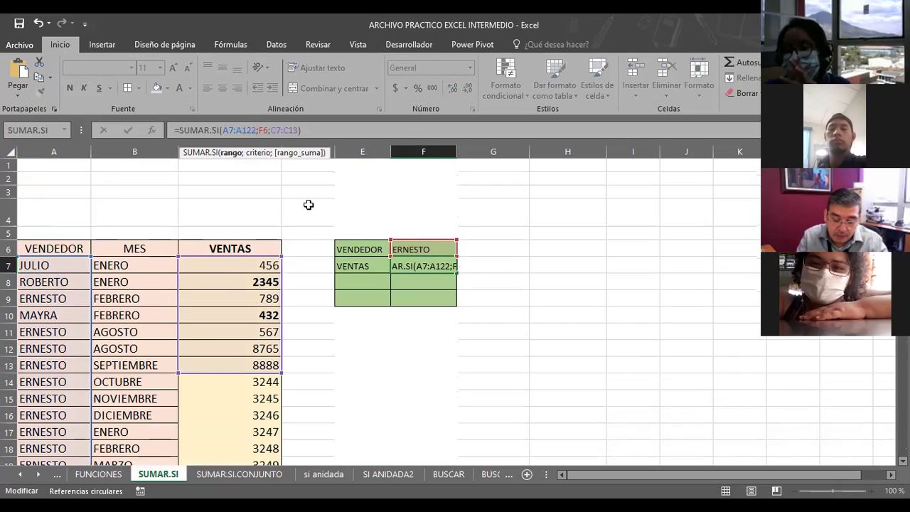
# Extend the sum range to C7:C122 and confirm, giving 378491 for ERNESTO.
pyautogui.click(297, 130)
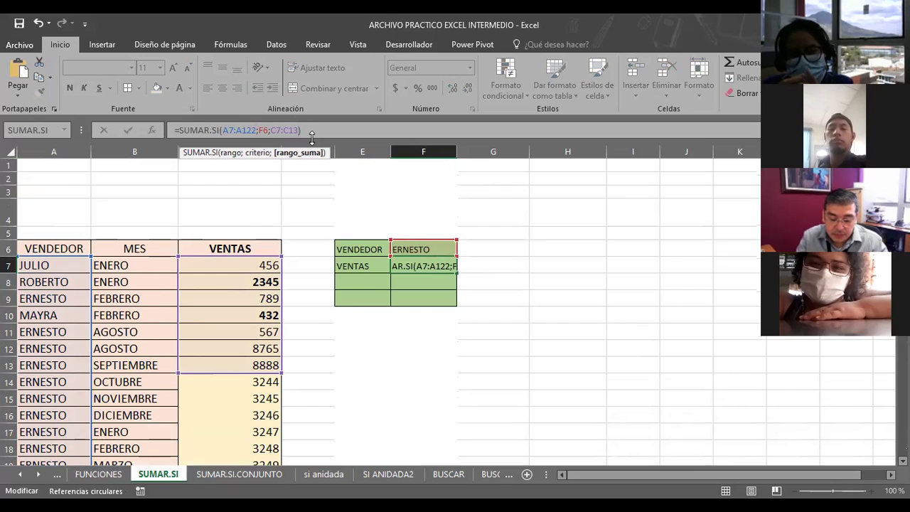
pyautogui.press('BackSpace')
pyautogui.press('BackSpace')
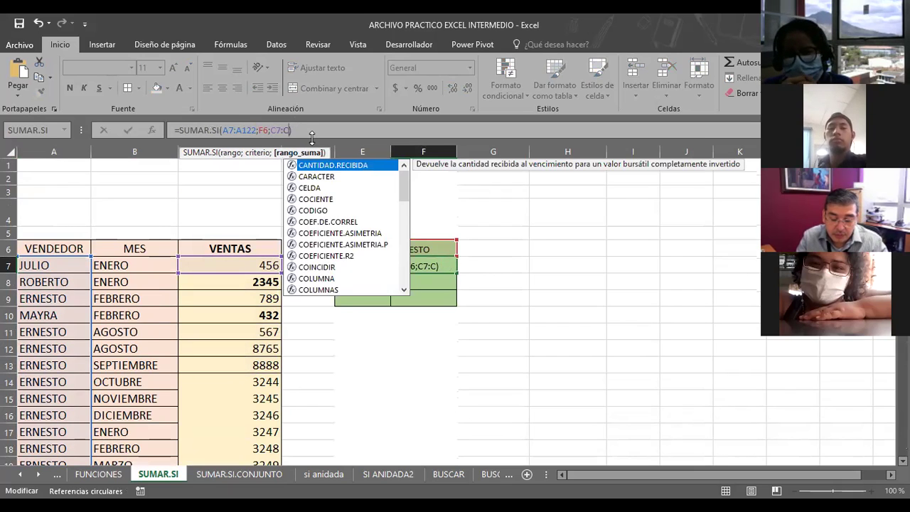
pyautogui.write('122')
pyautogui.press('Return')
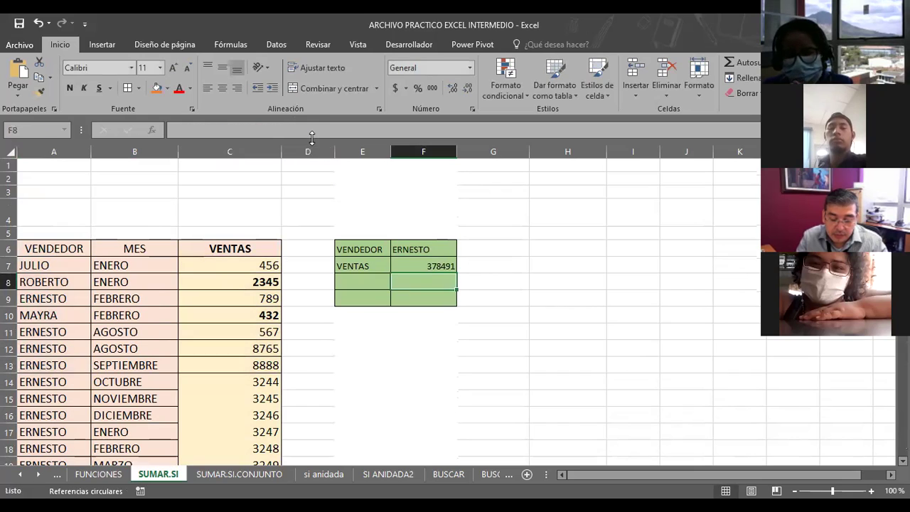
pyautogui.click(543, 279)
pyautogui.click(421, 267)
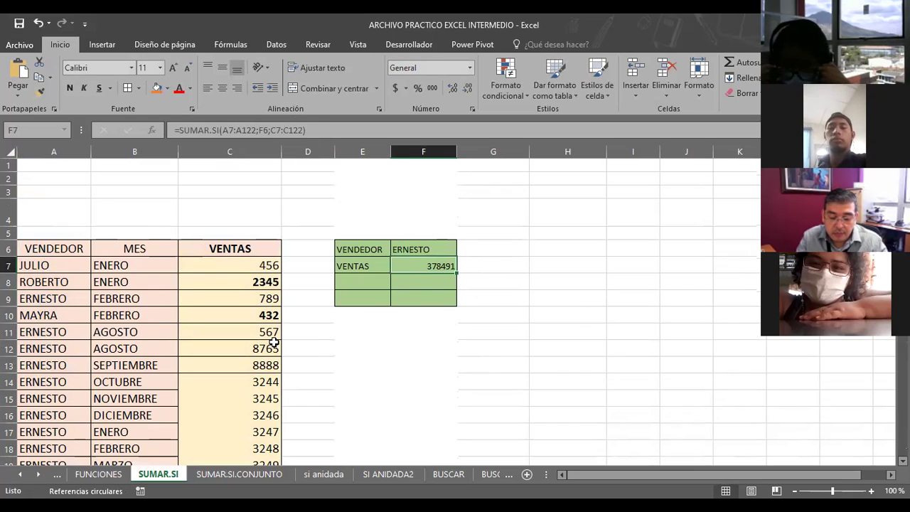
# Scroll down the sales list to confirm it ends at row 122.
pyautogui.scroll(-1, 520, 366)
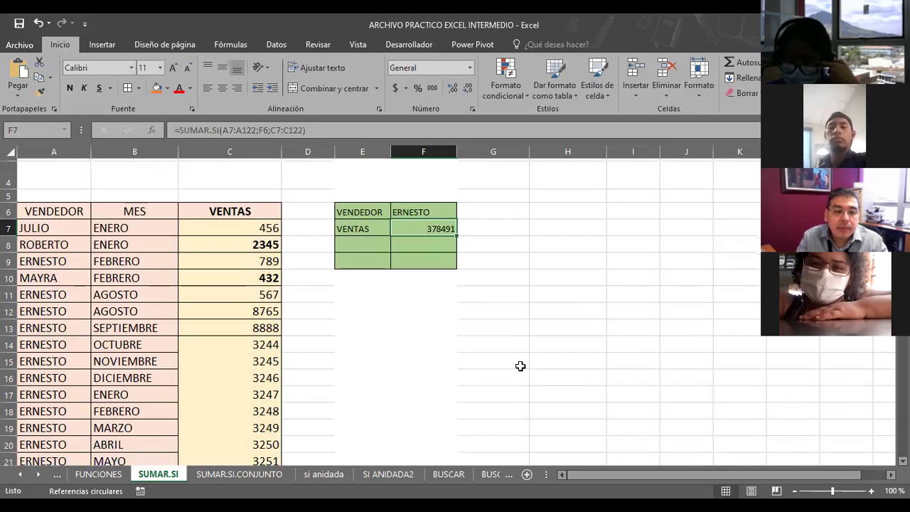
pyautogui.scroll(-8, 460, 415)
pyautogui.scroll(-6, 463, 448)
pyautogui.scroll(4, 432, 377)
pyautogui.scroll(-5, 431, 381)
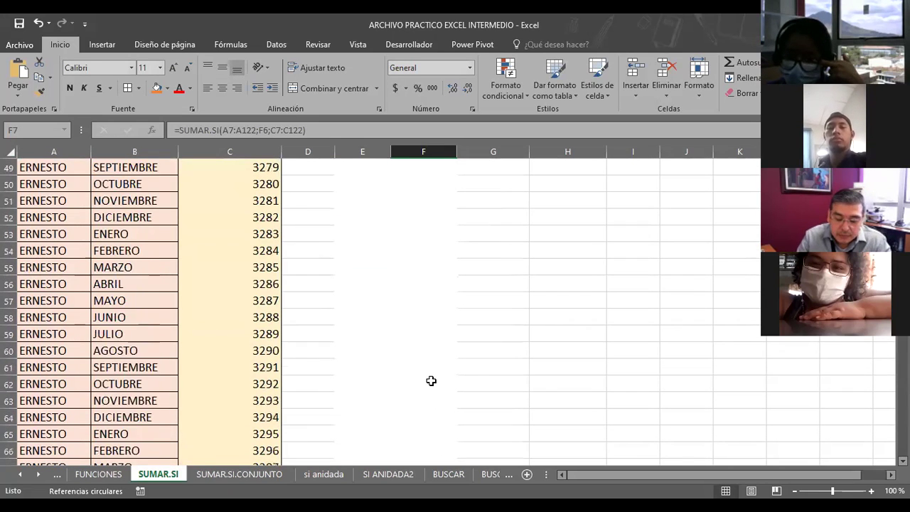
pyautogui.scroll(3, 431, 382)
pyautogui.scroll(7, 435, 392)
pyautogui.scroll(-11, 439, 392)
pyautogui.scroll(-10, 439, 394)
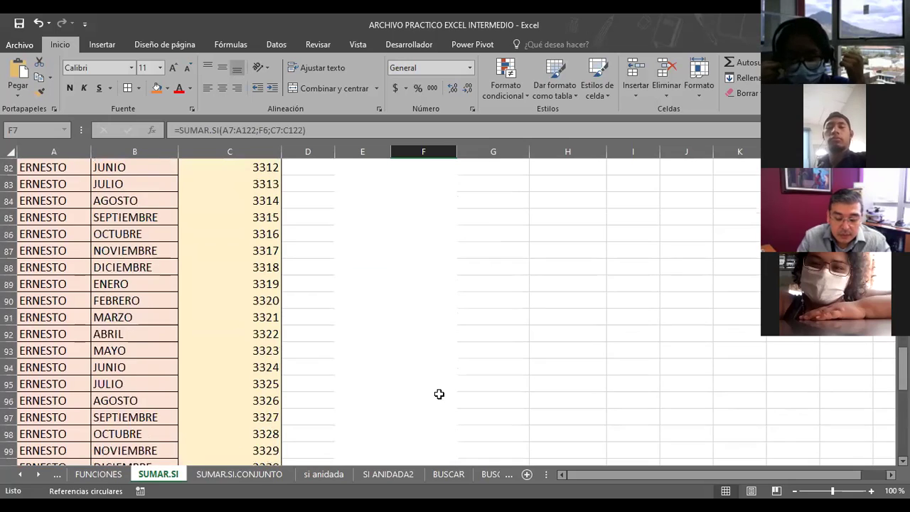
pyautogui.scroll(-7, 439, 394)
pyautogui.scroll(-2, 470, 394)
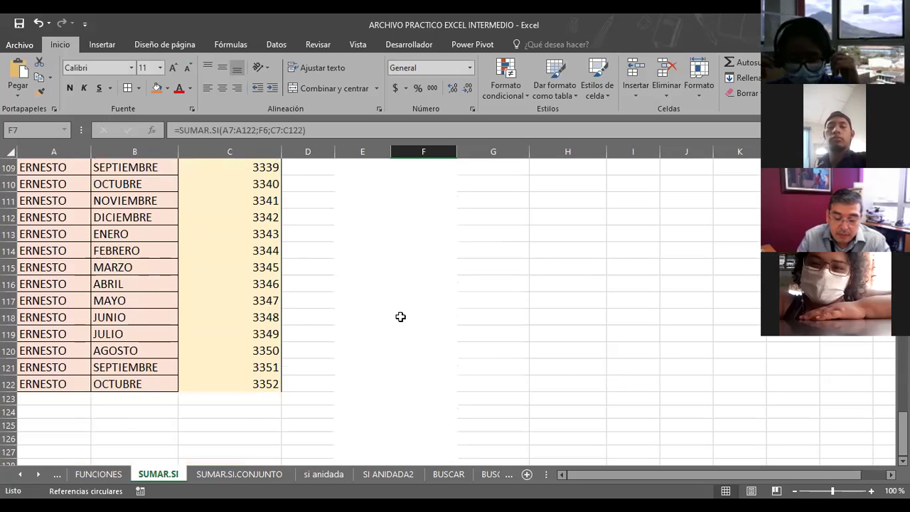
# Scroll back to the top and point out the VENTAS label in E7 and seller ERNESTO in F6.
pyautogui.scroll(3, 463, 352)
pyautogui.scroll(5, 463, 351)
pyautogui.scroll(11, 463, 351)
pyautogui.scroll(8, 462, 353)
pyautogui.scroll(5, 463, 352)
pyautogui.scroll(4, 463, 351)
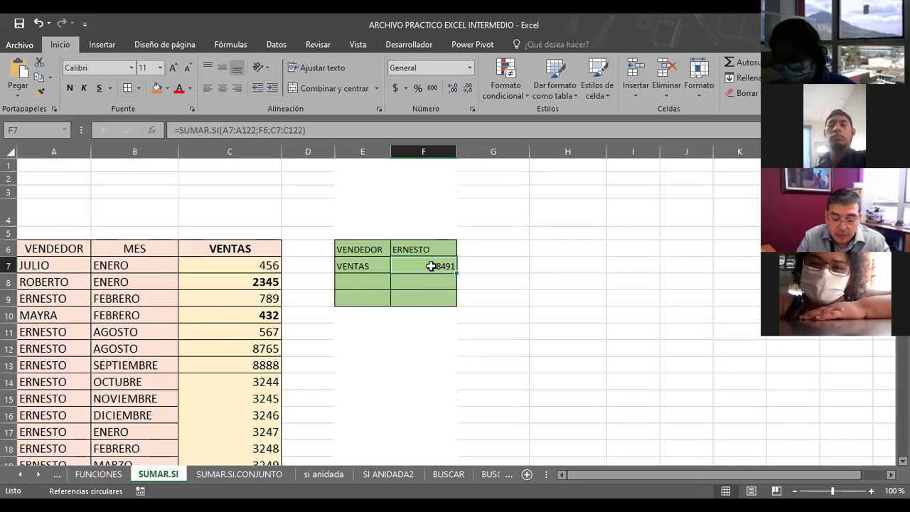
pyautogui.click(360, 266)
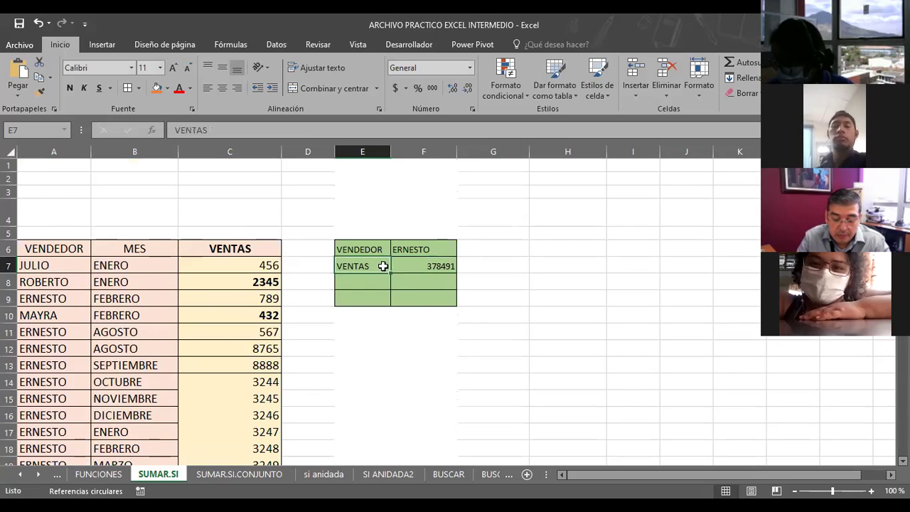
pyautogui.click(413, 245)
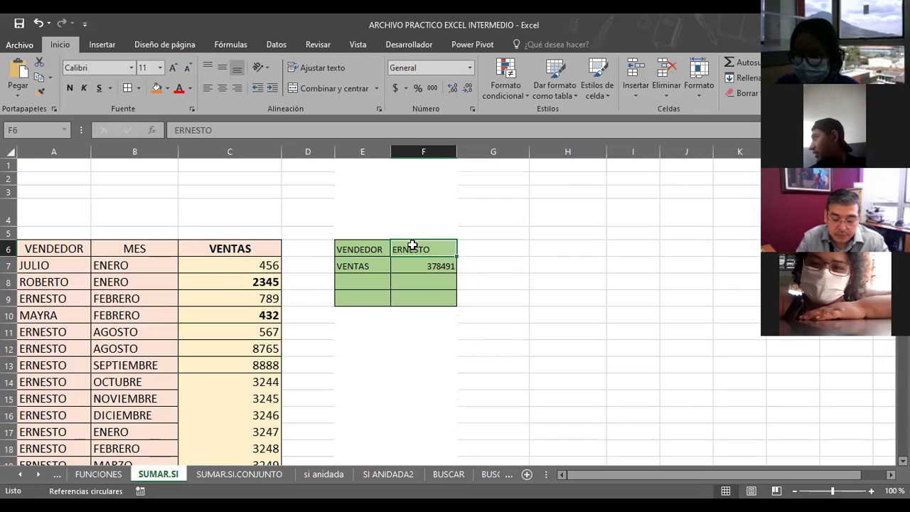
pyautogui.click(448, 475)
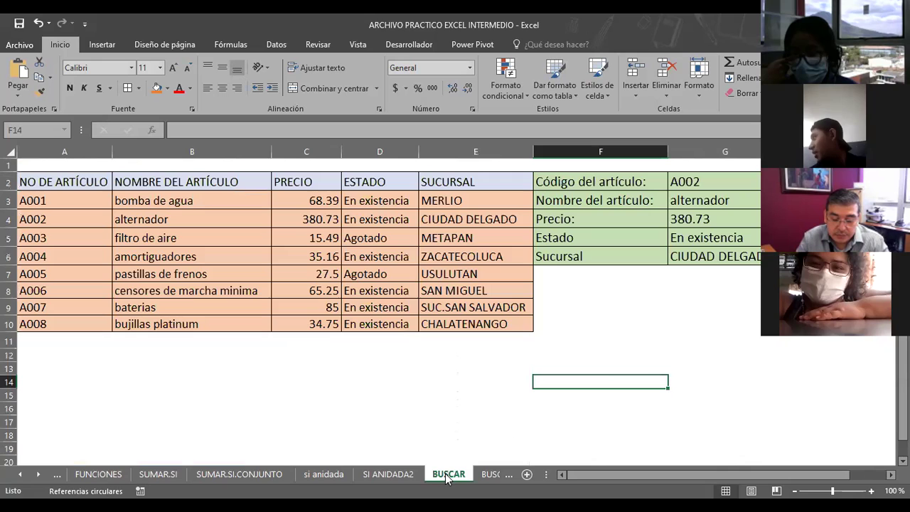
pyautogui.click(305, 391)
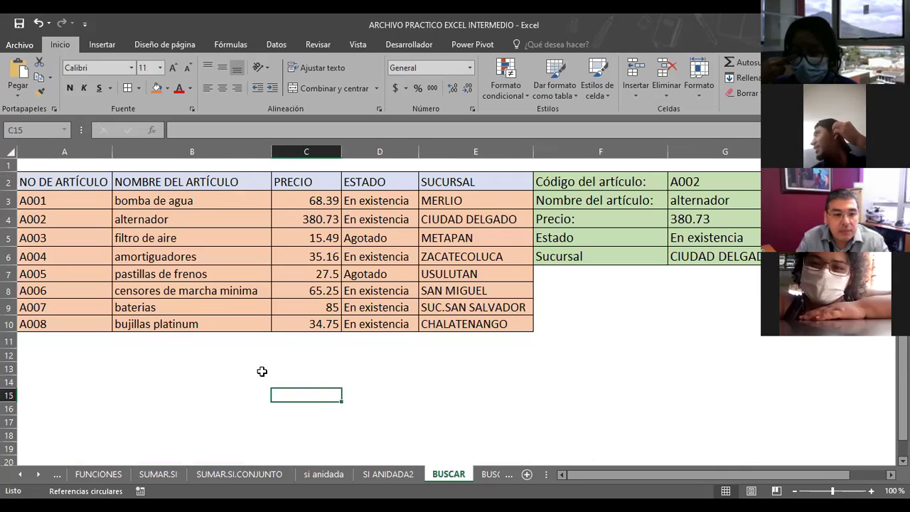
pyautogui.click(291, 350)
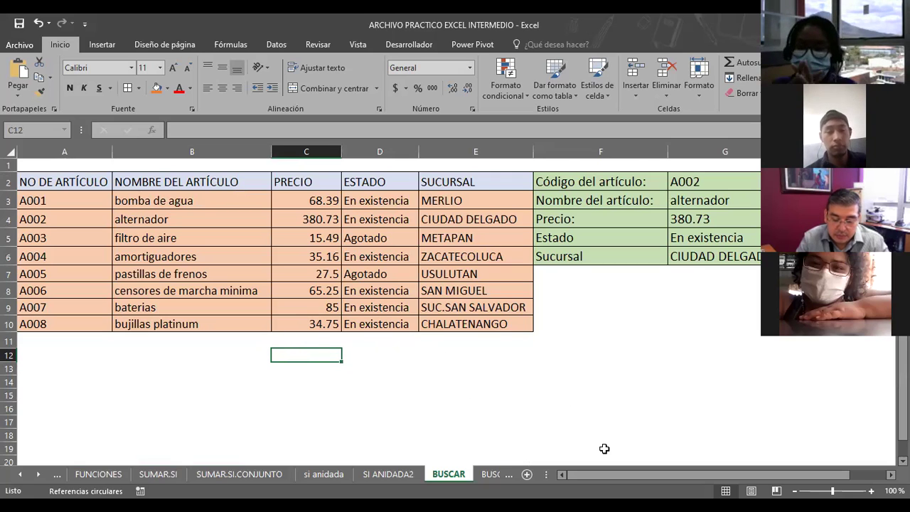
pyautogui.click(650, 306)
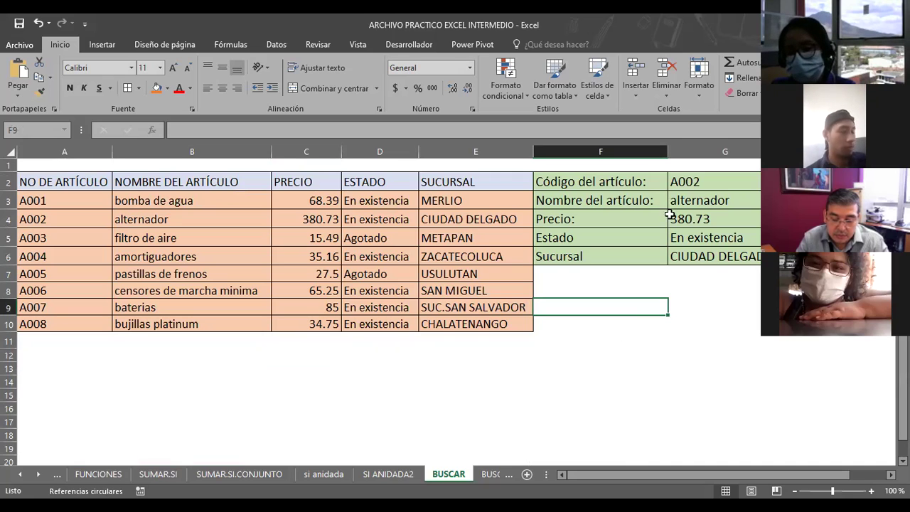
pyautogui.click(693, 184)
pyautogui.click(700, 204)
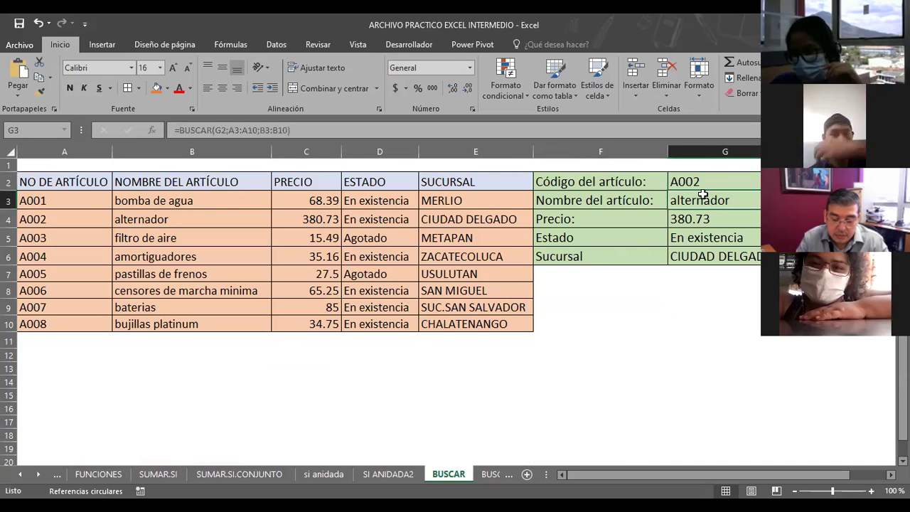
pyautogui.click(681, 183)
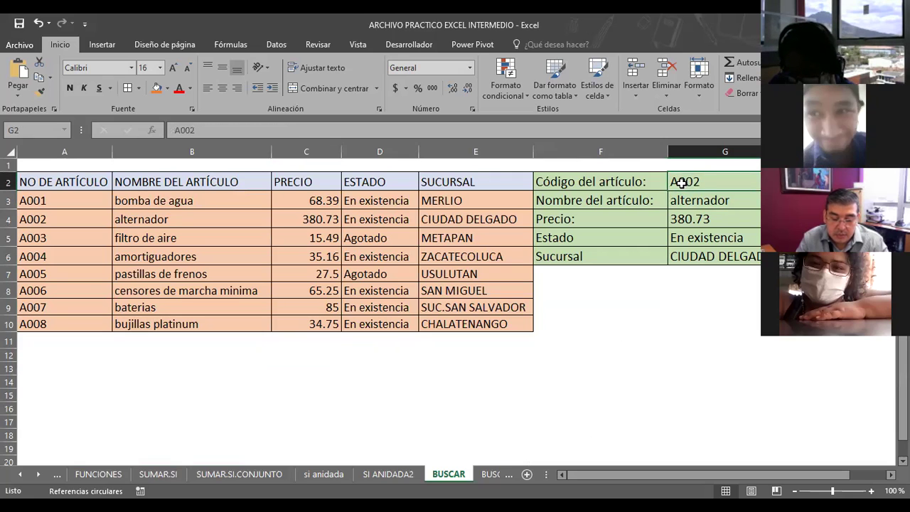
pyautogui.click(702, 202)
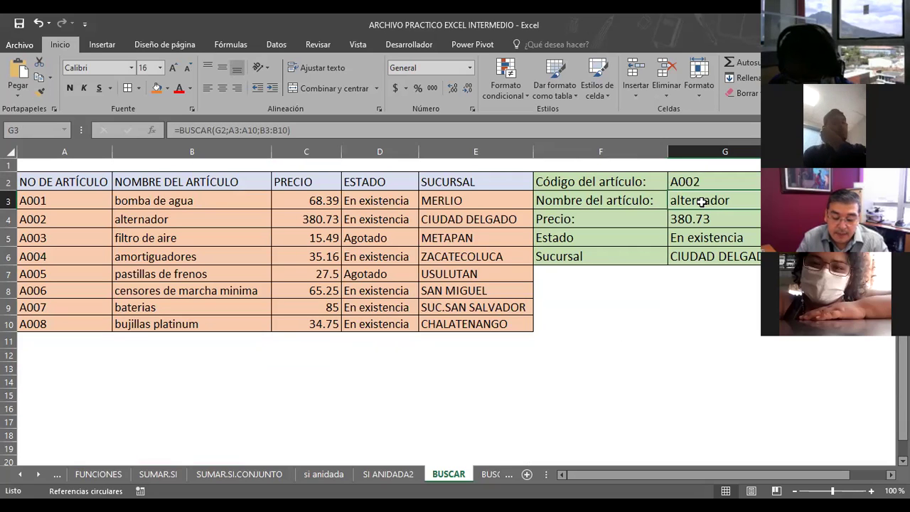
pyautogui.doubleClick(701, 202)
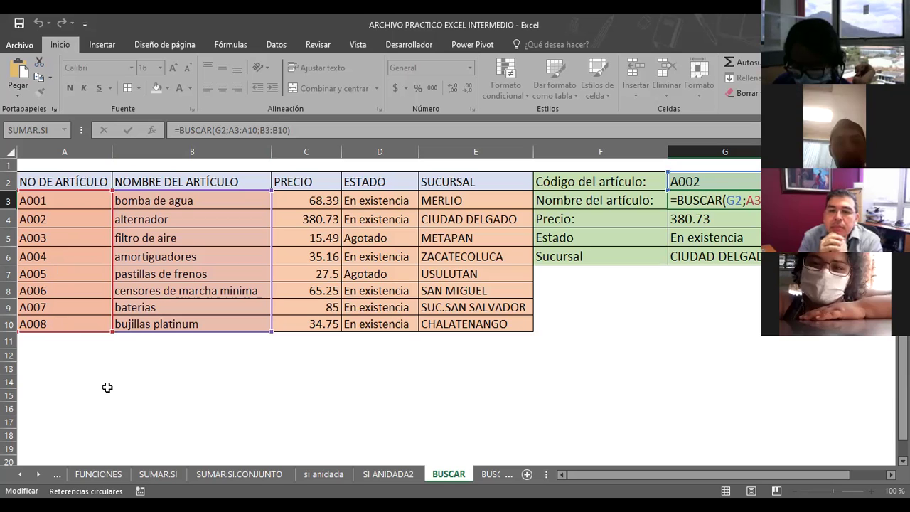
pyautogui.press('Return')
pyautogui.click(600, 419)
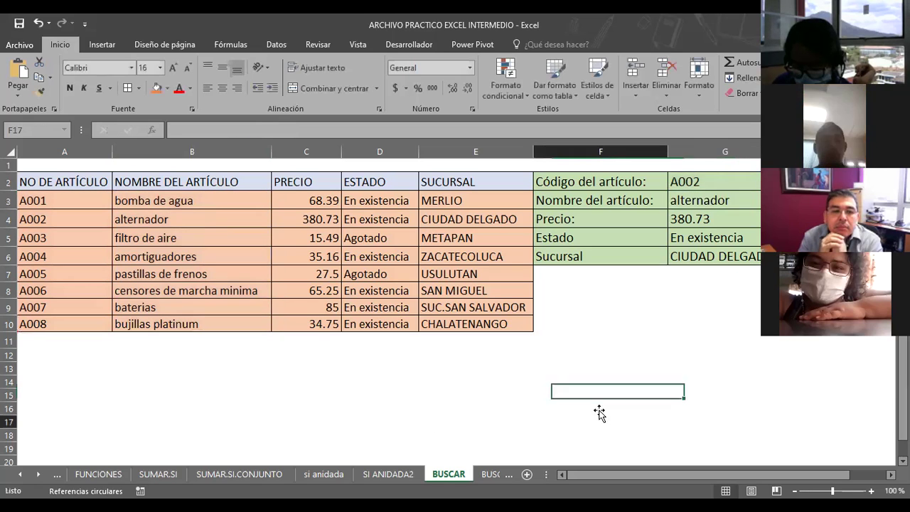
pyautogui.click(685, 181)
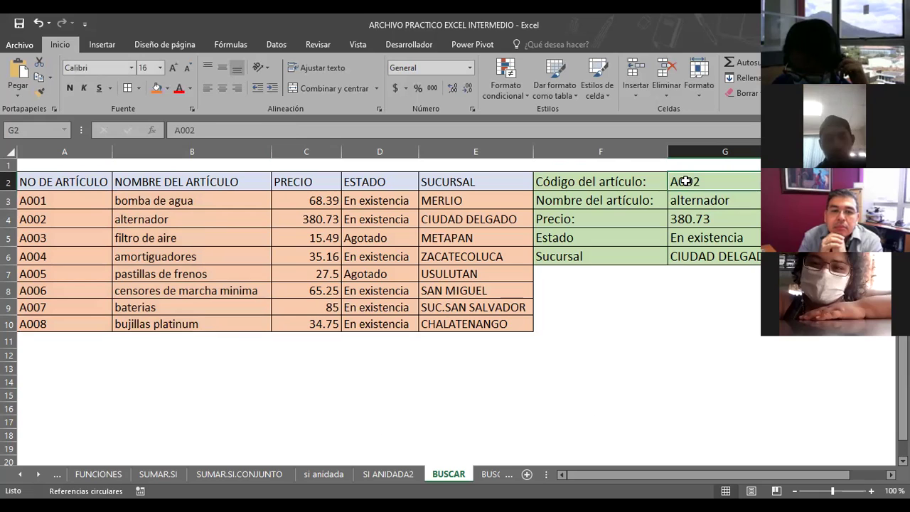
pyautogui.write('100')
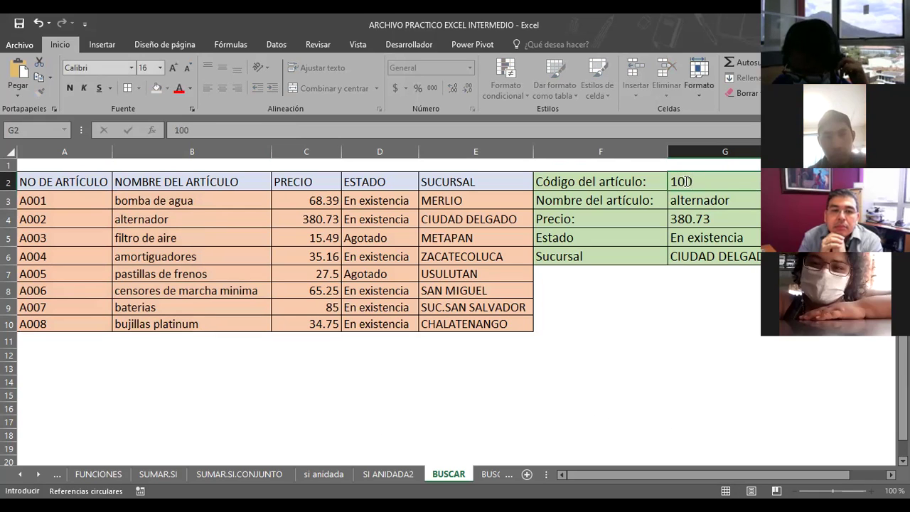
pyautogui.hotkey('ctrl', 'Return')
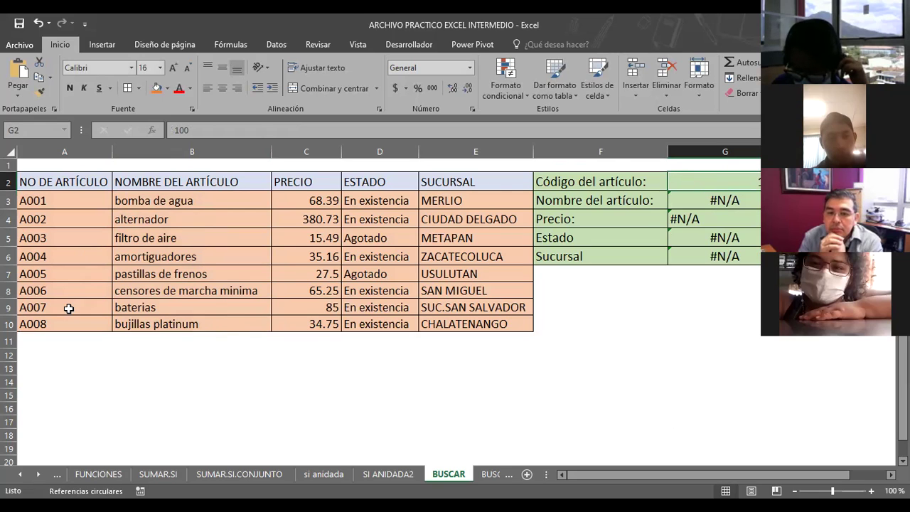
pyautogui.click(32, 323)
pyautogui.write('100')
pyautogui.press('Return')
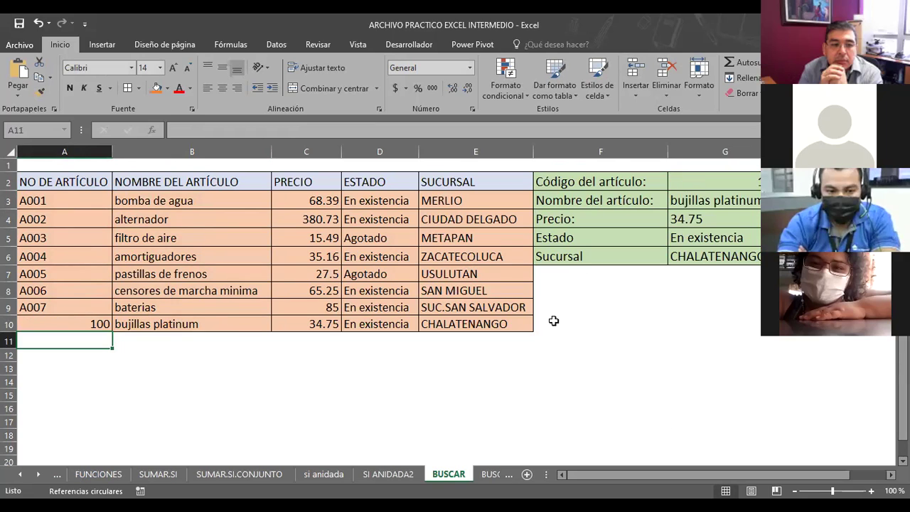
pyautogui.scroll(-1, 697, 275)
pyautogui.scroll(1, 709, 200)
pyautogui.click(692, 180)
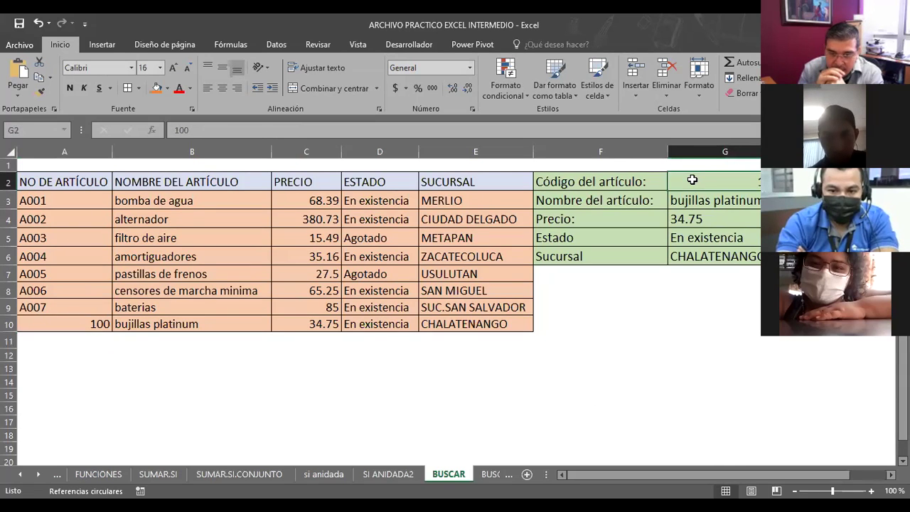
pyautogui.write('000')
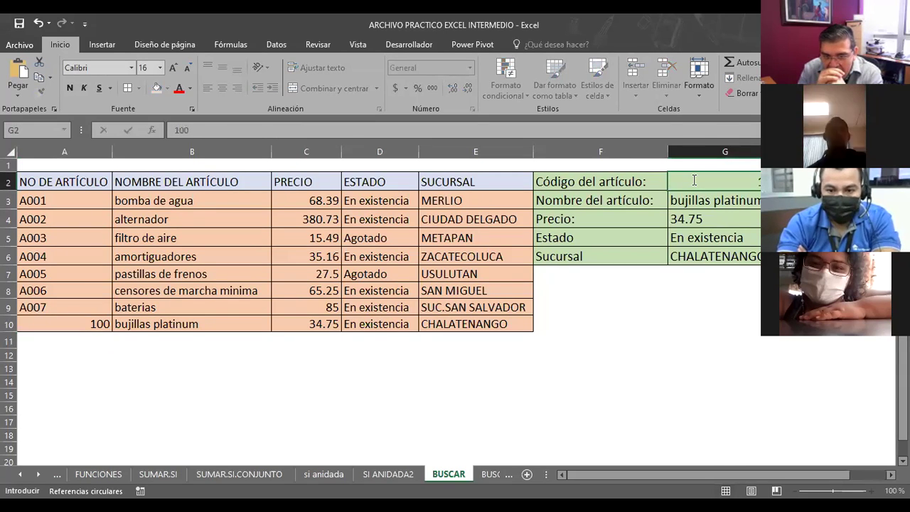
pyautogui.hotkey('ctrl', 'Return')
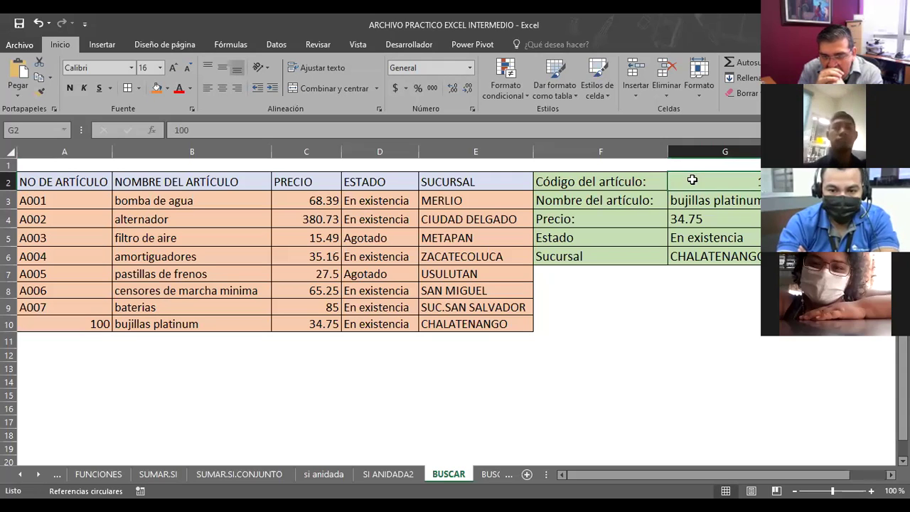
pyautogui.click(39, 24)
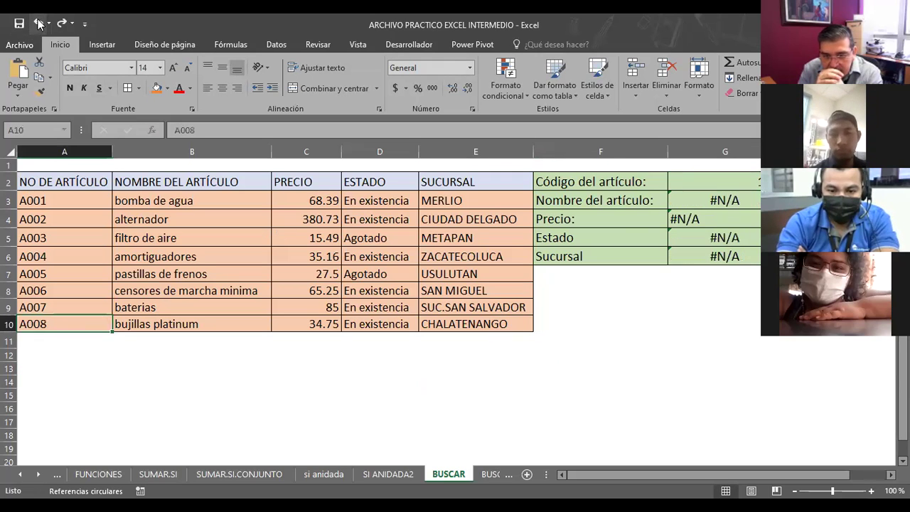
pyautogui.click(709, 188)
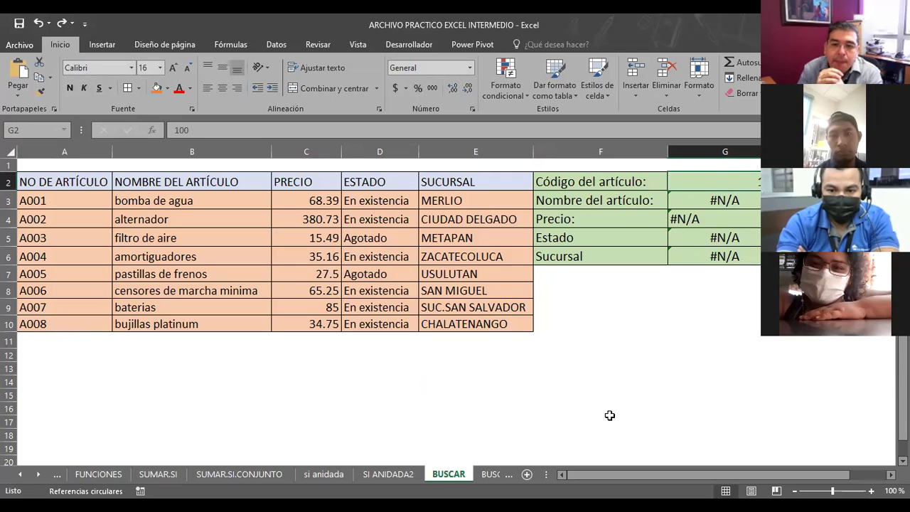
pyautogui.write('A0')
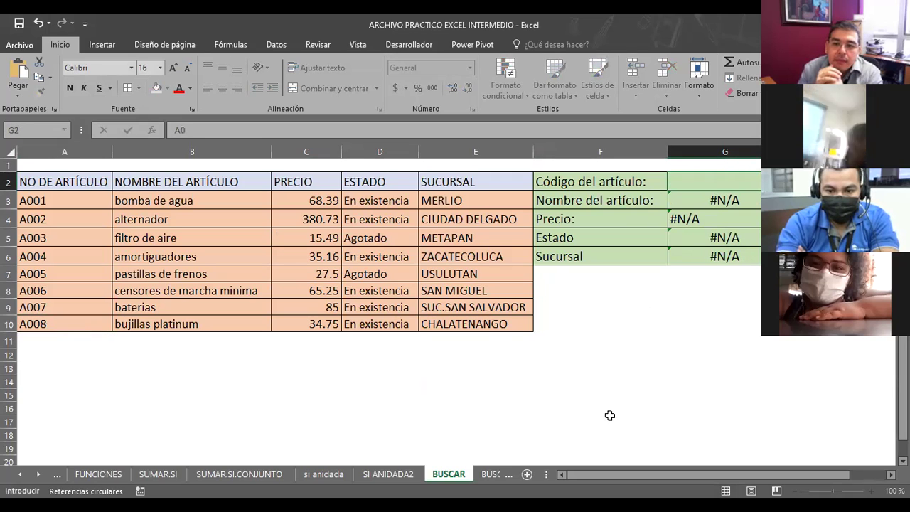
pyautogui.write('02')
pyautogui.press('Return')
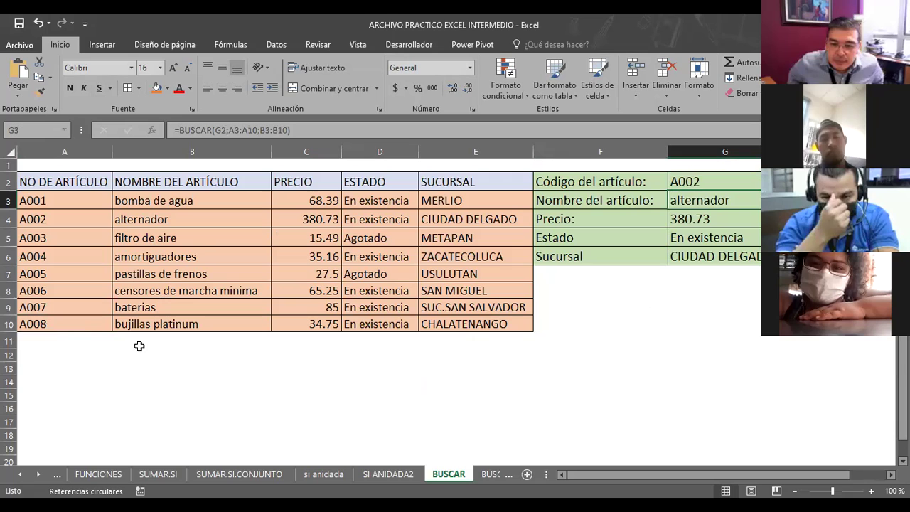
# Move off the A002 lookup results and switch to the PowerPoint slide on BUSCAR syntax.
pyautogui.click(240, 367)
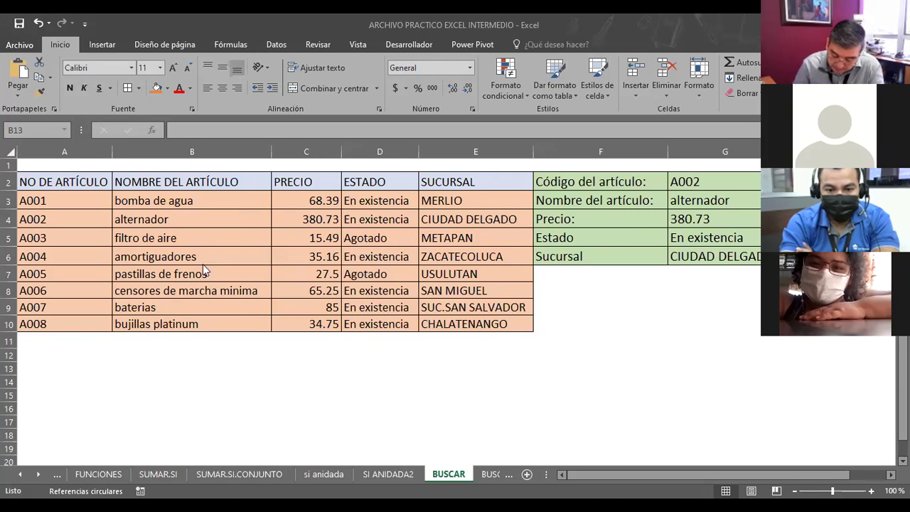
pyautogui.hotkey('alt', 'Tab')
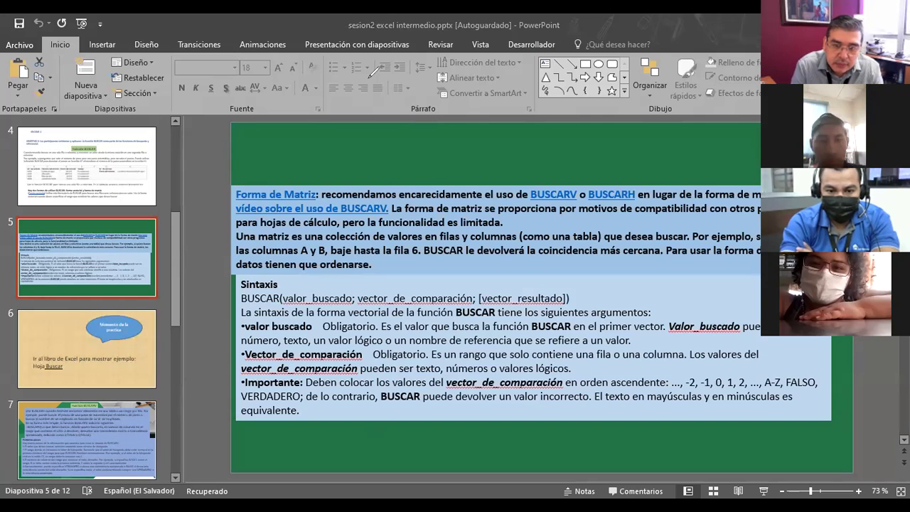
# Return from the BUSCAR syntax slide to Excel's BUSCAR sheet.
pyautogui.hotkey('alt', 'Tab')
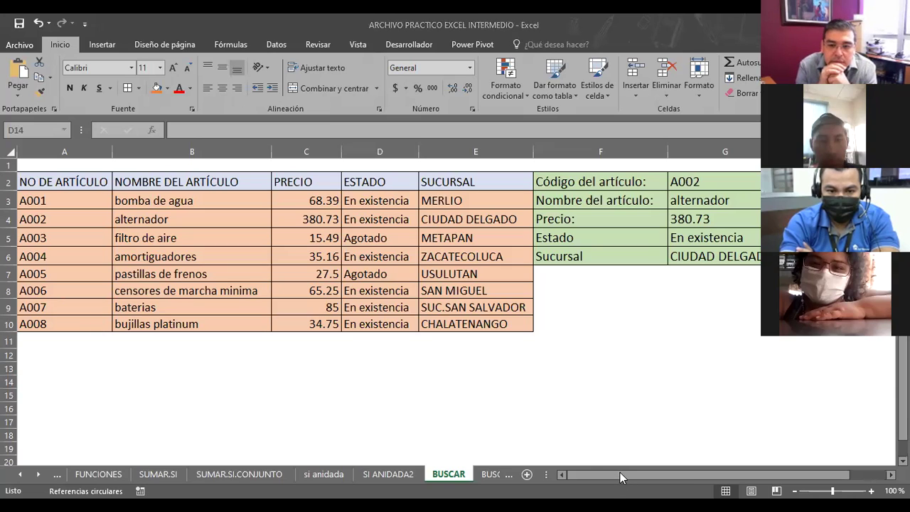
# Enter article code A005 in G2 and check the price lookup result in G4.
pyautogui.click(622, 377)
pyautogui.click(690, 182)
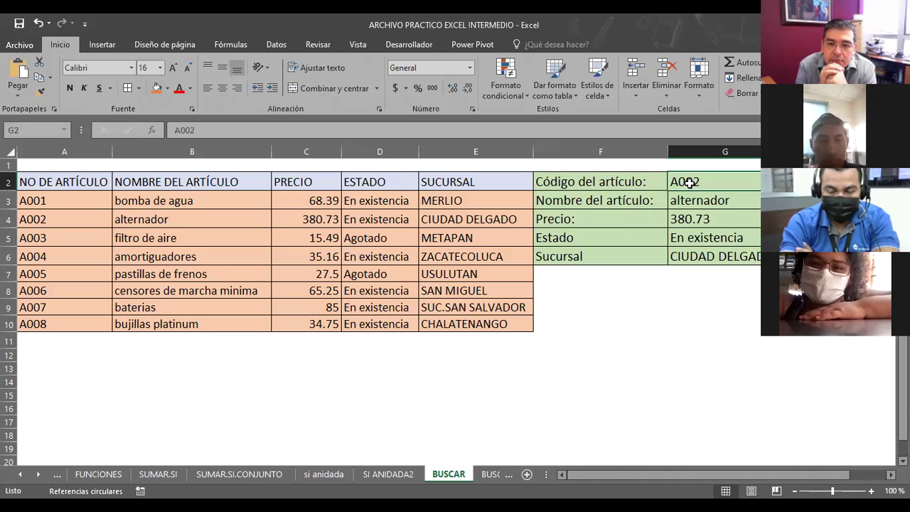
pyautogui.write('A005')
pyautogui.press('Return')
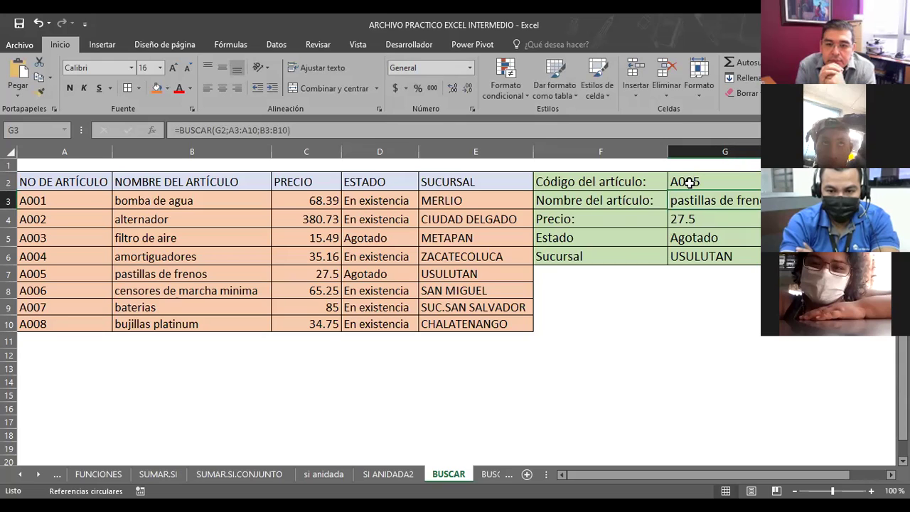
pyautogui.press('Down')
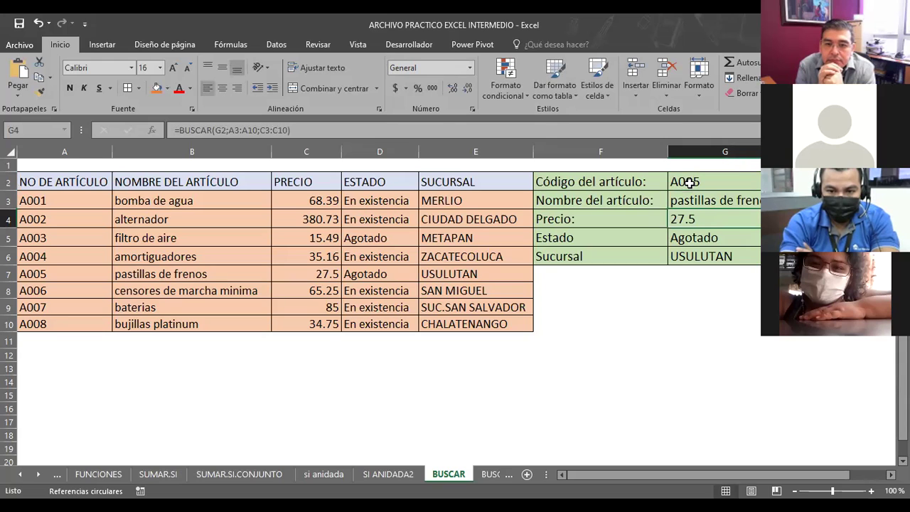
pyautogui.click(690, 183)
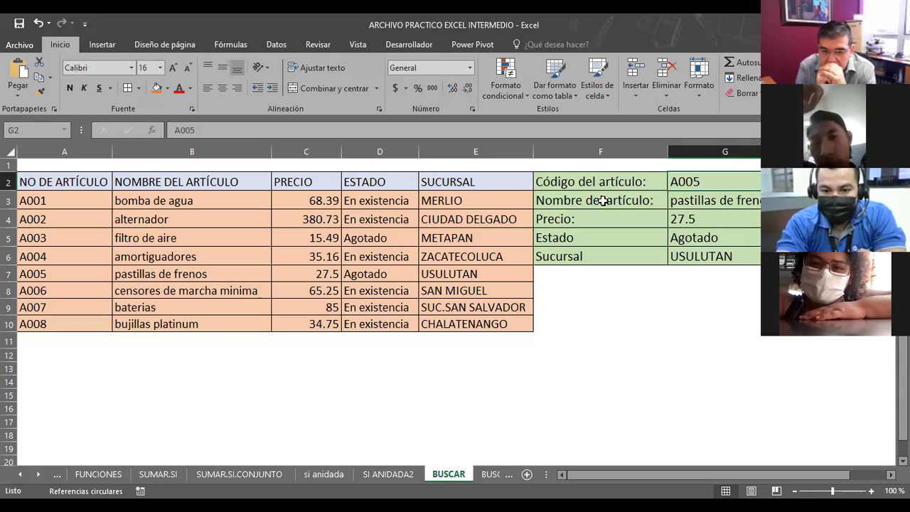
# Review the G3, G5 and G6 BUSCAR formulas, undoing an accidental overwrite of the F3 label.
pyautogui.click(682, 202)
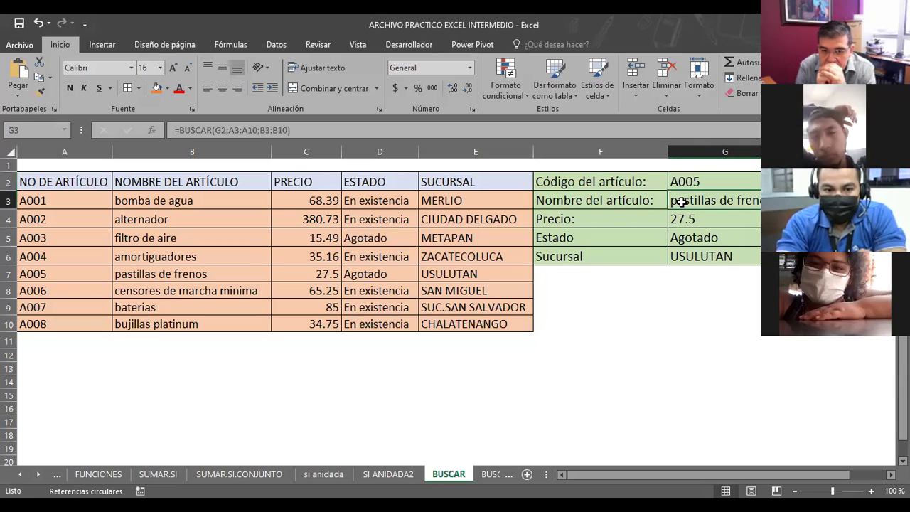
pyautogui.click(596, 199)
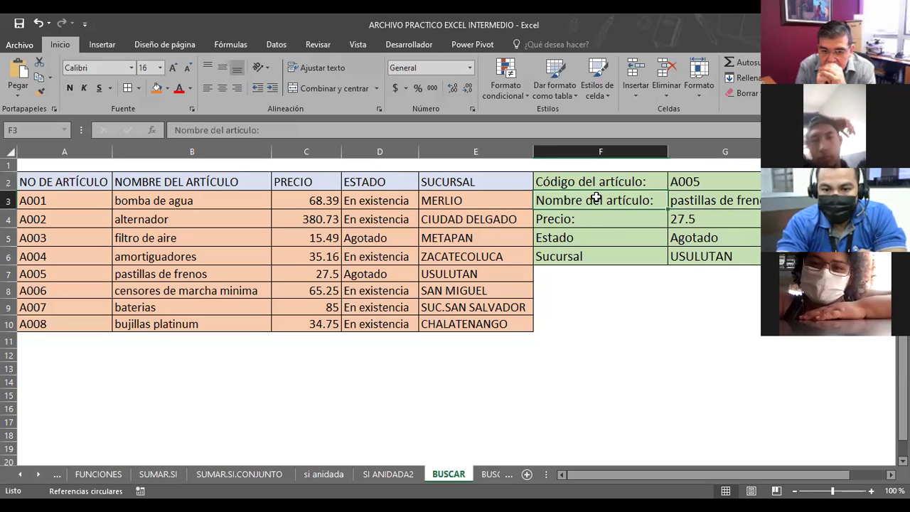
pyautogui.write('GFDGFG')
pyautogui.press('Return')
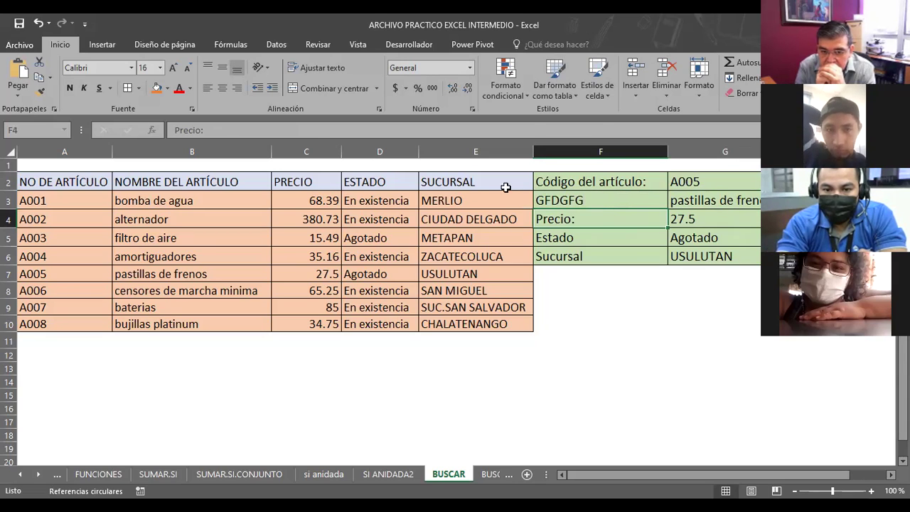
pyautogui.click(38, 23)
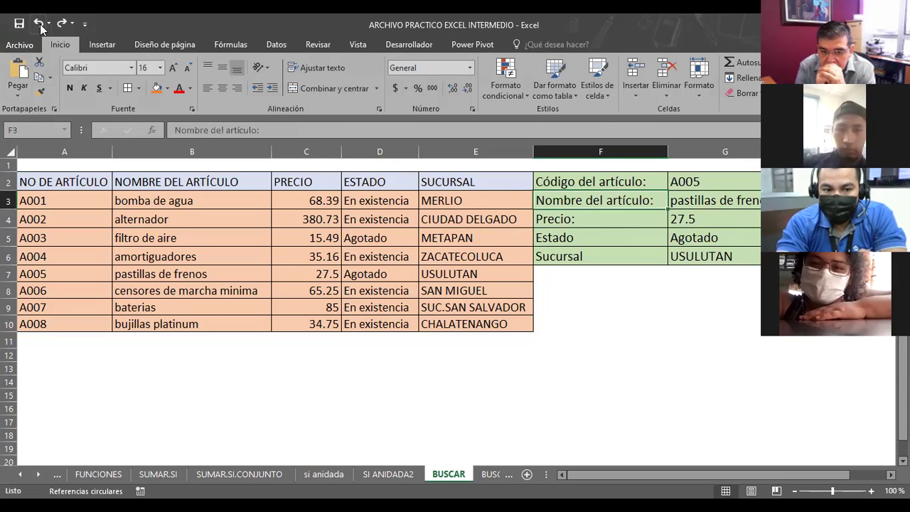
pyautogui.click(639, 338)
pyautogui.click(680, 201)
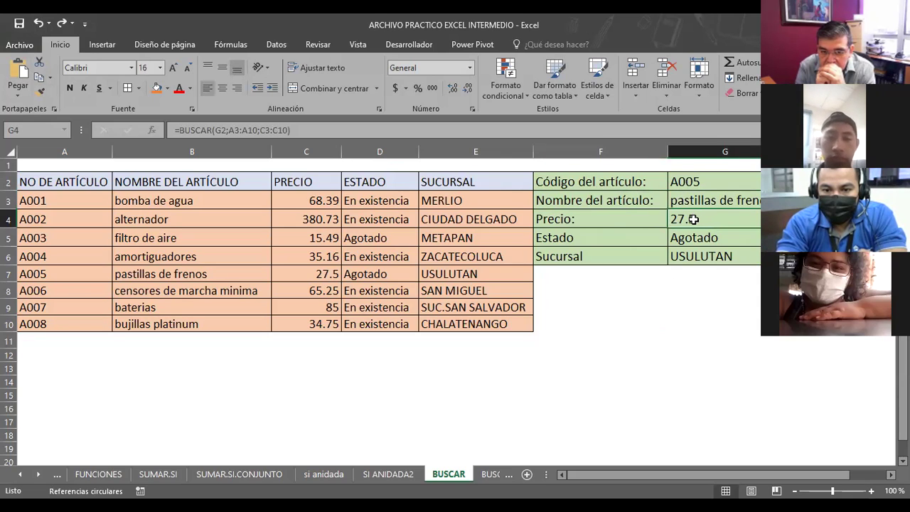
pyautogui.click(706, 239)
pyautogui.click(692, 257)
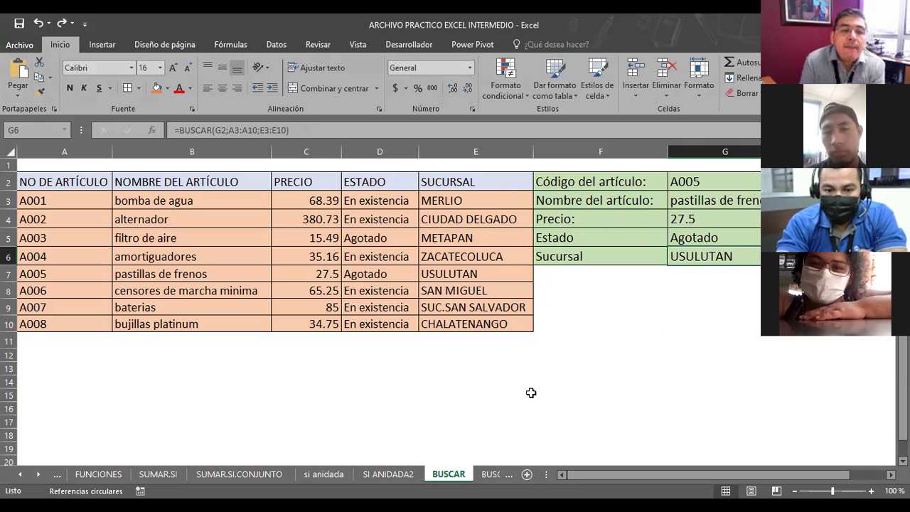
# Switch to the BUSCARV sheet and select student code B-805 in B14.
pyautogui.click(39, 478)
pyautogui.click(437, 476)
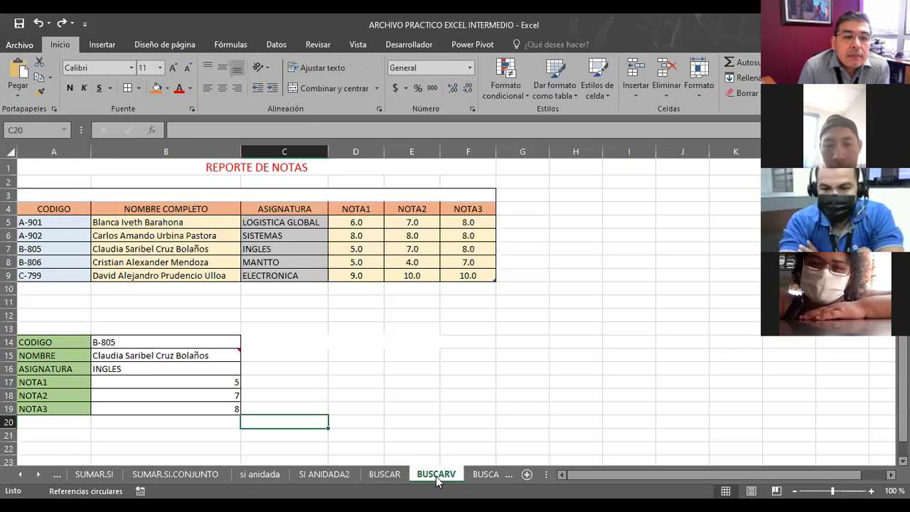
pyautogui.click(427, 381)
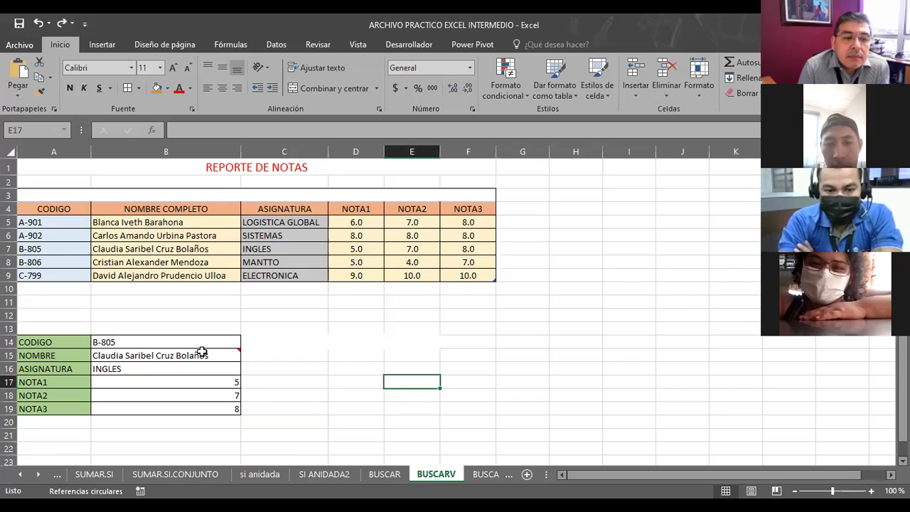
pyautogui.click(141, 344)
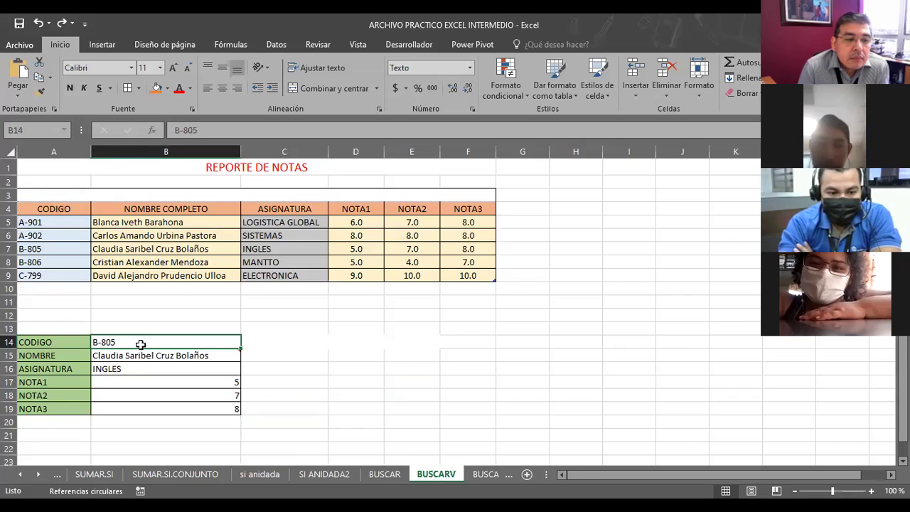
pyautogui.click(45, 342)
# Walk through the REPORTE DE NOTAS column headers and the B14:B16 lookup cells.
pyautogui.click(49, 223)
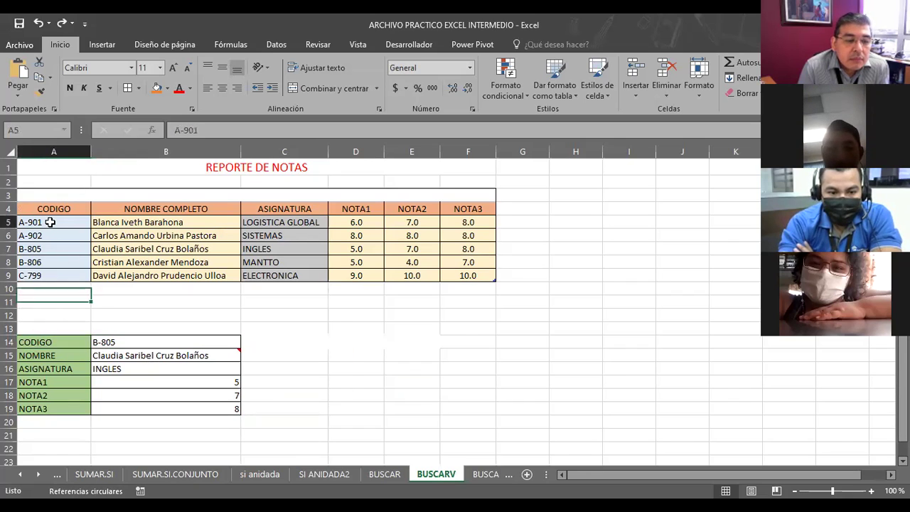
pyautogui.click(143, 212)
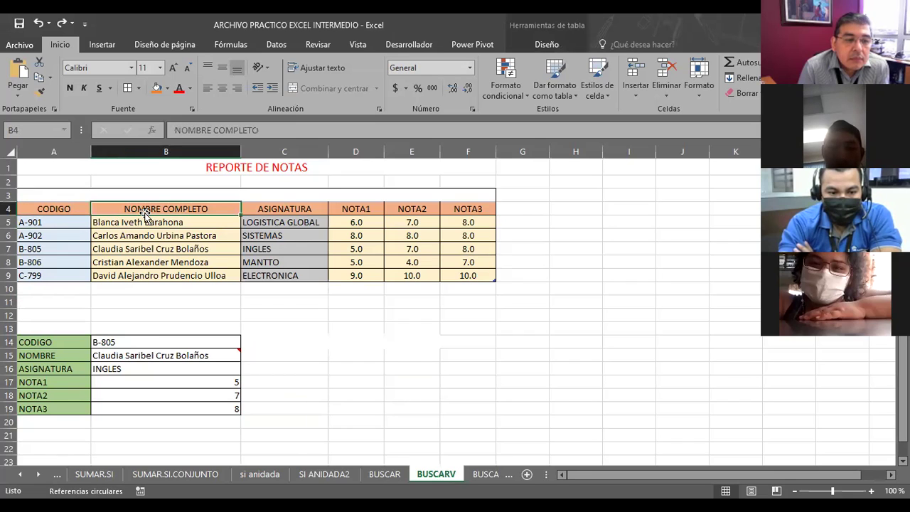
pyautogui.click(265, 211)
pyautogui.click(354, 208)
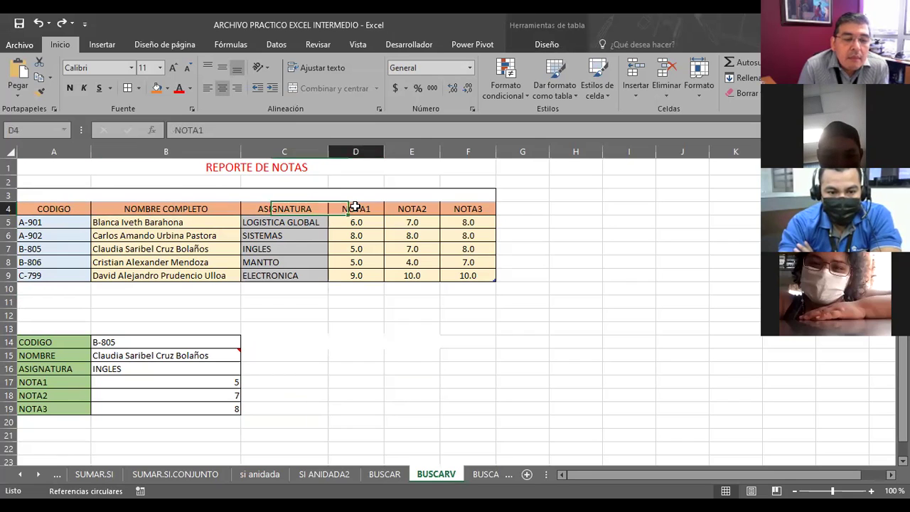
pyautogui.click(135, 368)
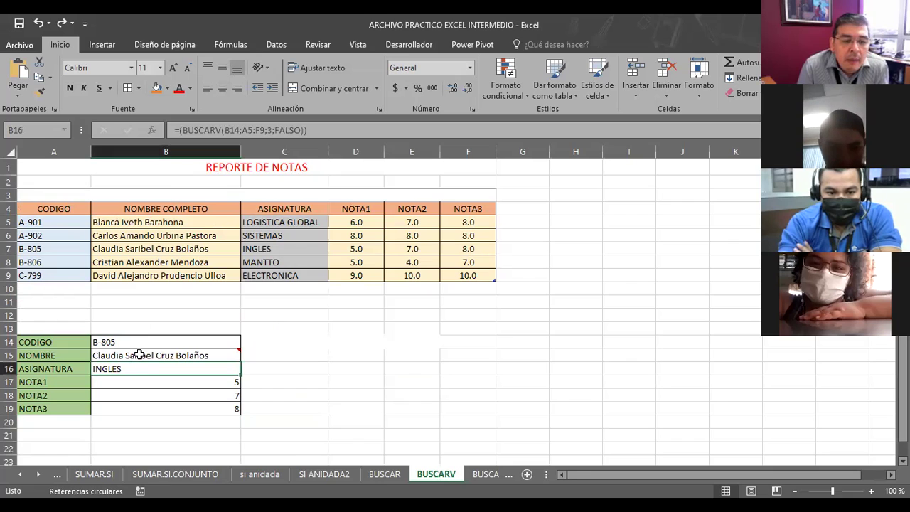
pyautogui.click(140, 355)
pyautogui.click(140, 343)
pyautogui.click(142, 356)
pyautogui.moveTo(143, 356)
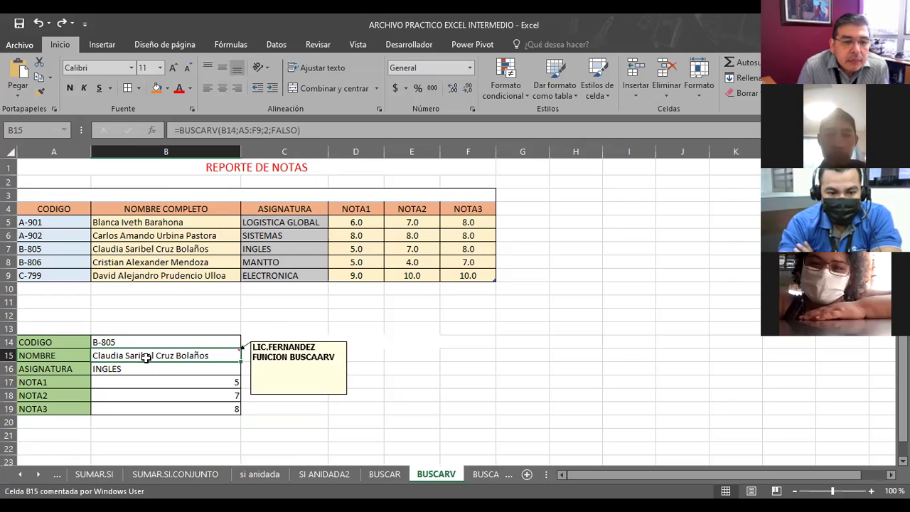
# Open B15's =BUSCARV(B14;A5:F9;2;FALSO) formula, confirm it, reopen it and select its text in the formula bar.
pyautogui.doubleClick(148, 359)
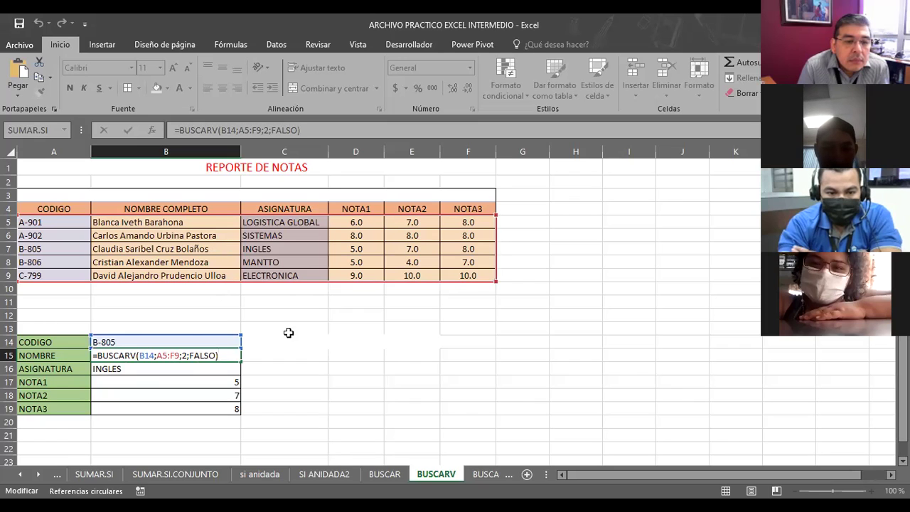
pyautogui.hotkey('ctrl', 'Return')
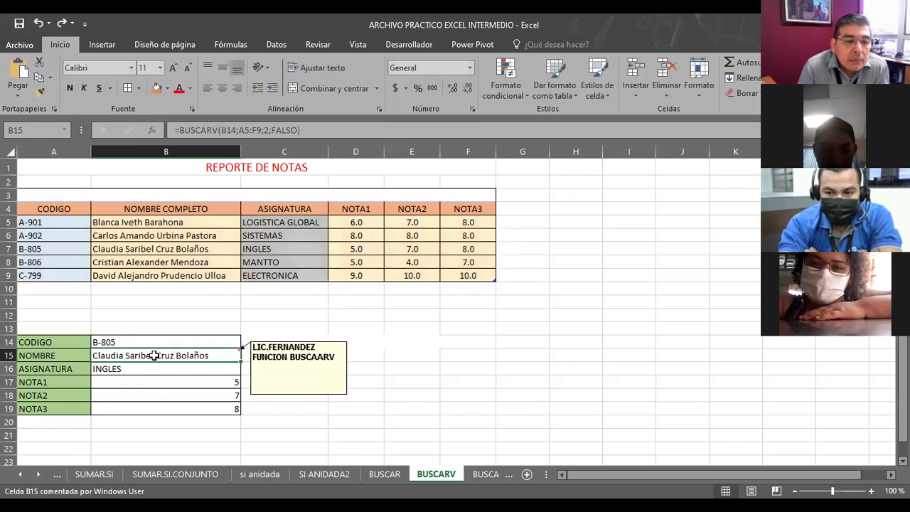
pyautogui.doubleClick(155, 355)
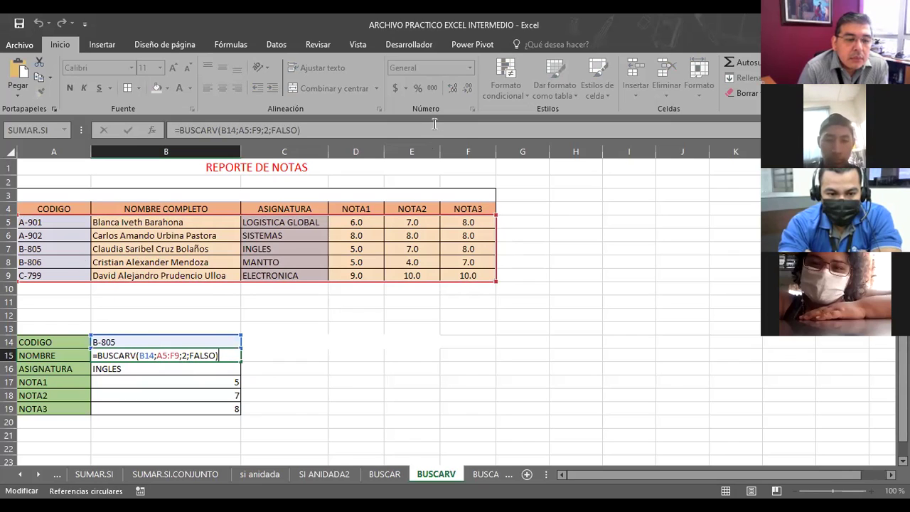
pyautogui.click(311, 133)
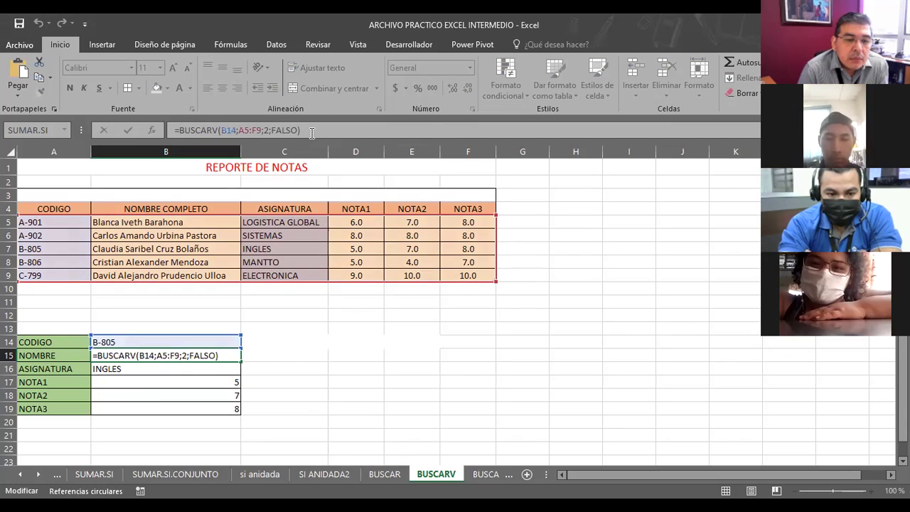
pyautogui.moveTo(313, 133); pyautogui.dragTo(171, 130)
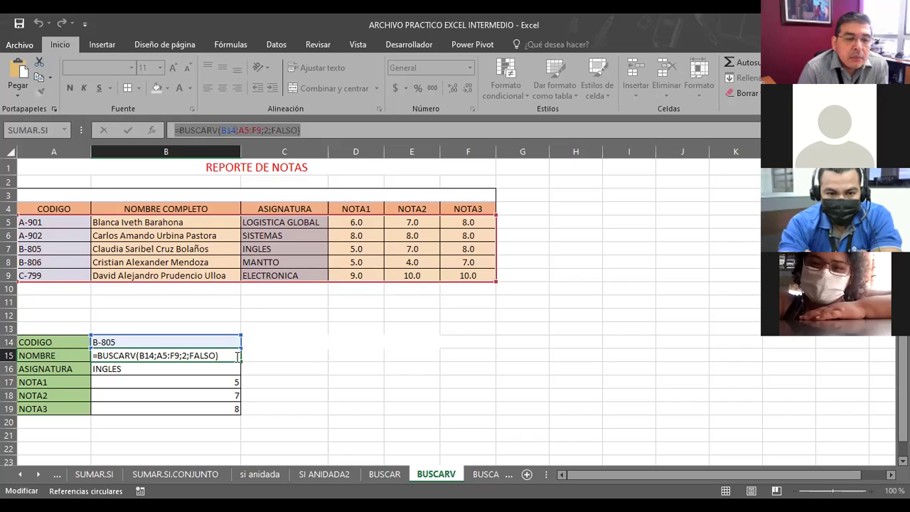
pyautogui.moveTo(228, 356)
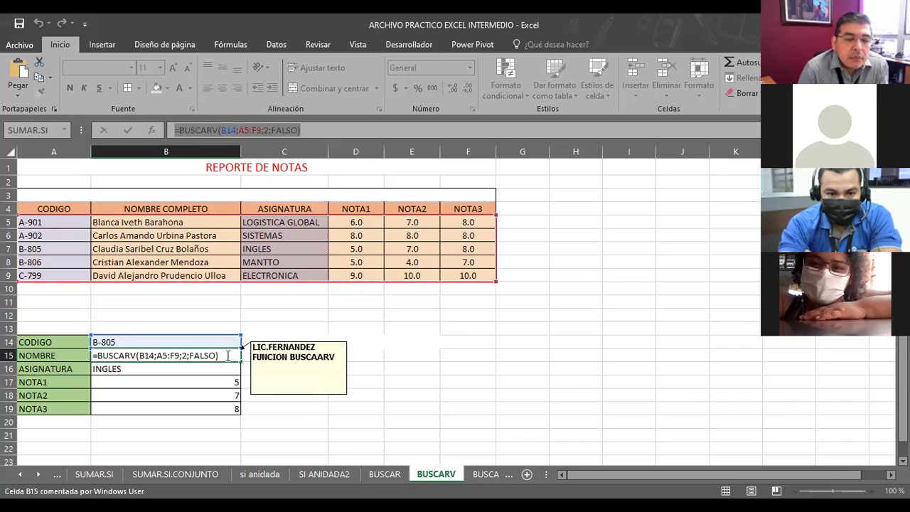
pyautogui.click(228, 355)
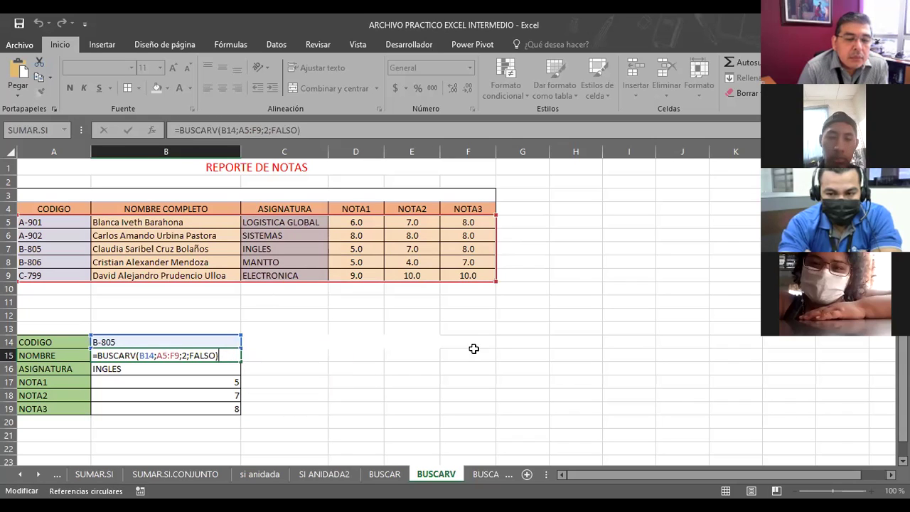
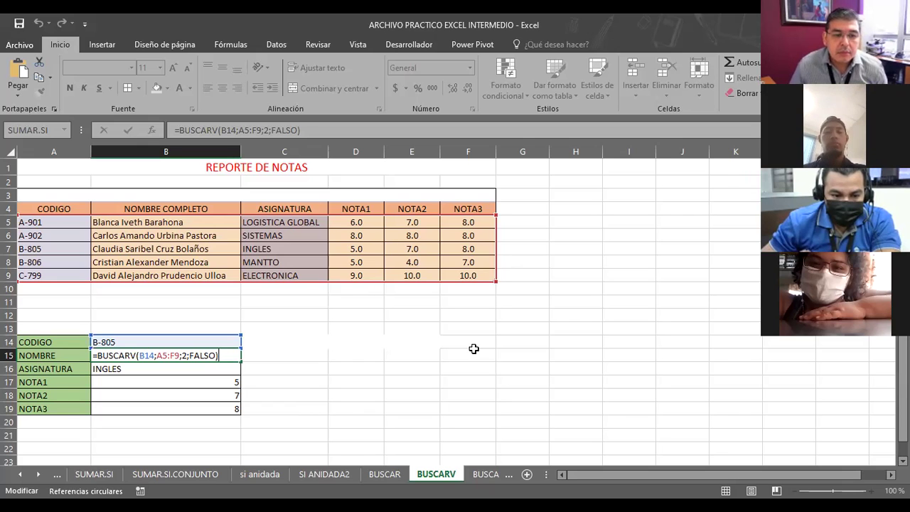
# Commit =BUSCARV(B14;A5:F9;2;FALSO) in B15, highlighting code B14 and the A5:F9 table.
pyautogui.press('Return')
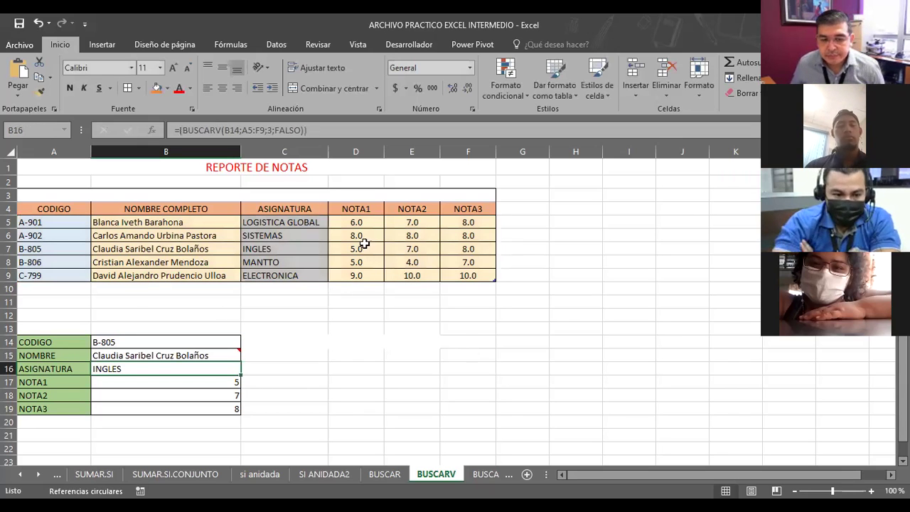
pyautogui.click(119, 355)
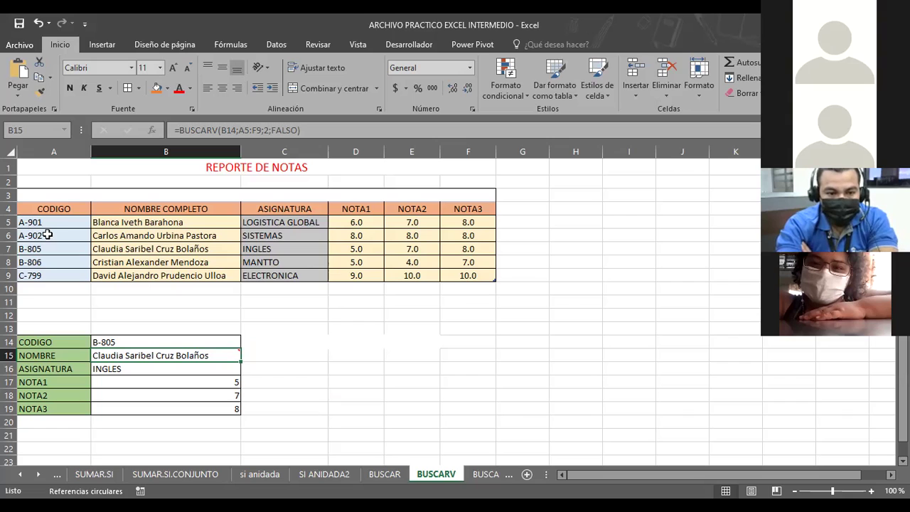
pyautogui.click(125, 341)
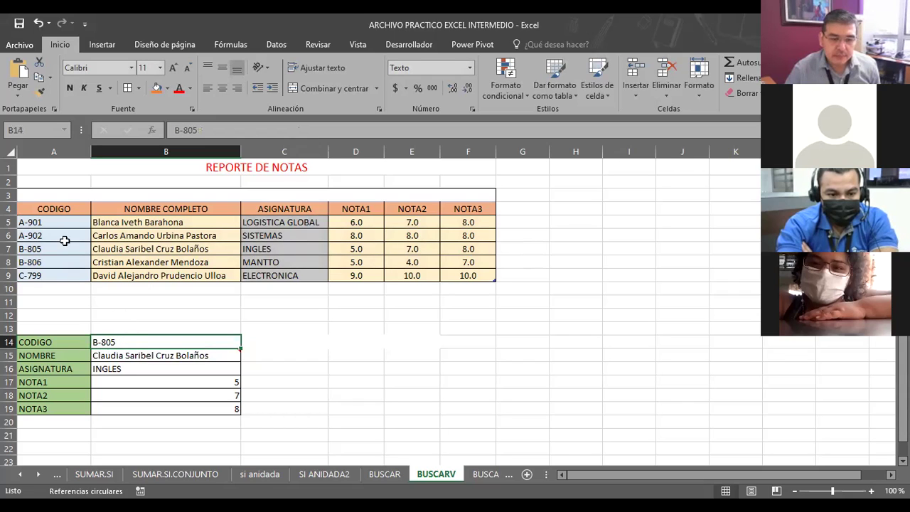
pyautogui.click(53, 223)
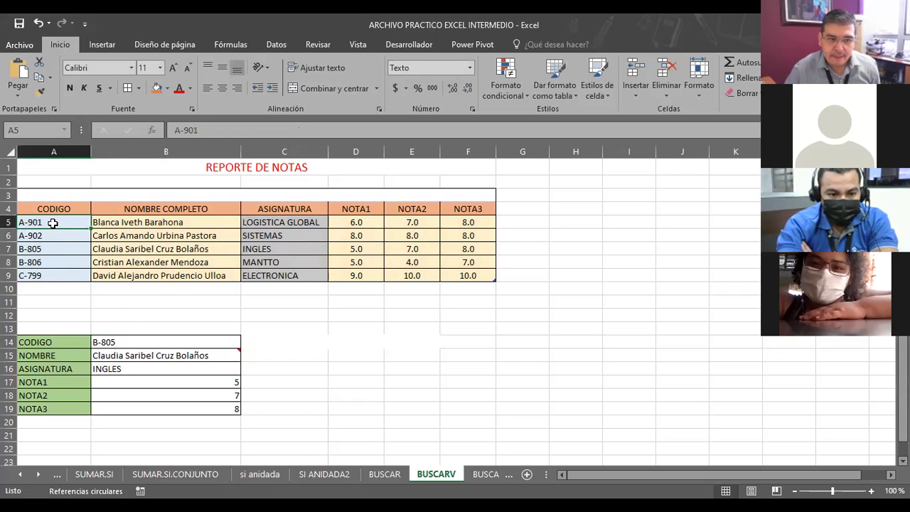
pyautogui.moveTo(52, 223); pyautogui.dragTo(466, 274)
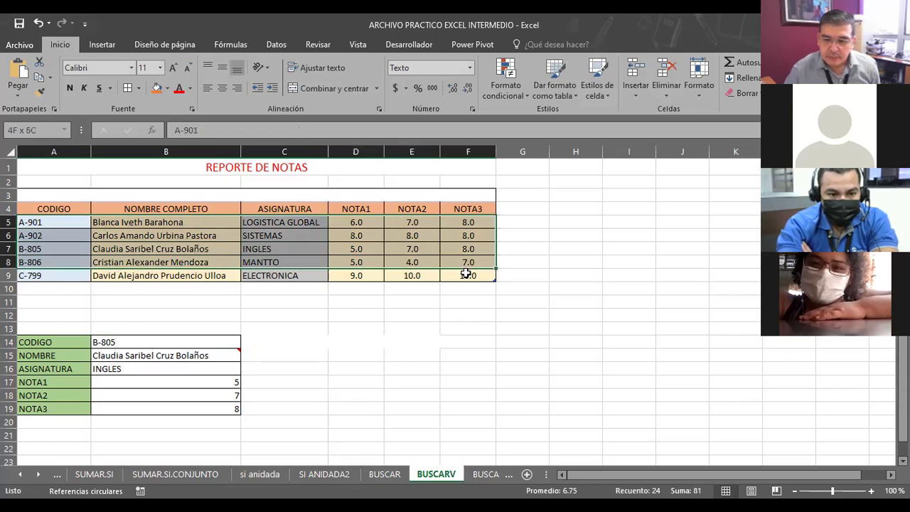
pyautogui.click(571, 243)
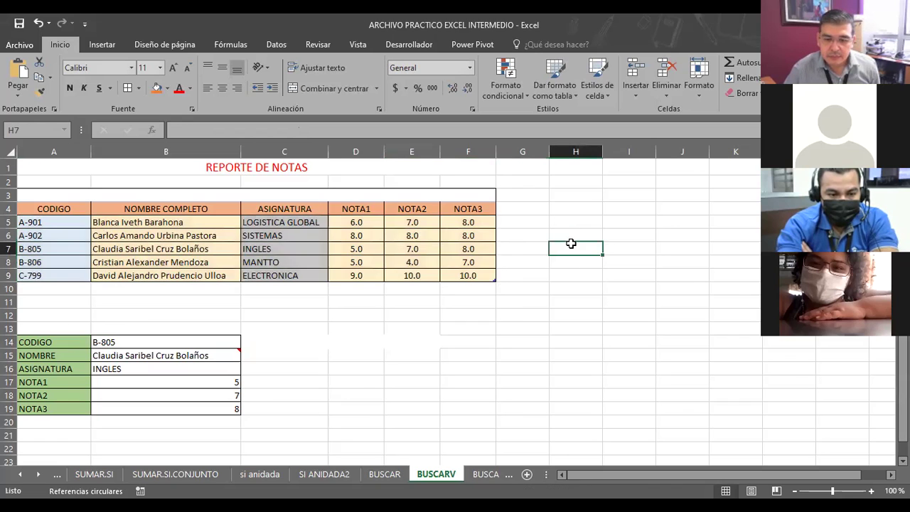
pyautogui.click(144, 356)
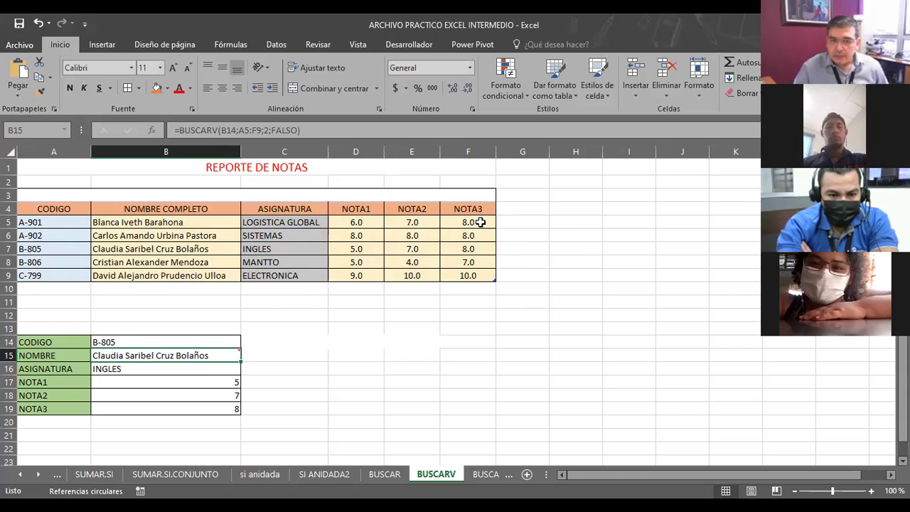
# Rename the A15 label from NOMBRE to ASIGNATURA using AutoComplete.
pyautogui.click(64, 356)
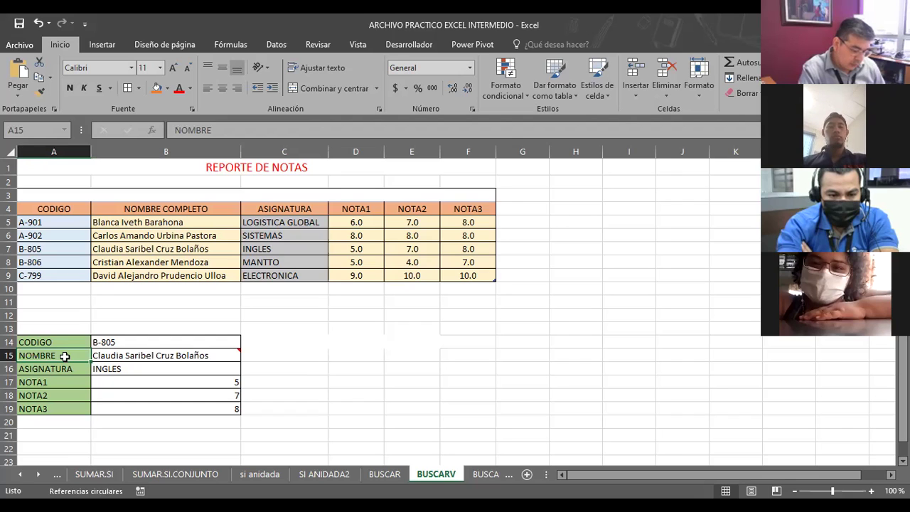
pyautogui.write('A')
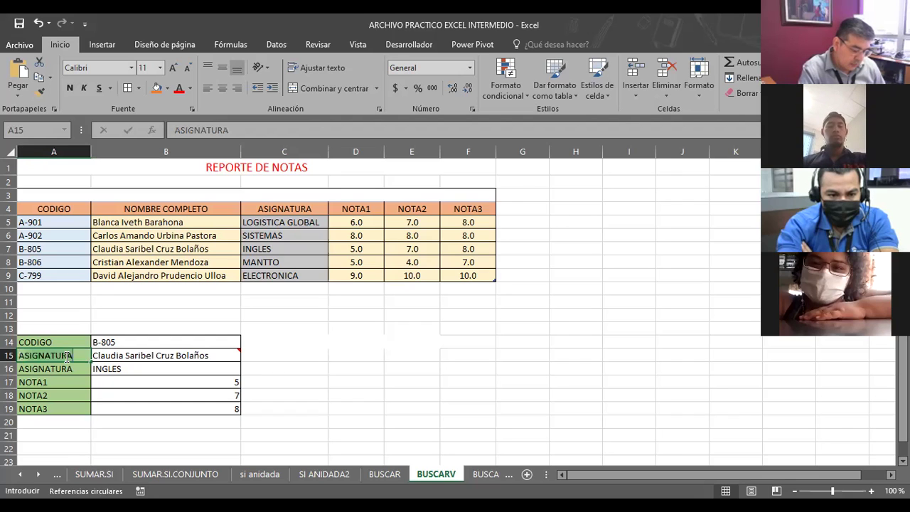
pyautogui.write('SIG')
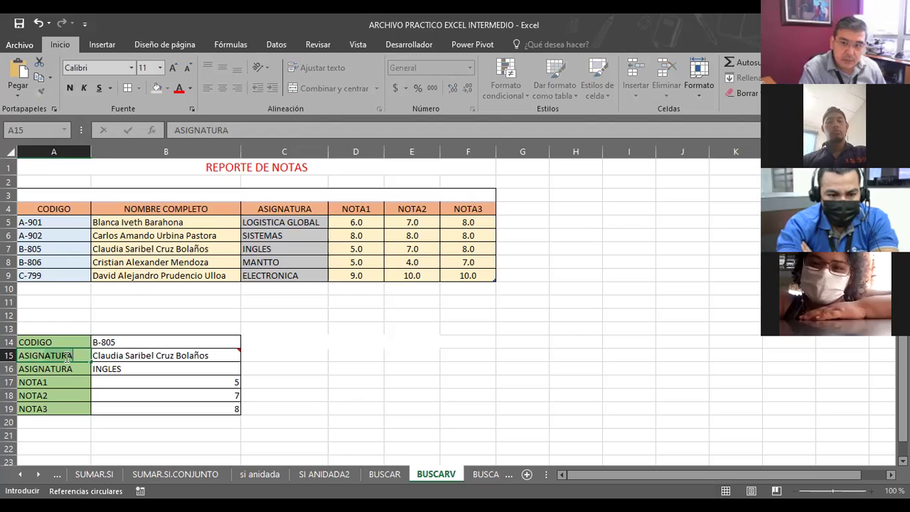
pyautogui.press('Return')
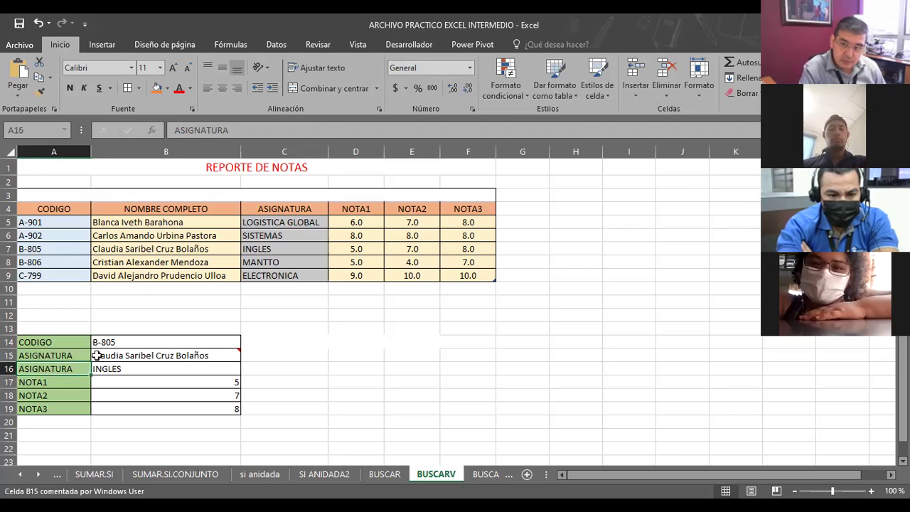
pyautogui.click(96, 356)
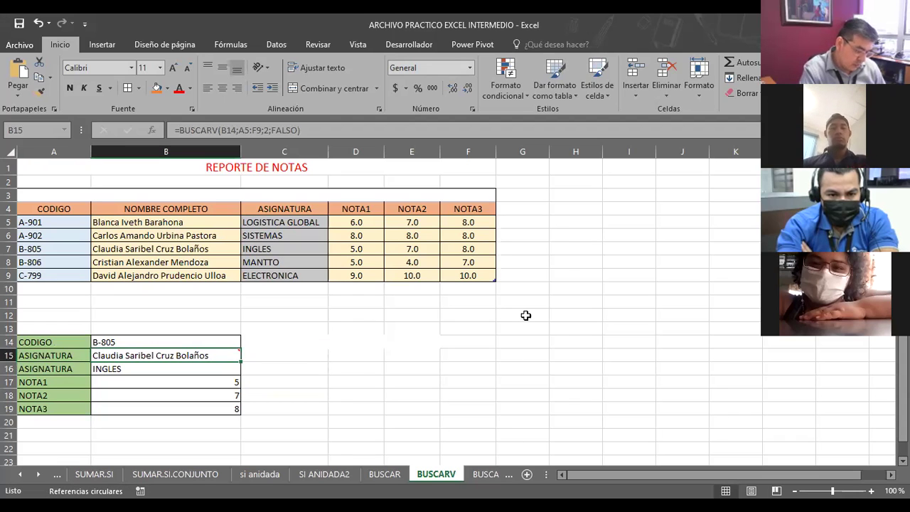
pyautogui.press('Right')
pyautogui.press('Right')
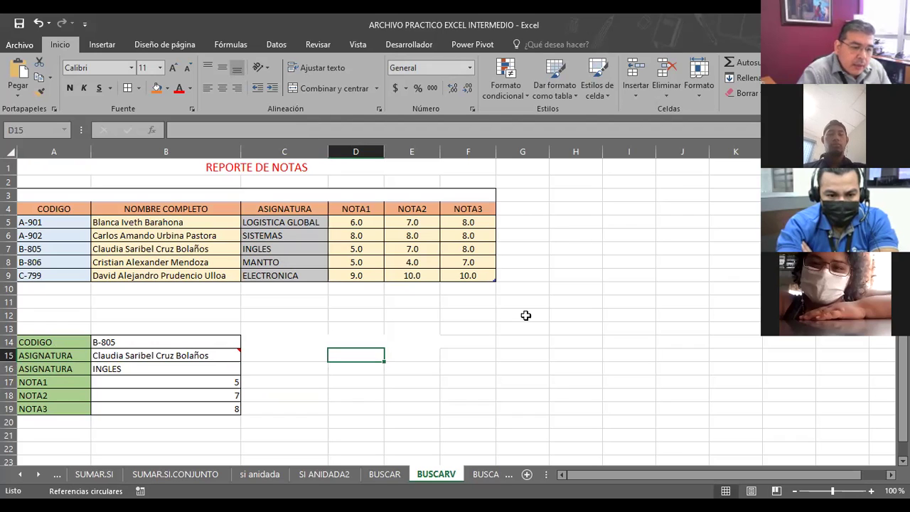
# Enter =BUSCARV(B14;A5:F9;3;FALSO) in D15 to return INGLES, comparing it with B16's formula.
pyautogui.write('=')
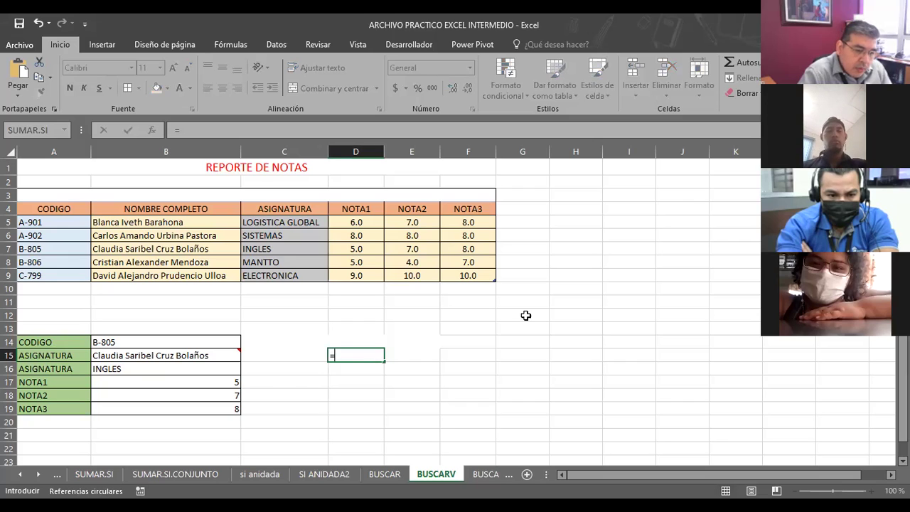
pyautogui.write('BUSCAR')
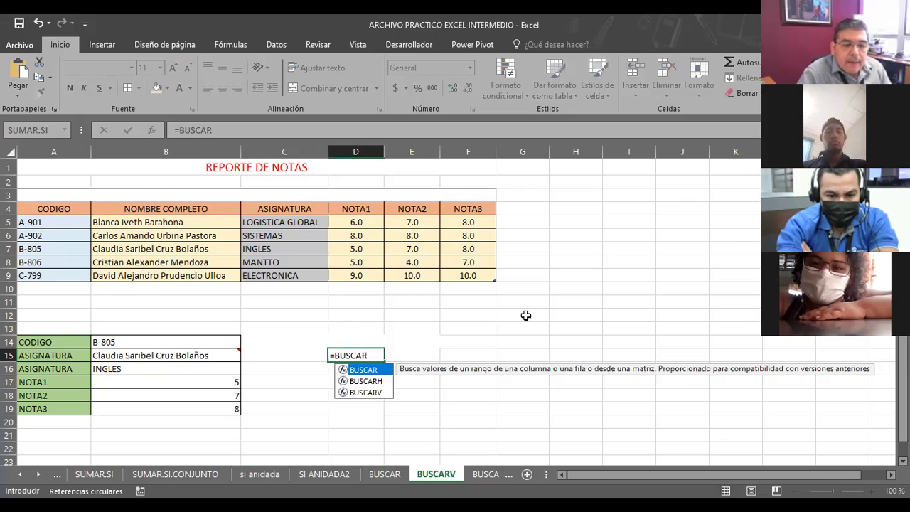
pyautogui.write('V(B14;')
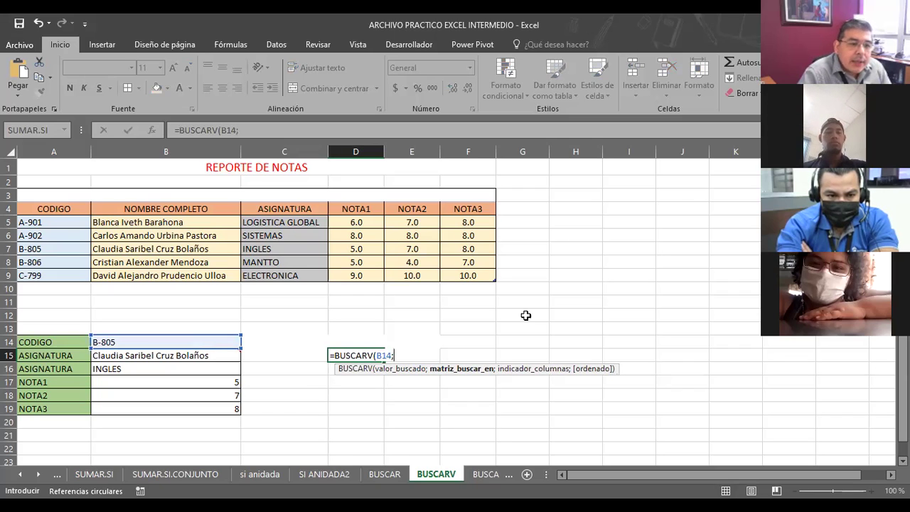
pyautogui.moveTo(36, 223); pyautogui.dragTo(74, 232)
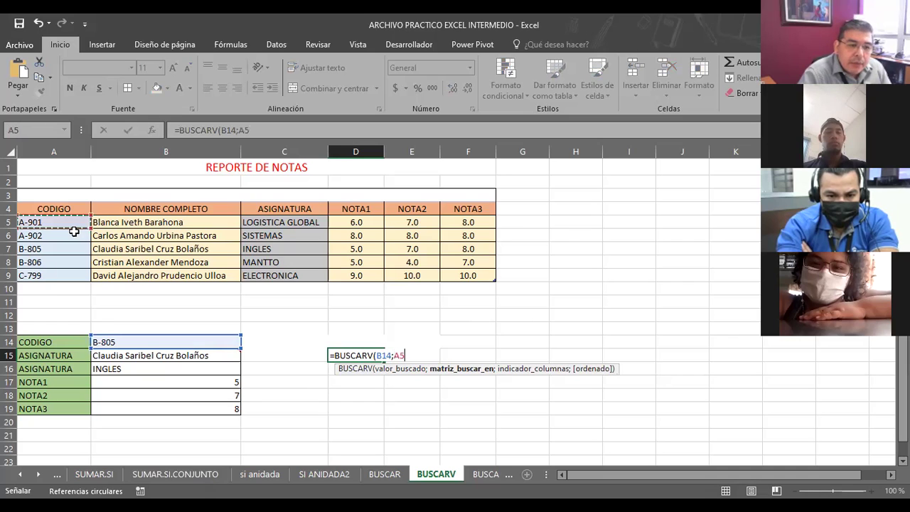
pyautogui.keyDown('shift'); pyautogui.click(459, 273); pyautogui.keyUp('shift')
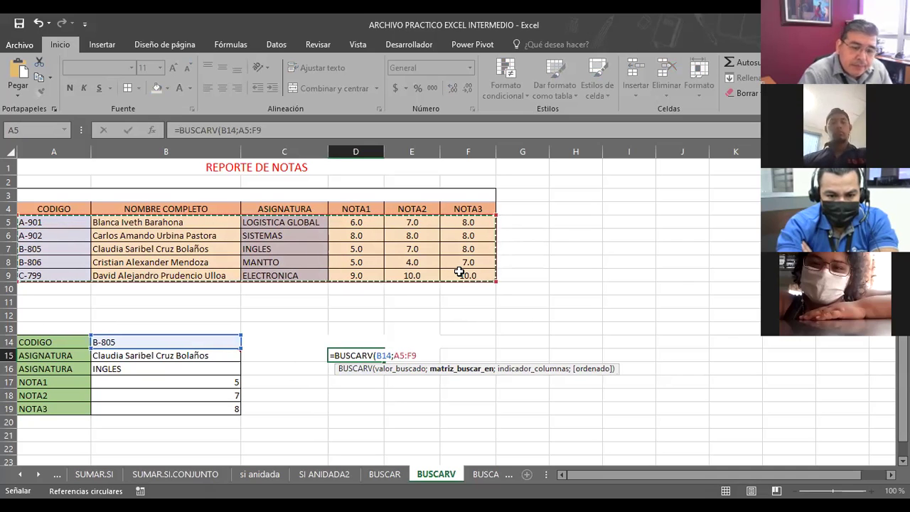
pyautogui.write(';3')
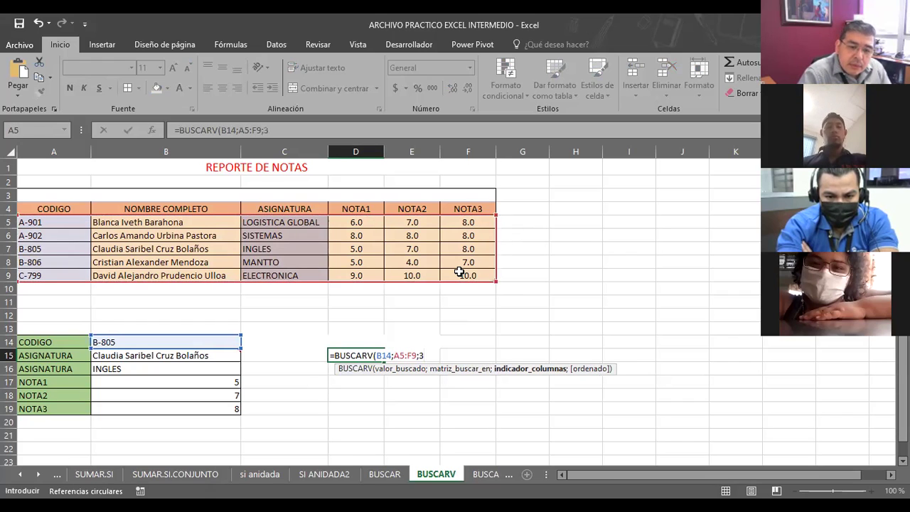
pyautogui.write(';FALSO')
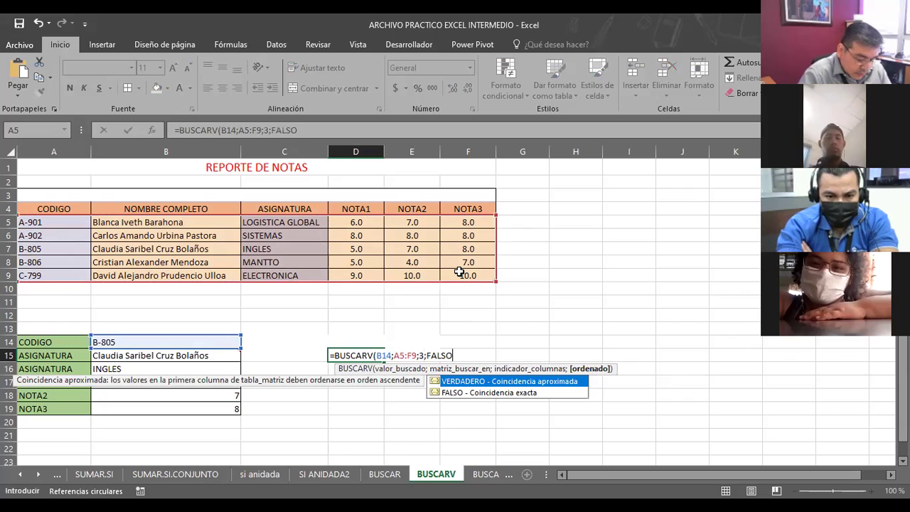
pyautogui.write(')')
pyautogui.press('Return')
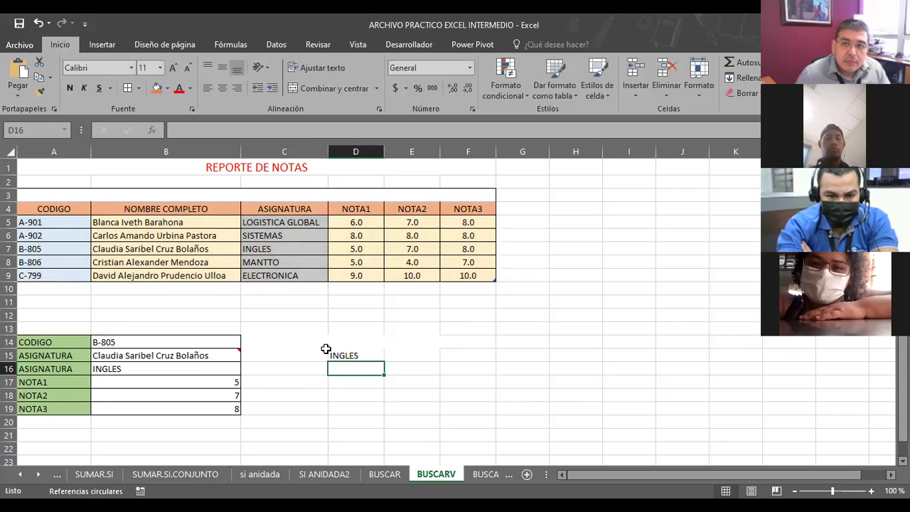
pyautogui.click(360, 353)
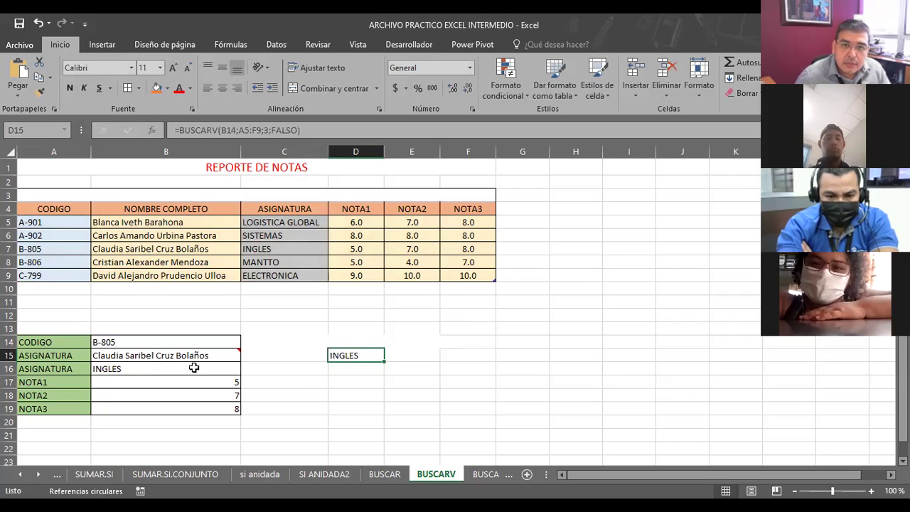
pyautogui.click(128, 366)
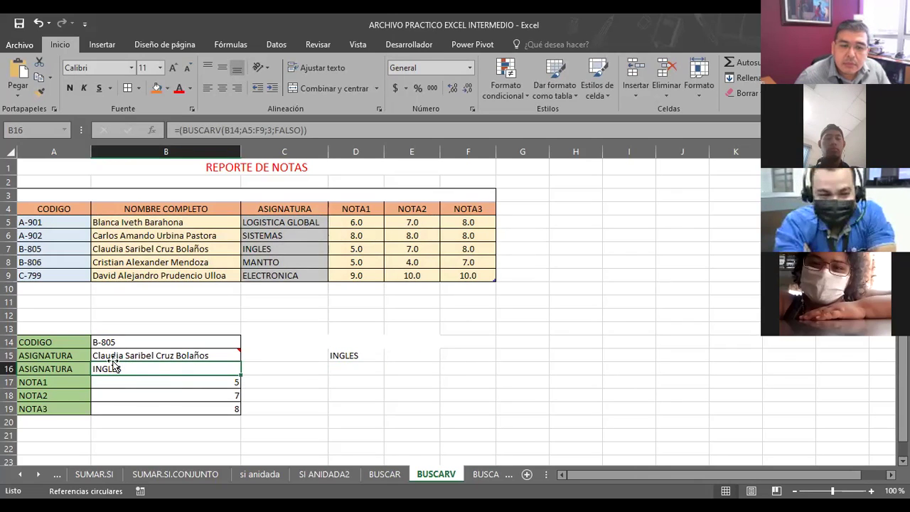
pyautogui.click(335, 354)
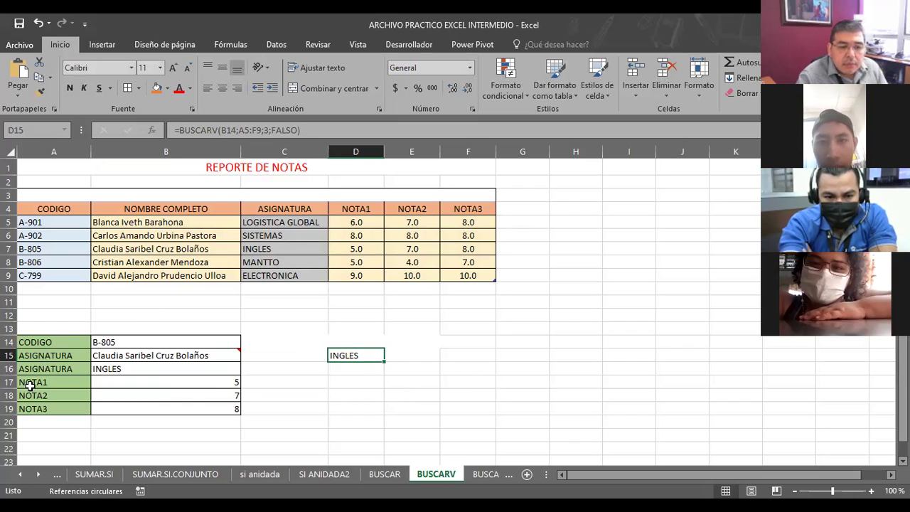
# Set the B14 code to 1300 so B15:B19 and D15 all return #N/A.
pyautogui.click(128, 341)
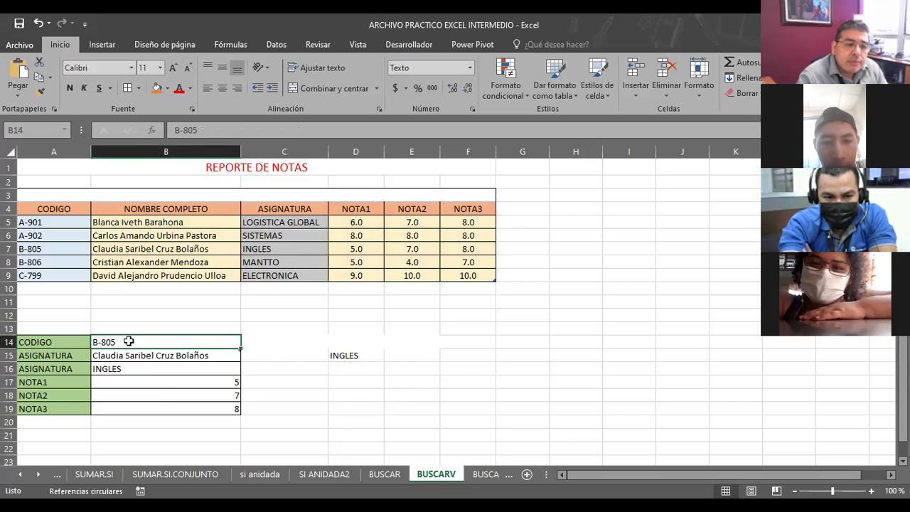
pyautogui.write('1300')
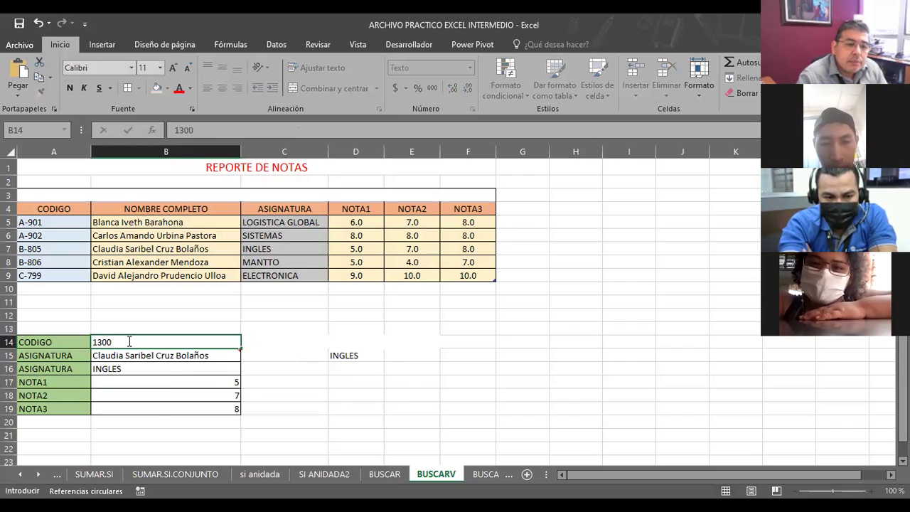
pyautogui.press('Return')
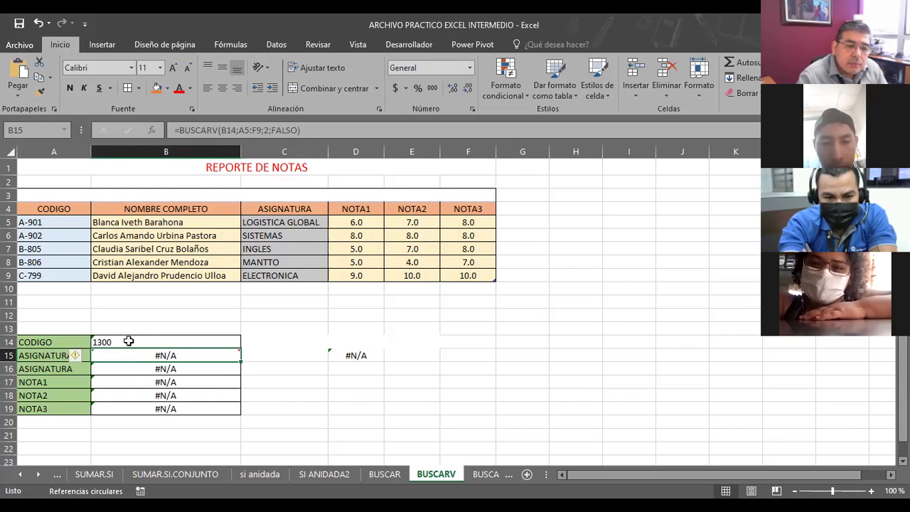
pyautogui.click(127, 342)
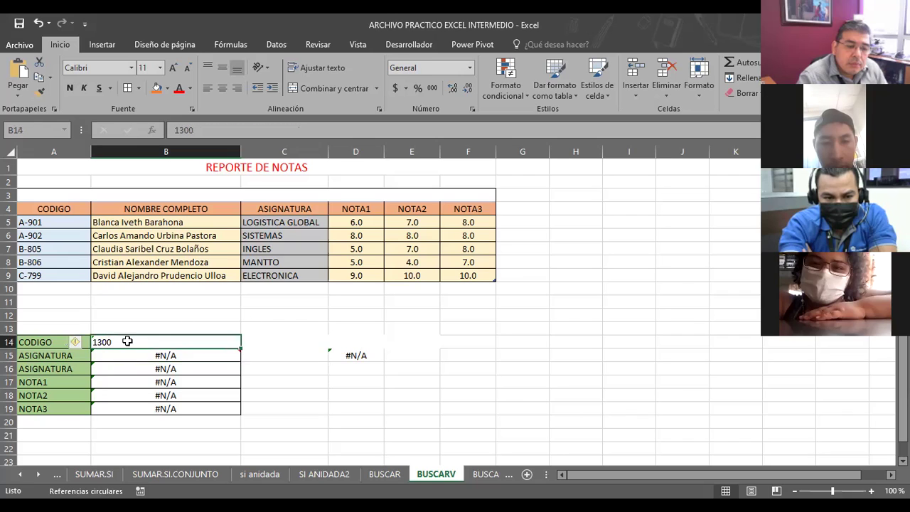
pyautogui.click(355, 353)
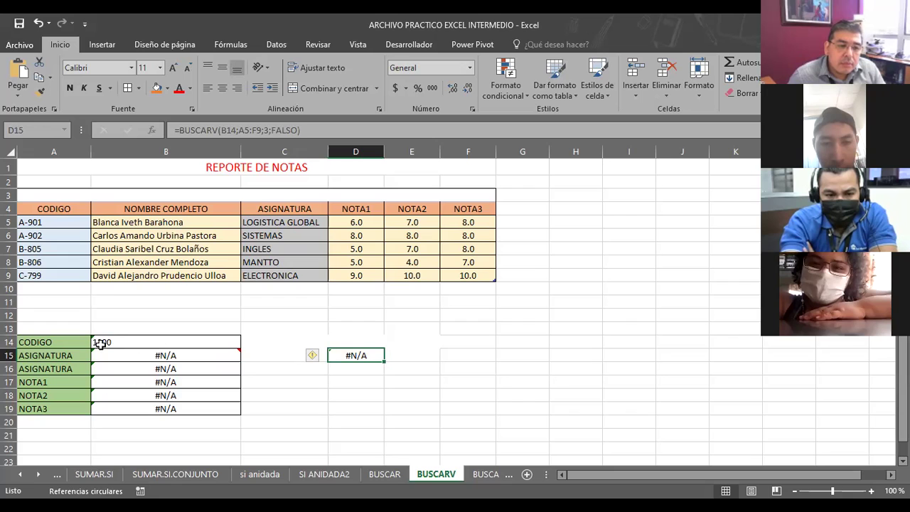
pyautogui.click(132, 342)
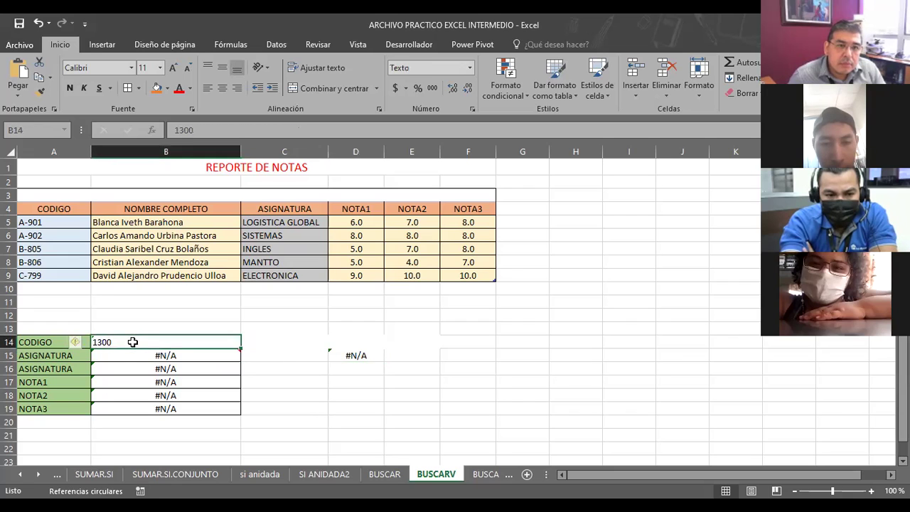
# Enter 1000 as the code in cell A10.
pyautogui.click(29, 288)
pyautogui.write('100')
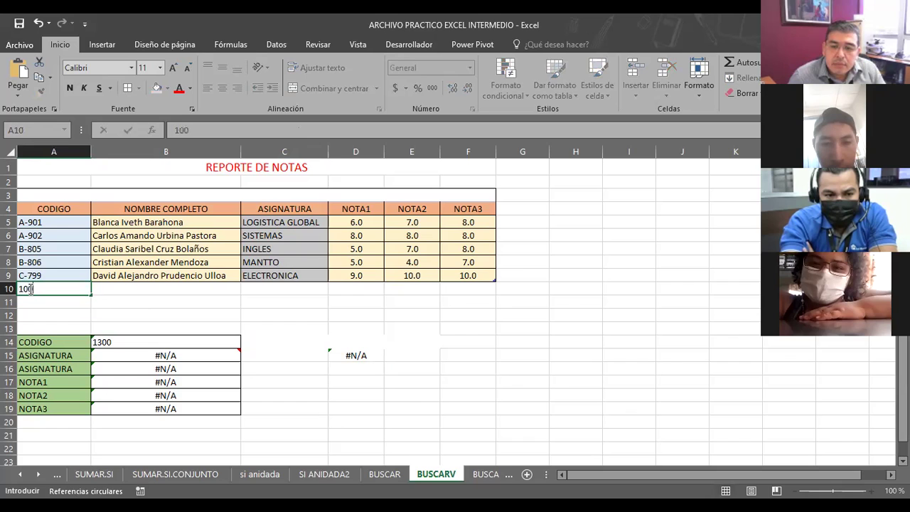
pyautogui.press('Return')
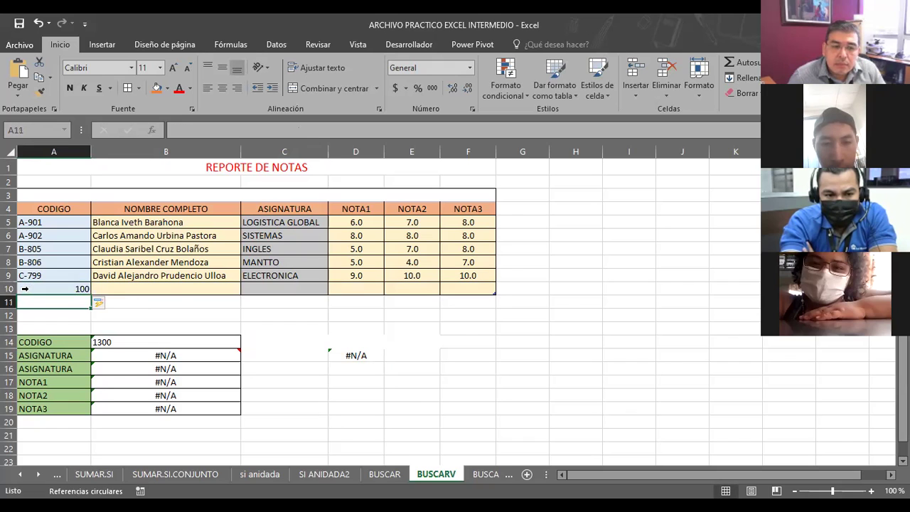
pyautogui.click(43, 289)
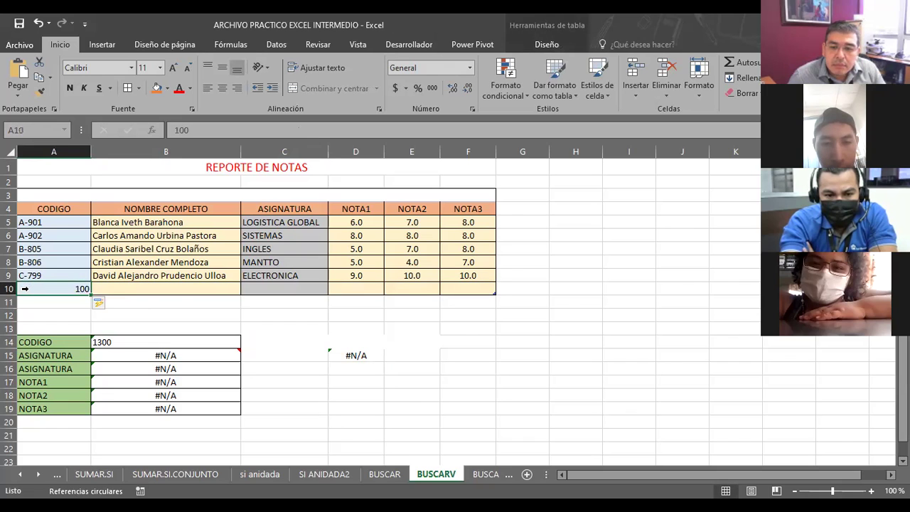
pyautogui.write('1000')
pyautogui.press('Return')
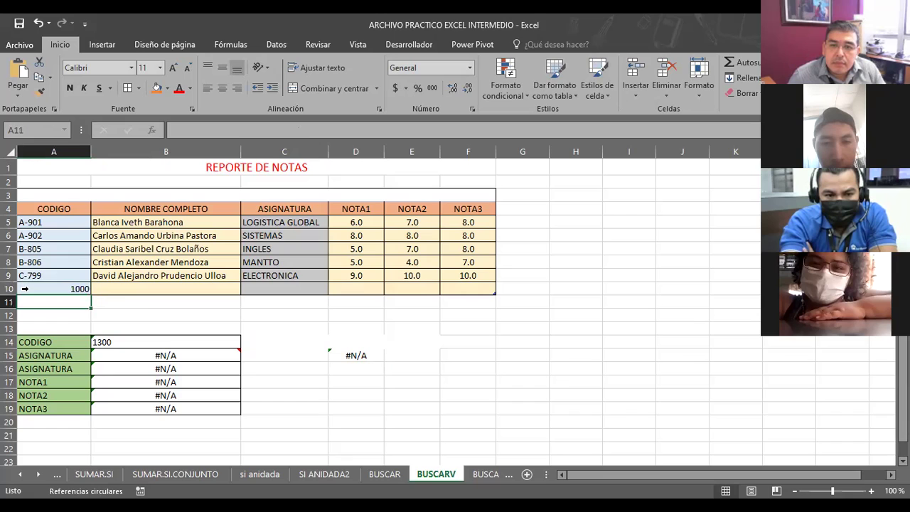
# Edit D15's lookup to =BUSCARV(B14;A5:F10;3;FALSO), extending the range to row 10.
pyautogui.click(159, 327)
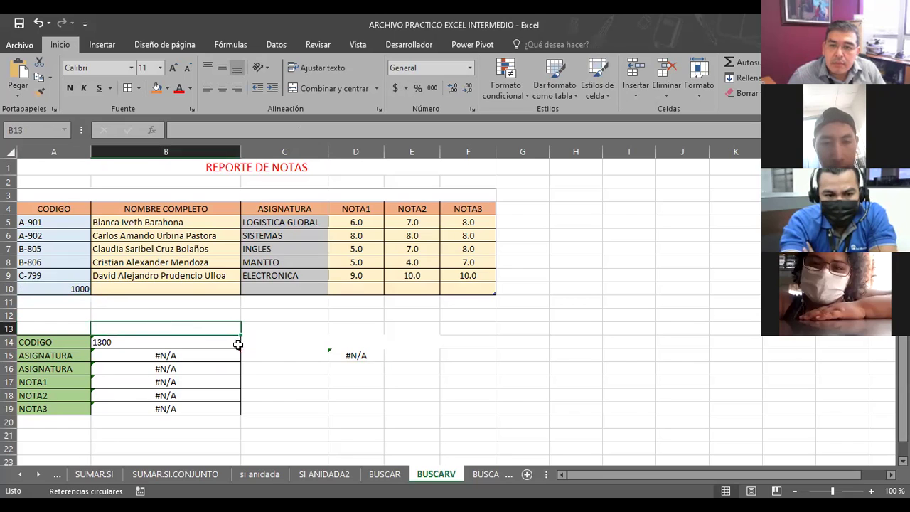
pyautogui.click(345, 352)
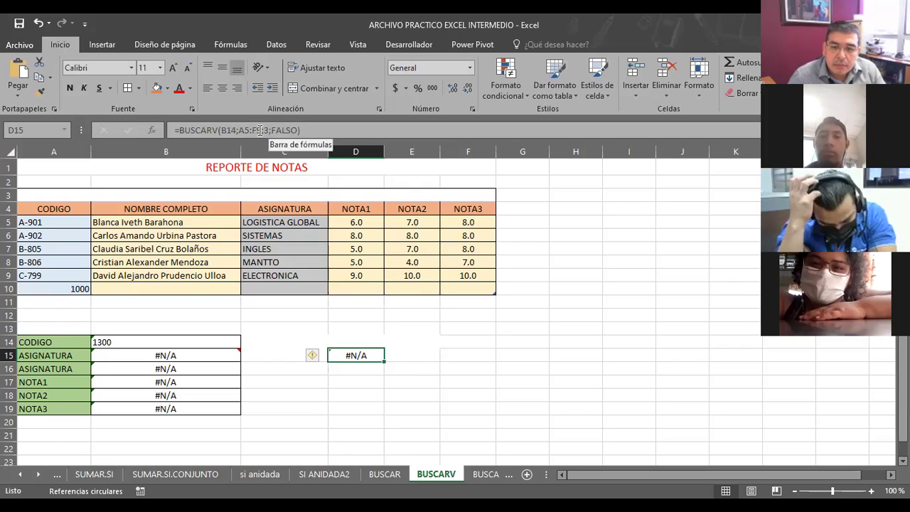
pyautogui.click(262, 129)
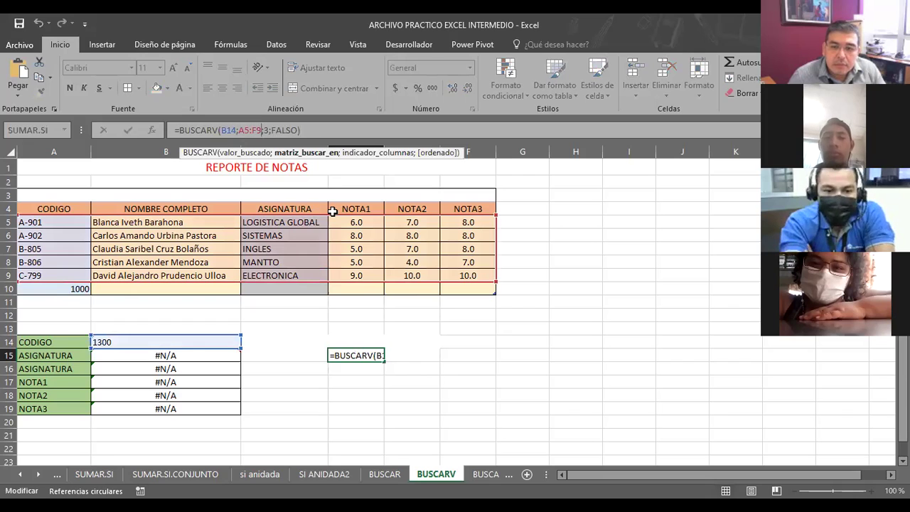
pyautogui.press('BackSpace')
pyautogui.write('10')
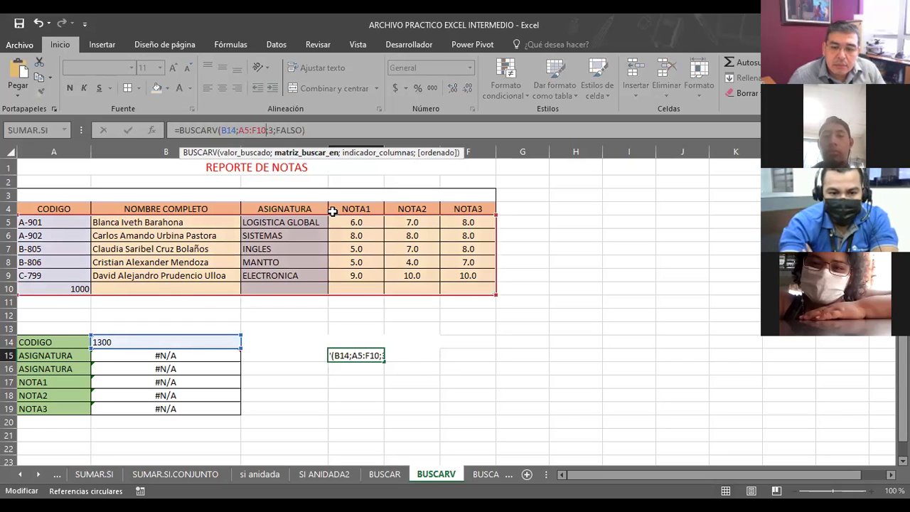
pyautogui.press('Return')
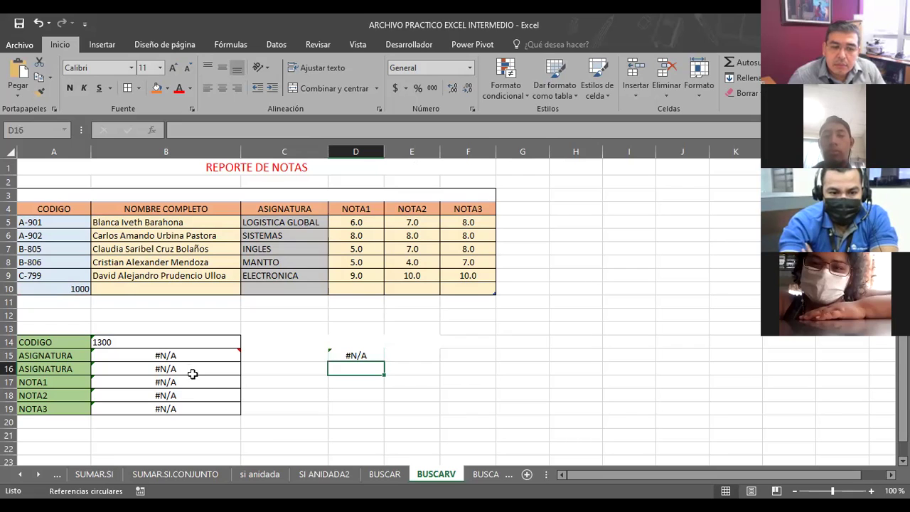
# Compare code 1300 in B14 with D15's still-#N/A result, then select D13.
pyautogui.click(167, 344)
pyautogui.click(341, 355)
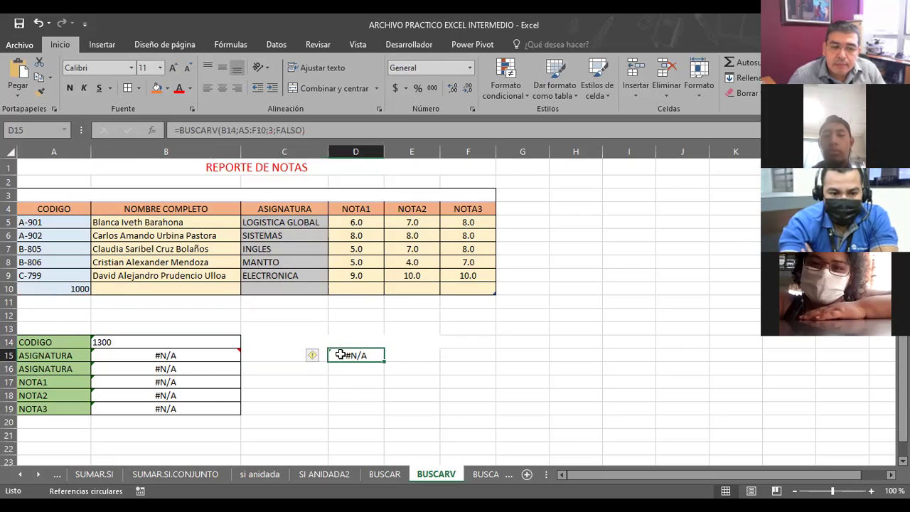
pyautogui.click(127, 344)
pyautogui.click(361, 355)
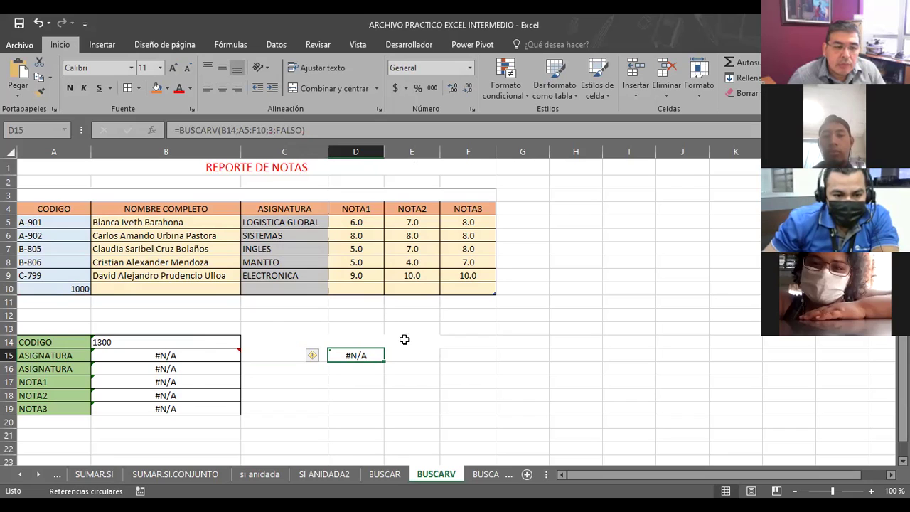
pyautogui.click(404, 403)
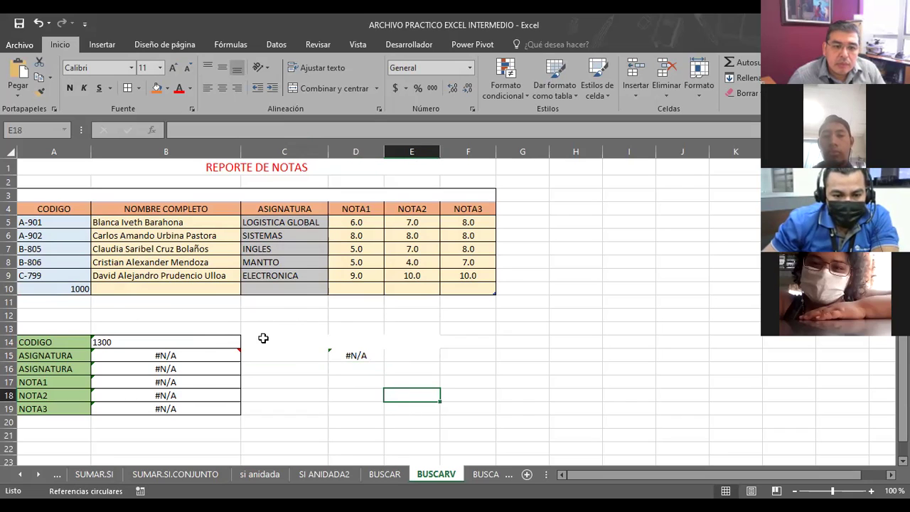
pyautogui.click(279, 330)
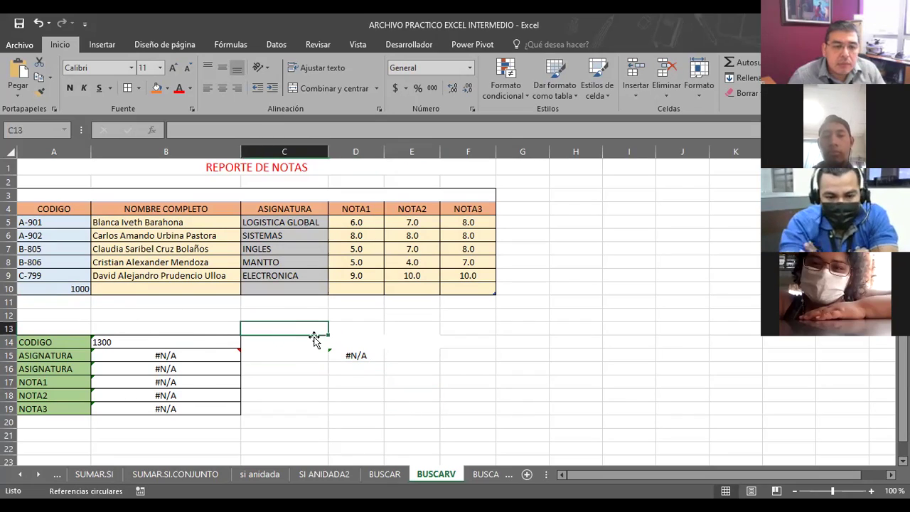
pyautogui.click(350, 328)
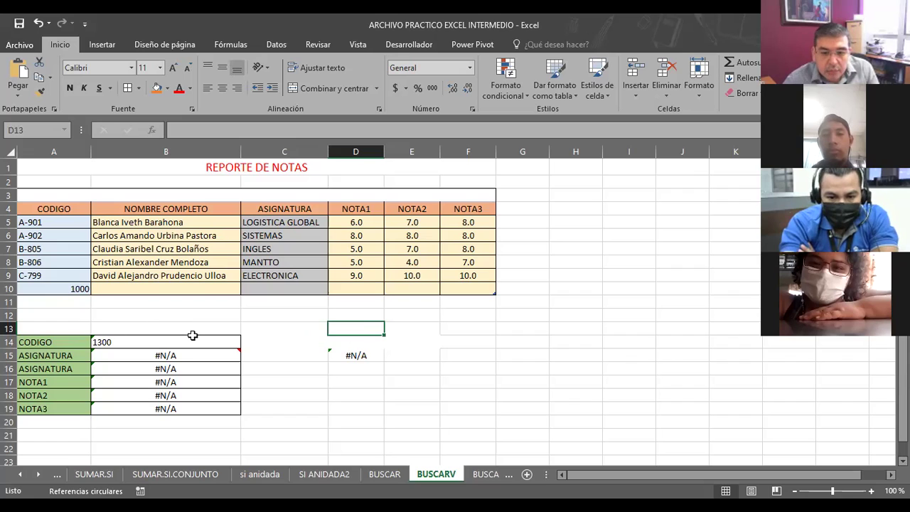
# Change the B14 code to C-799 so lookups return ELECTRONICA and grades 9, 10, 10.
pyautogui.write('C')
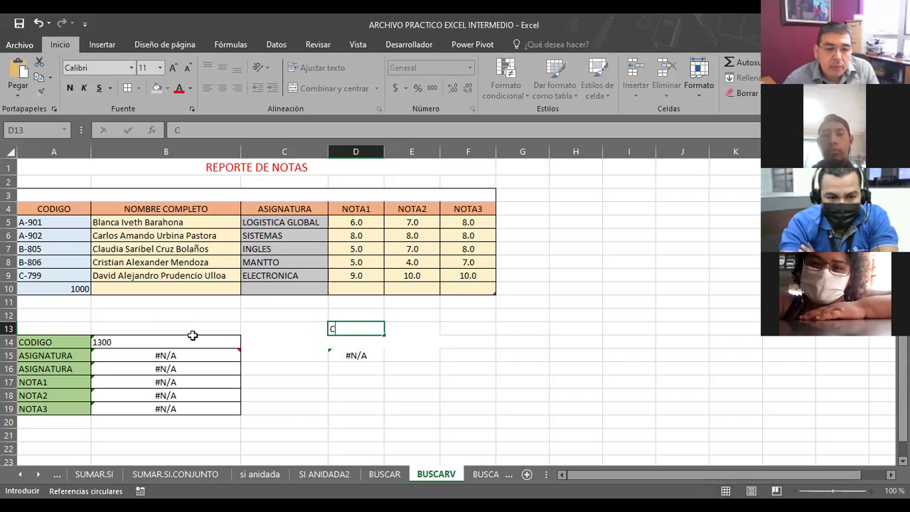
pyautogui.write('-')
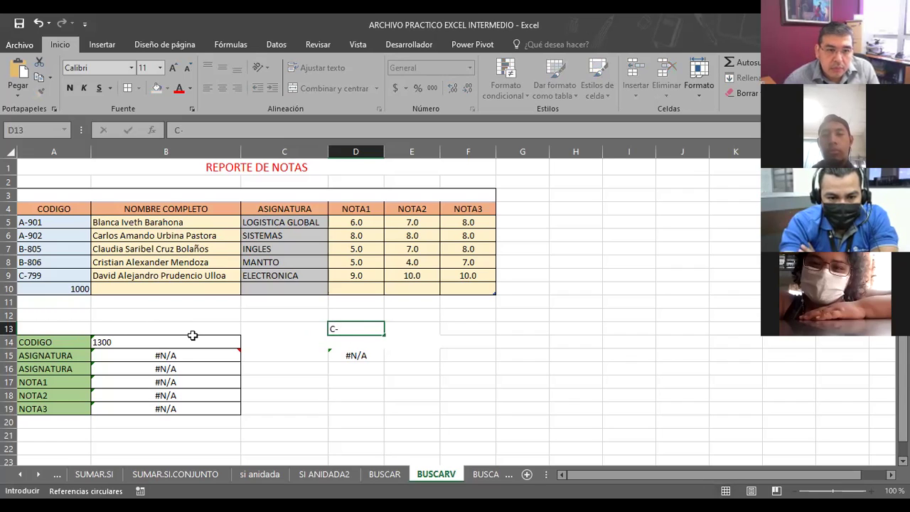
pyautogui.write('7')
pyautogui.press('Escape')
pyautogui.click(122, 344)
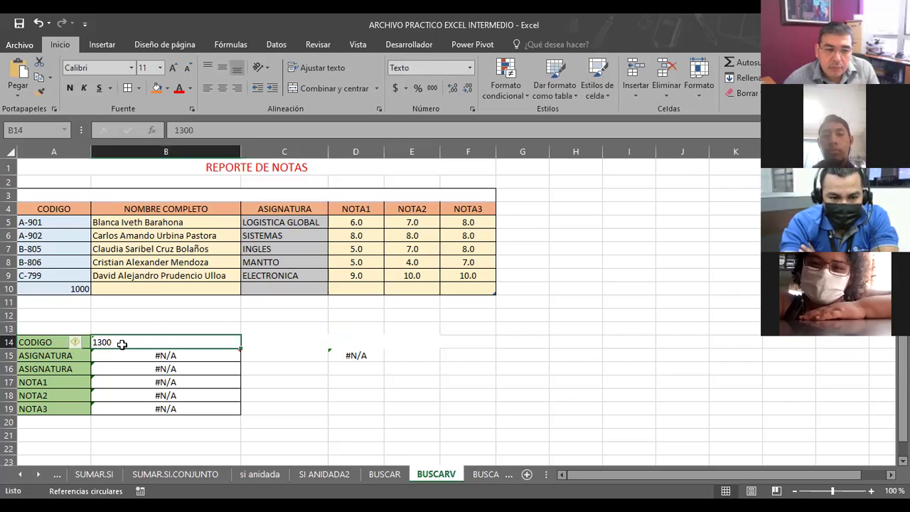
pyautogui.write('C-799')
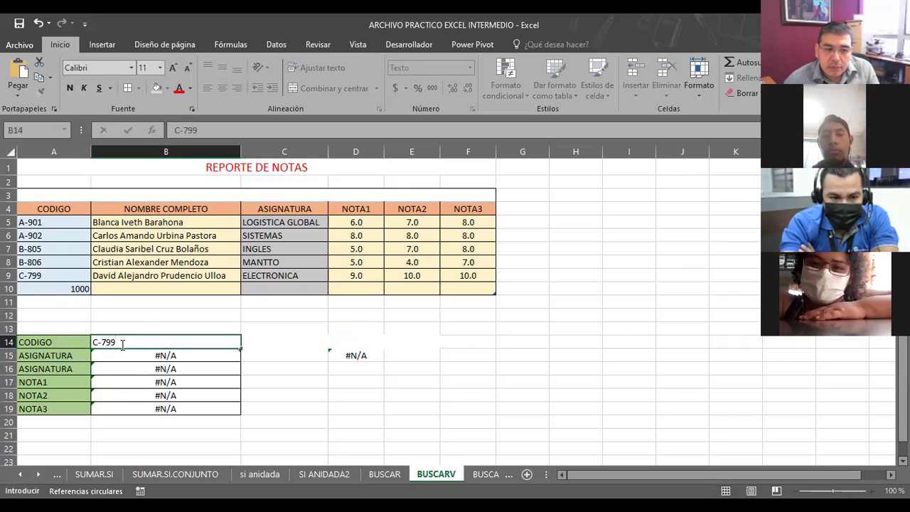
pyautogui.press('Return')
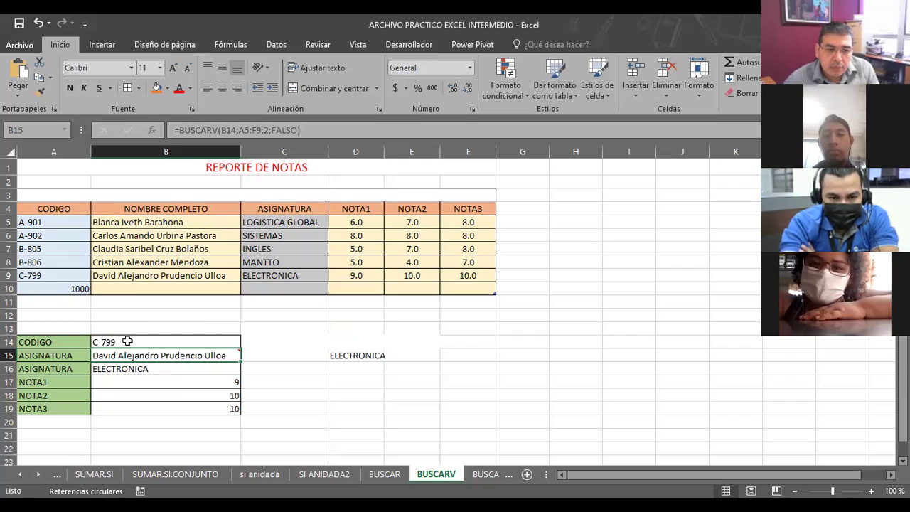
pyautogui.click(128, 341)
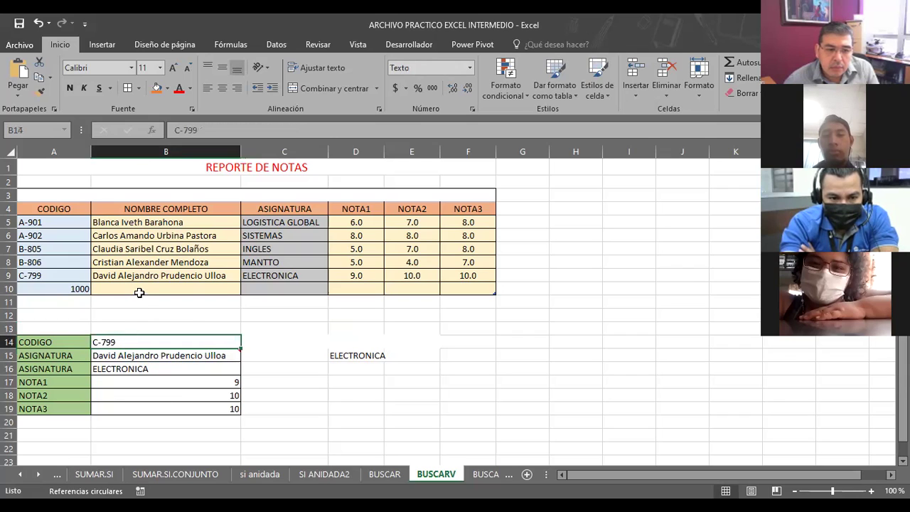
pyautogui.click(140, 290)
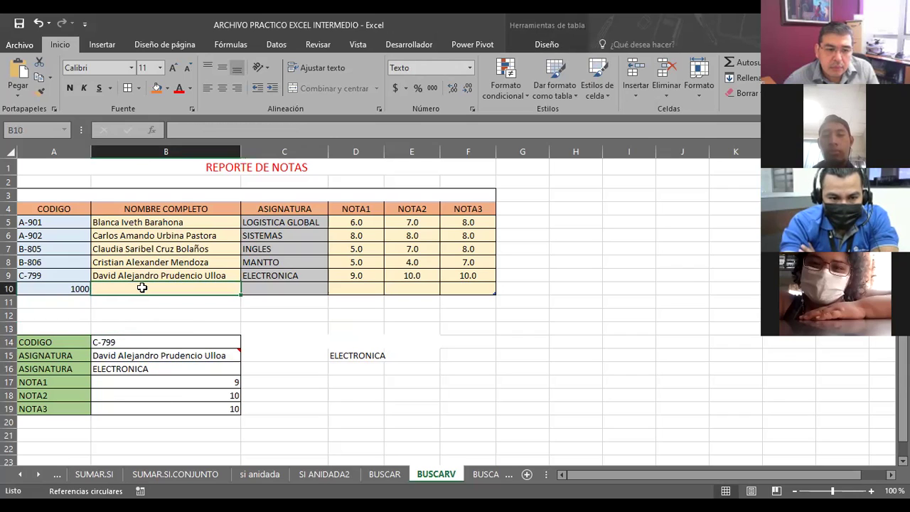
# Fill row 10 with subject AA in C10 and placeholder name BBB in B10.
pyautogui.click(288, 291)
pyautogui.write('ASIGNATURA')
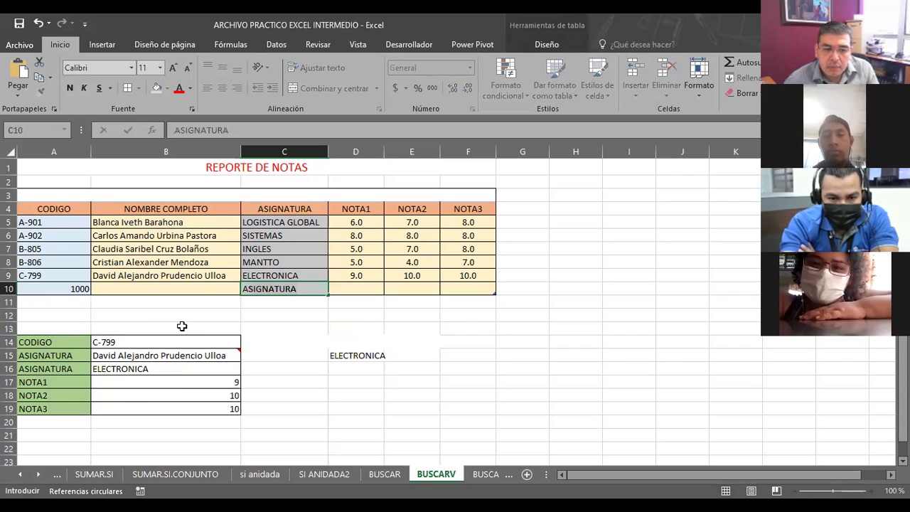
pyautogui.click(160, 290)
pyautogui.click(302, 285)
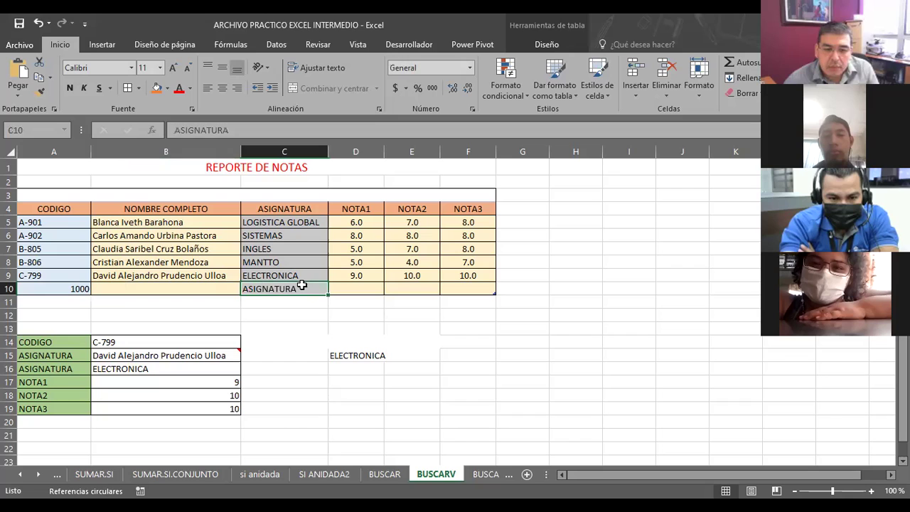
pyautogui.write('AA')
pyautogui.press('Return')
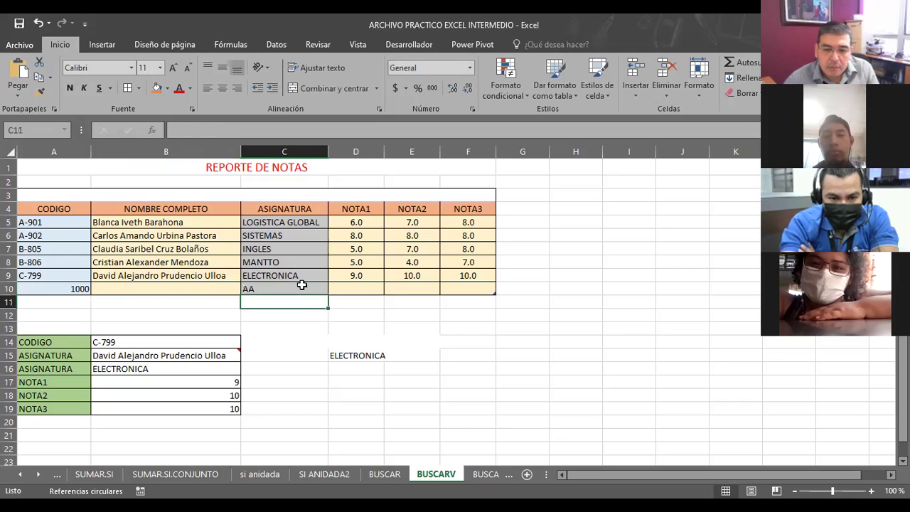
pyautogui.click(200, 287)
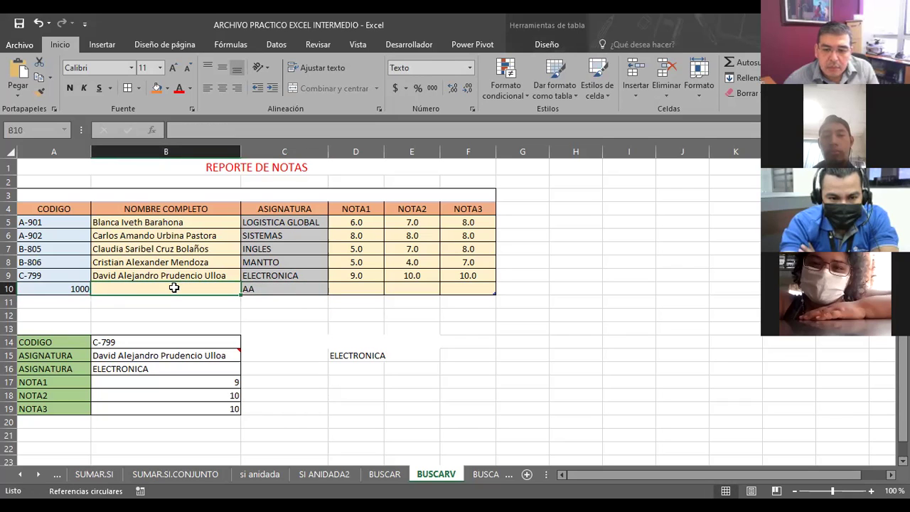
pyautogui.write('BBB')
pyautogui.press('Return')
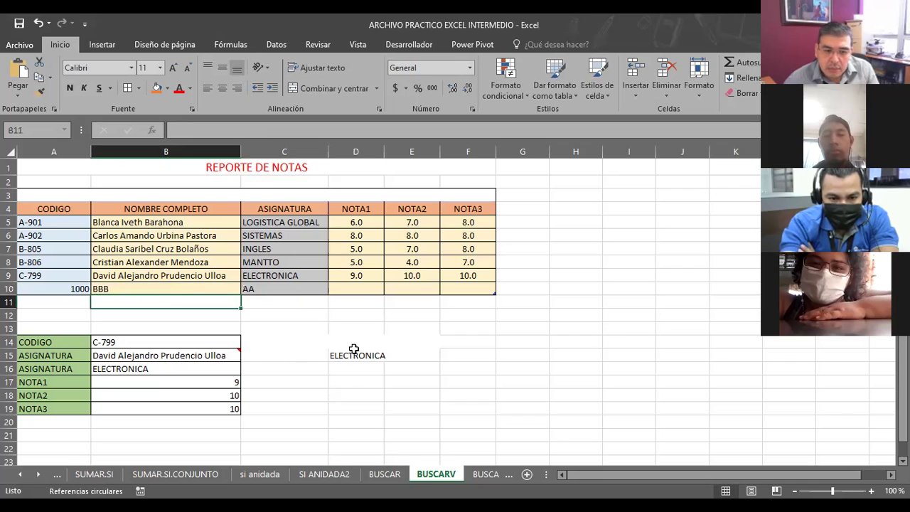
# Try looking up code 1000 in B14.
pyautogui.click(137, 344)
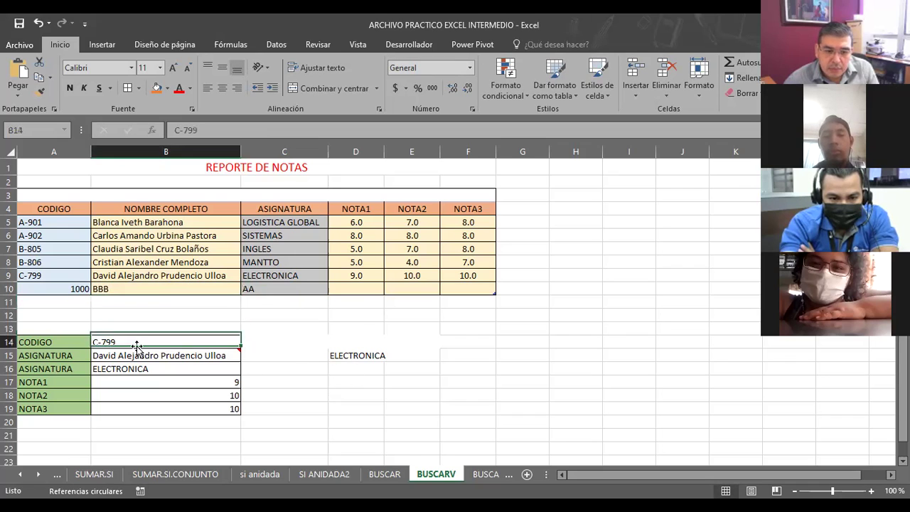
pyautogui.write('1000')
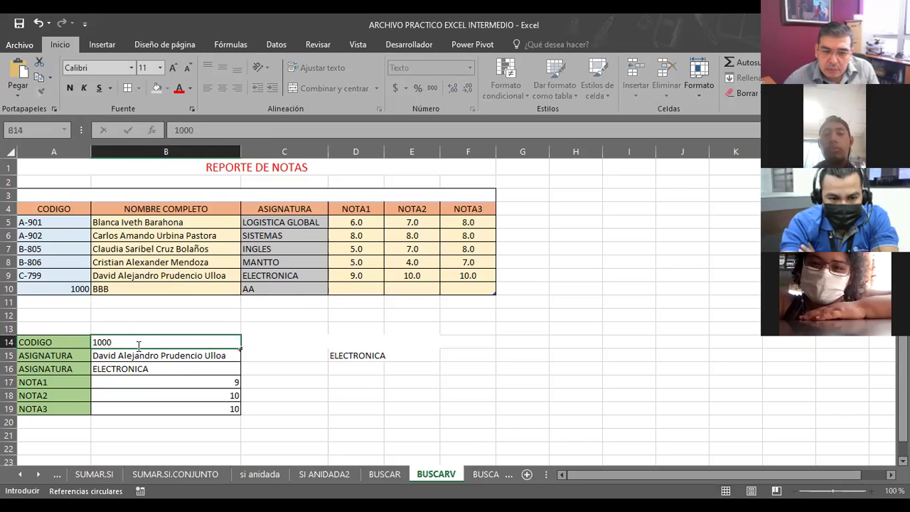
pyautogui.press('Return')
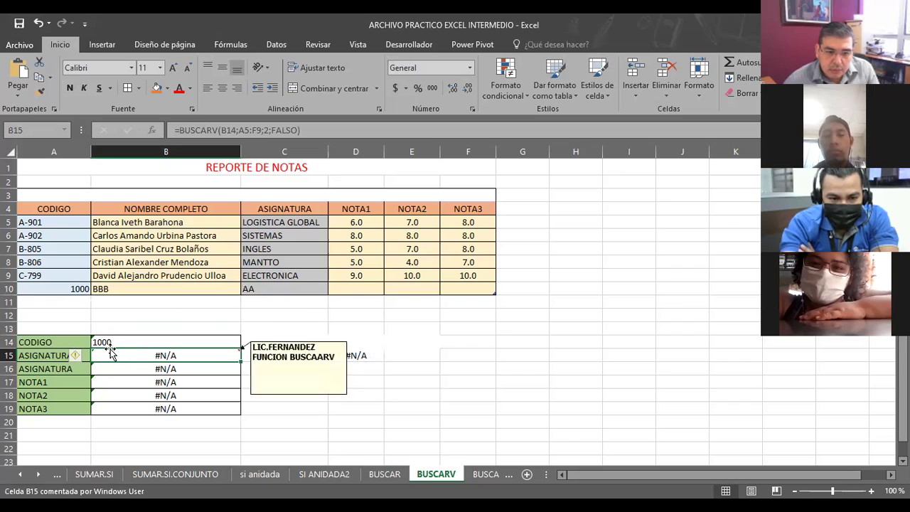
# Switch the B14 code to A-901 and inspect the D15 and B17 lookup formulas.
pyautogui.click(117, 342)
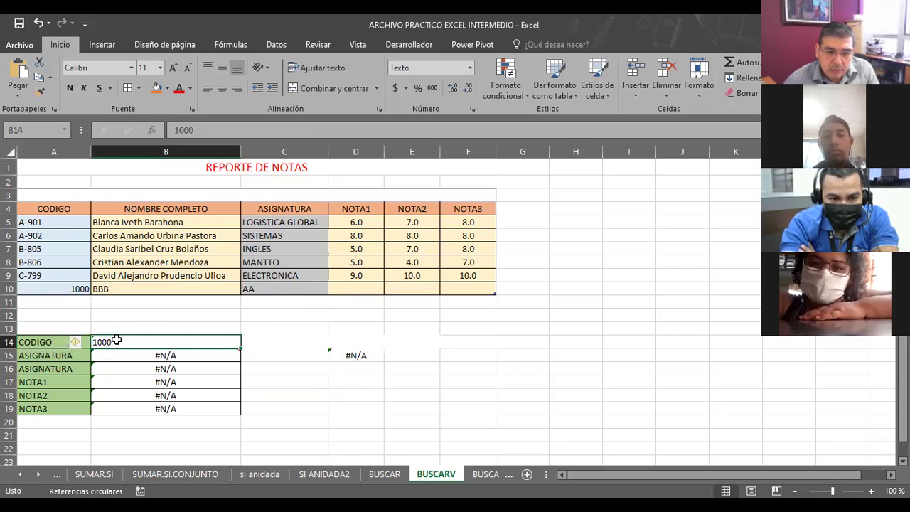
pyautogui.write('A-90')
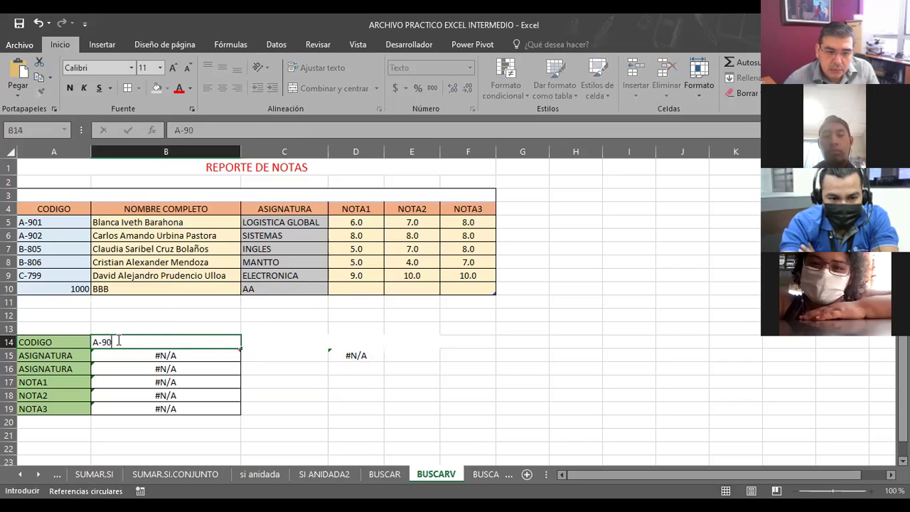
pyautogui.press('Return')
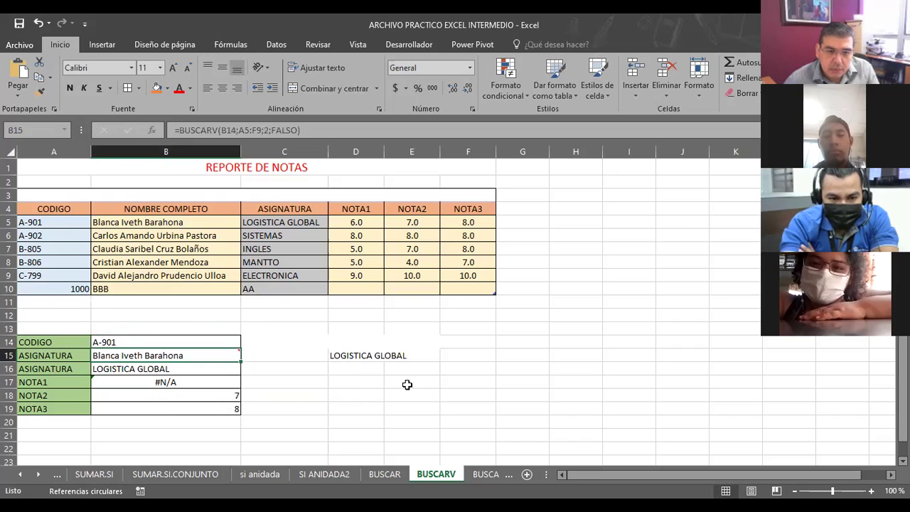
pyautogui.click(406, 384)
pyautogui.click(351, 356)
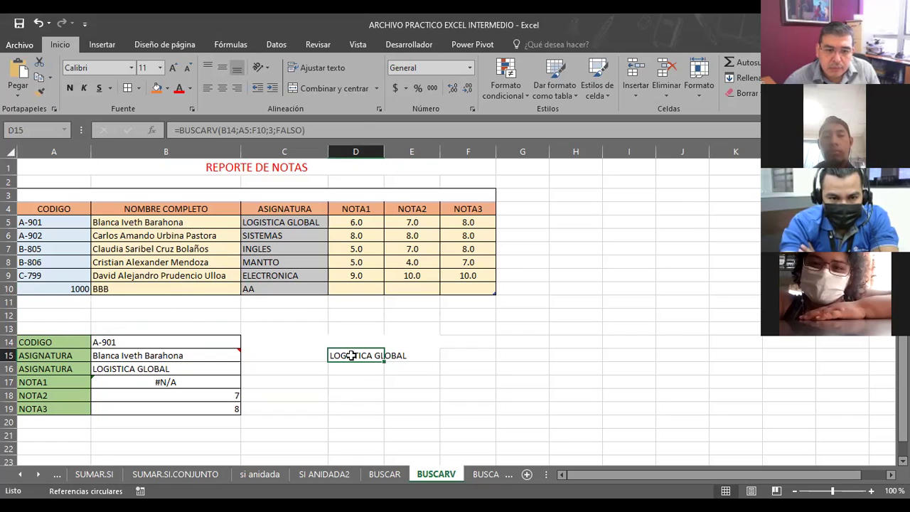
pyautogui.click(137, 385)
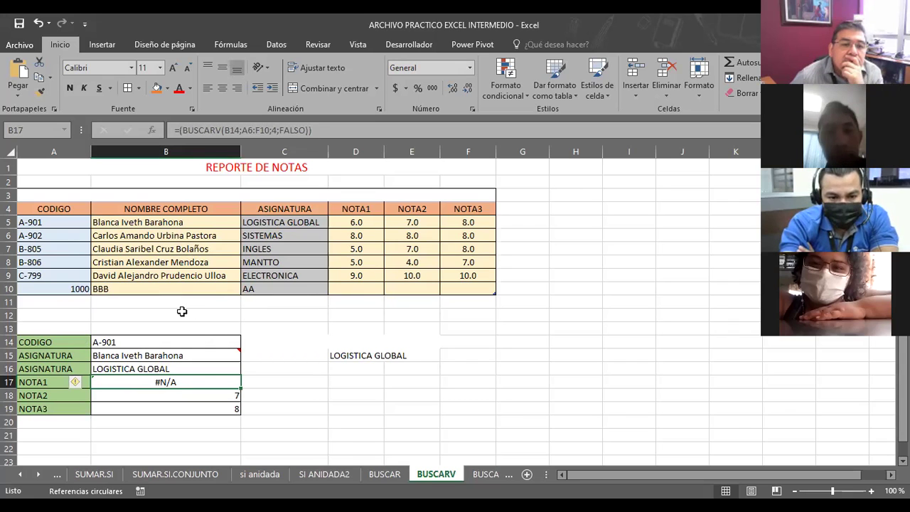
# Copy A9's code formatting onto A10 with Format Painter.
pyautogui.click(182, 314)
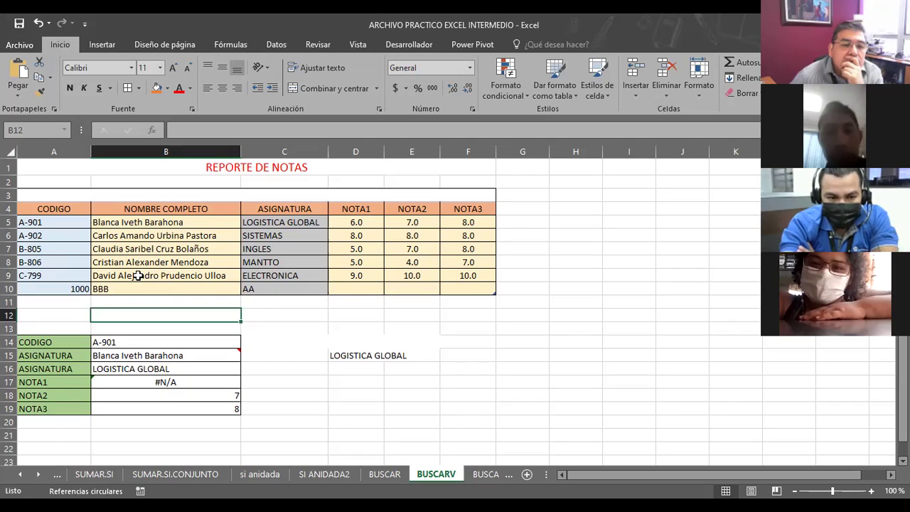
pyautogui.click(65, 279)
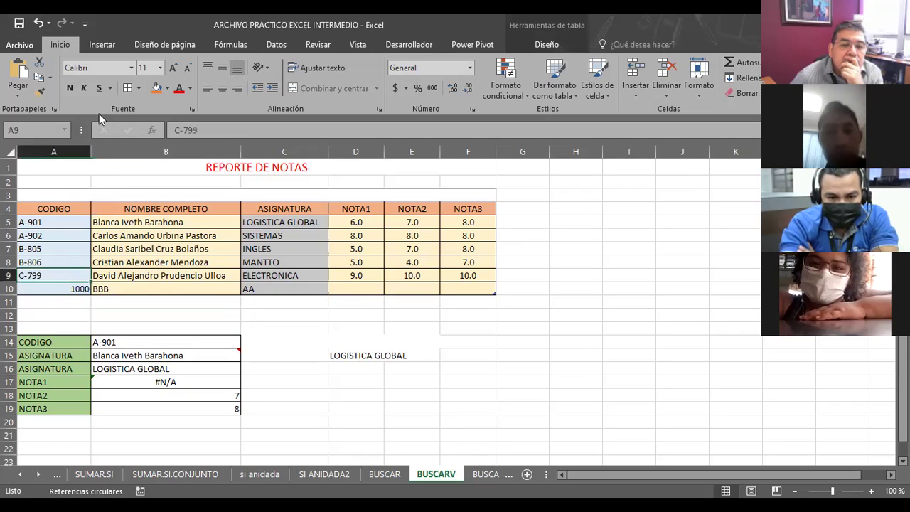
pyautogui.click(41, 92)
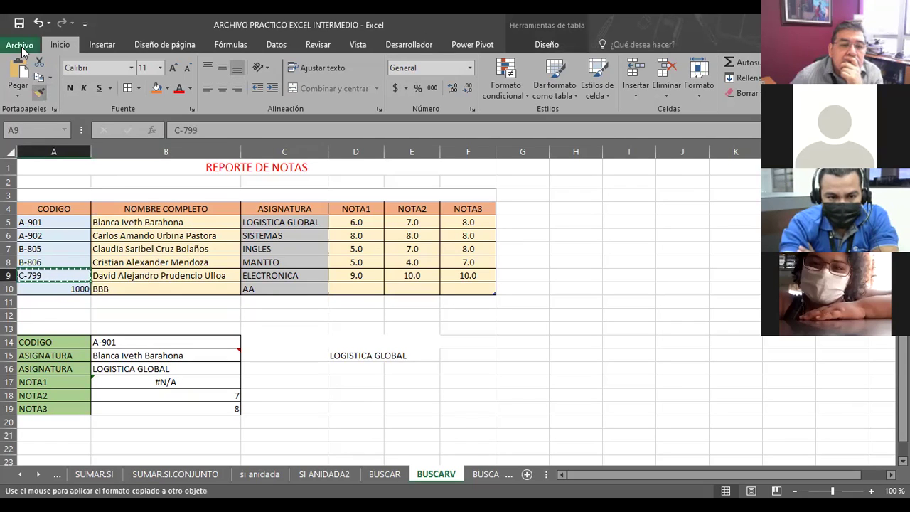
pyautogui.click(47, 290)
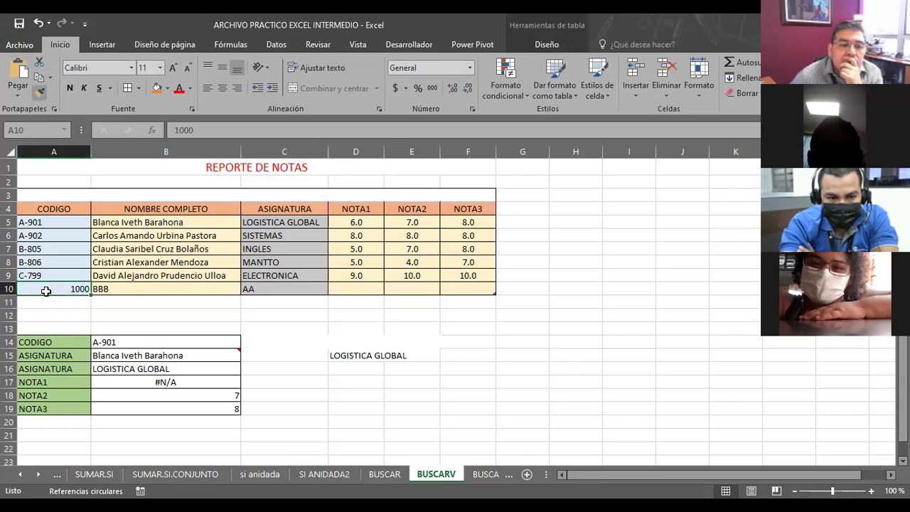
# Paste code C-799 from A9 into A10 and accept the circular-reference warning.
pyautogui.click(63, 275)
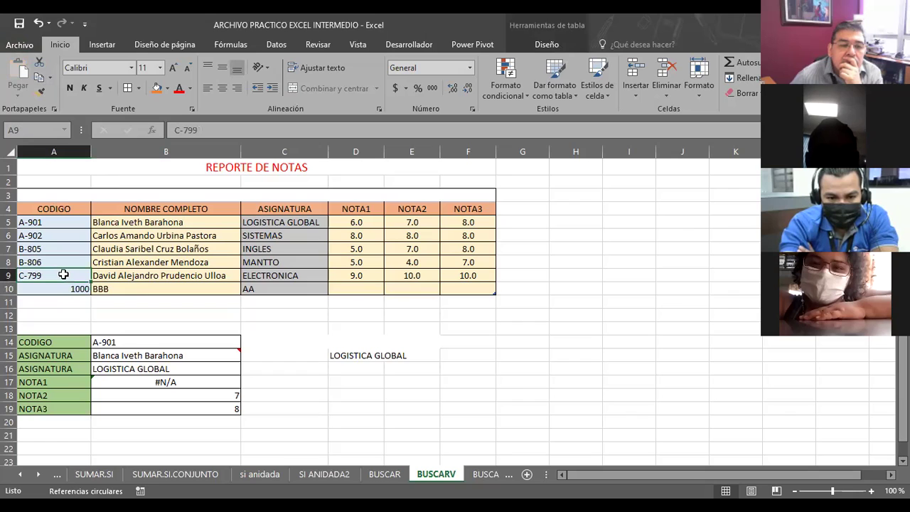
pyautogui.hotkey('ctrl', 'c')
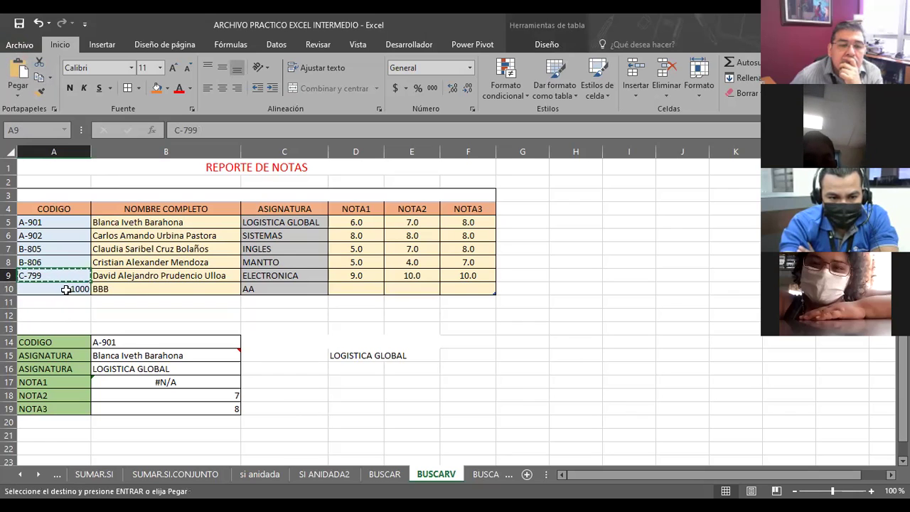
pyautogui.click(66, 289)
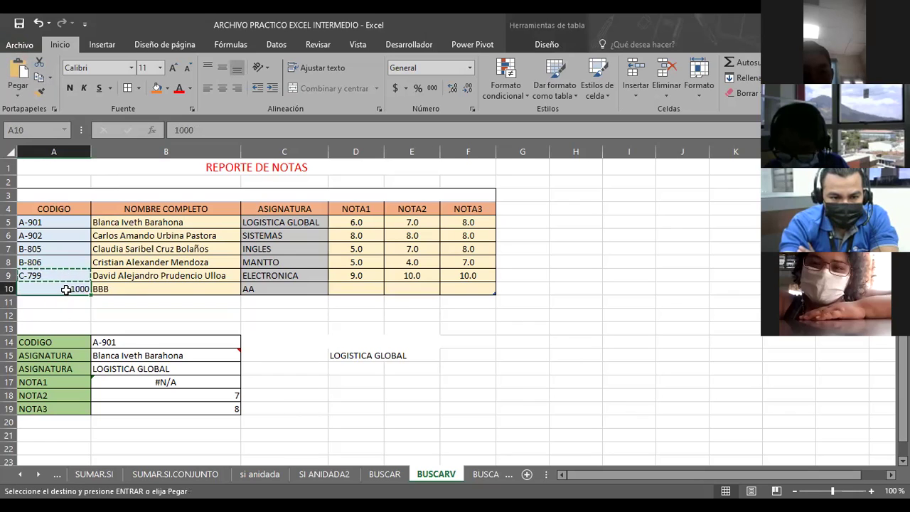
pyautogui.click(20, 95)
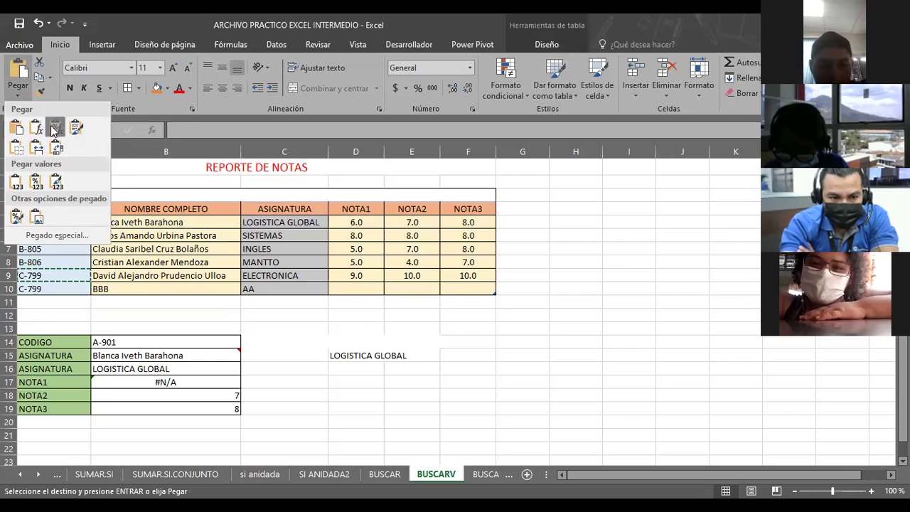
pyautogui.click(51, 128)
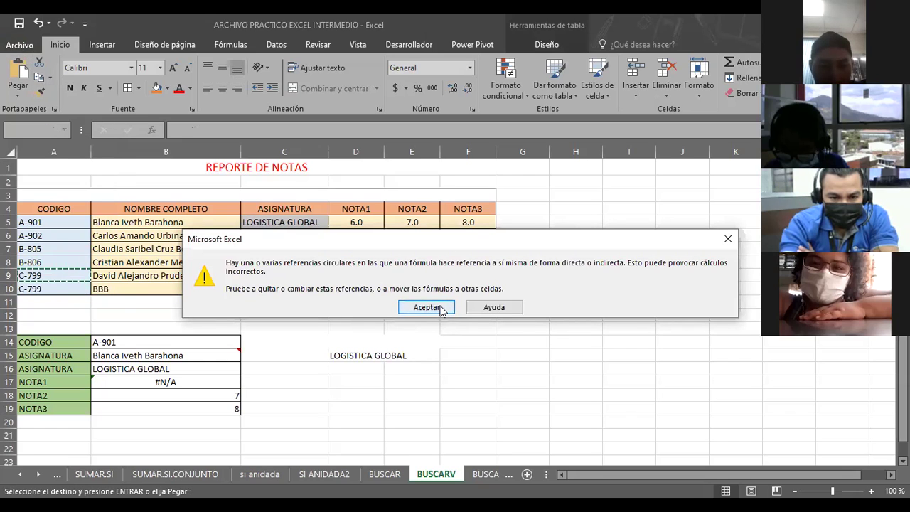
pyautogui.click(426, 307)
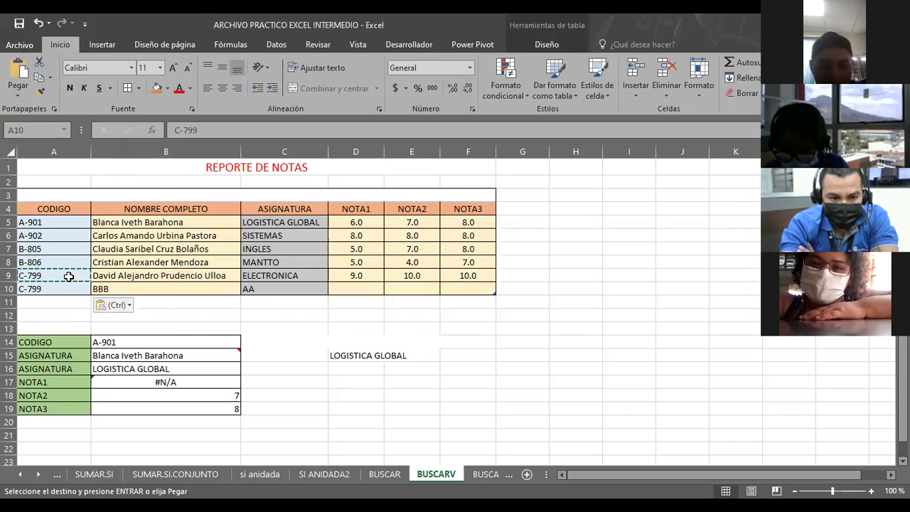
pyautogui.press('Escape')
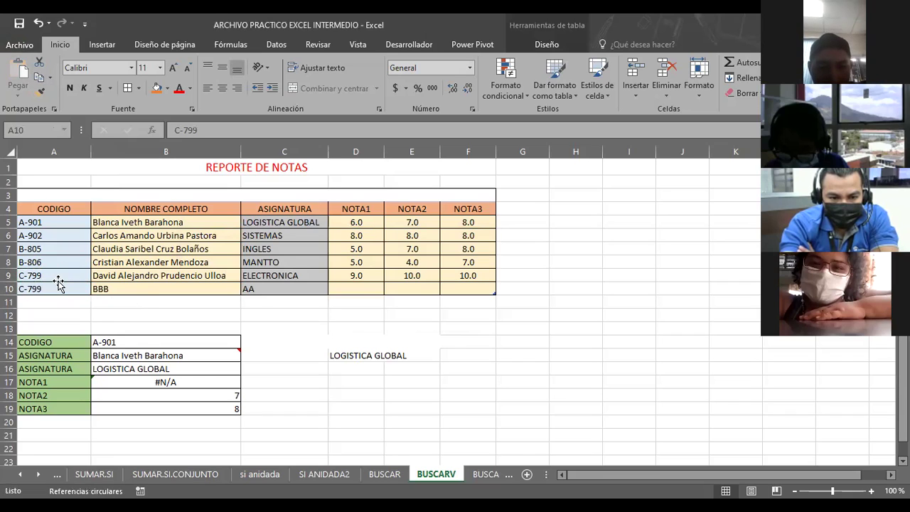
# Paste A10's code into A11, accepting the circular-reference warning again.
pyautogui.click(57, 285)
pyautogui.click(56, 276)
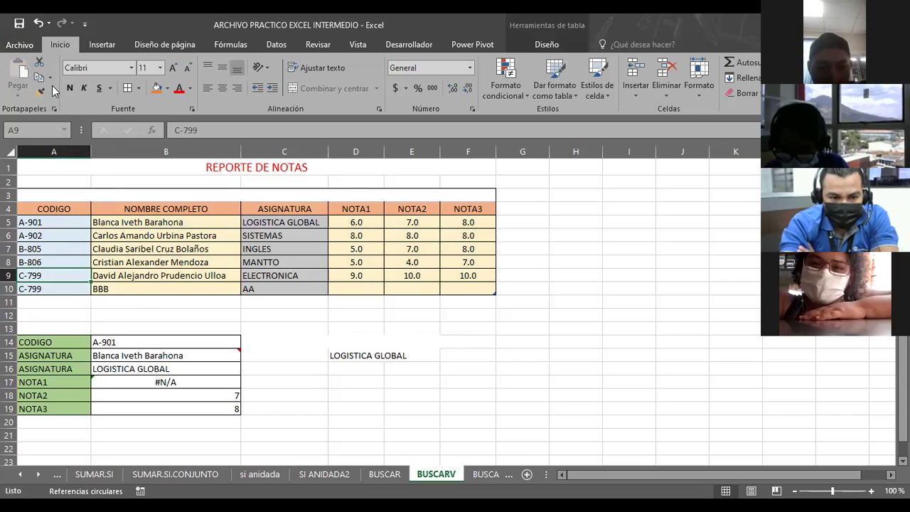
pyautogui.click(39, 300)
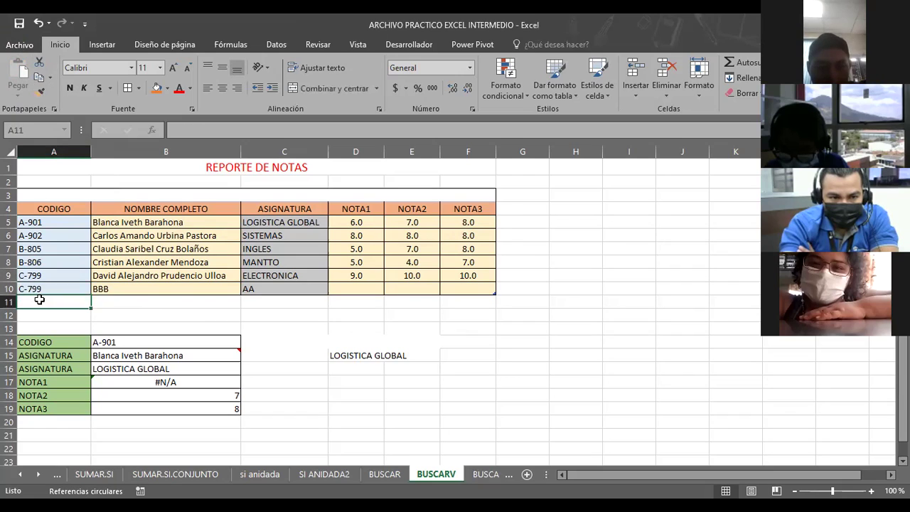
pyautogui.click(38, 289)
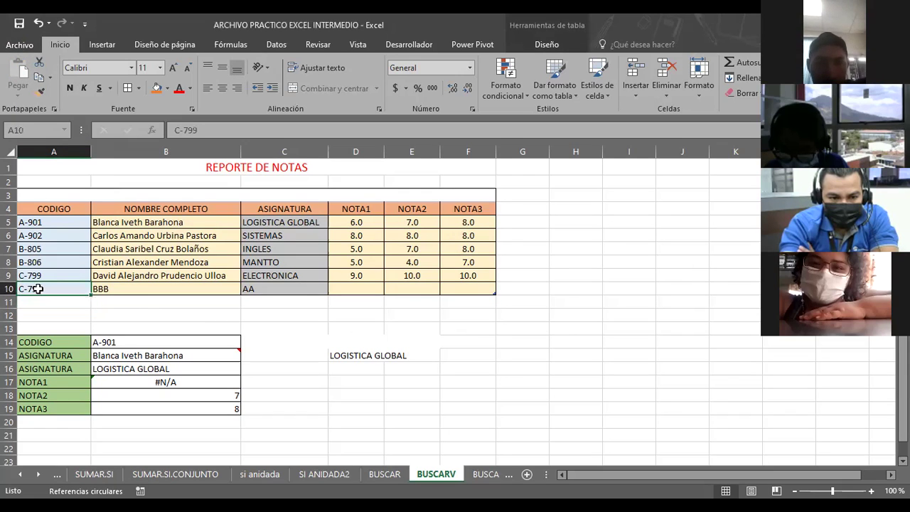
pyautogui.hotkey('ctrl', 'c')
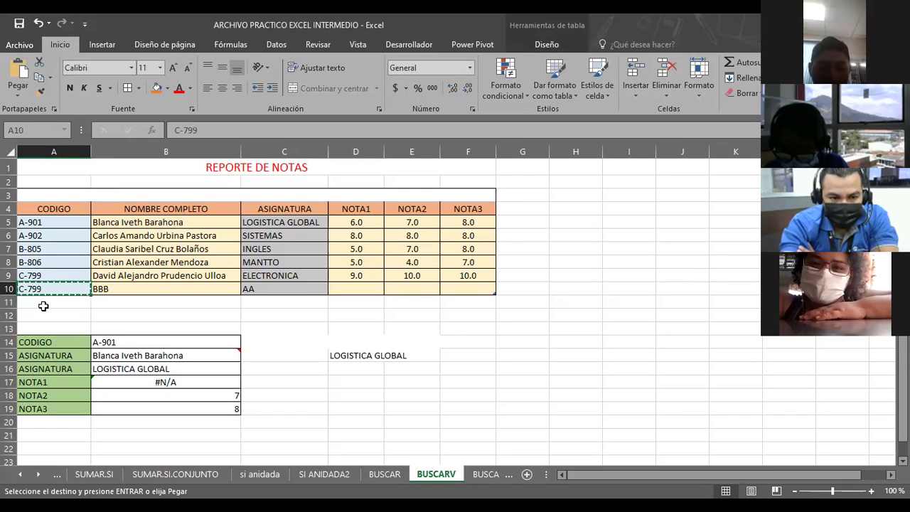
pyautogui.click(37, 305)
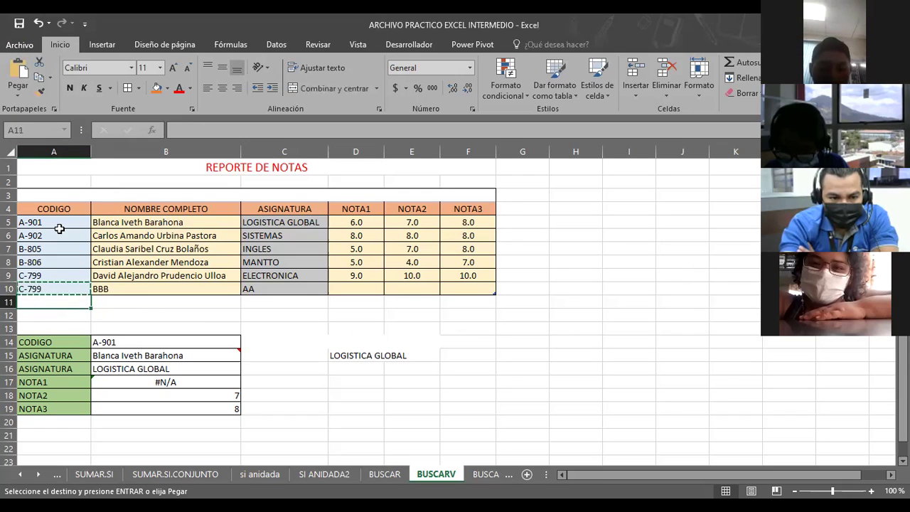
pyautogui.click(18, 87)
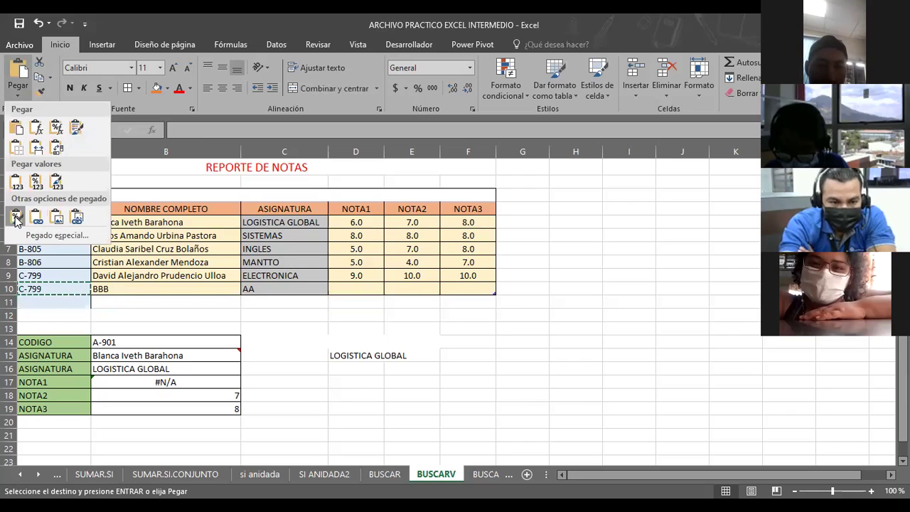
pyautogui.click(56, 220)
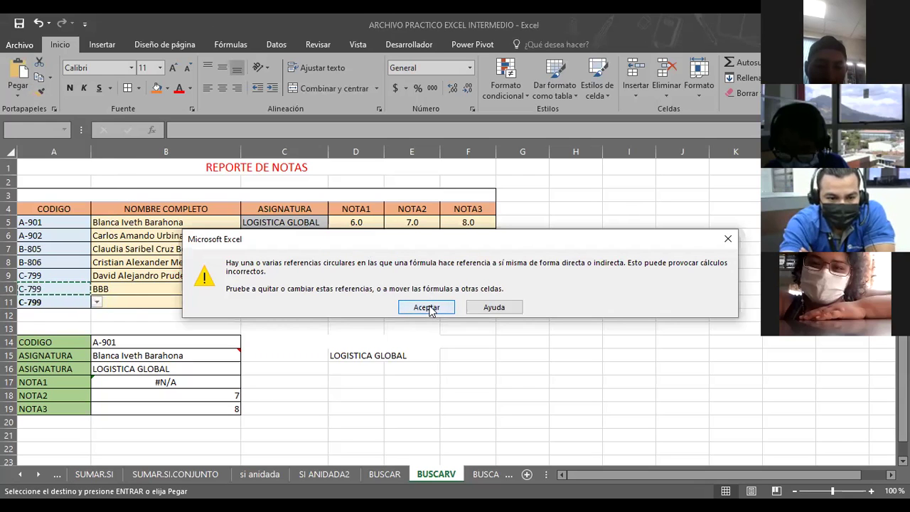
pyautogui.click(427, 307)
pyautogui.press('Escape')
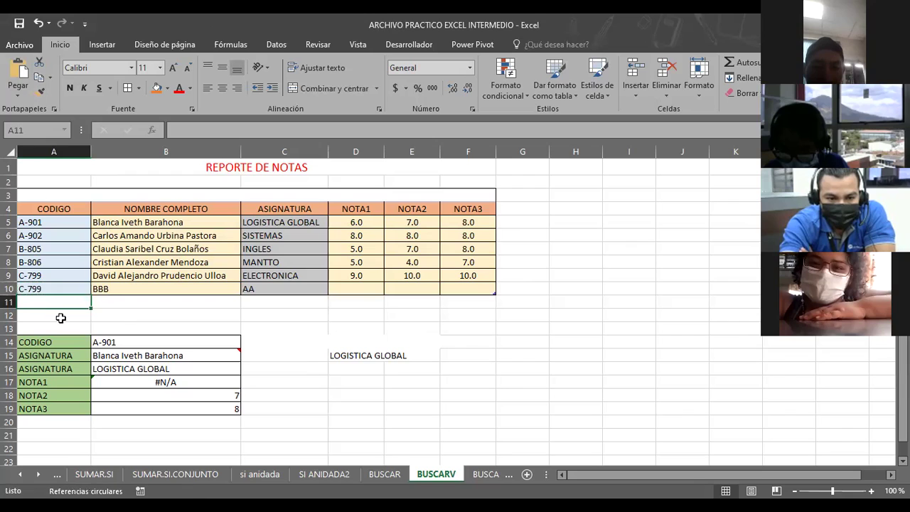
# Replace the A10 code with D-234.
pyautogui.click(44, 287)
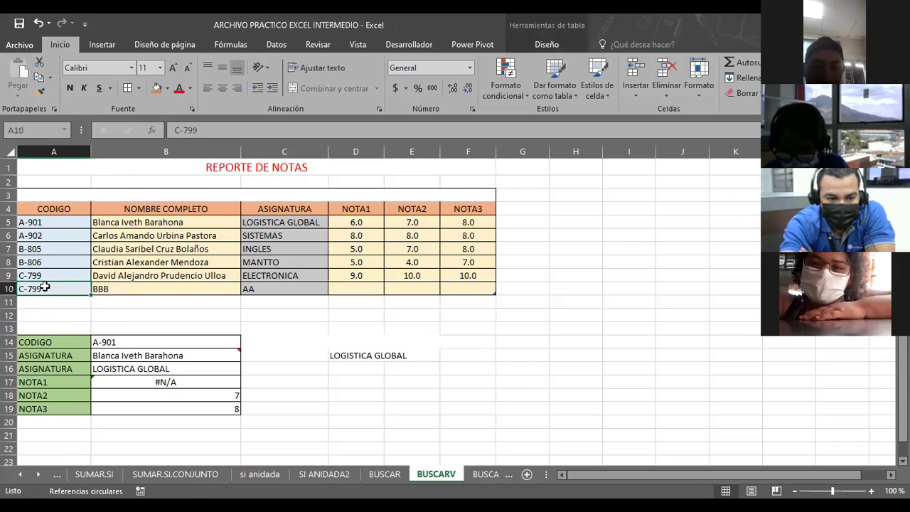
pyautogui.press('Delete')
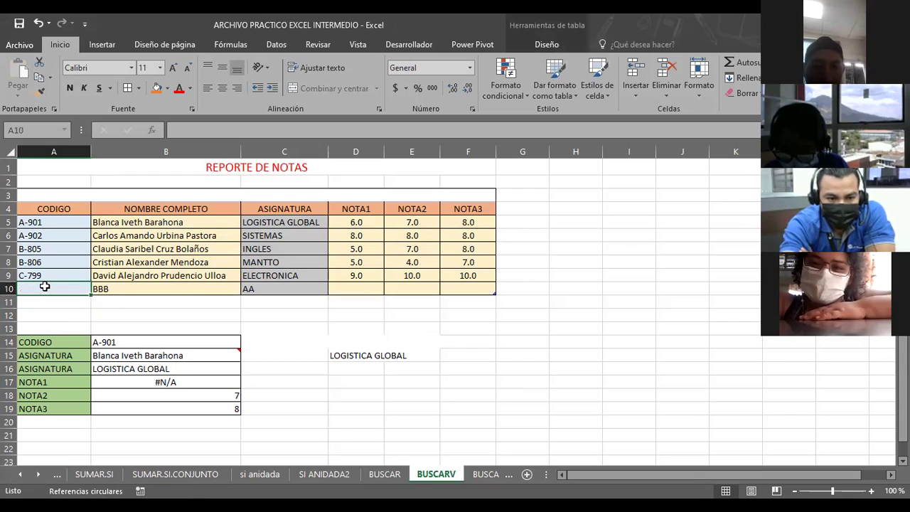
pyautogui.write('D-')
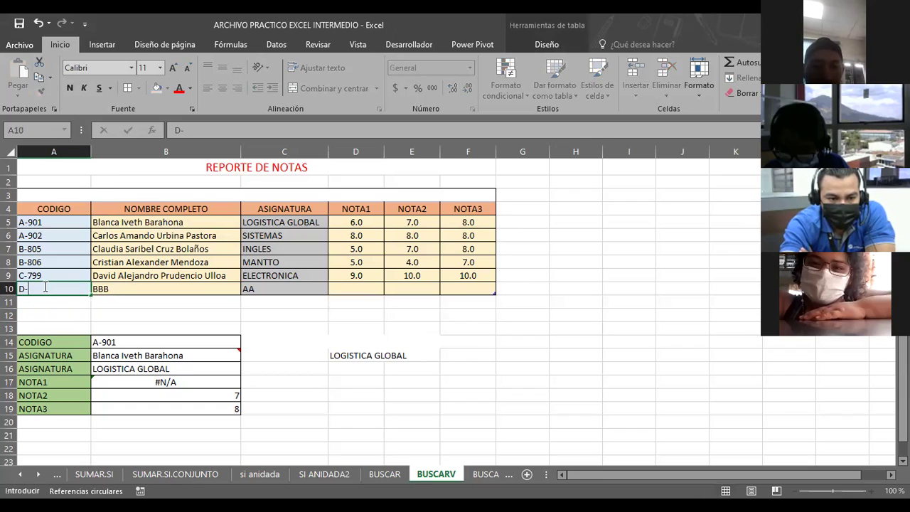
pyautogui.write('234')
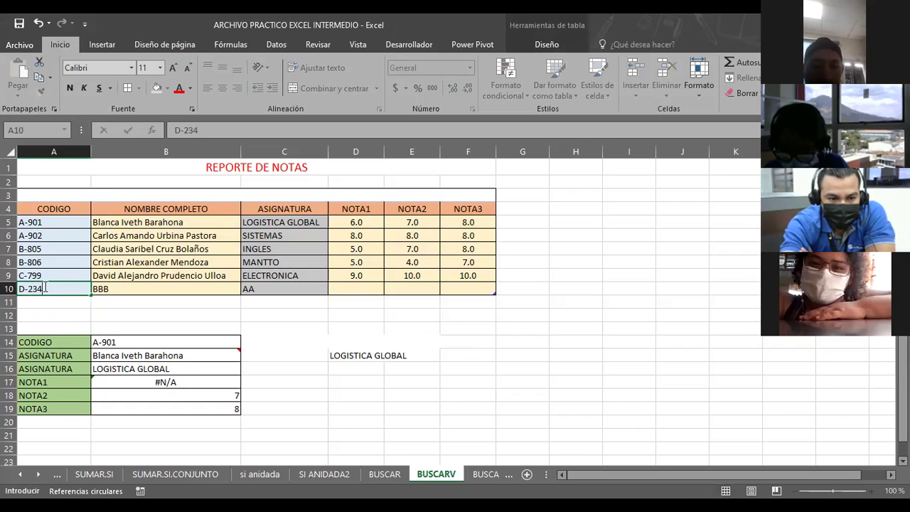
pyautogui.press('Return')
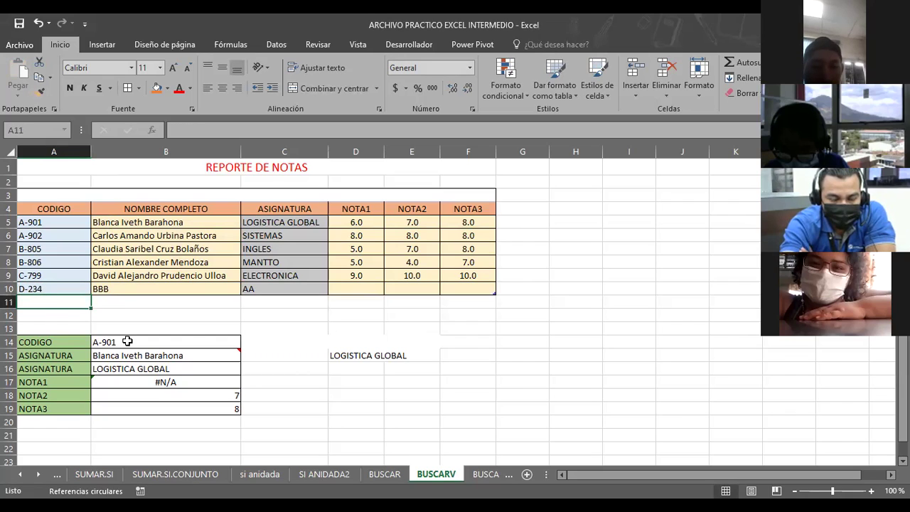
# Look up D-234 in B14 and check D15's result against it.
pyautogui.click(127, 342)
pyautogui.write('D-')
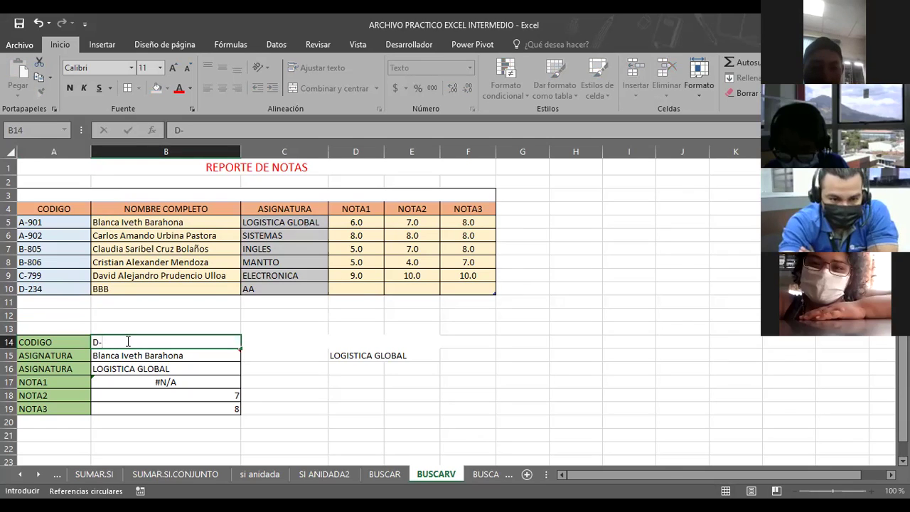
pyautogui.write('234')
pyautogui.press('Return')
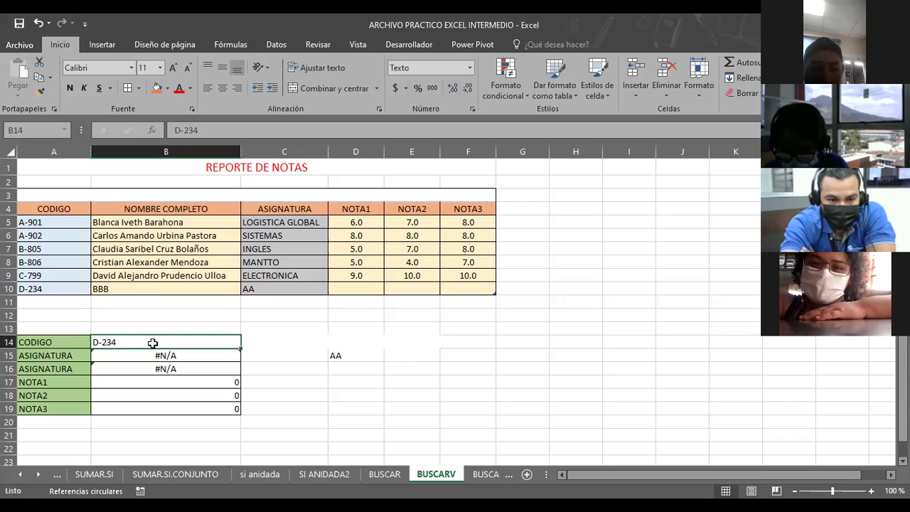
pyautogui.click(344, 353)
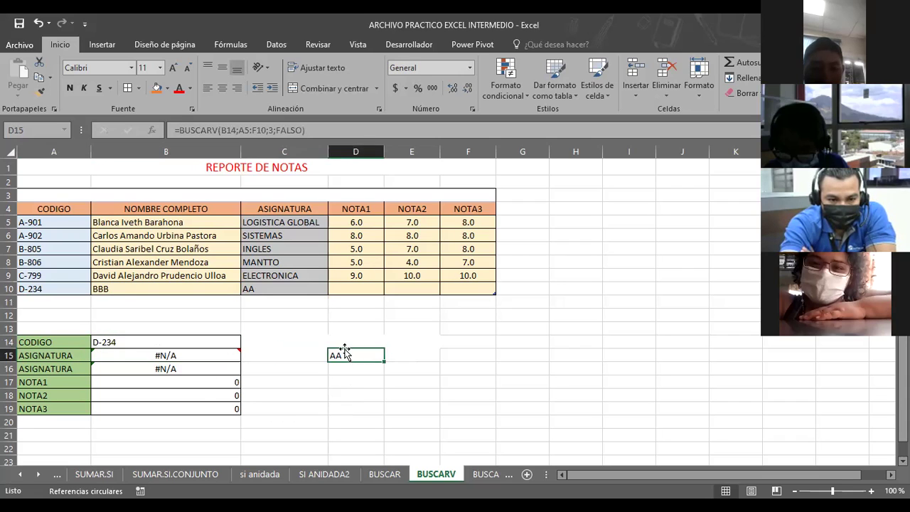
pyautogui.click(122, 339)
pyautogui.click(357, 354)
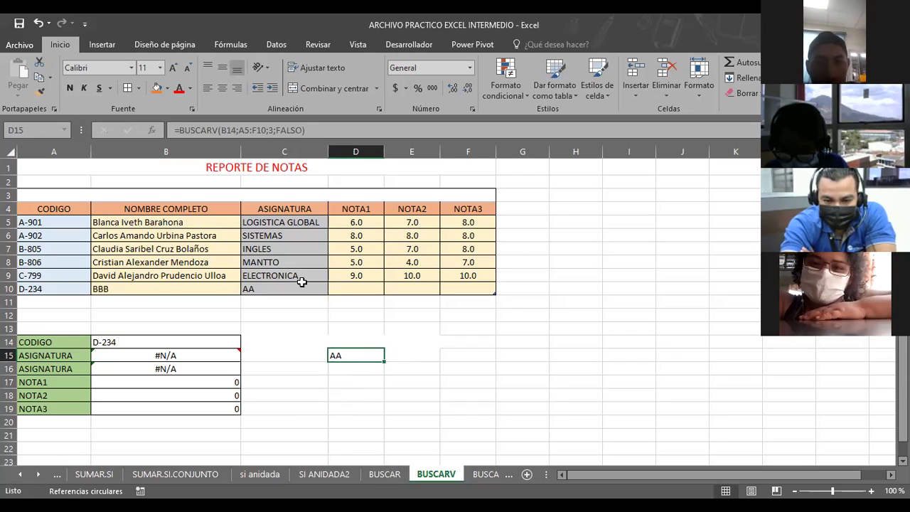
# Go to the BUSCARV (2) sheet via the sheet tabs.
pyautogui.click(37, 474)
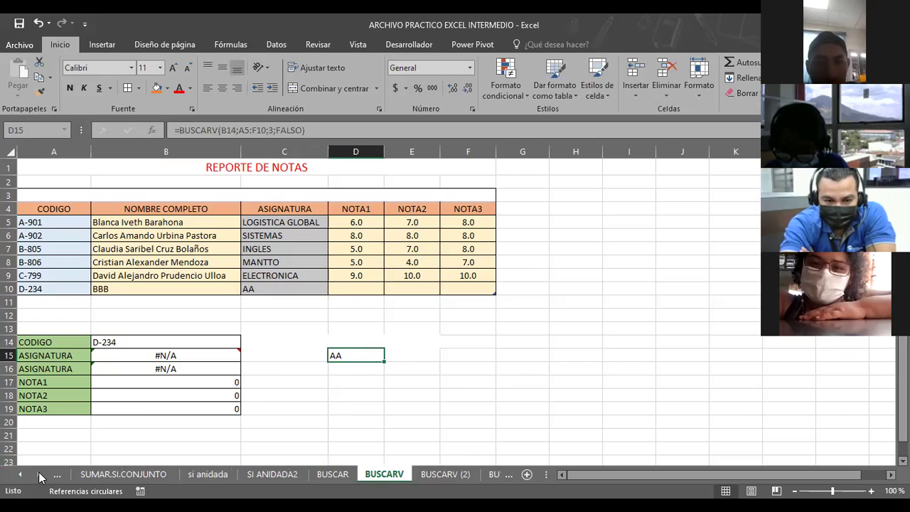
pyautogui.click(441, 475)
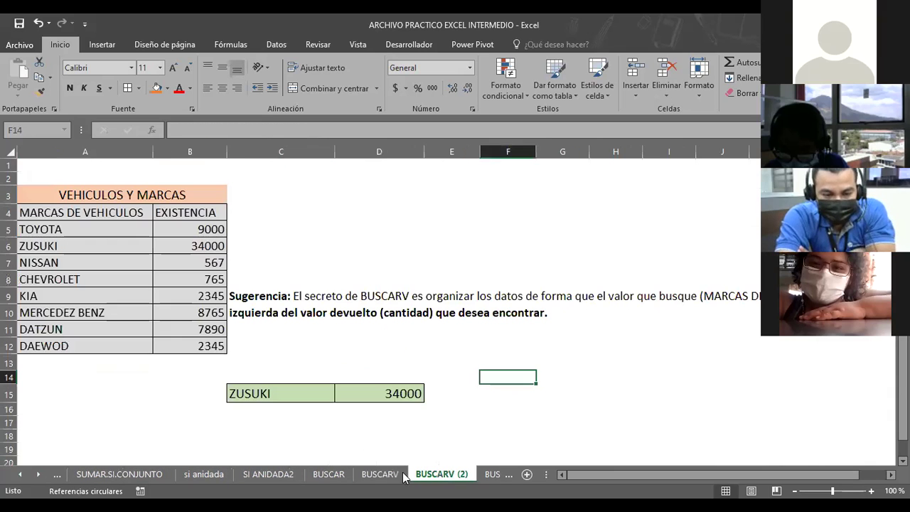
pyautogui.click(362, 216)
pyautogui.click(126, 420)
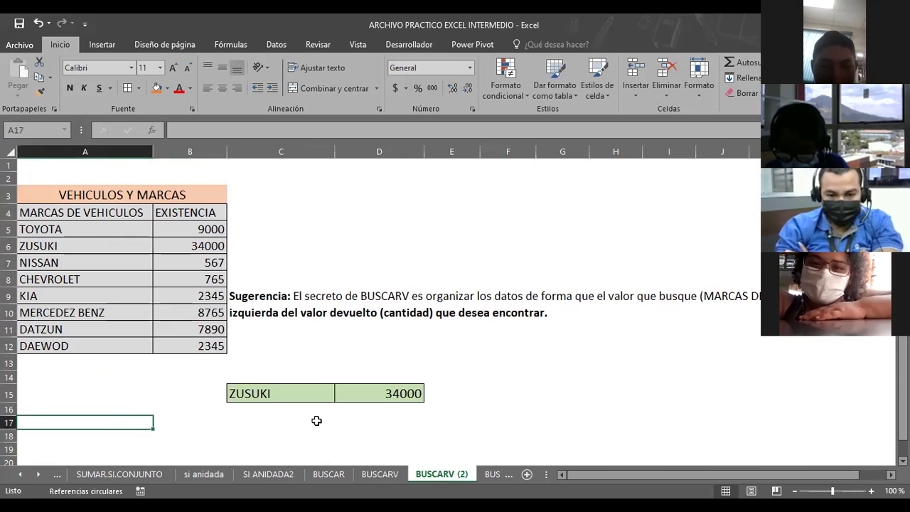
pyautogui.moveTo(603, 474); pyautogui.dragTo(676, 478)
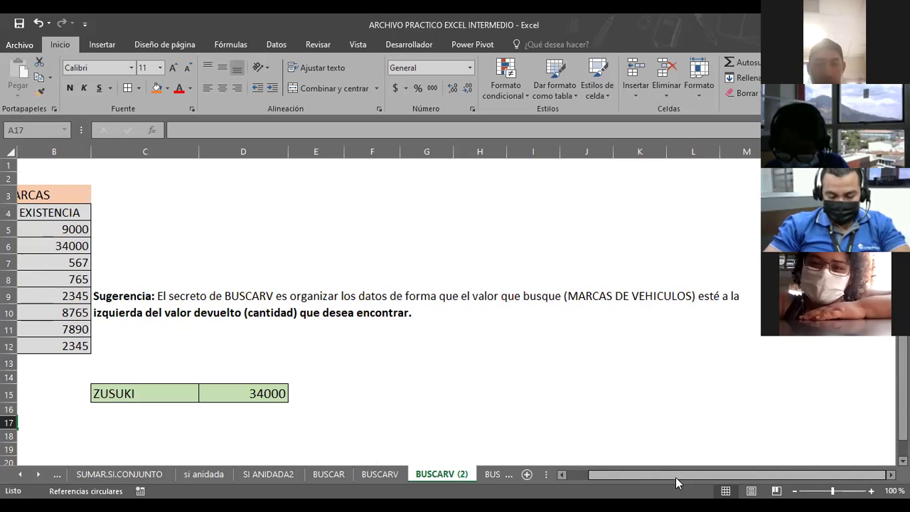
pyautogui.click(243, 226)
pyautogui.moveTo(610, 476); pyautogui.dragTo(590, 476)
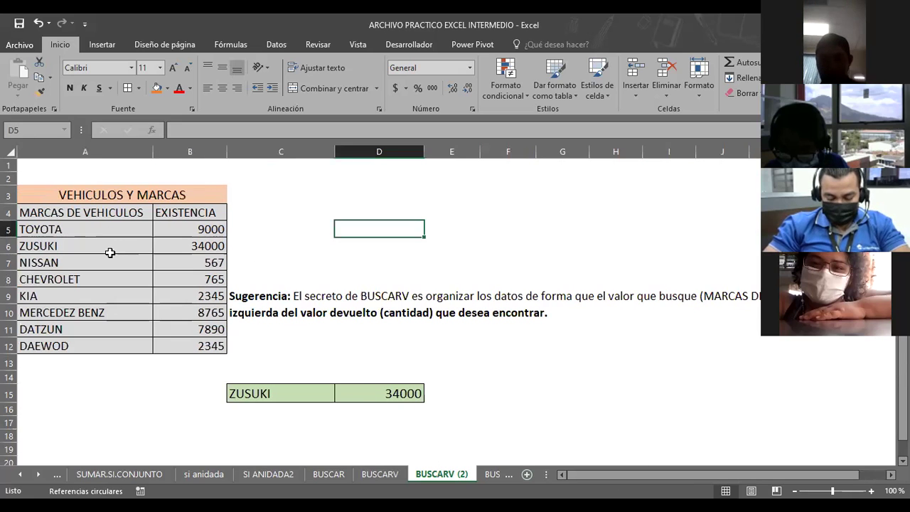
# Review the brands, stock figures and the ZUSUKI BUSCARV formula returning 34000.
pyautogui.click(61, 215)
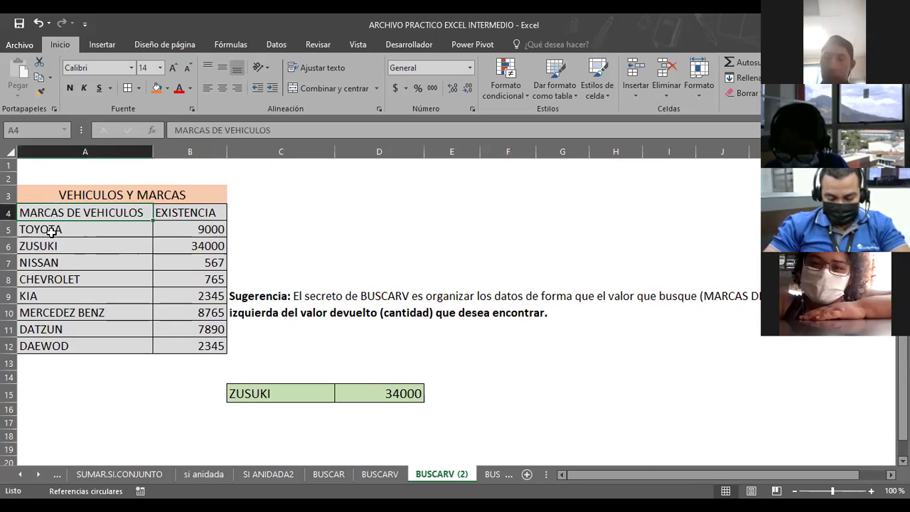
pyautogui.moveTo(51, 226); pyautogui.dragTo(55, 347)
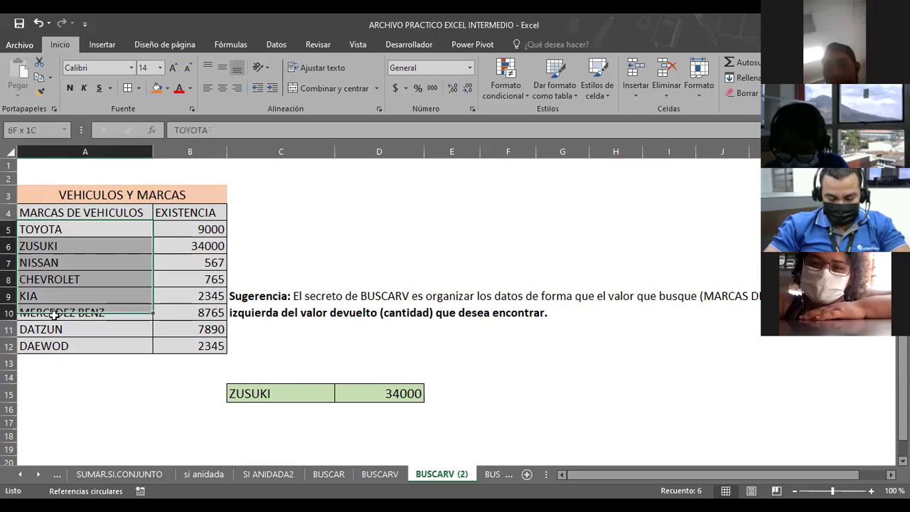
pyautogui.click(189, 228)
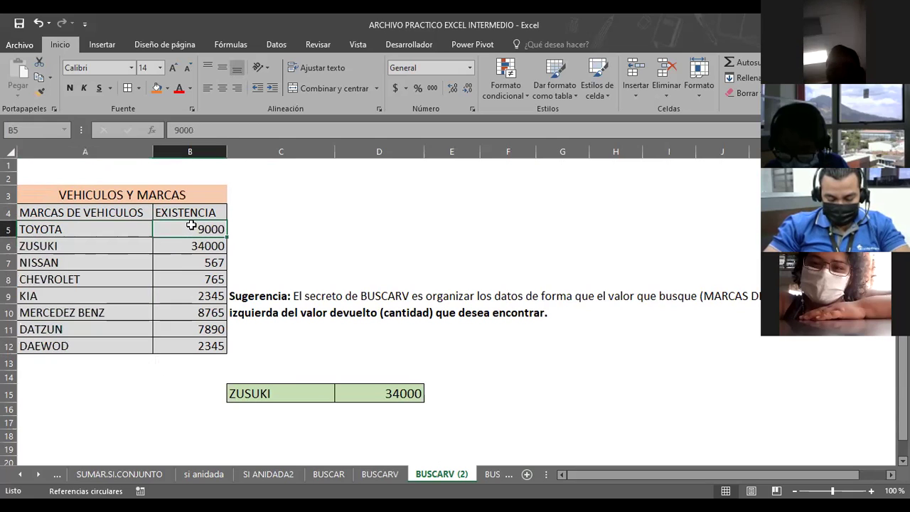
pyautogui.click(181, 347)
pyautogui.click(265, 394)
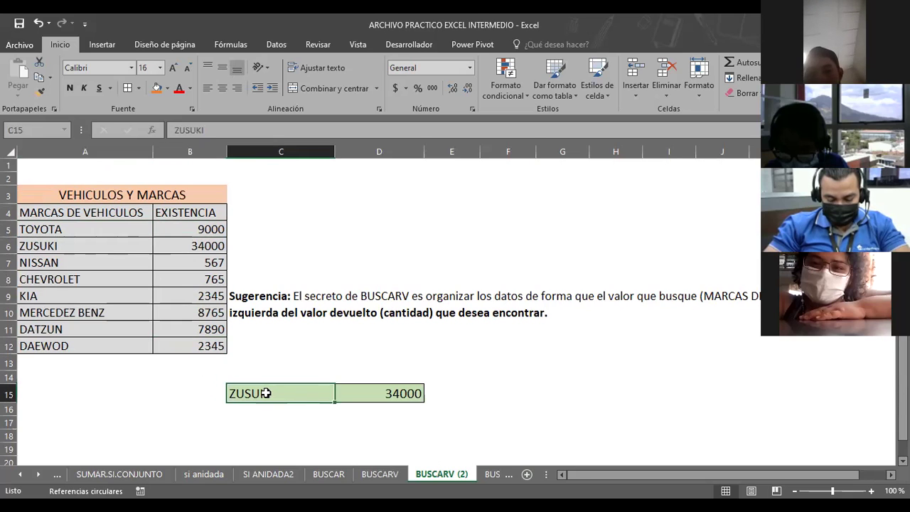
pyautogui.click(366, 396)
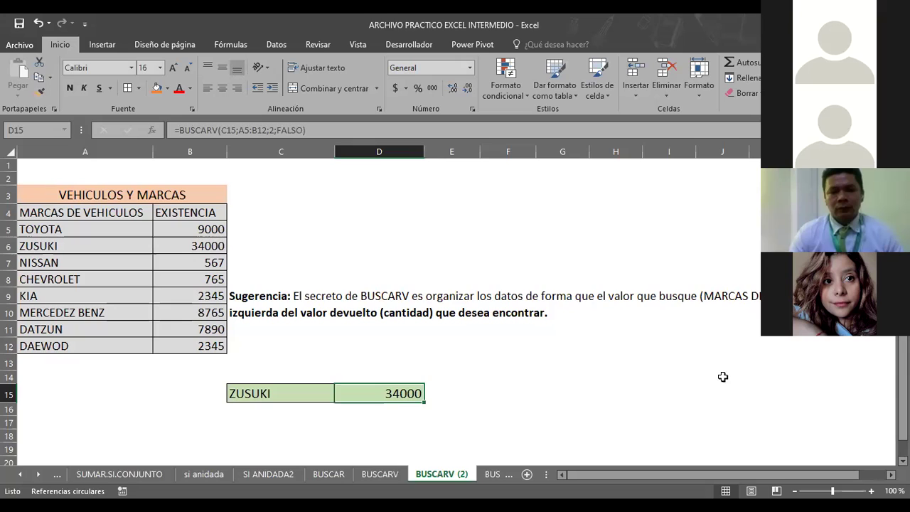
pyautogui.scroll(-1, 723, 377)
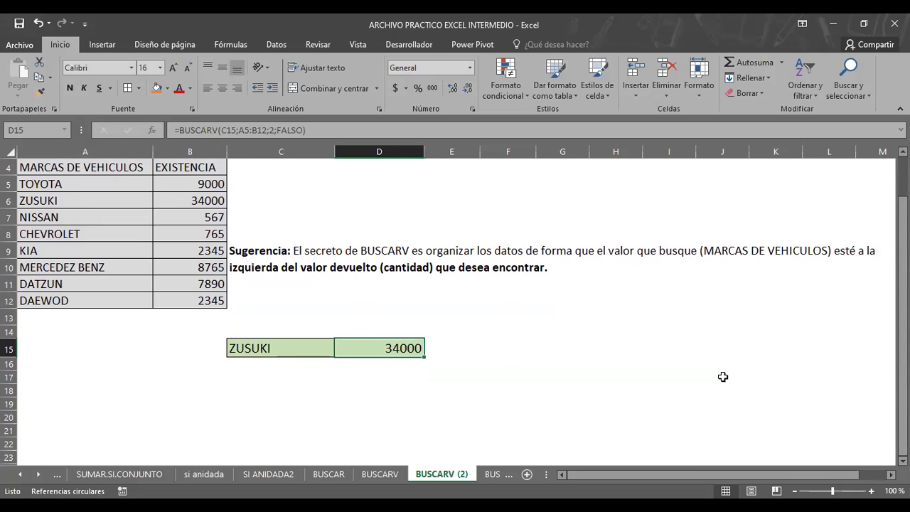
pyautogui.scroll(1, 723, 376)
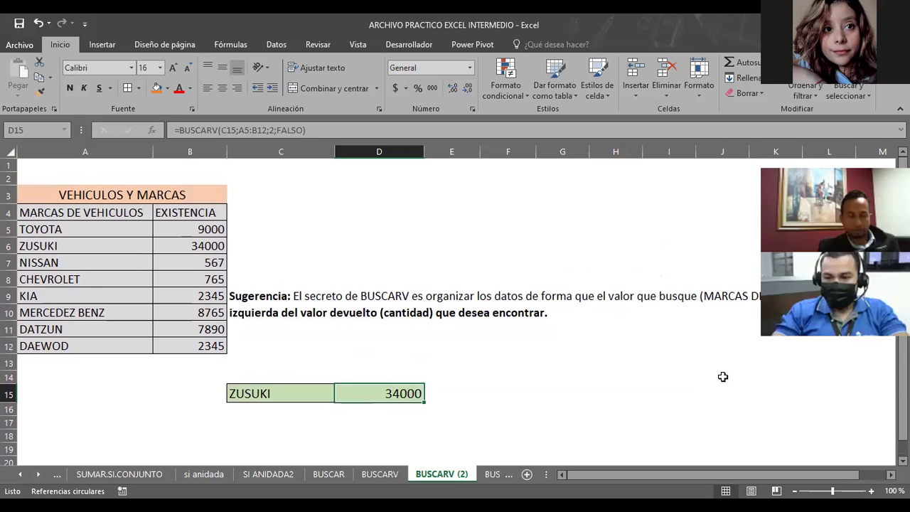
pyautogui.click(190, 406)
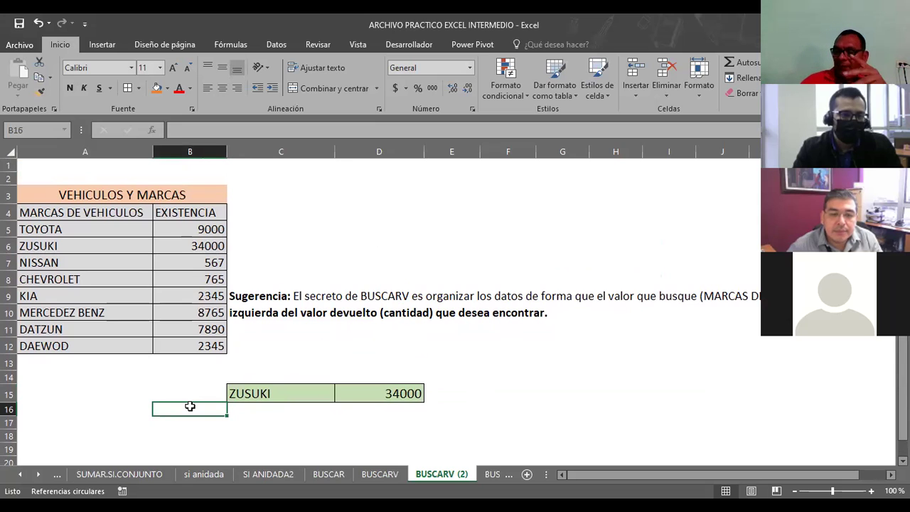
pyautogui.click(303, 401)
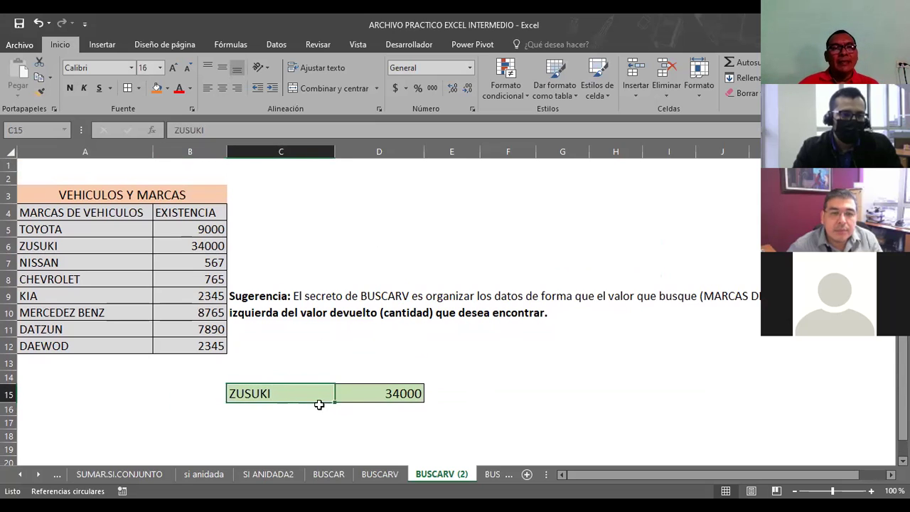
pyautogui.click(376, 396)
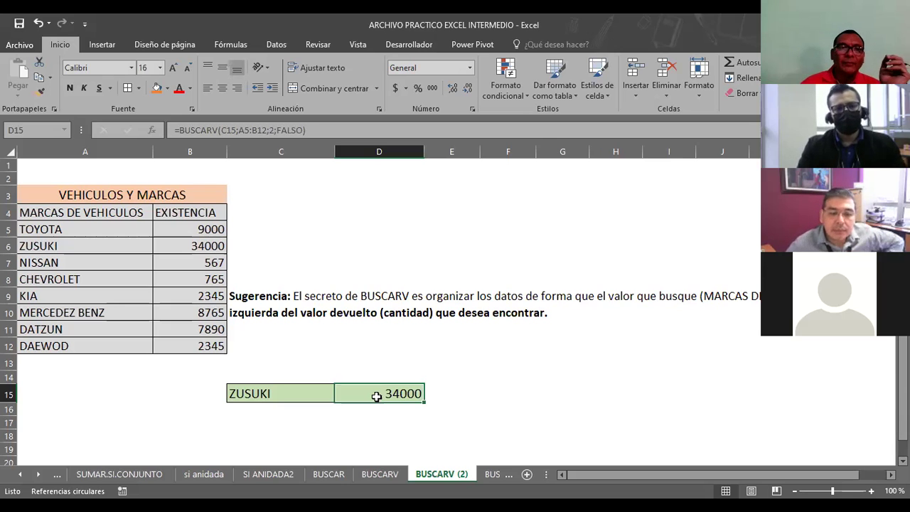
pyautogui.click(311, 211)
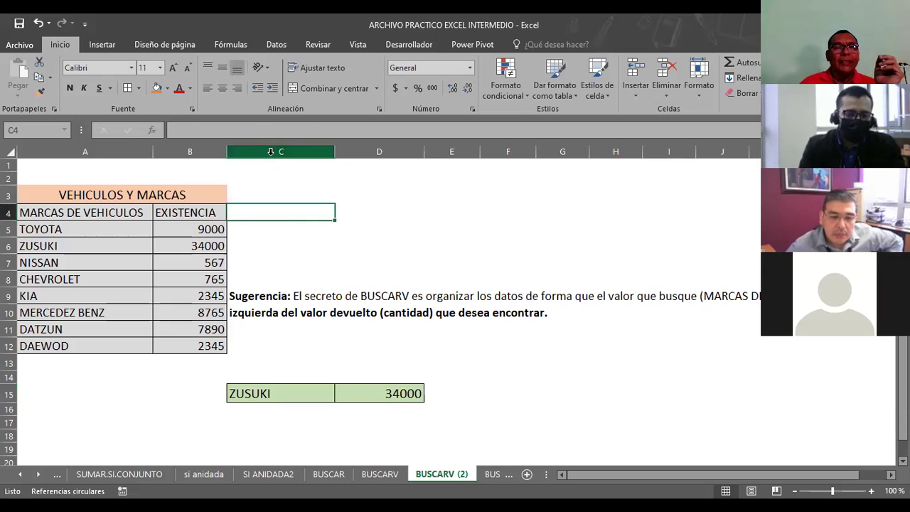
# Insert a blank column C and confirm the ZUSUKI lookup now references D15.
pyautogui.click(270, 151)
pyautogui.rightClick(274, 156)
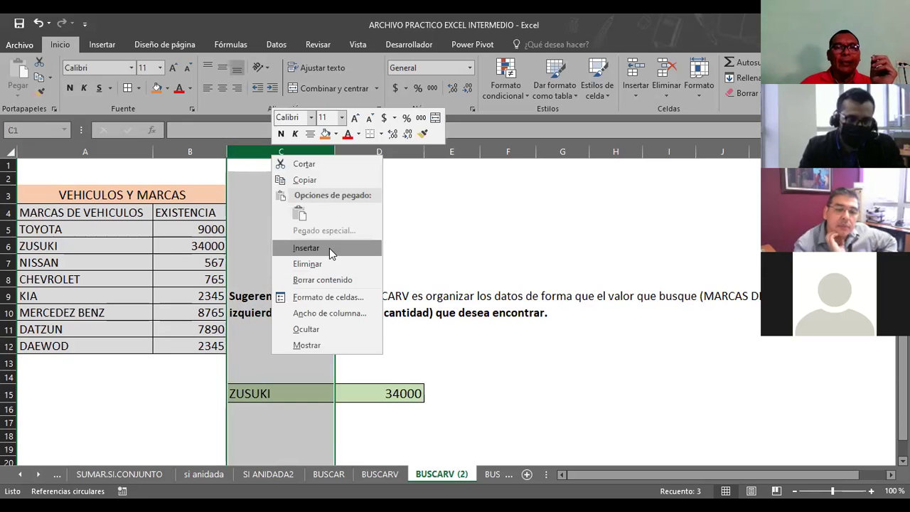
pyautogui.click(329, 248)
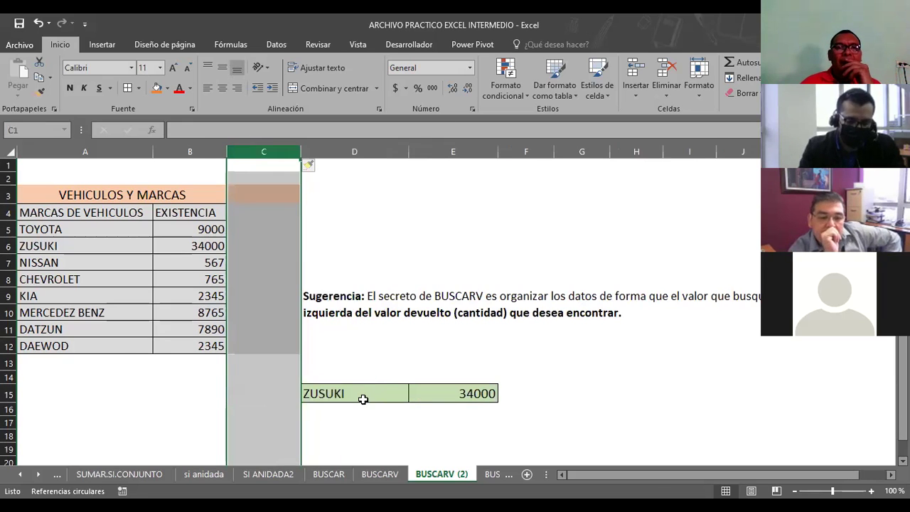
pyautogui.click(362, 397)
pyautogui.click(466, 393)
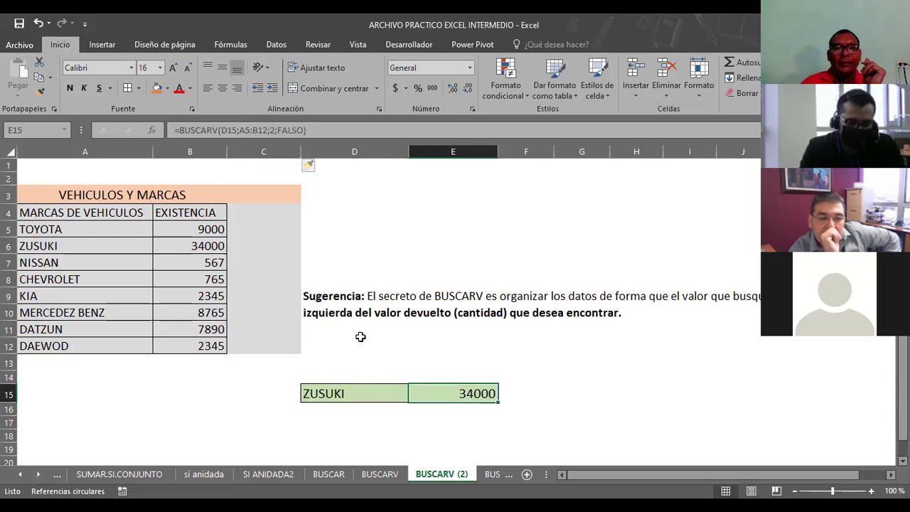
# Enter header ESTADO in C4 with values 5, 7, 10, 2, 5, 7, 8, 9 below.
pyautogui.click(251, 215)
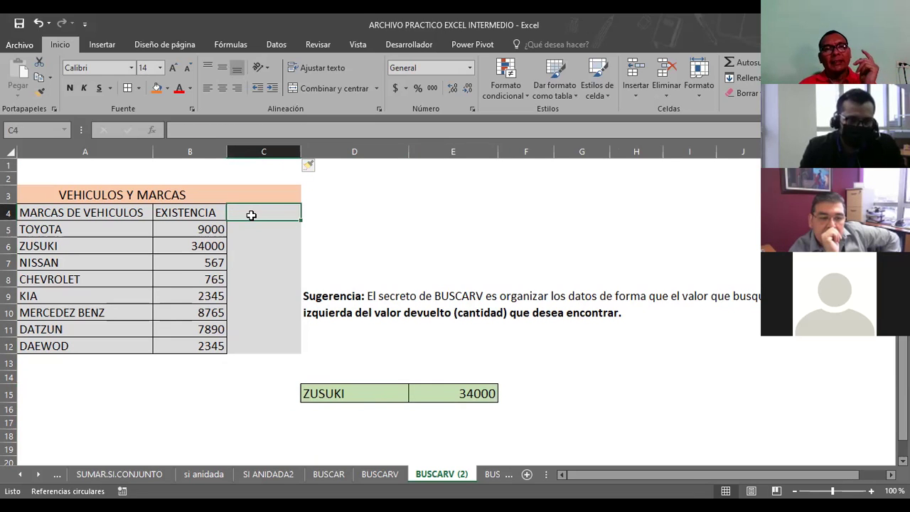
pyautogui.write('ES')
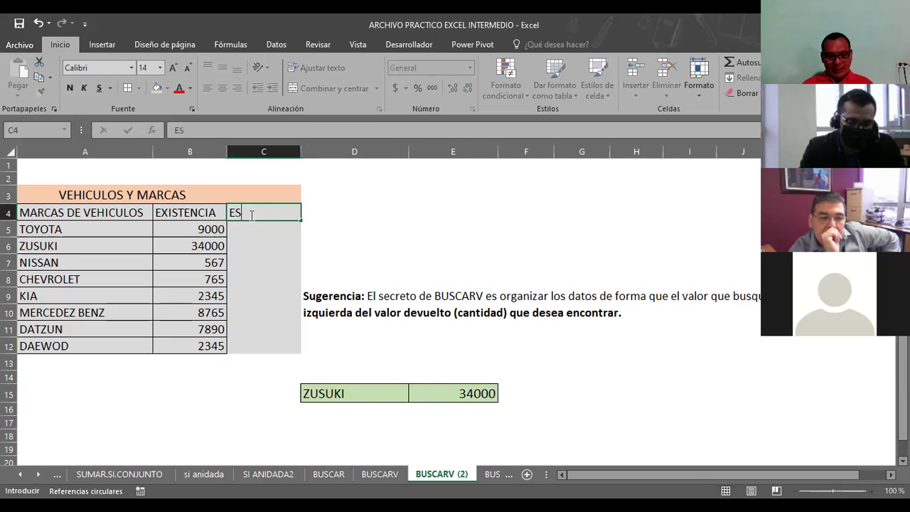
pyautogui.write('TADO')
pyautogui.press('Return')
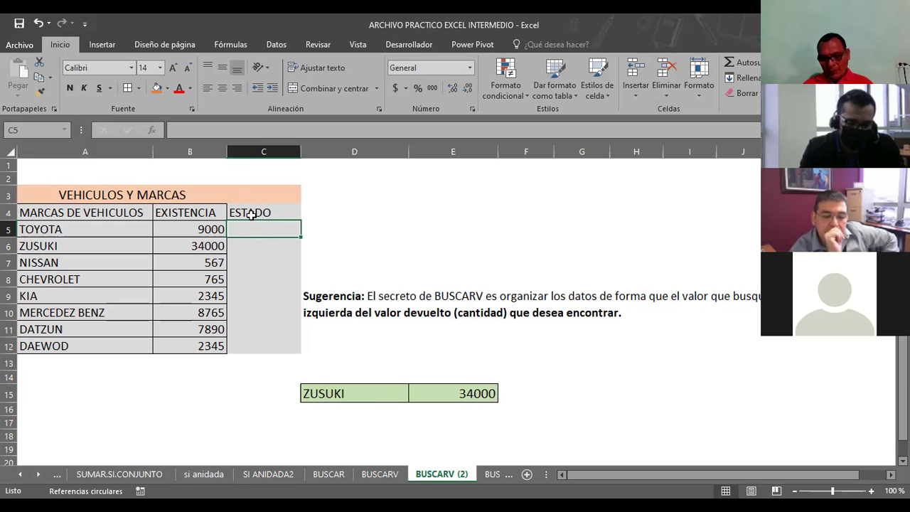
pyautogui.write('5')
pyautogui.press('Return')
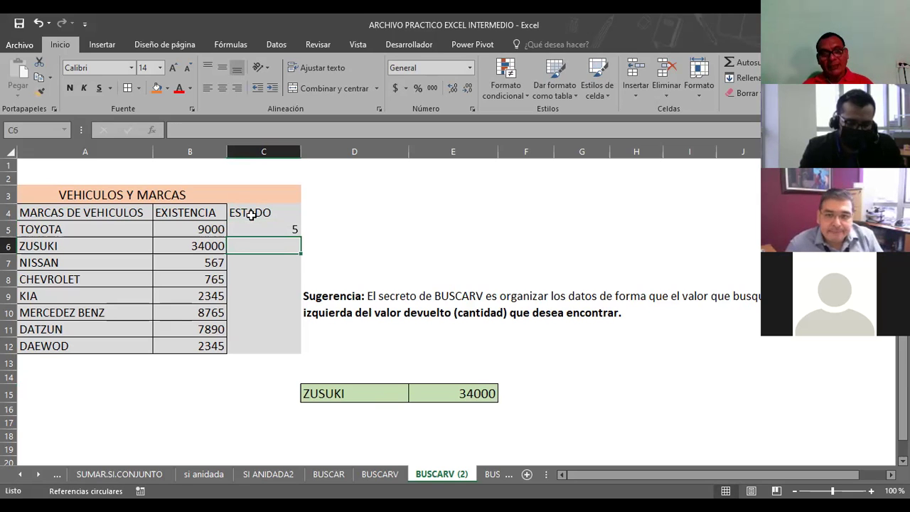
pyautogui.write('7')
pyautogui.press('Return')
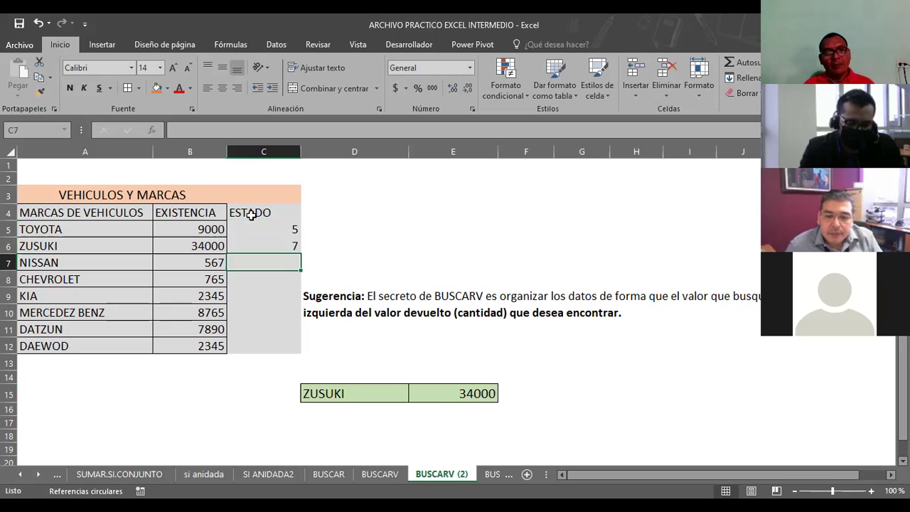
pyautogui.write('10')
pyautogui.press('Return')
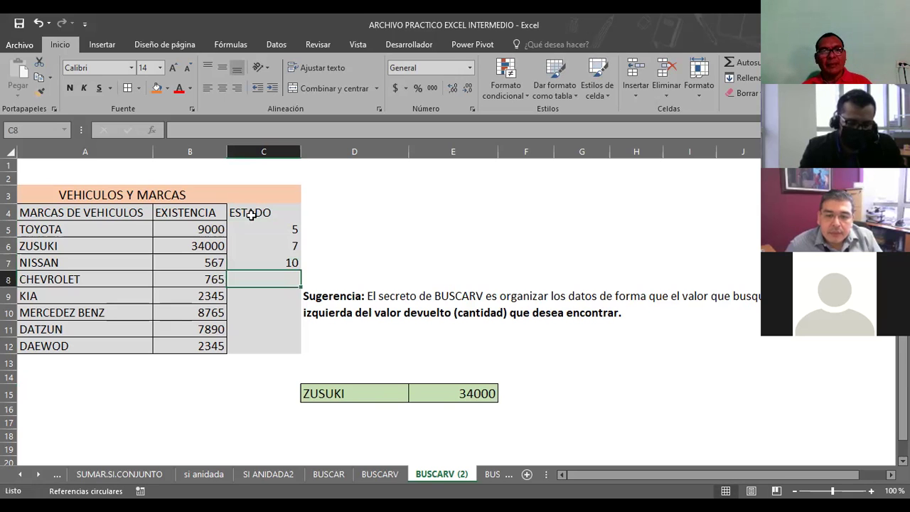
pyautogui.write('2')
pyautogui.press('Return')
pyautogui.write('5')
pyautogui.press('Return')
pyautogui.write('7')
pyautogui.press('Return')
pyautogui.write('8')
pyautogui.press('Return')
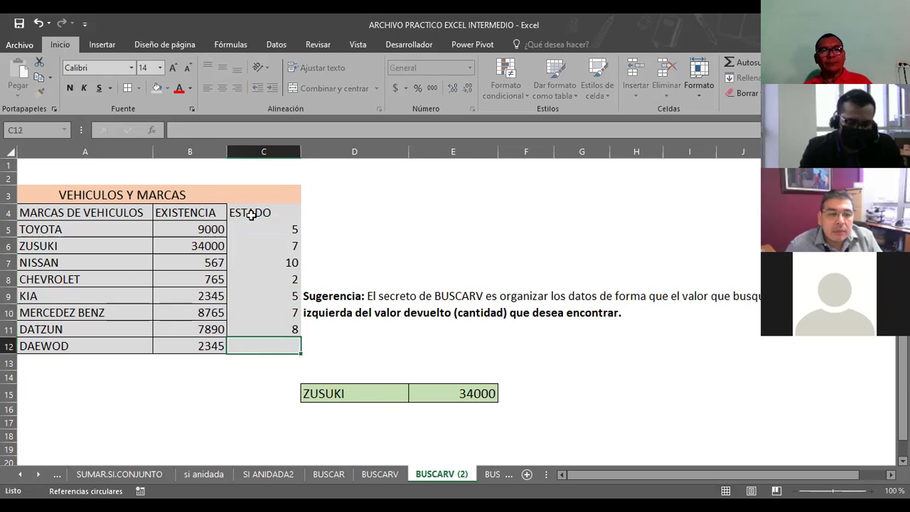
pyautogui.write('9')
pyautogui.press('Return')
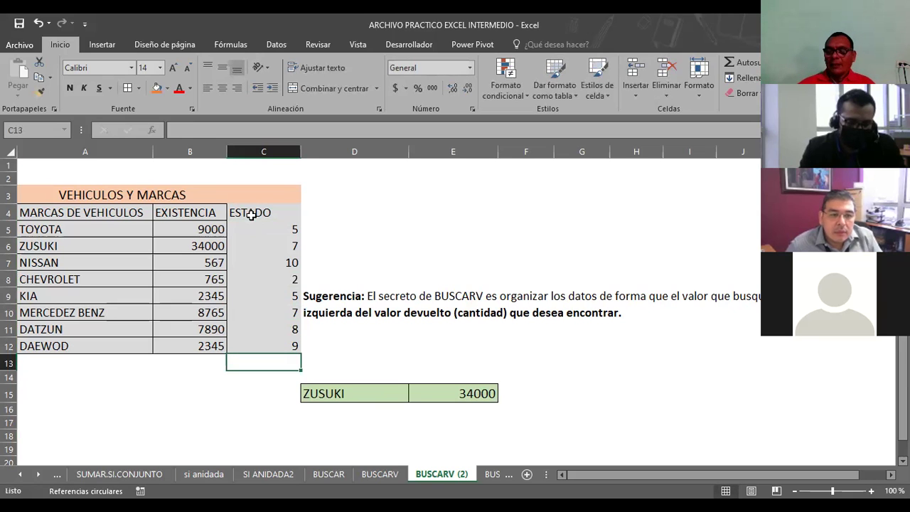
# Apply borders to the ESTADO cells C4:C12.
pyautogui.moveTo(250, 215); pyautogui.dragTo(248, 347)
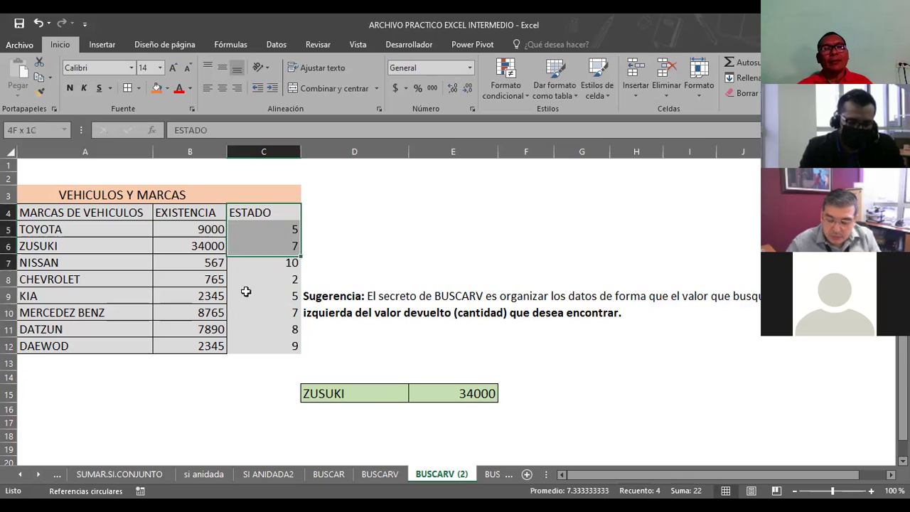
pyautogui.click(127, 91)
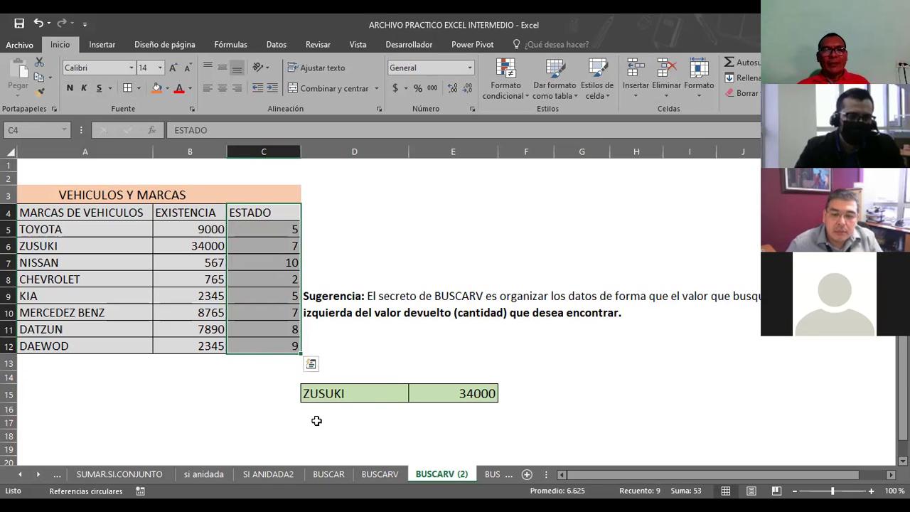
pyautogui.click(324, 419)
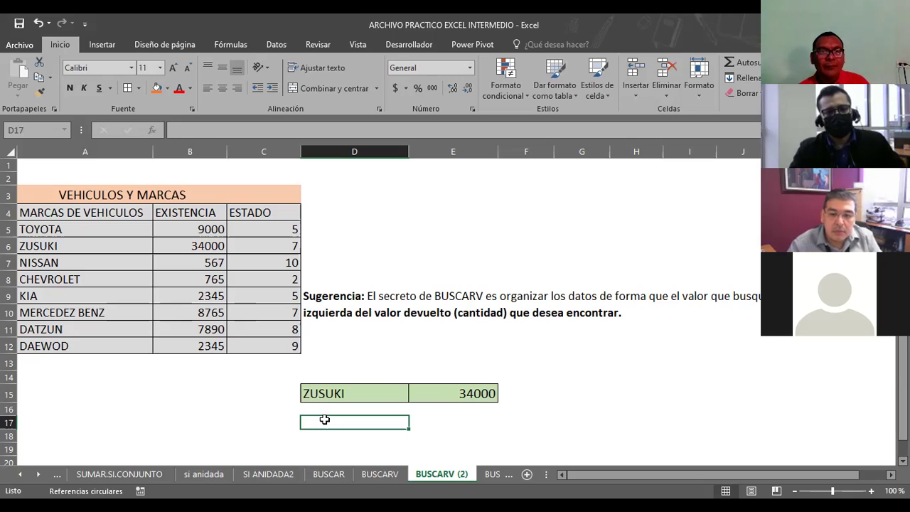
pyautogui.write('=')
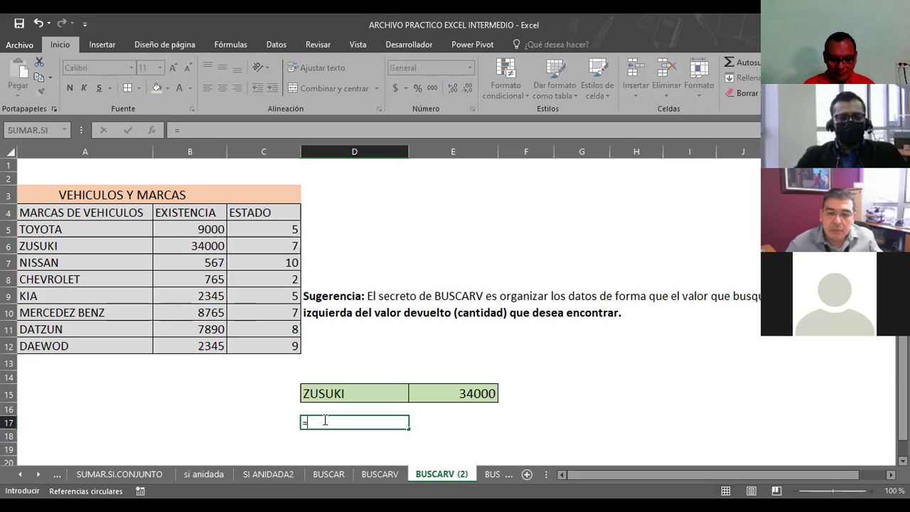
pyautogui.write('BUSCAR')
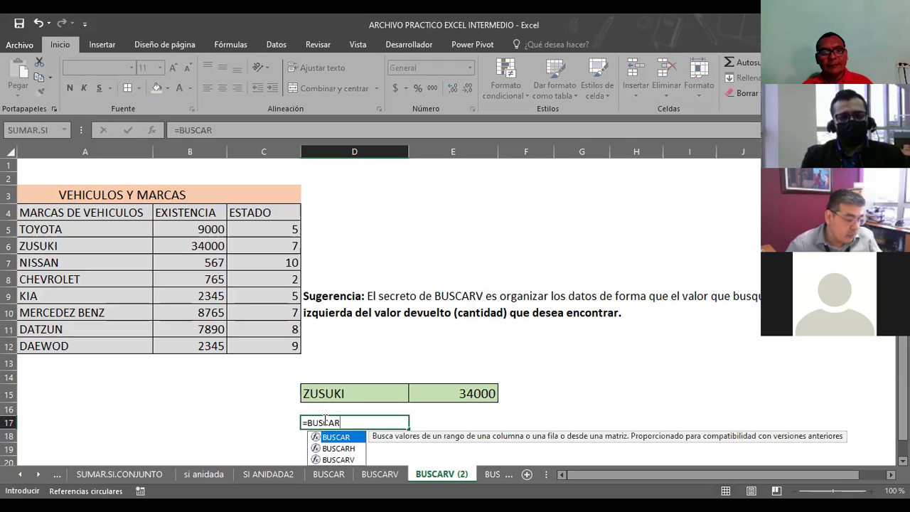
pyautogui.write('V(')
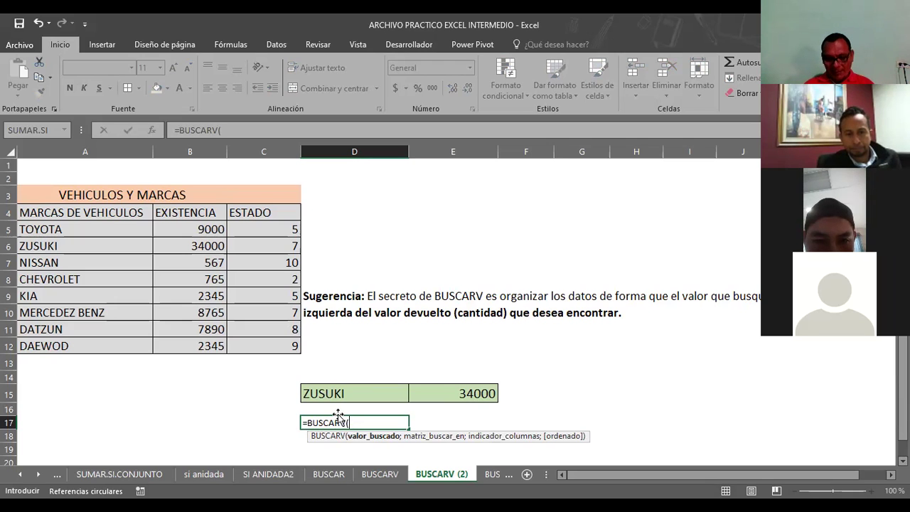
pyautogui.write('D16')
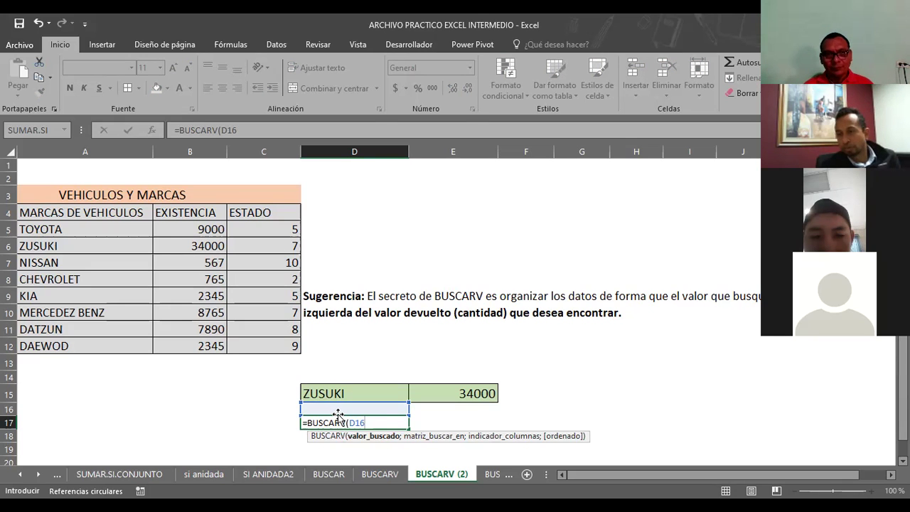
pyautogui.write(';')
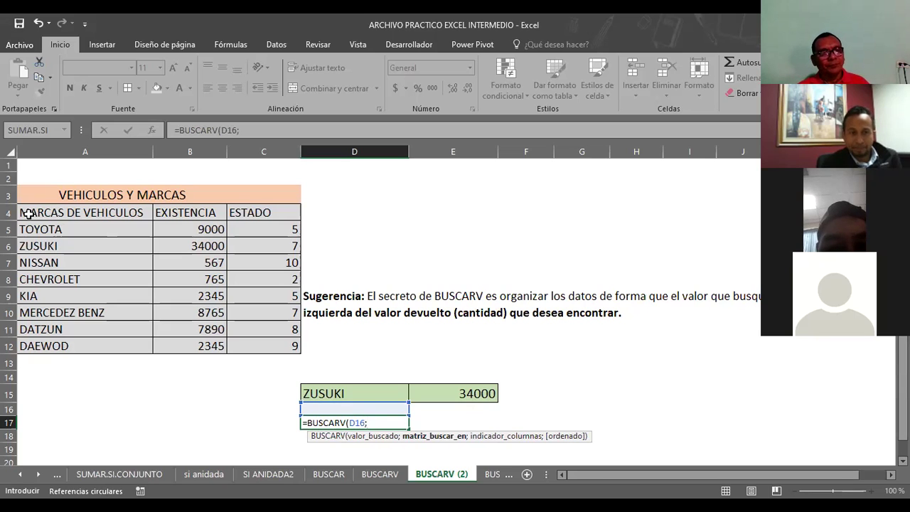
pyautogui.click(42, 231)
pyautogui.moveTo(42, 231)
pyautogui.mouseDown()
pyautogui.moveTo(244, 319)
pyautogui.moveTo(254, 339)
pyautogui.mouseUp()
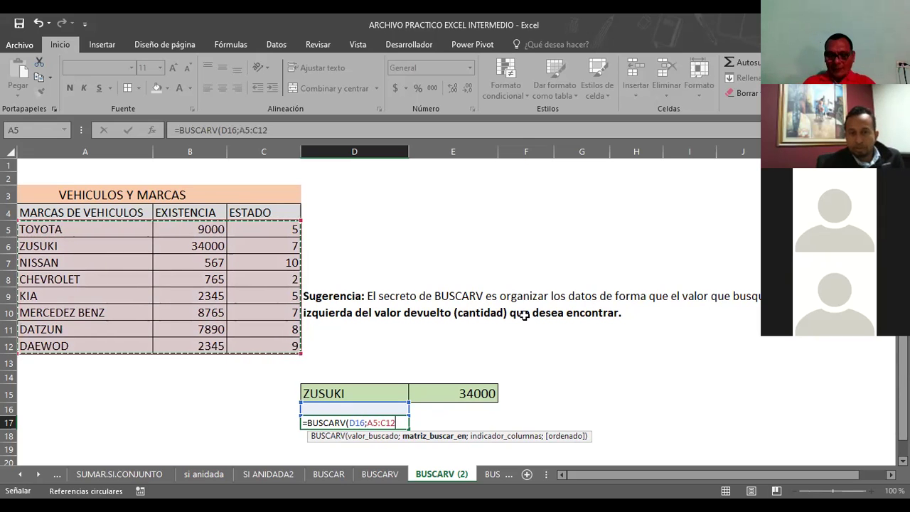
pyautogui.write(';')
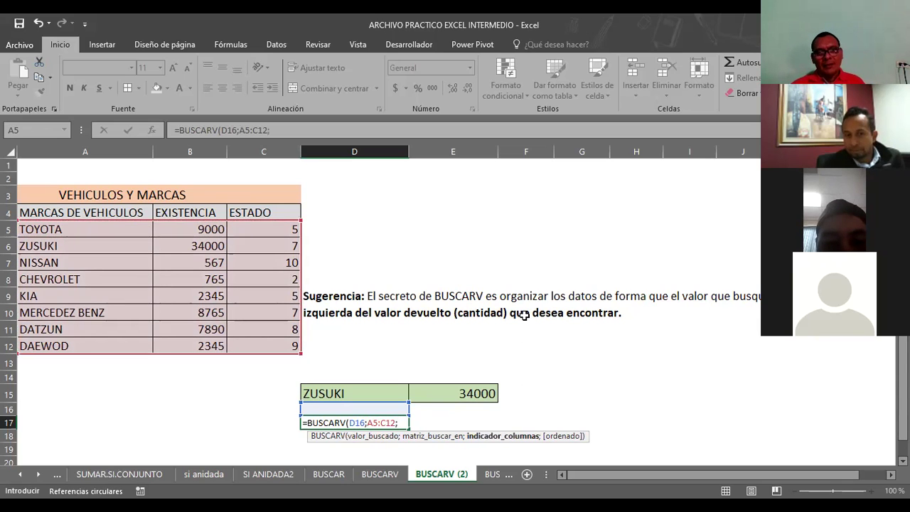
pyautogui.write('3')
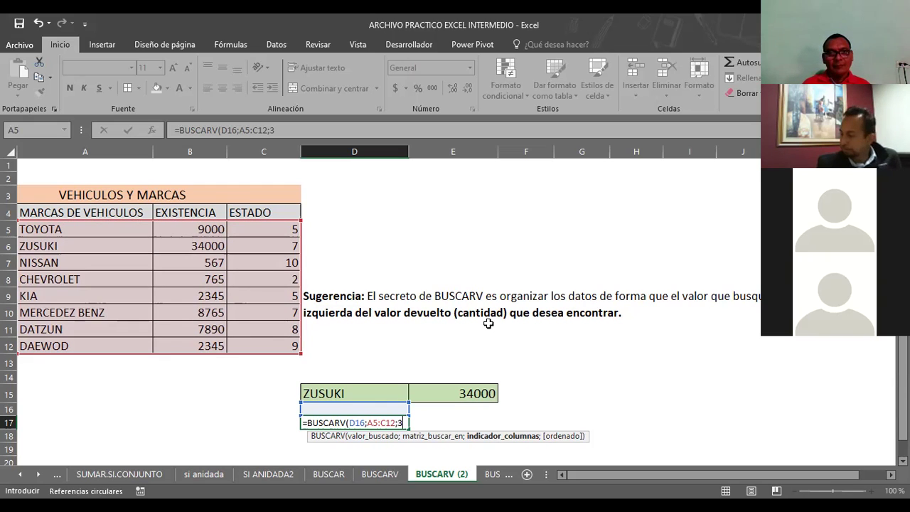
pyautogui.write(';')
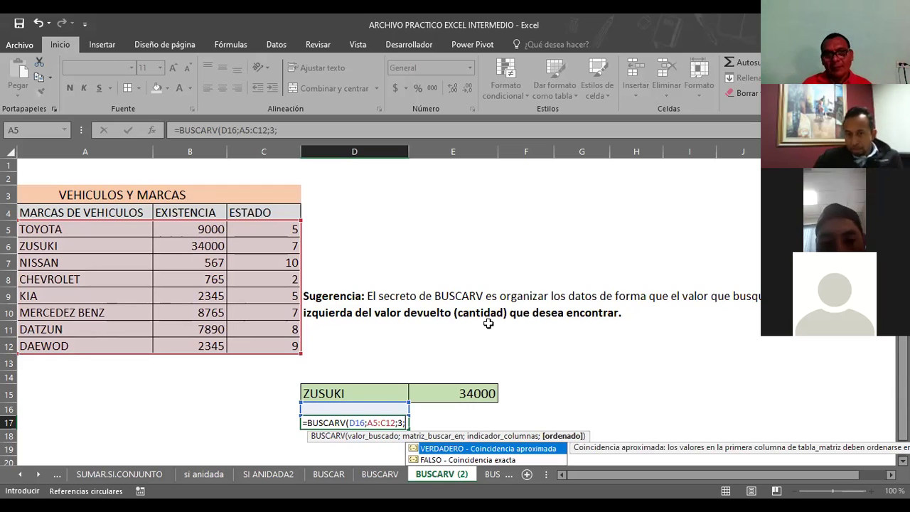
pyautogui.press('Down')
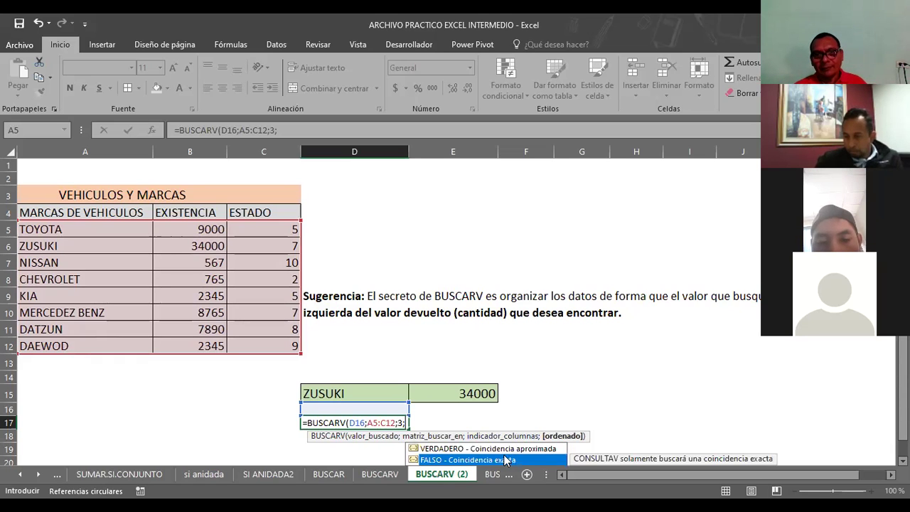
pyautogui.click(421, 456)
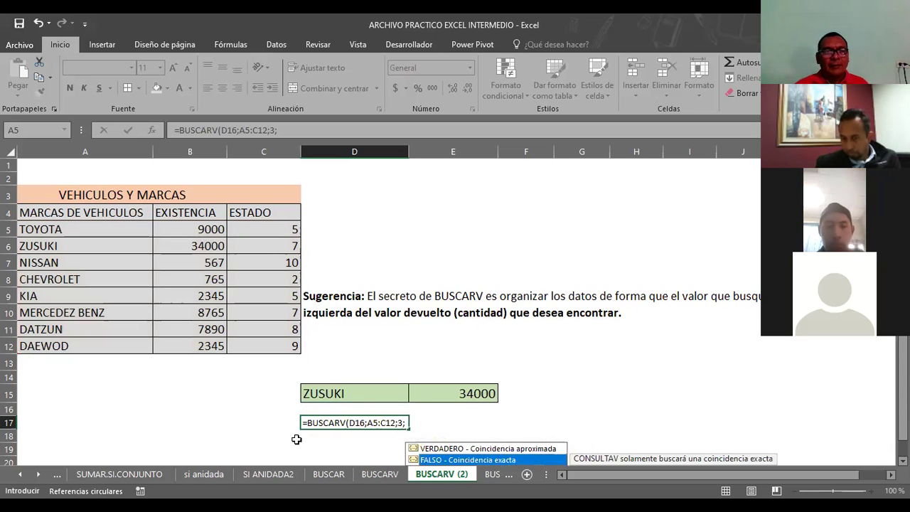
pyautogui.click(506, 422)
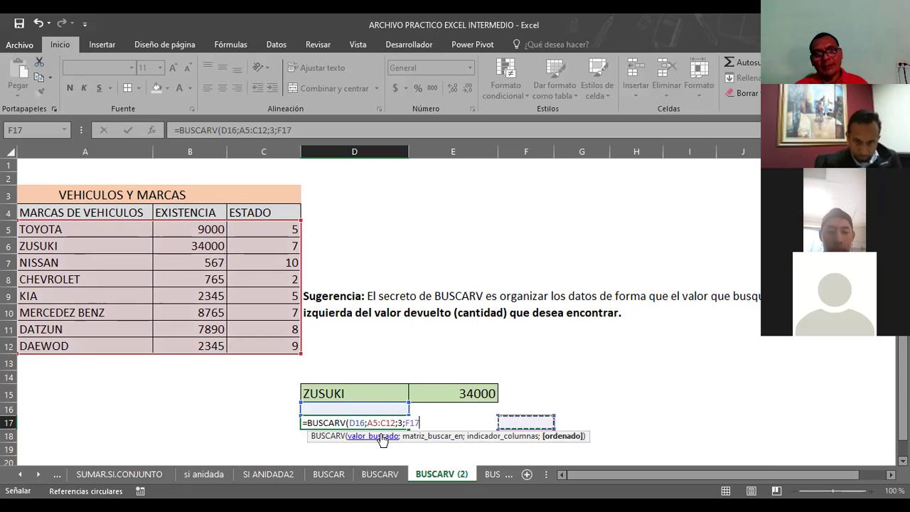
pyautogui.press('Escape')
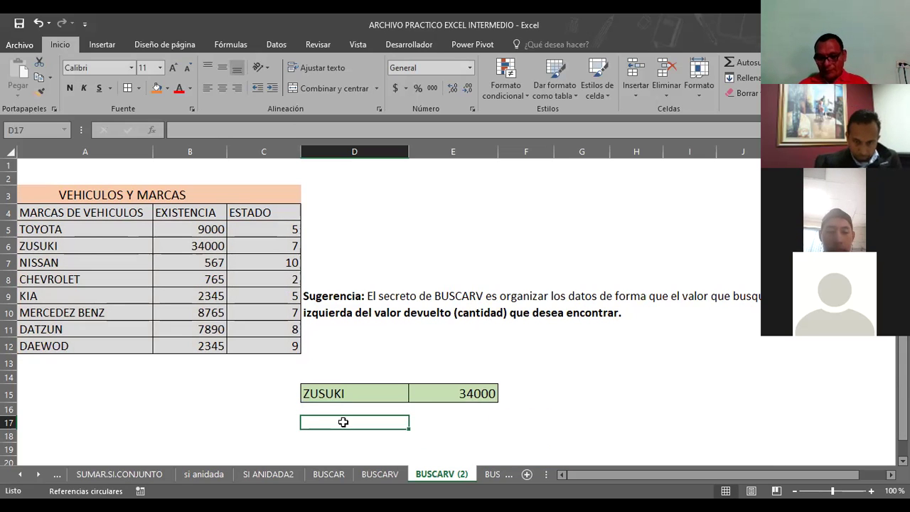
# Enter =BUSCARV(D16;A5:C12;3;FALSO) in D17, which shows #N/A for now.
pyautogui.write('=B')
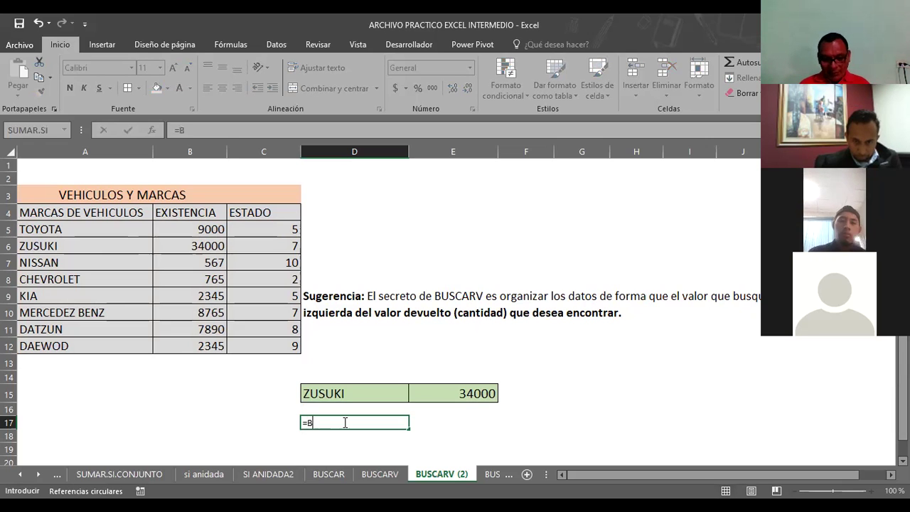
pyautogui.write('USCAR')
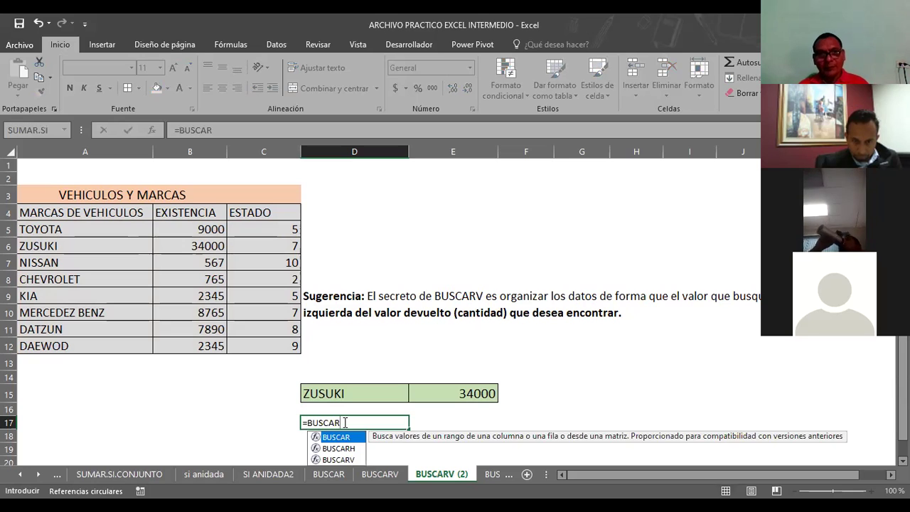
pyautogui.write('V(')
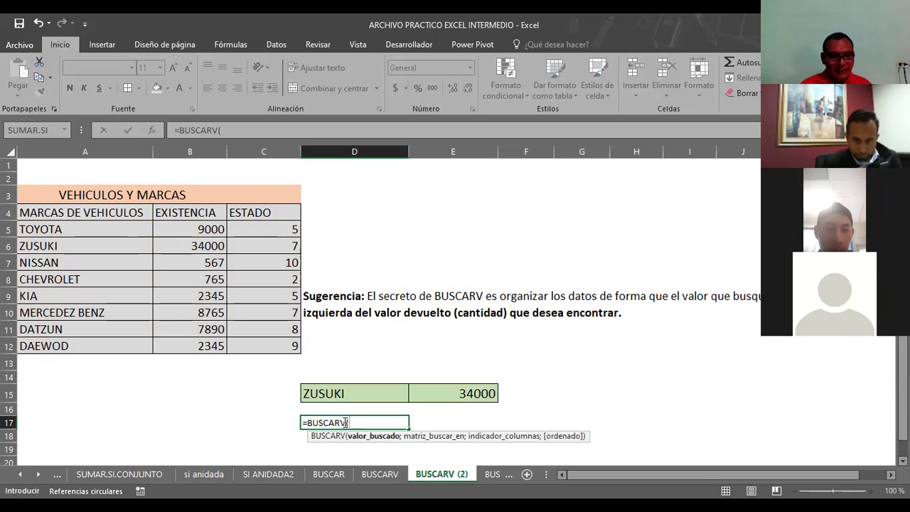
pyautogui.press('Up')
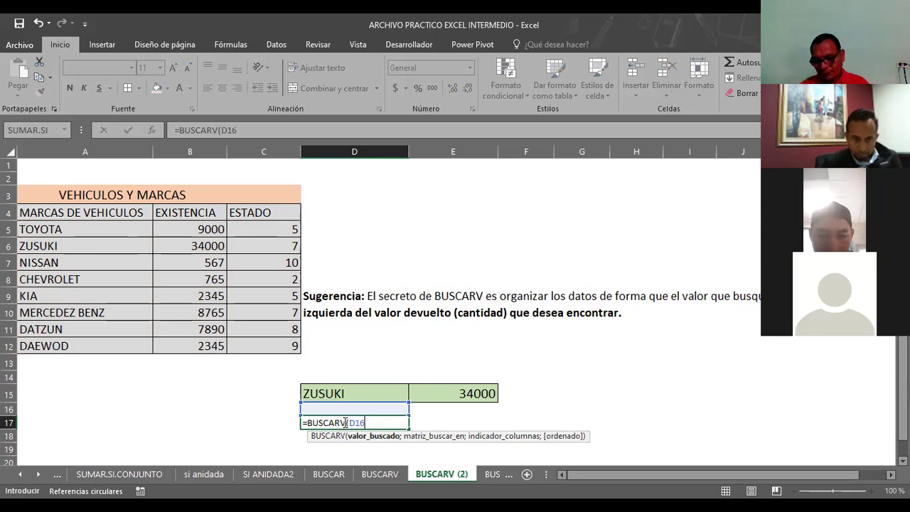
pyautogui.write(';')
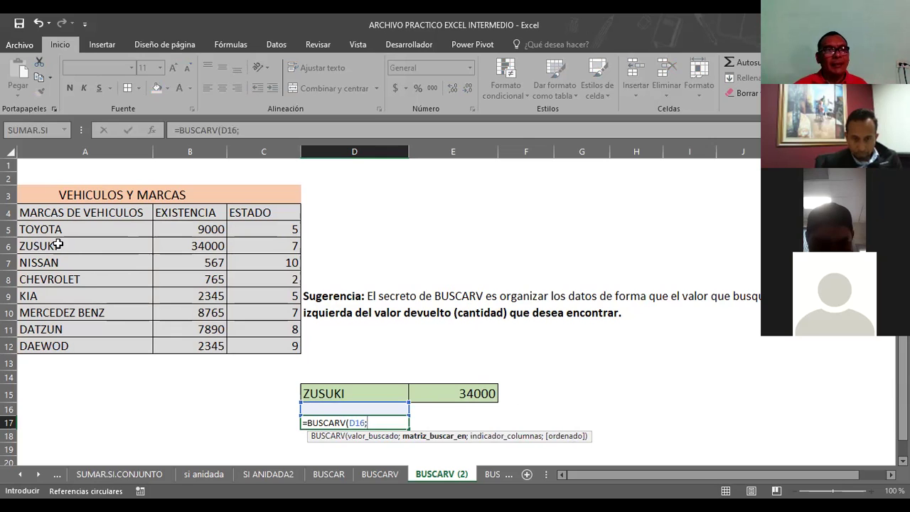
pyautogui.click(36, 228)
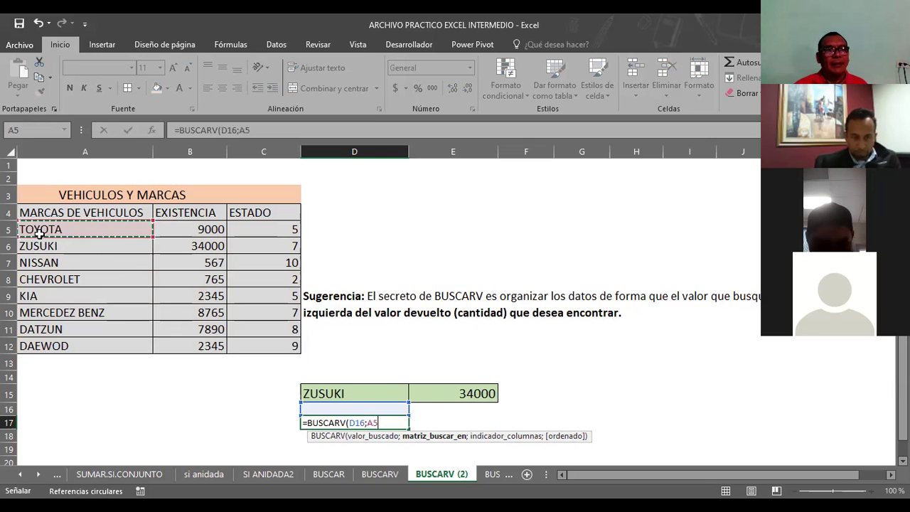
pyautogui.keyDown('shift'); pyautogui.click(286, 347); pyautogui.keyUp('shift')
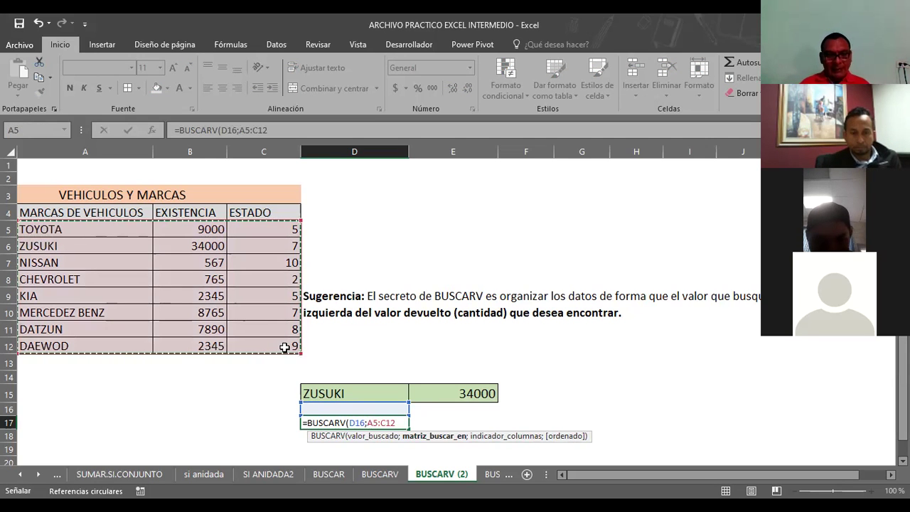
pyautogui.write(';3')
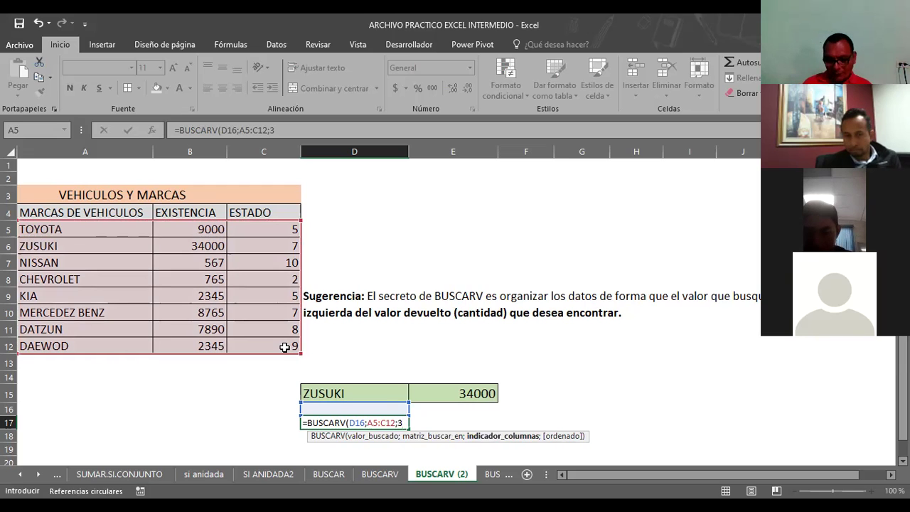
pyautogui.write(';FALSO')
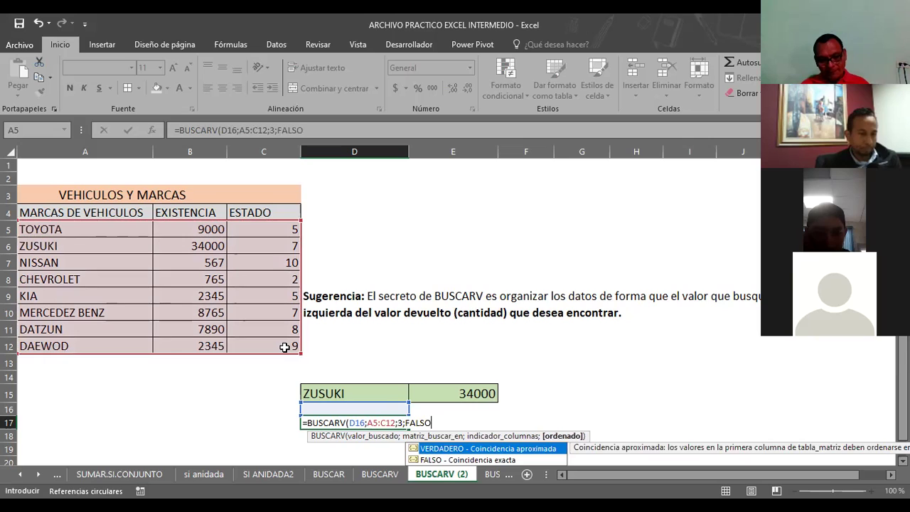
pyautogui.write(')')
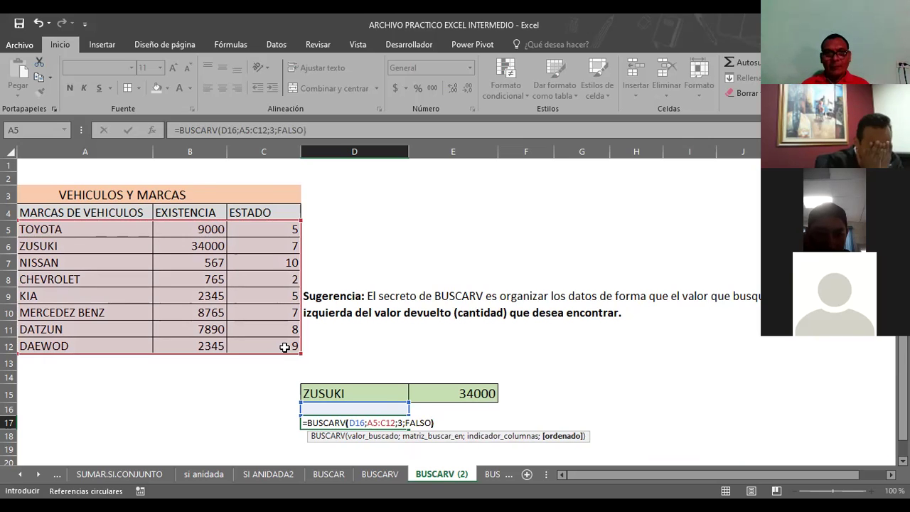
pyautogui.press('Return')
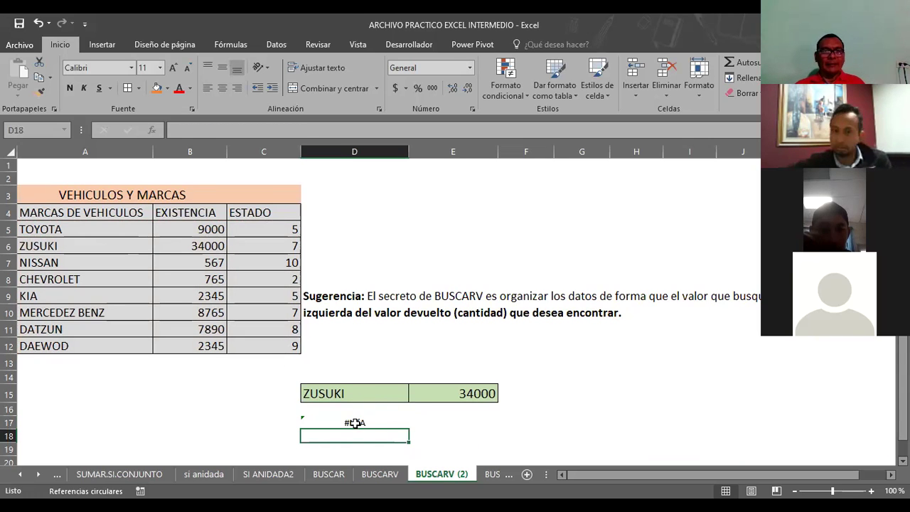
pyautogui.click(355, 423)
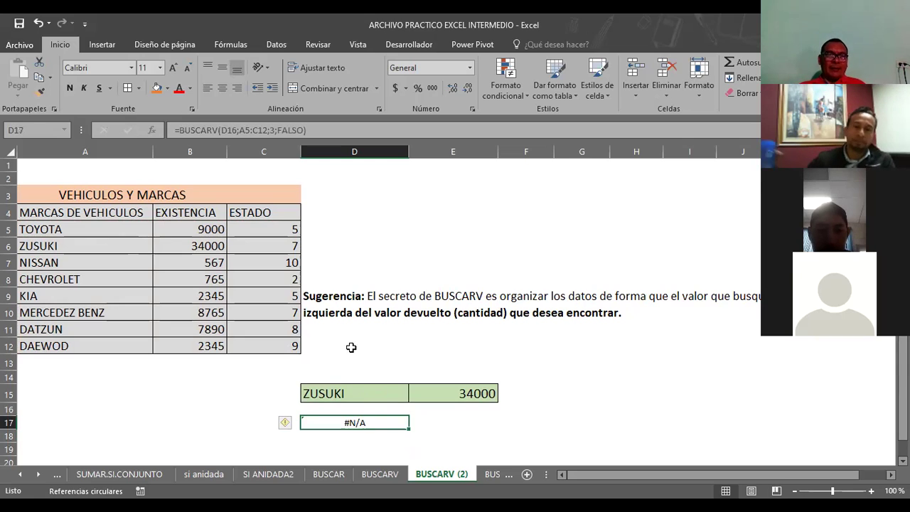
pyautogui.click(412, 350)
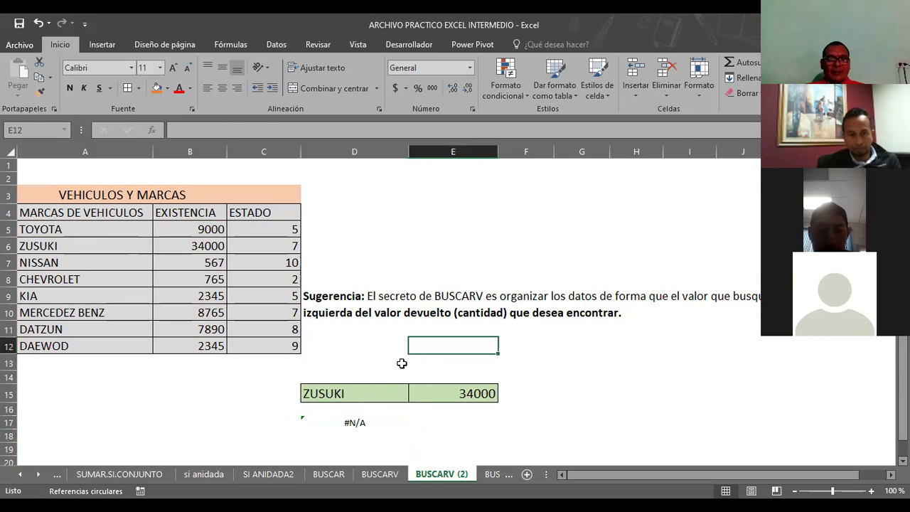
pyautogui.click(347, 423)
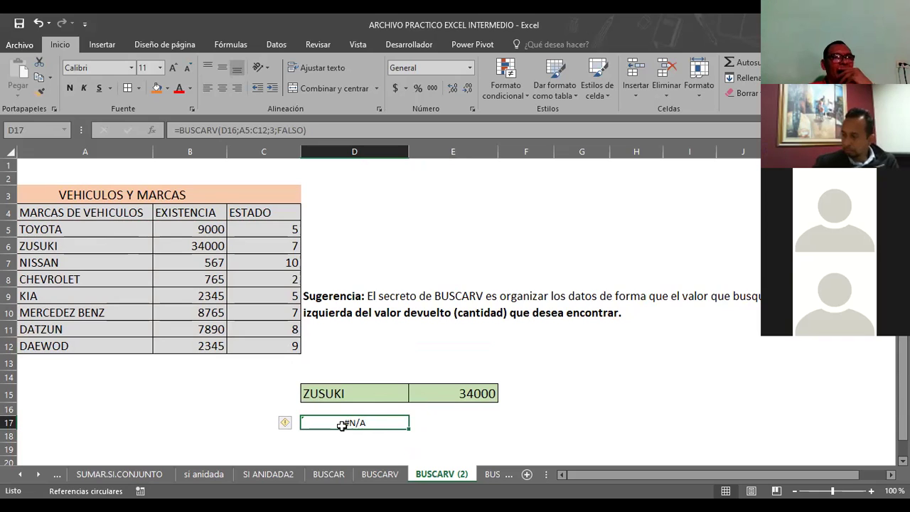
# Put KIA in D16 so the D17 lookup returns 5.
pyautogui.click(340, 411)
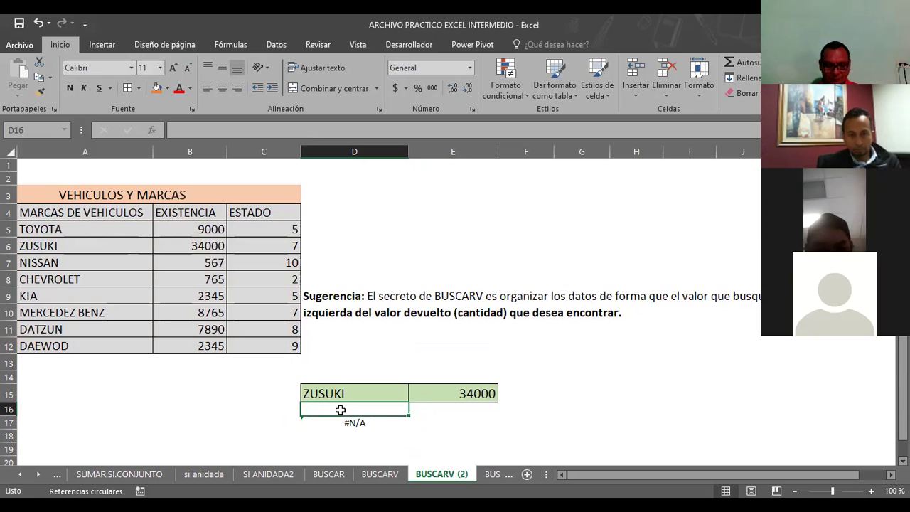
pyautogui.write('KIA')
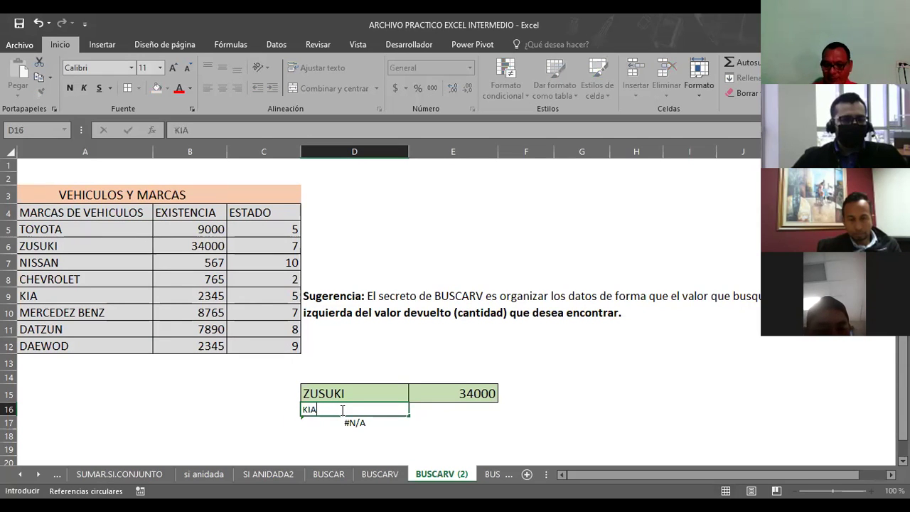
pyautogui.press('Return')
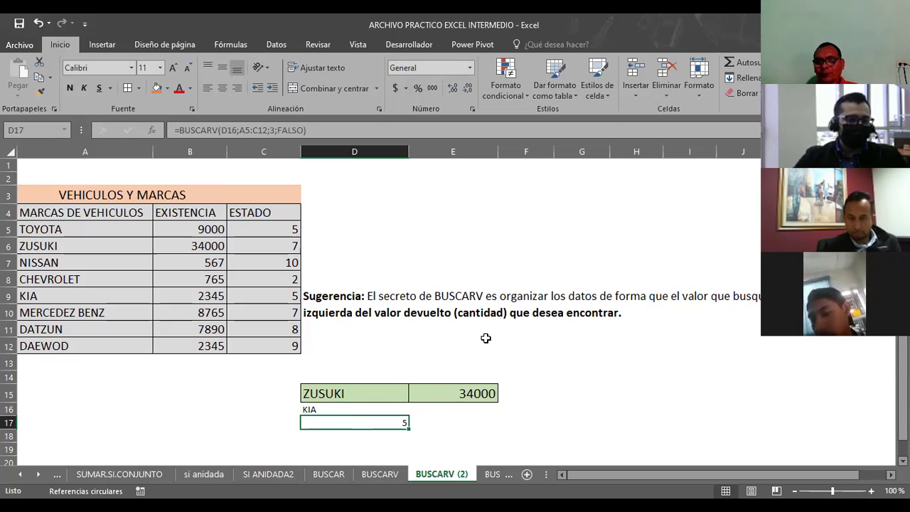
# Inspect the table cells and the ZUSUKI lookup cell.
pyautogui.click(145, 368)
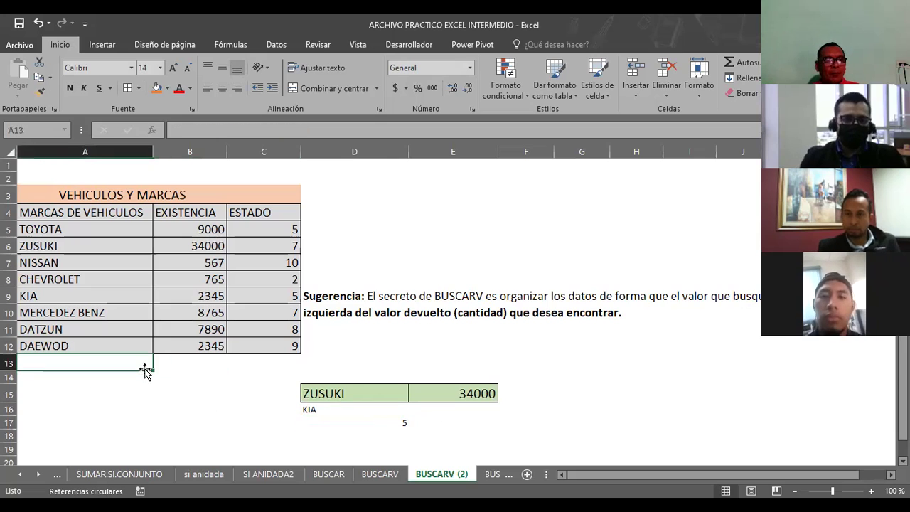
pyautogui.click(254, 363)
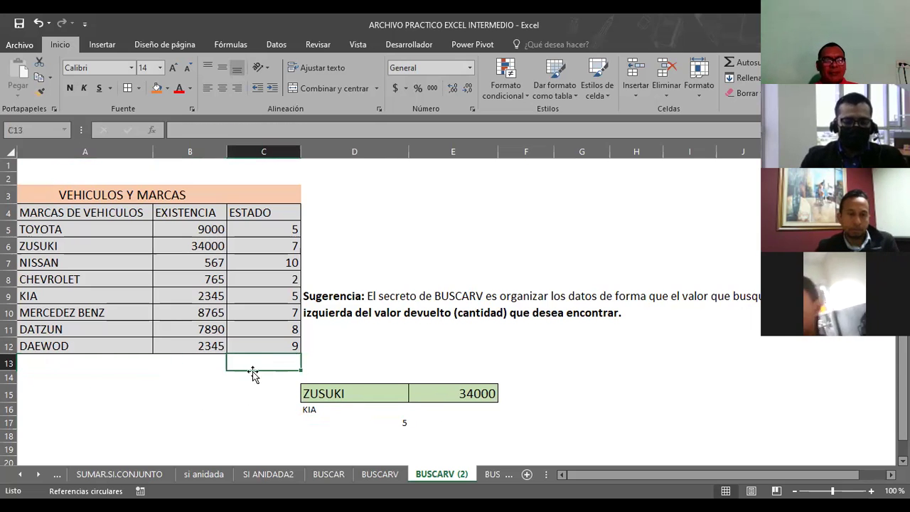
pyautogui.click(136, 392)
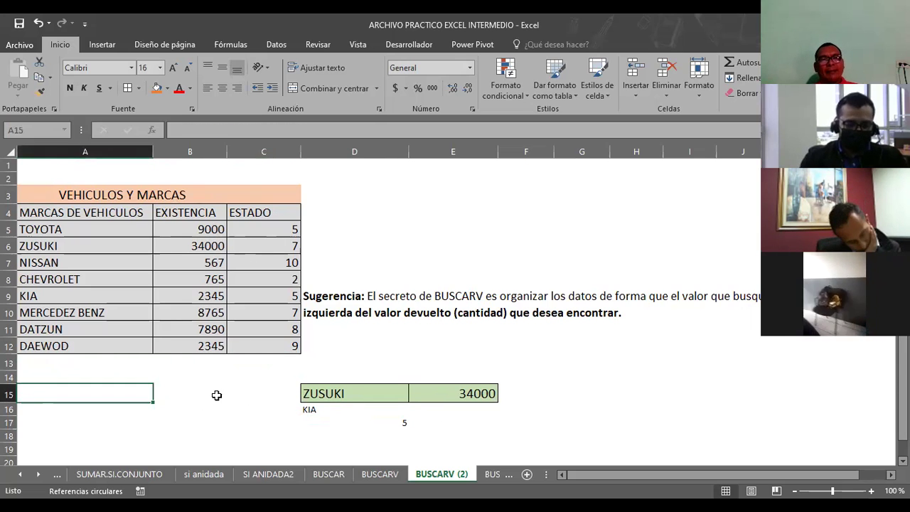
pyautogui.click(237, 375)
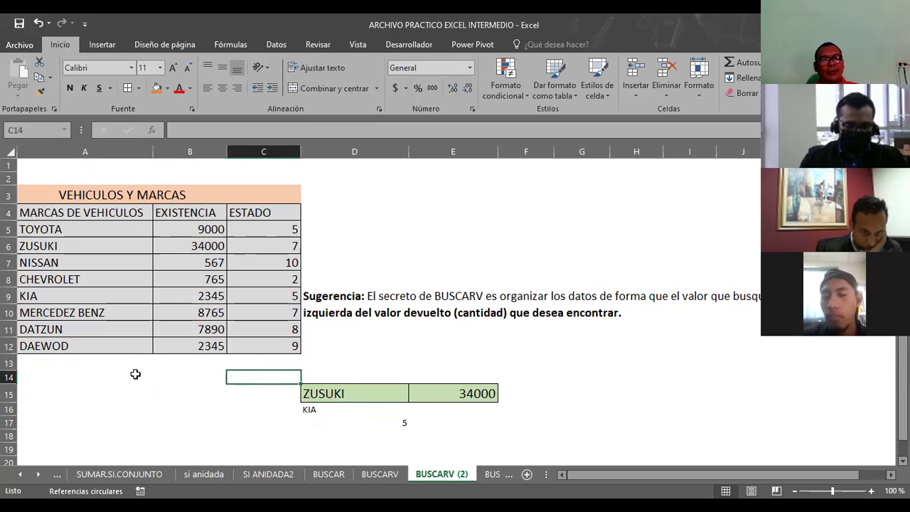
pyautogui.click(169, 368)
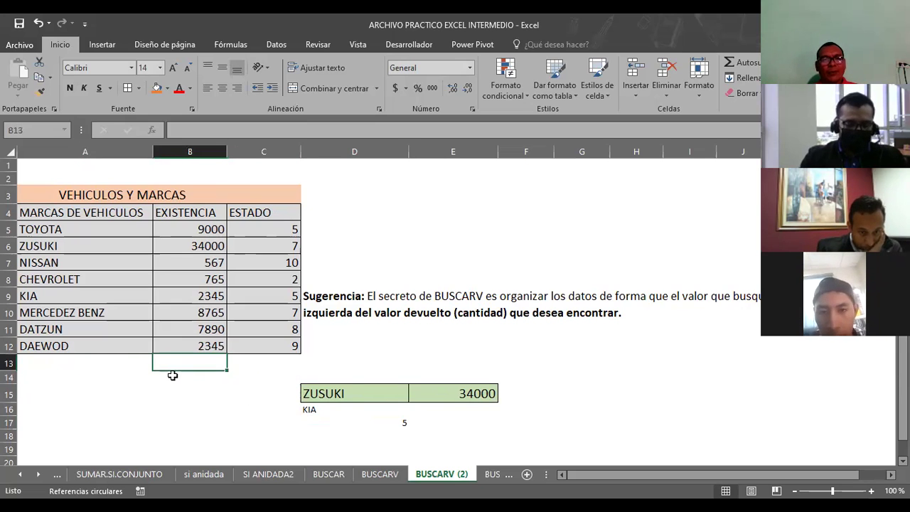
pyautogui.click(172, 374)
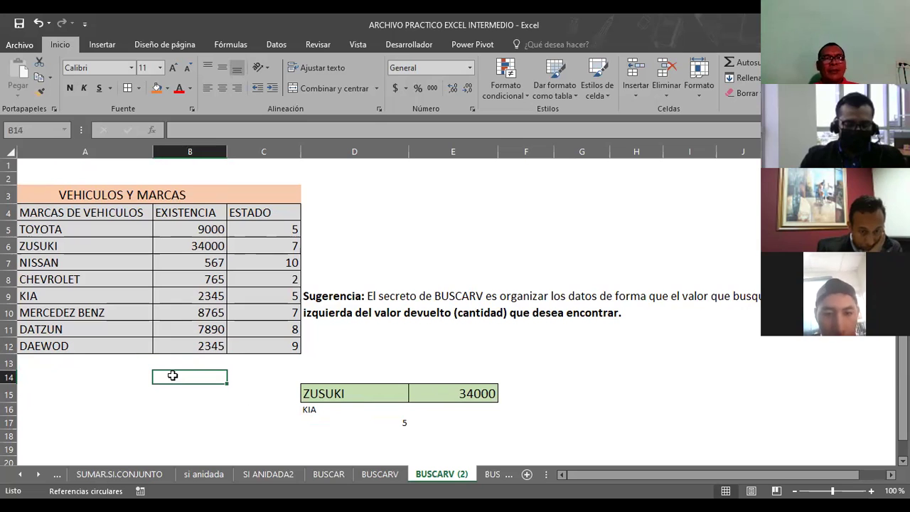
pyautogui.click(239, 410)
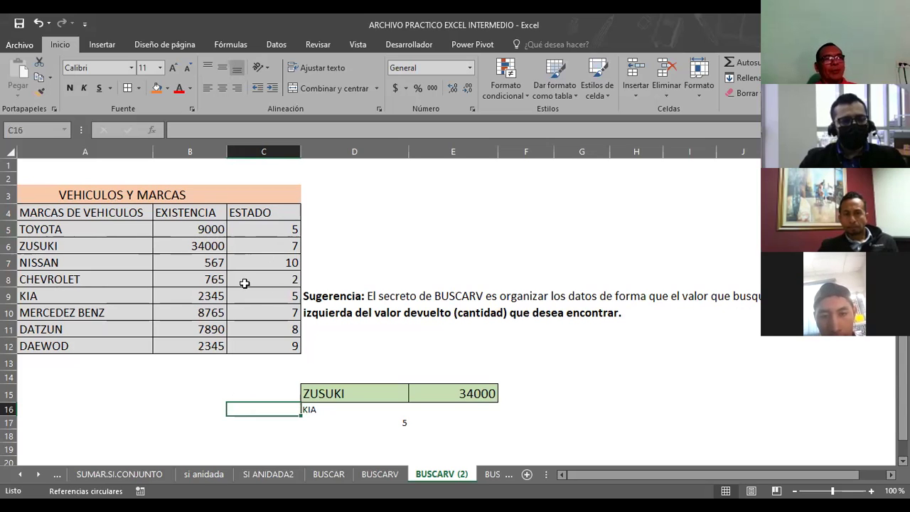
pyautogui.click(340, 192)
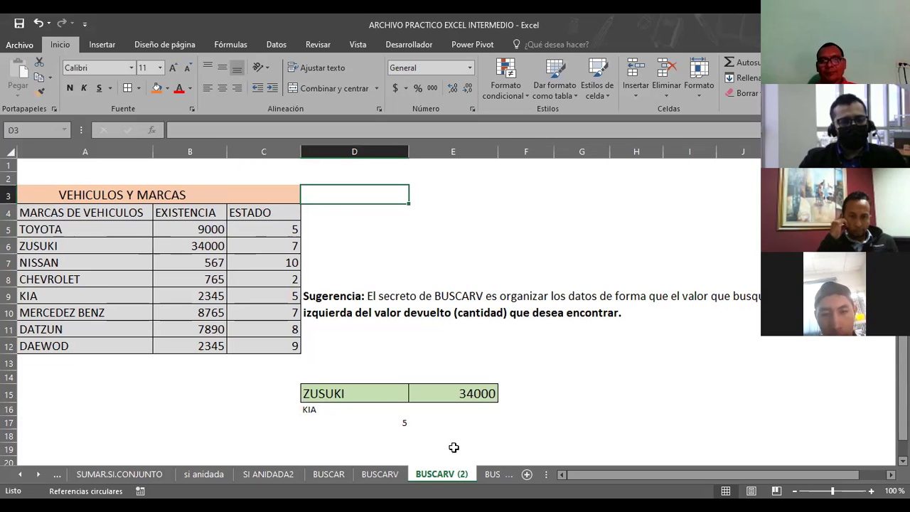
pyautogui.click(339, 394)
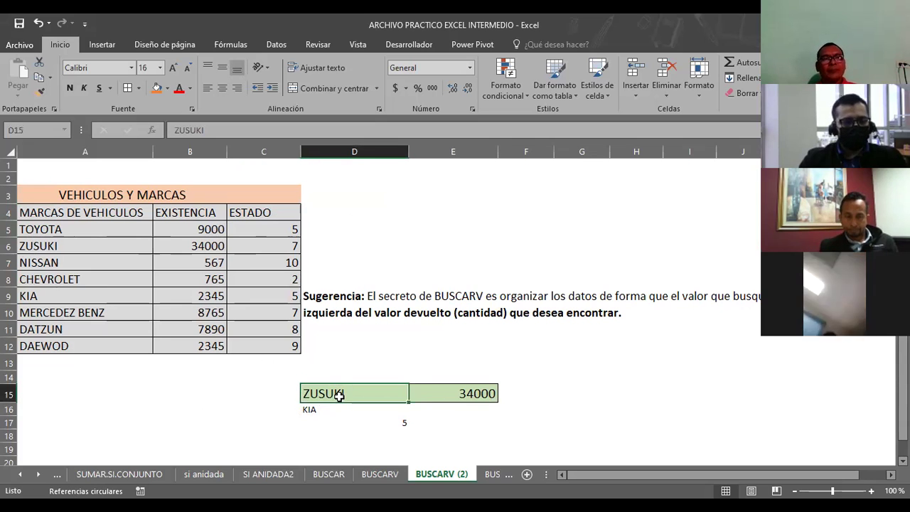
pyautogui.click(412, 347)
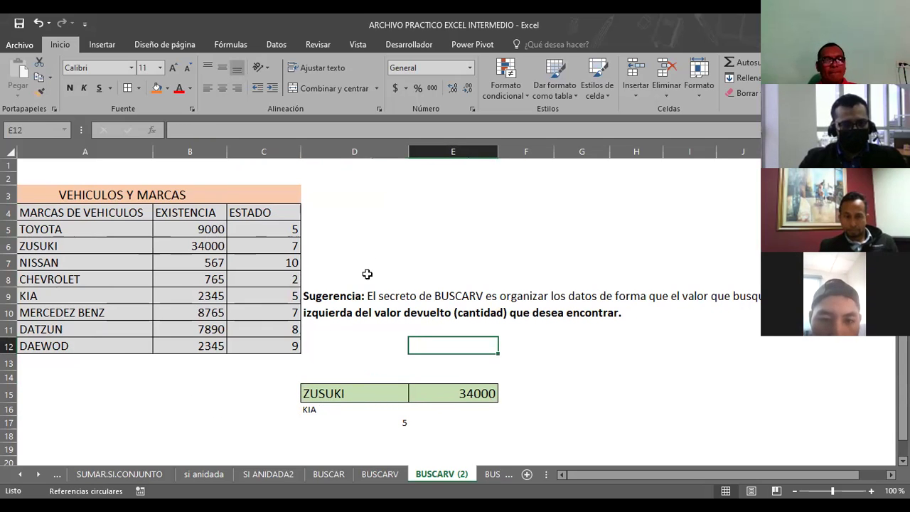
# Insert an empty column D beside ESTADO and select its cells D4:D12.
pyautogui.click(321, 212)
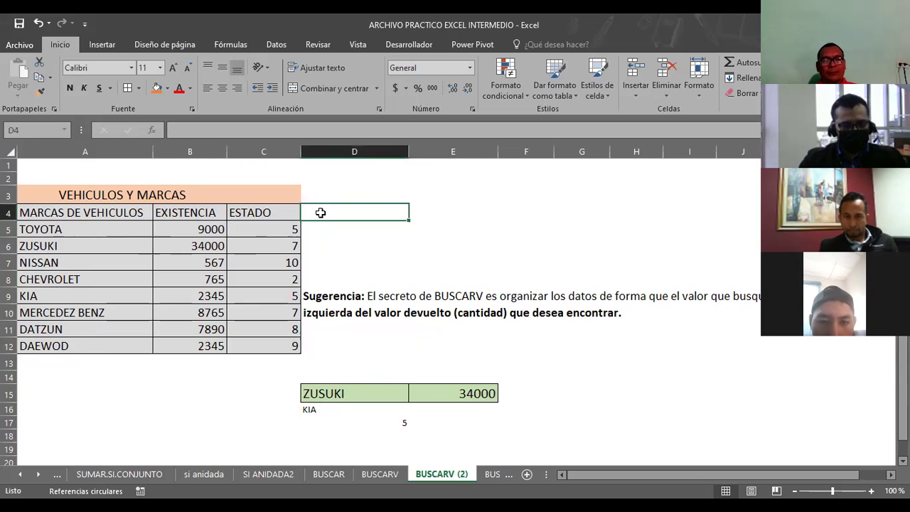
pyautogui.moveTo(321, 213); pyautogui.dragTo(328, 335)
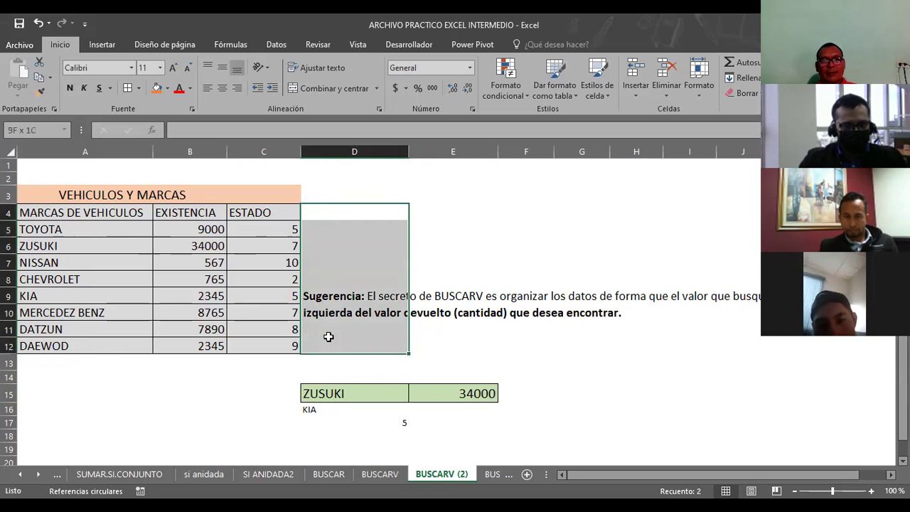
pyautogui.click(490, 247)
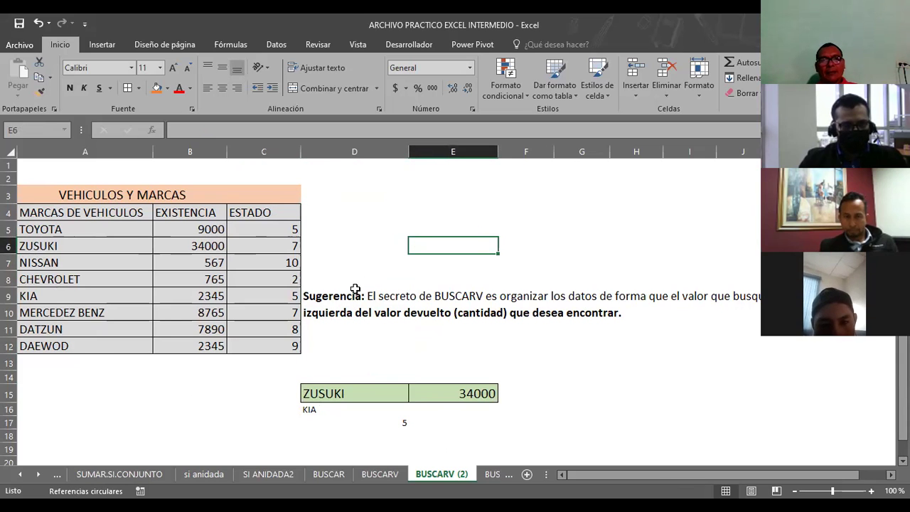
pyautogui.click(330, 309)
pyautogui.click(338, 153)
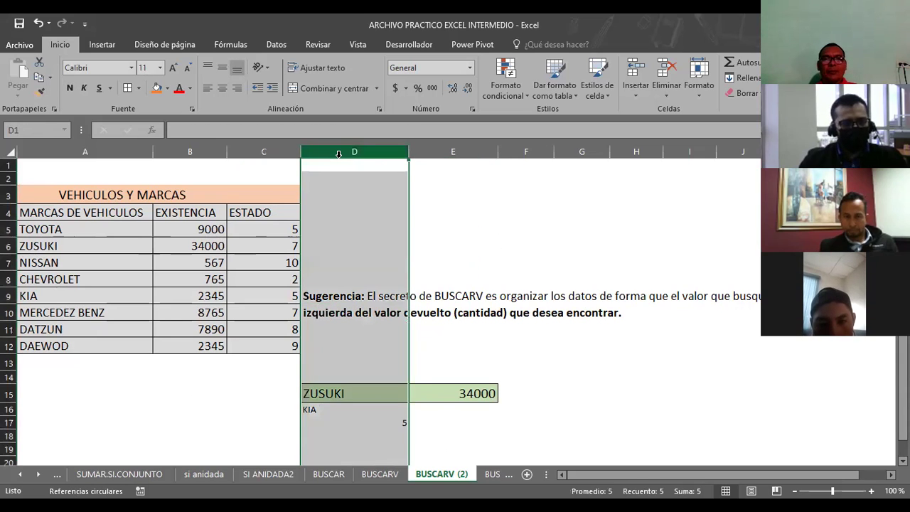
pyautogui.click(525, 191)
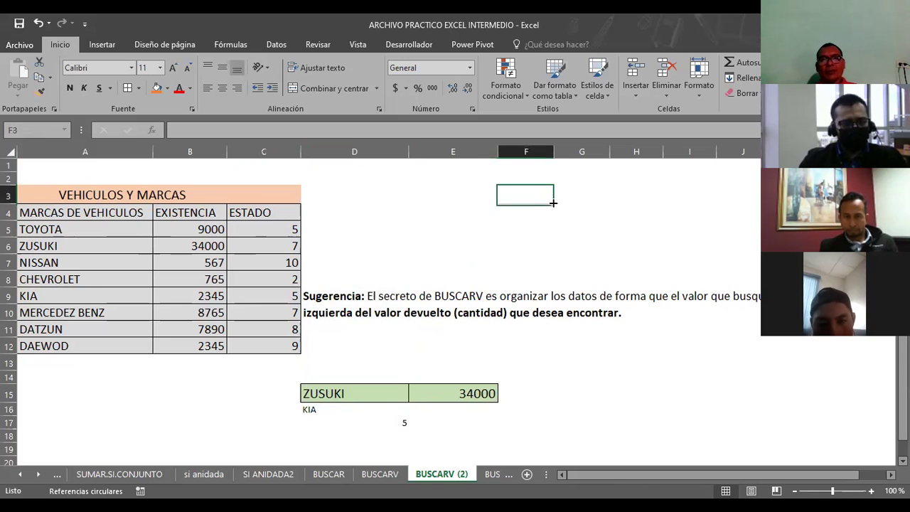
pyautogui.rightClick(355, 152)
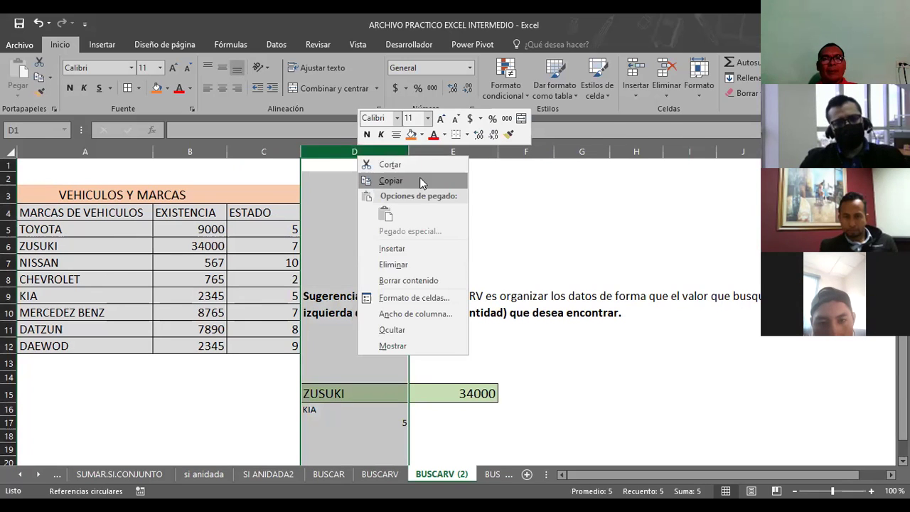
pyautogui.click(392, 248)
pyautogui.moveTo(334, 212); pyautogui.dragTo(331, 346)
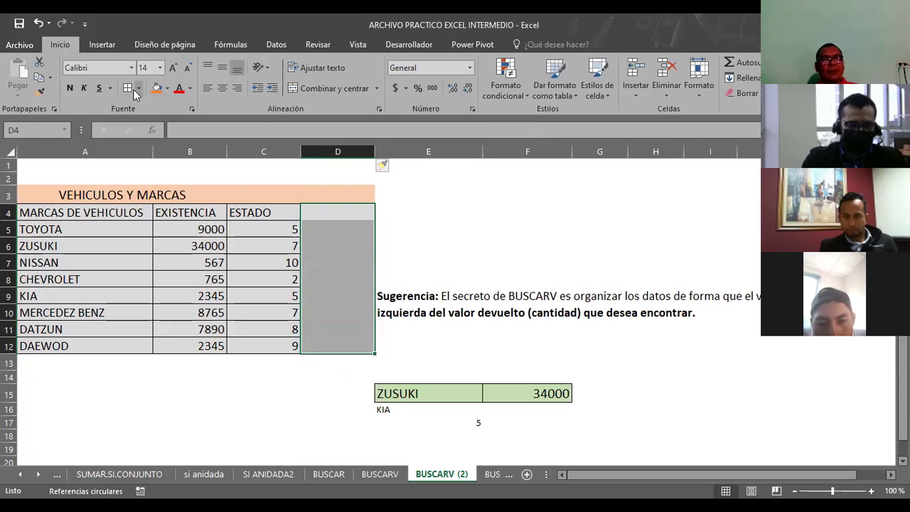
pyautogui.moveTo(341, 217); pyautogui.dragTo(338, 313)
# Head column D with COLOR and enter AMARILLO, AZUL, NEGRO for the first three brands.
pyautogui.click(341, 217)
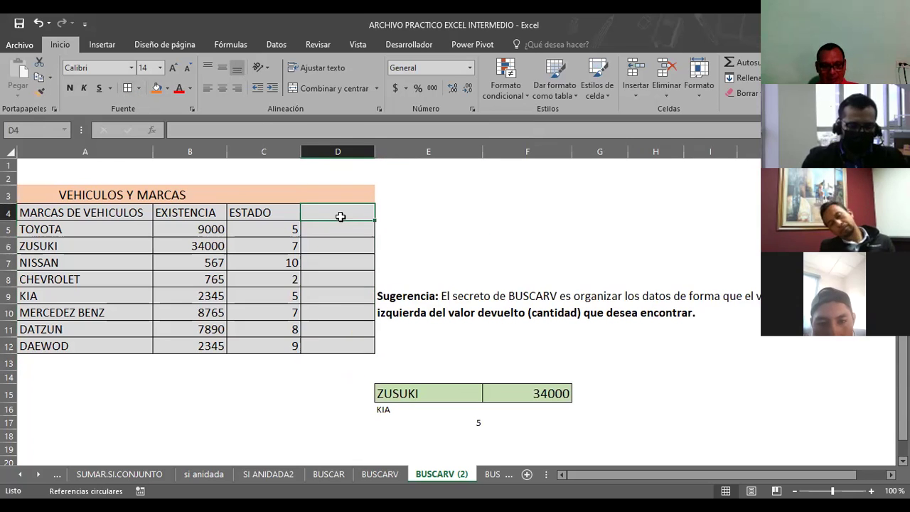
pyautogui.write('COLOR')
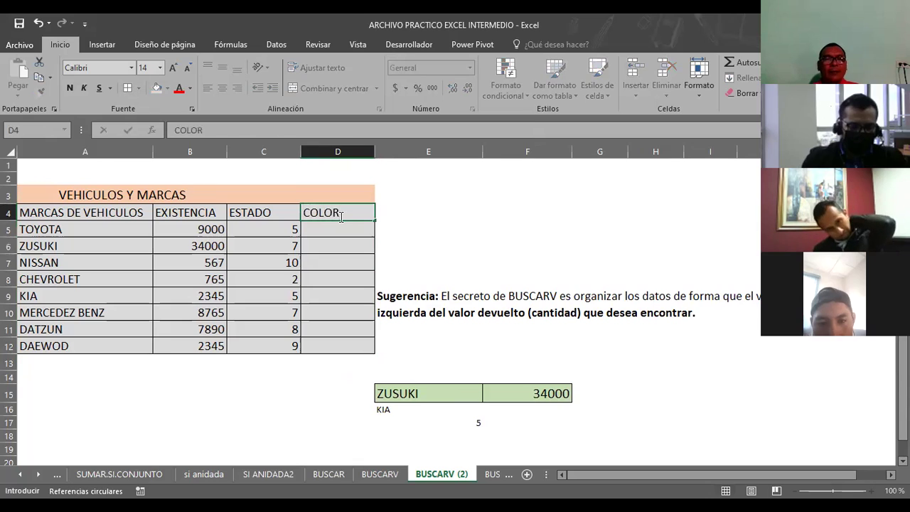
pyautogui.click(350, 231)
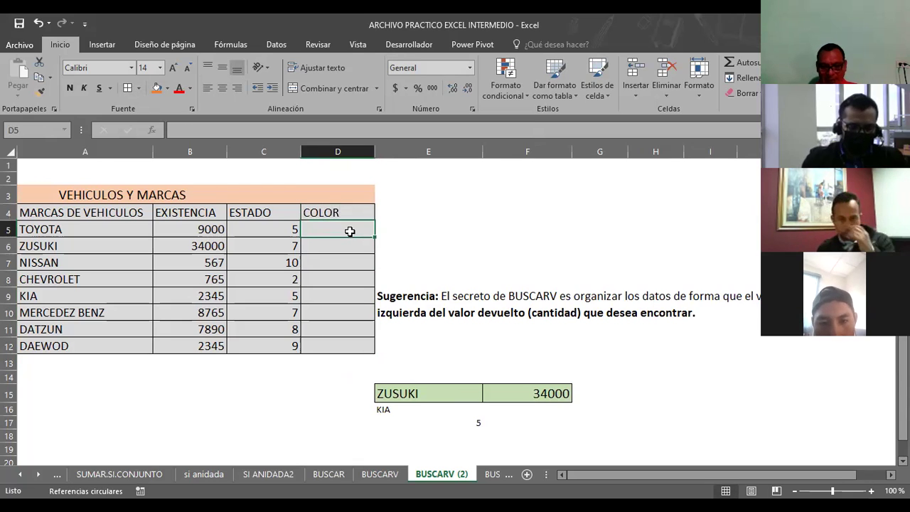
pyautogui.write('AMARILLO')
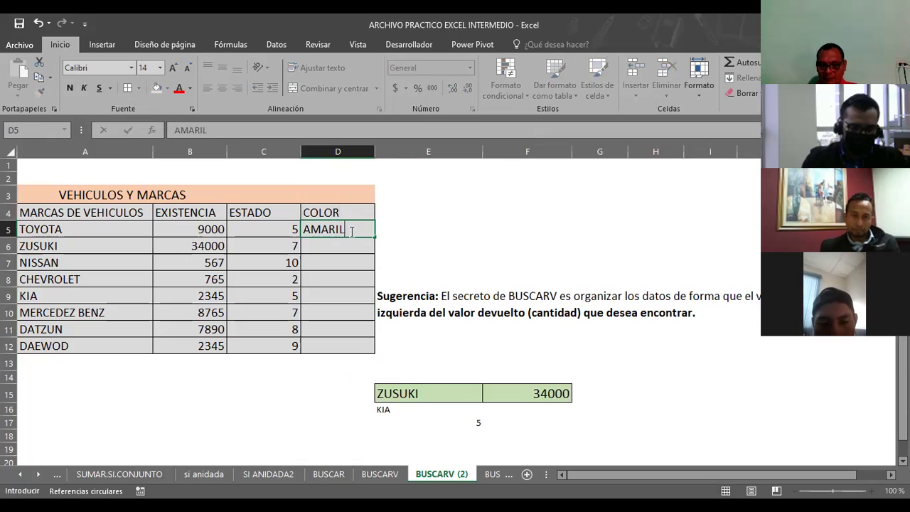
pyautogui.press('Return')
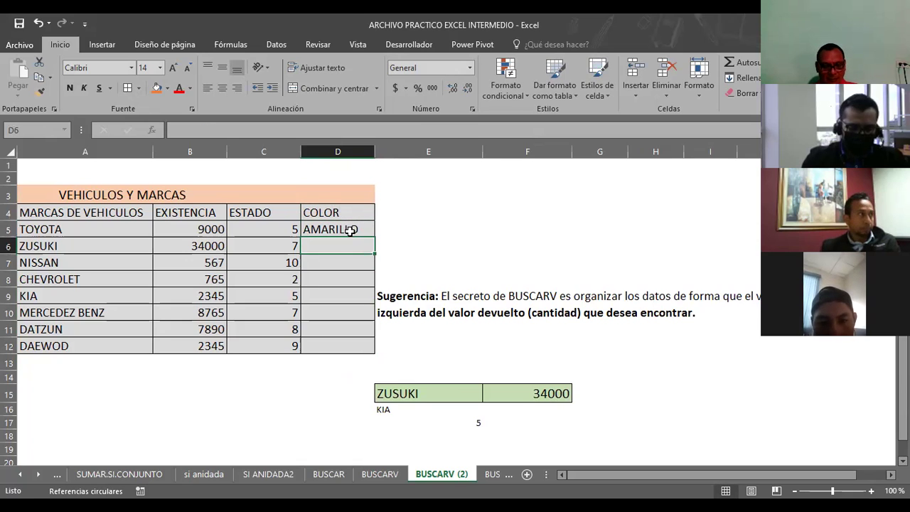
pyautogui.write('AZUL')
pyautogui.press('Return')
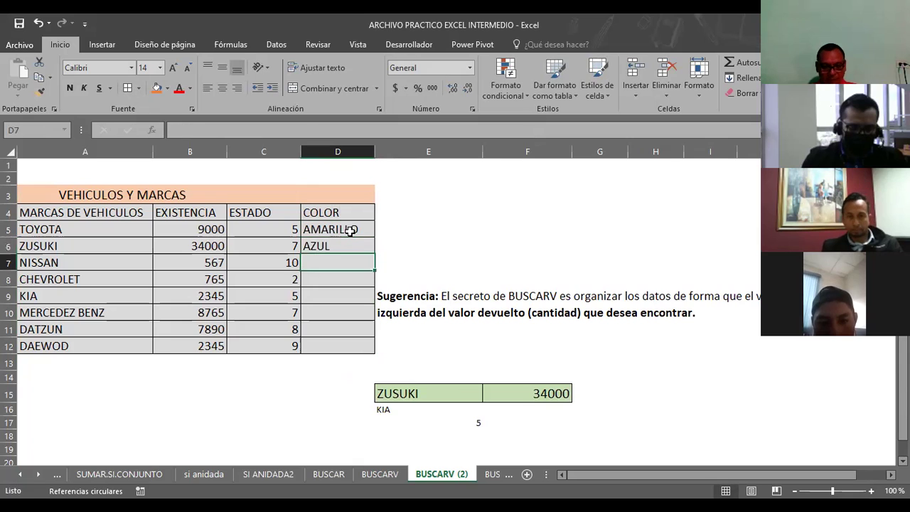
pyautogui.write('NEGRO')
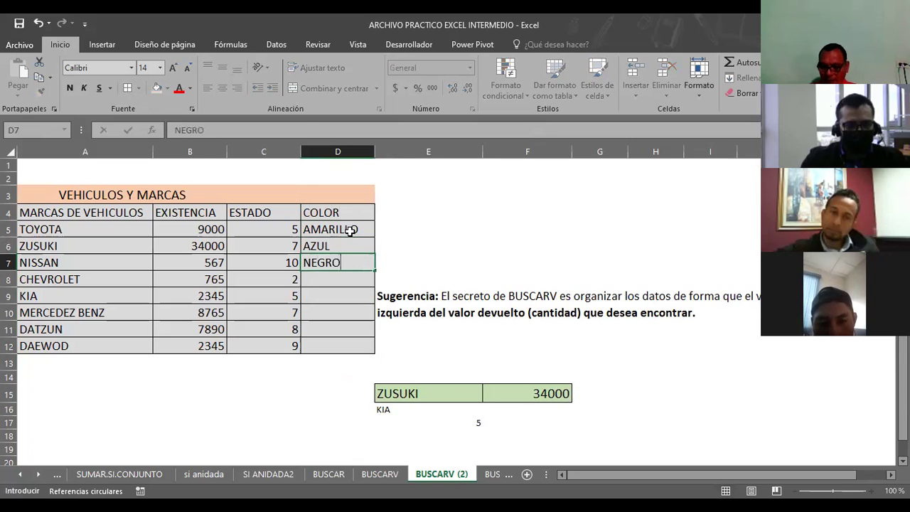
pyautogui.press('Return')
# Enter BLANCO, AZUL, GRIS, NEGRO and ROJO for the remaining five brands.
pyautogui.write('BLANCA')
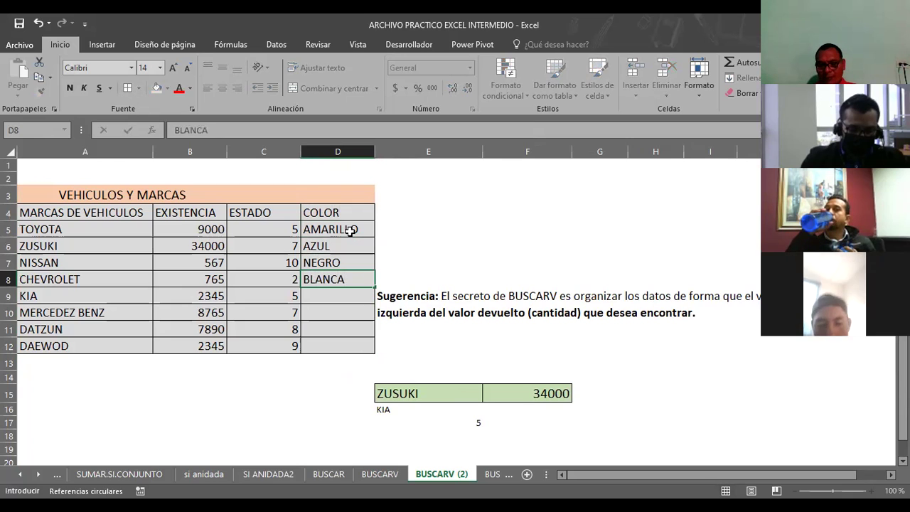
pyautogui.press('BackSpace')
pyautogui.write('O')
pyautogui.press('Return')
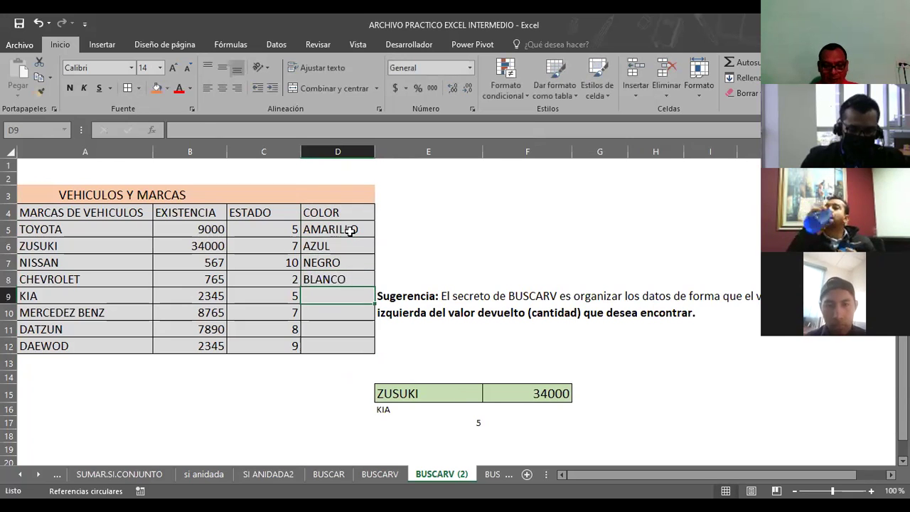
pyautogui.write('AZUL')
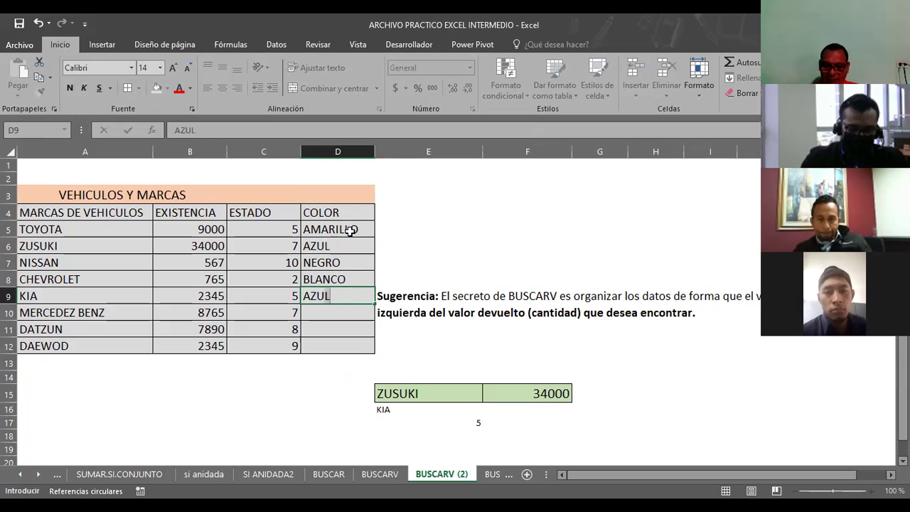
pyautogui.press('Return')
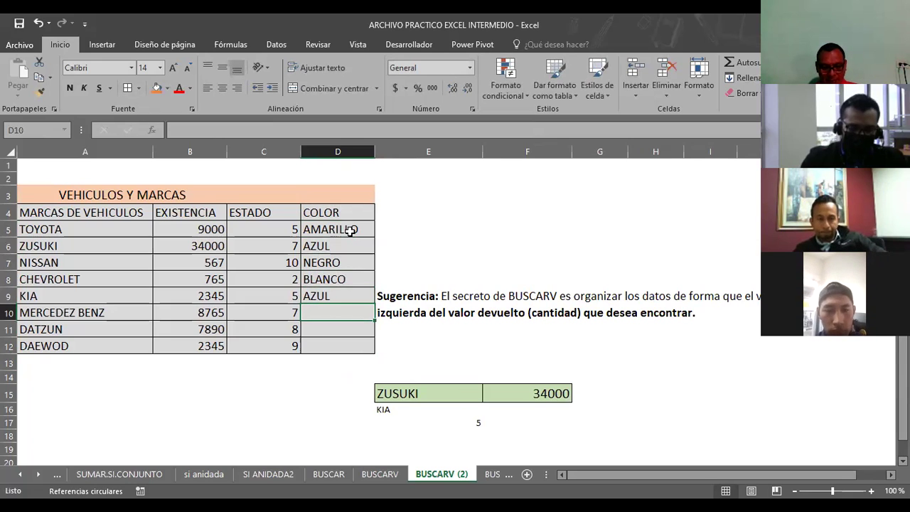
pyautogui.write('CG')
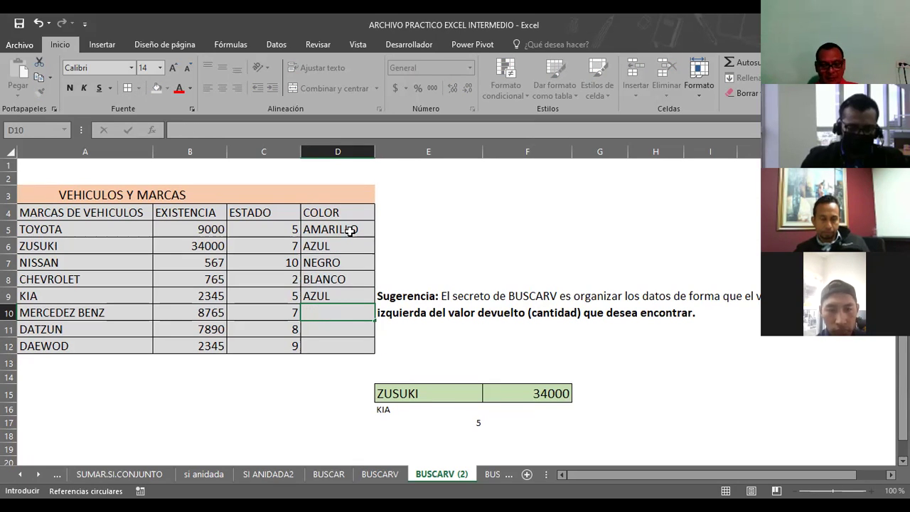
pyautogui.write('GRIS')
pyautogui.press('Return')
pyautogui.write('NEGRO')
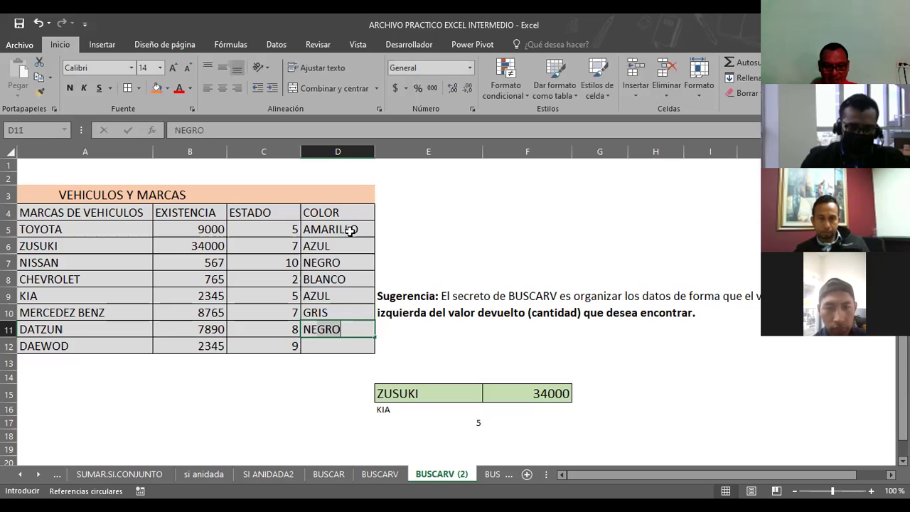
pyautogui.press('Return')
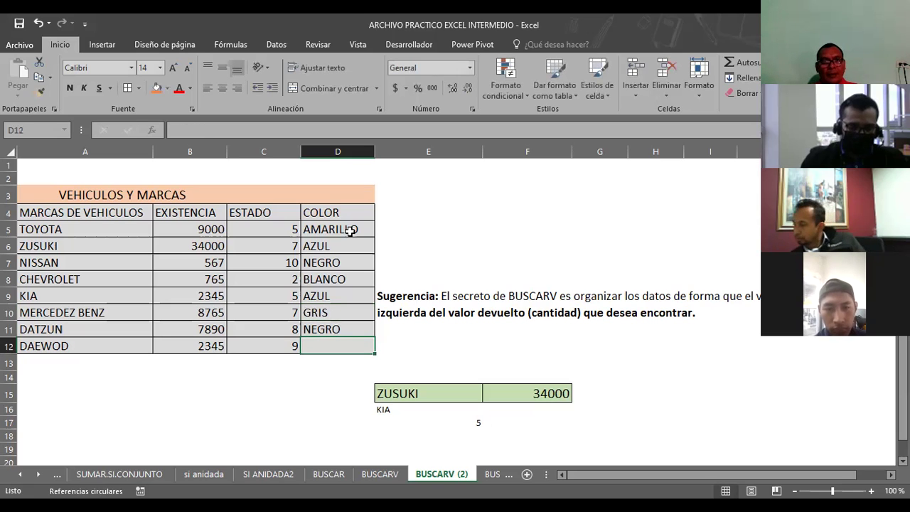
pyautogui.write('ROJO')
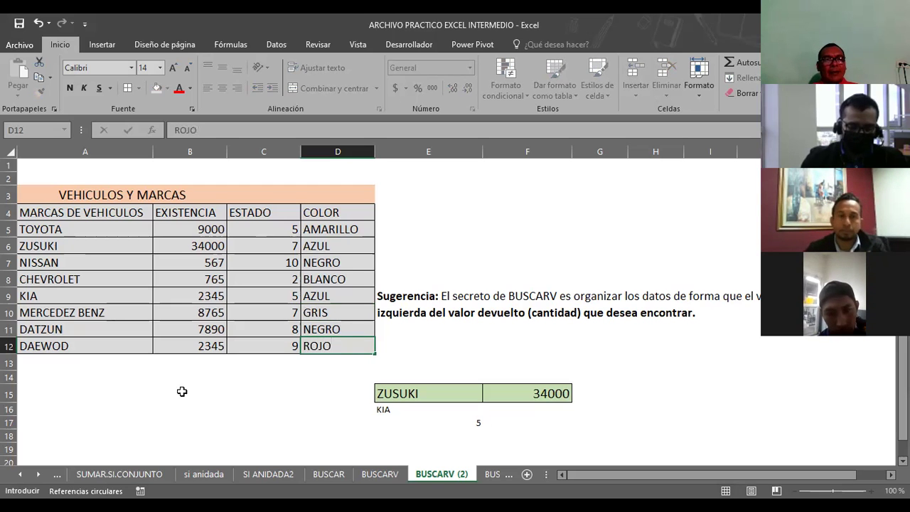
pyautogui.click(182, 391)
pyautogui.click(197, 377)
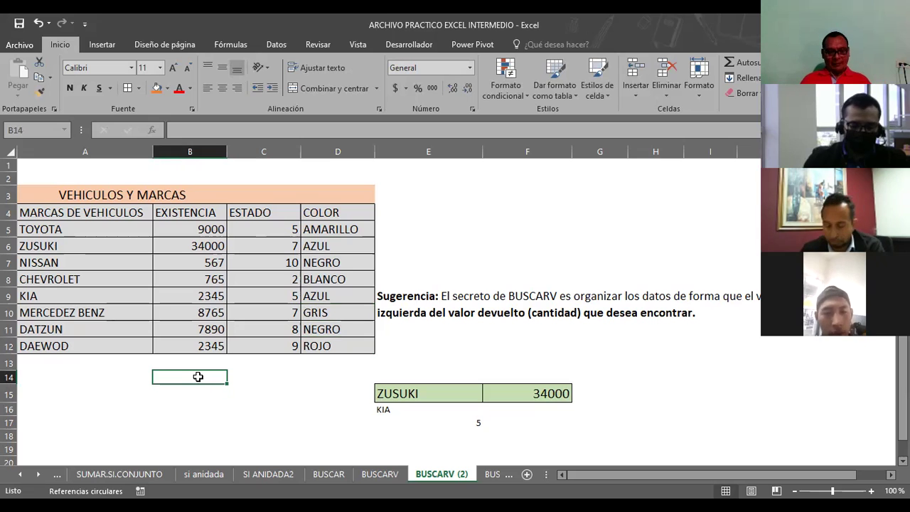
# Enter the label COLOR in B14 and move to C14 beside it.
pyautogui.write('COLOR')
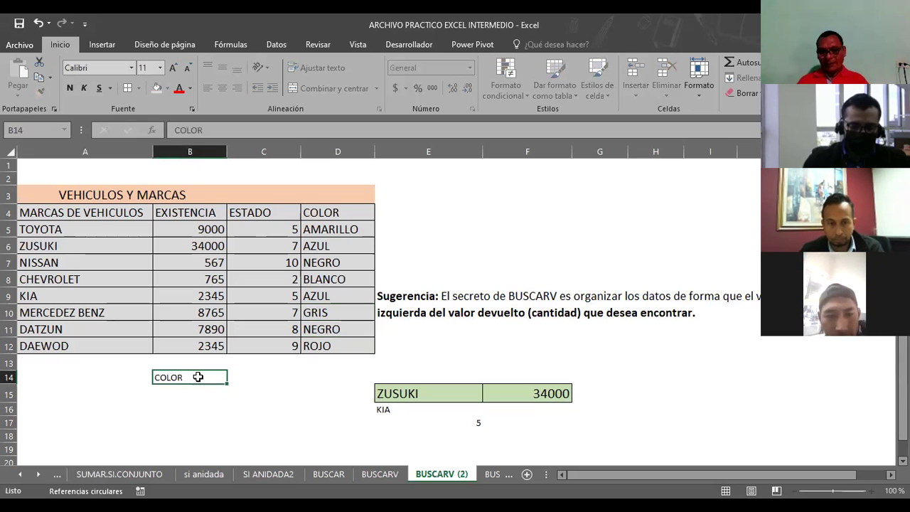
pyautogui.press('Tab')
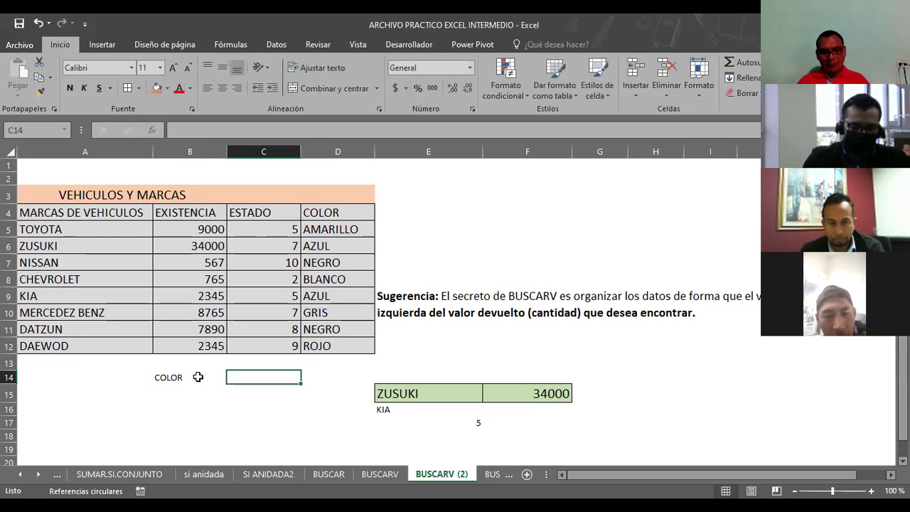
pyautogui.press('Left')
pyautogui.press('Left')
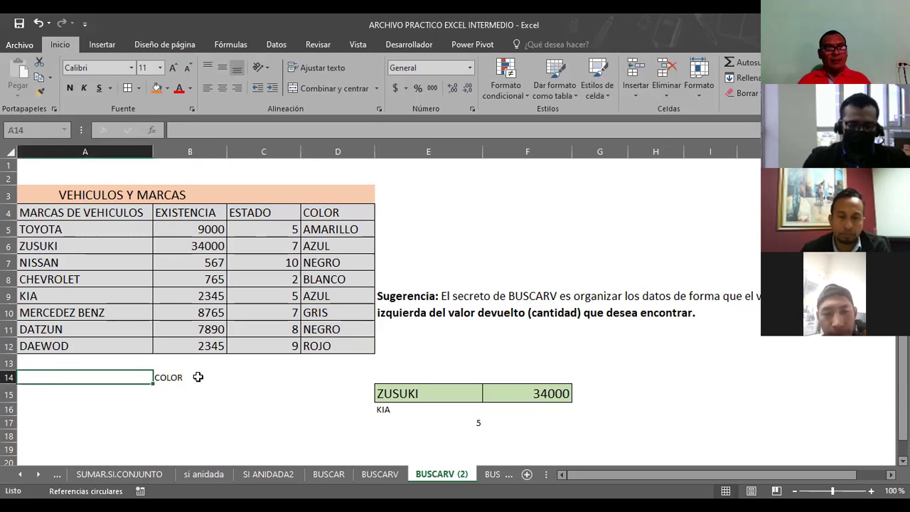
pyautogui.click(198, 377)
pyautogui.press('Right')
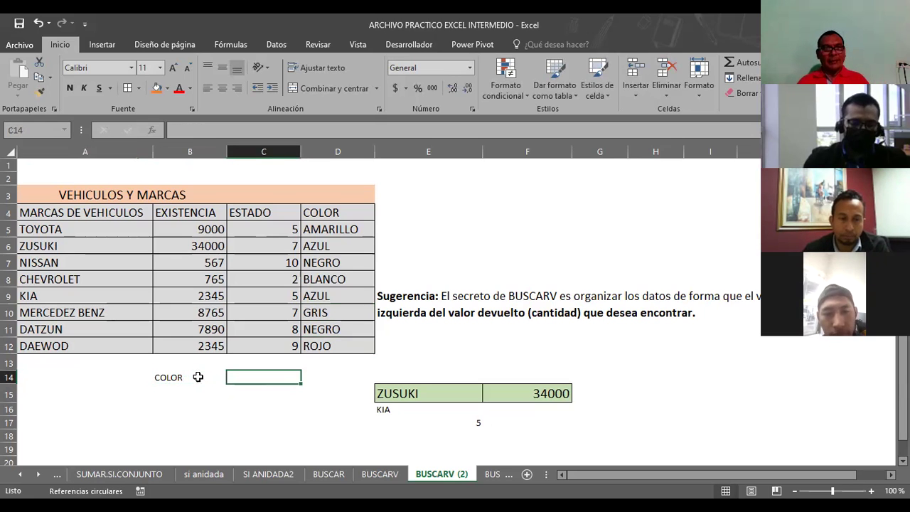
pyautogui.press('Down')
pyautogui.press('Up')
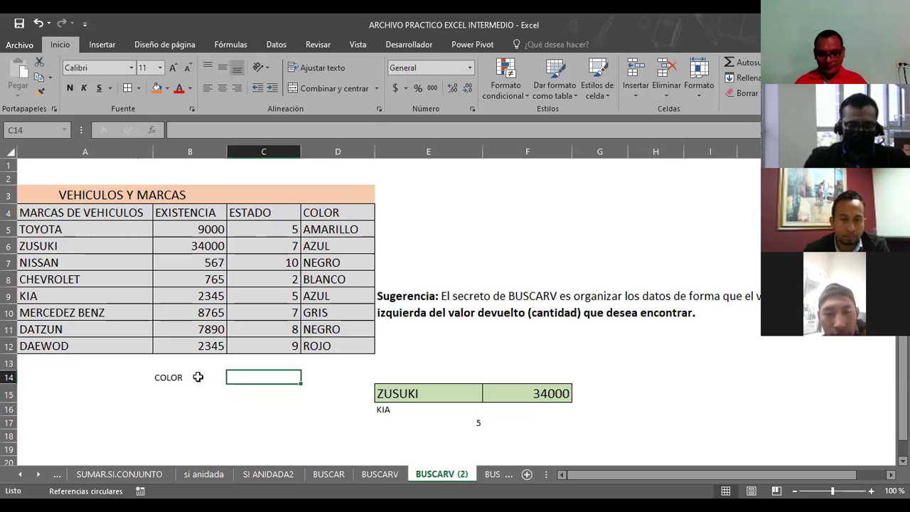
# Type =BUSCARV(E15;A4:D12;4; in C14 to fetch the COLOR column.
pyautogui.write('=B')
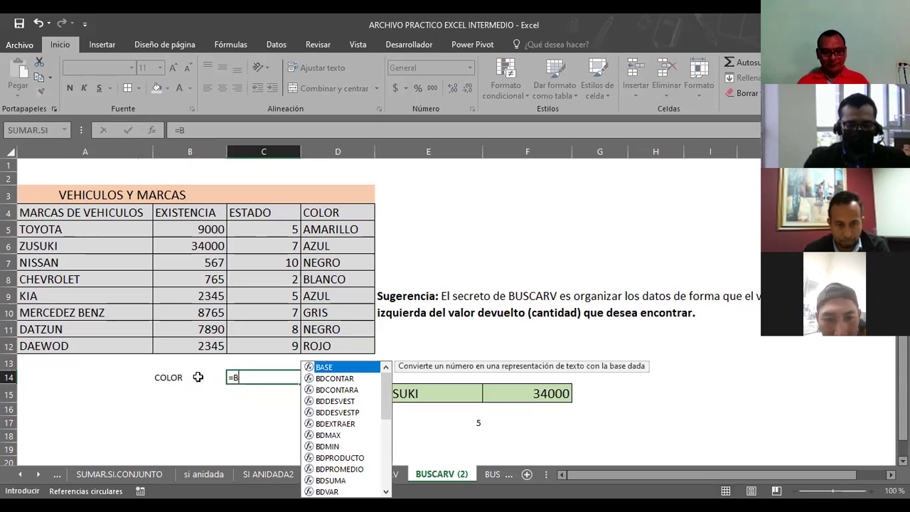
pyautogui.write('USCAR')
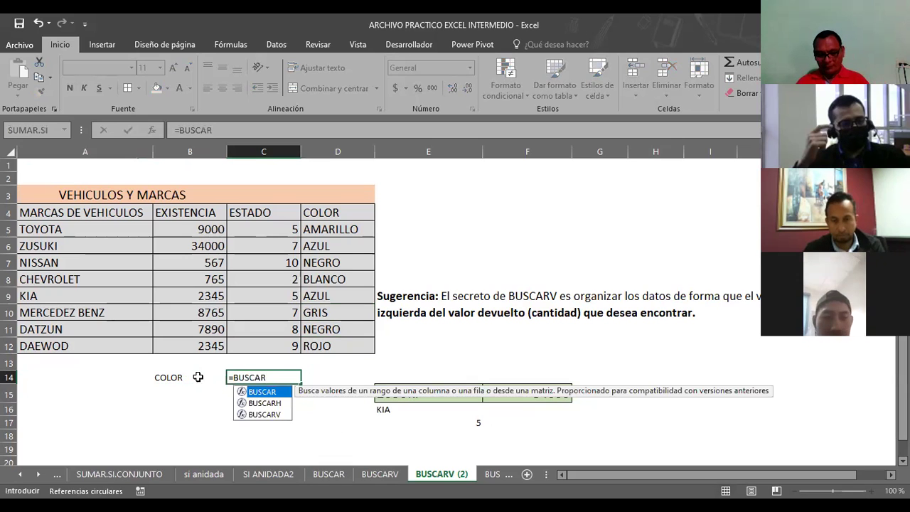
pyautogui.write('V(')
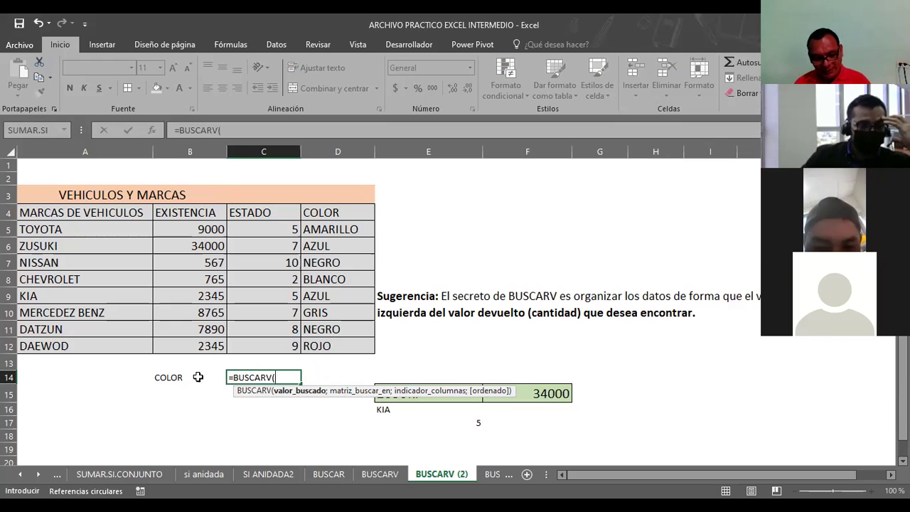
pyautogui.write('E15')
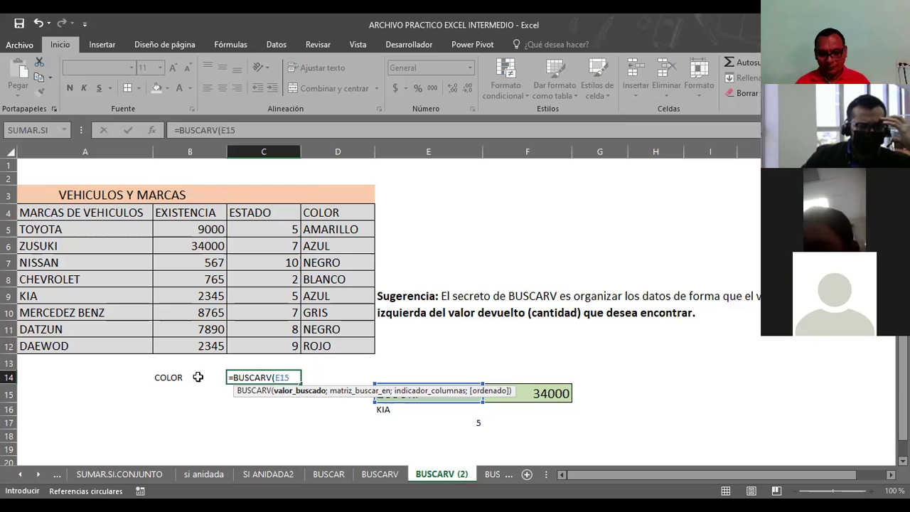
pyautogui.write(';')
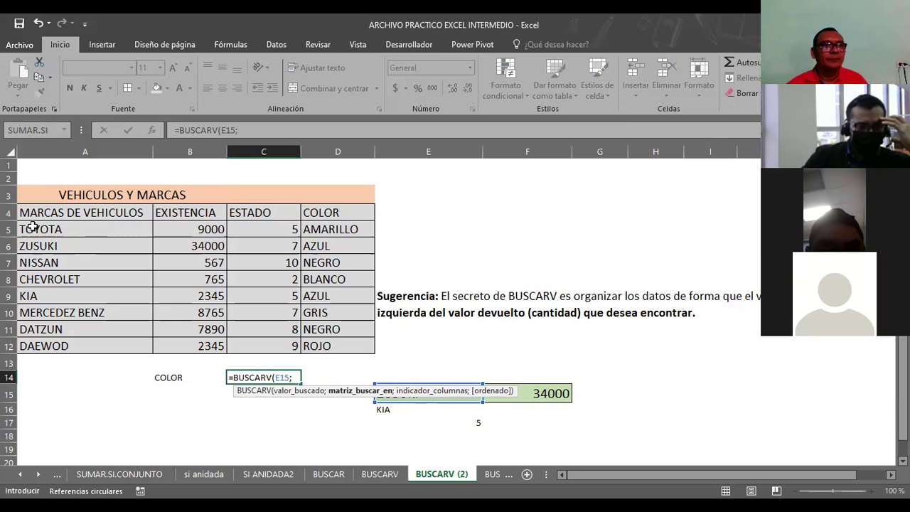
pyautogui.click(33, 213)
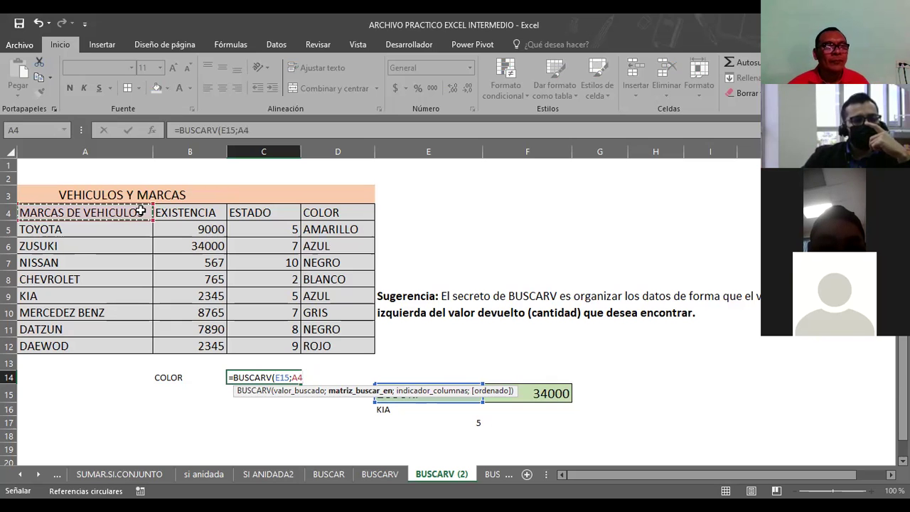
pyautogui.keyDown('shift'); pyautogui.click(372, 353); pyautogui.keyUp('shift')
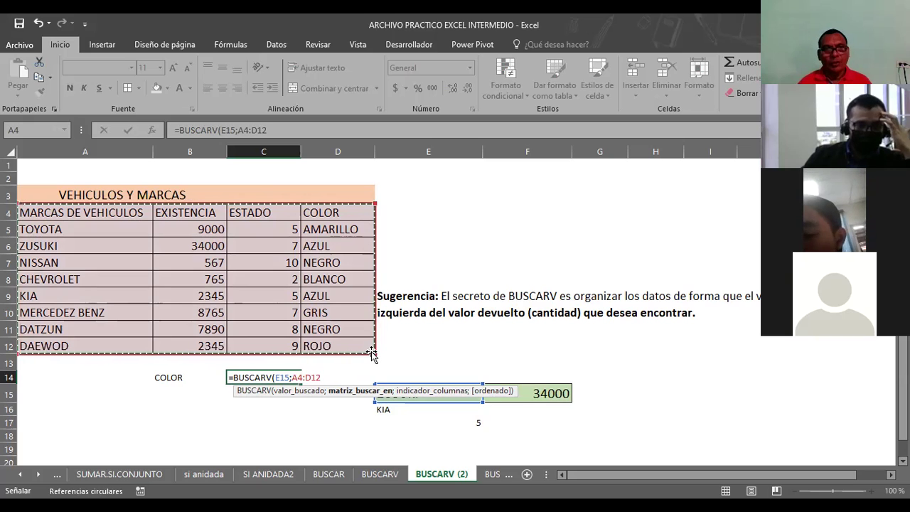
pyautogui.write(';4')
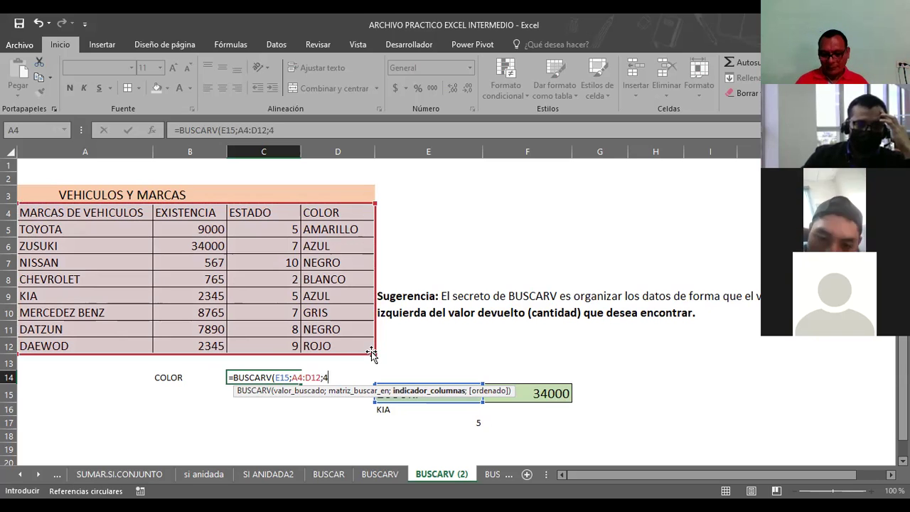
pyautogui.write(';')
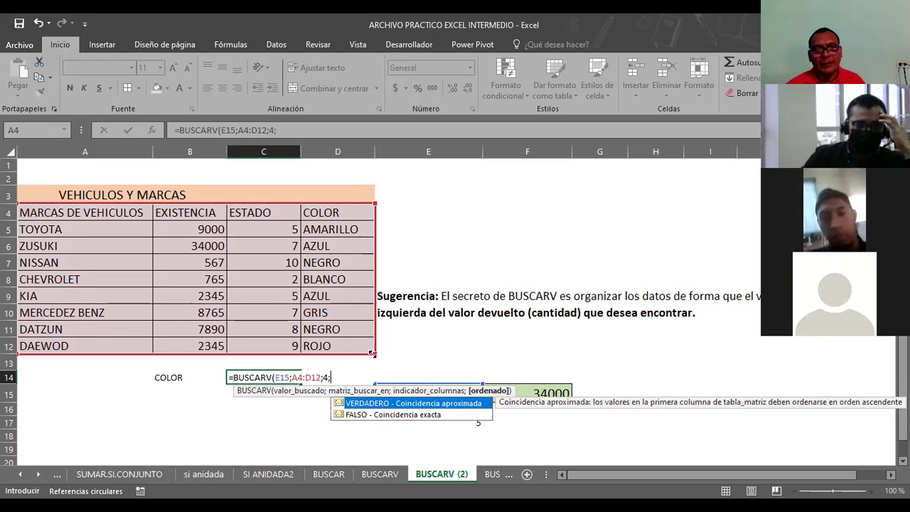
# Finish the C14 lookup with FALSO so it returns AZUL.
pyautogui.doubleClick(375, 415)
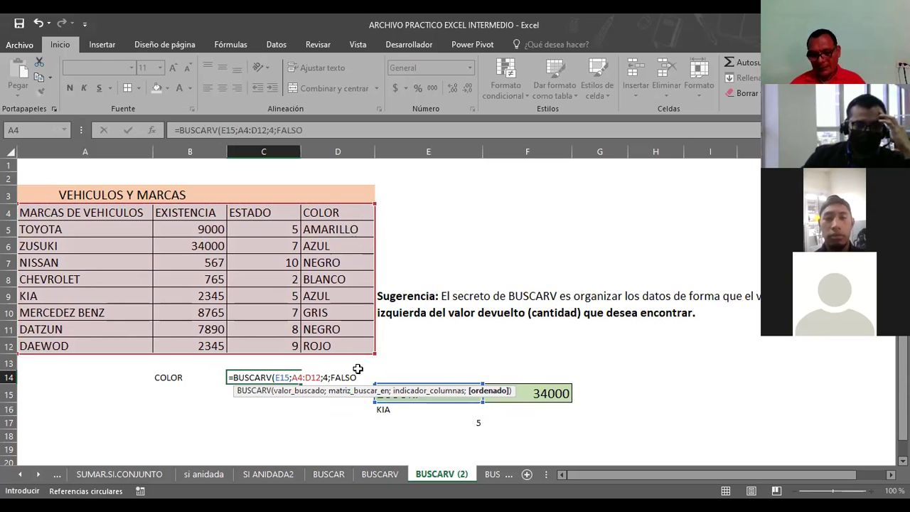
pyautogui.press('Return')
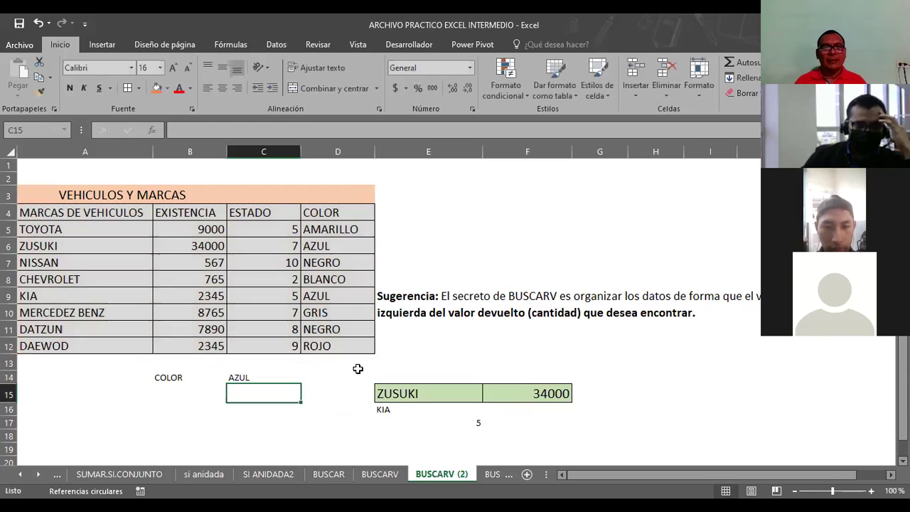
pyautogui.press('Up')
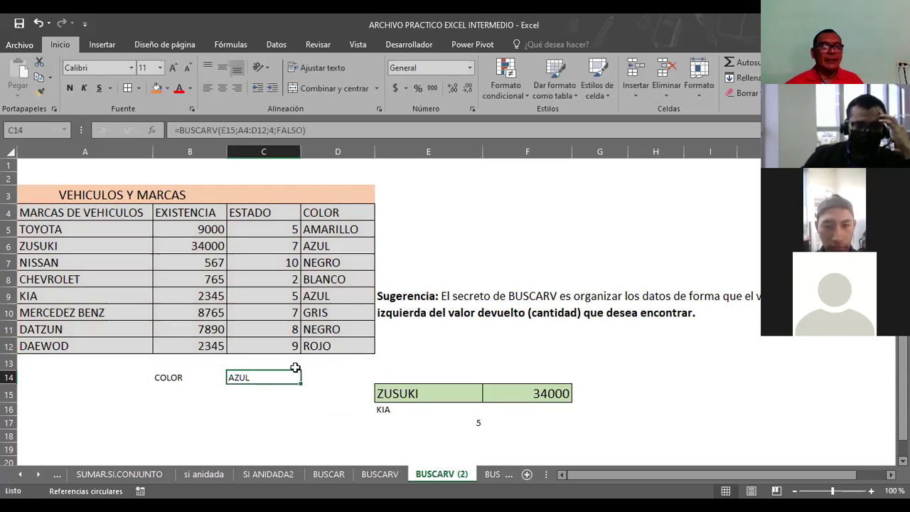
pyautogui.click(175, 377)
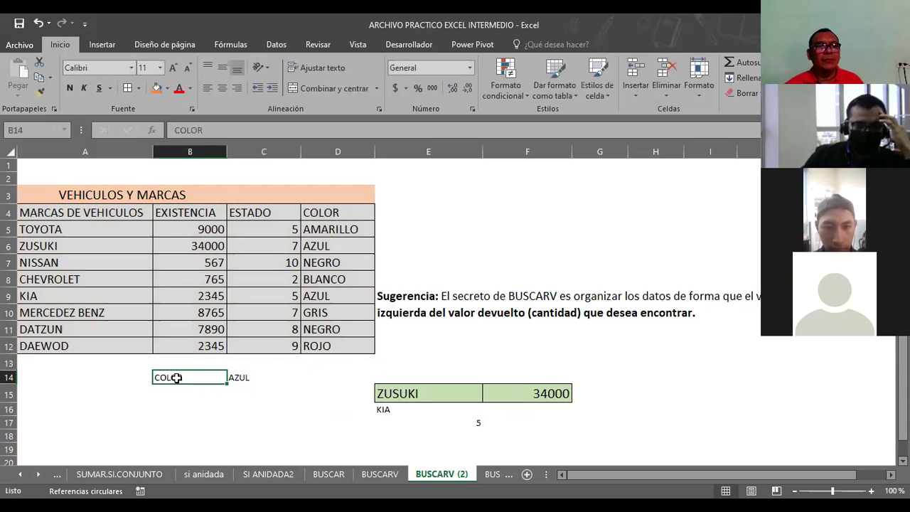
# Fill B14 light blue and C14 light green.
pyautogui.click(167, 89)
pyautogui.click(224, 191)
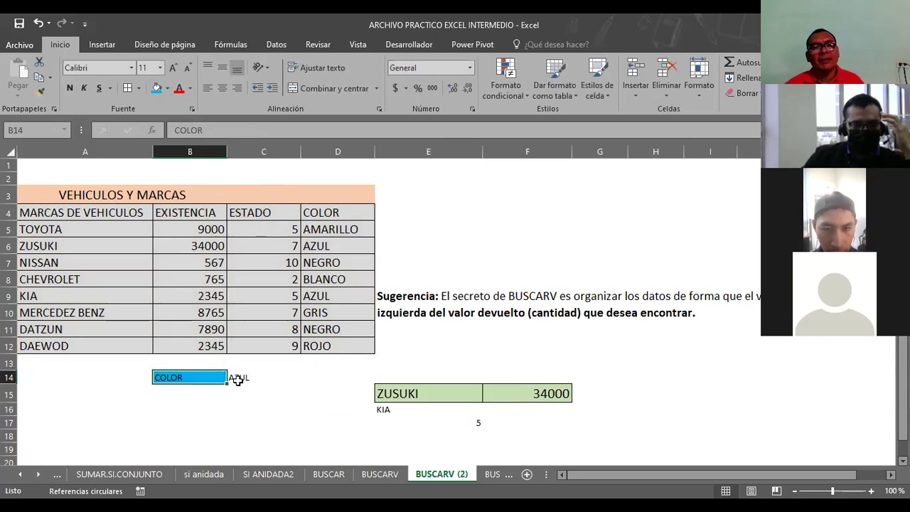
pyautogui.click(238, 380)
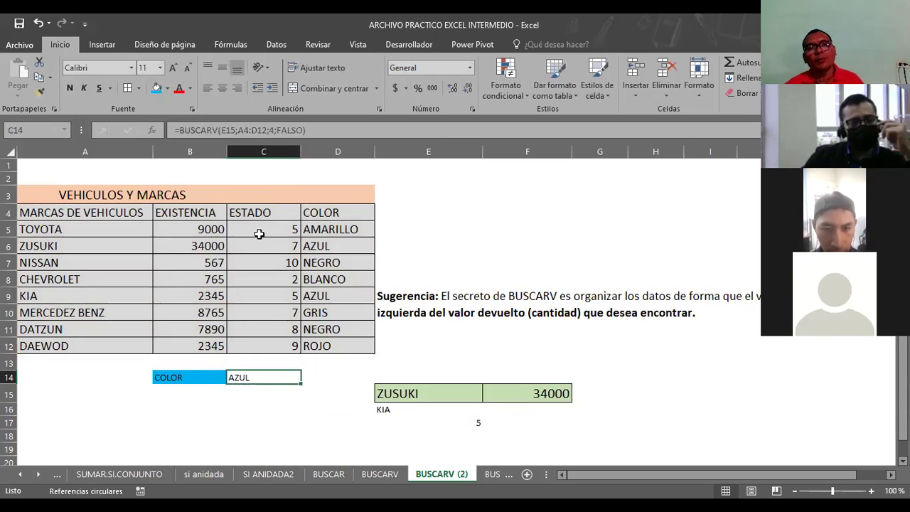
pyautogui.click(167, 89)
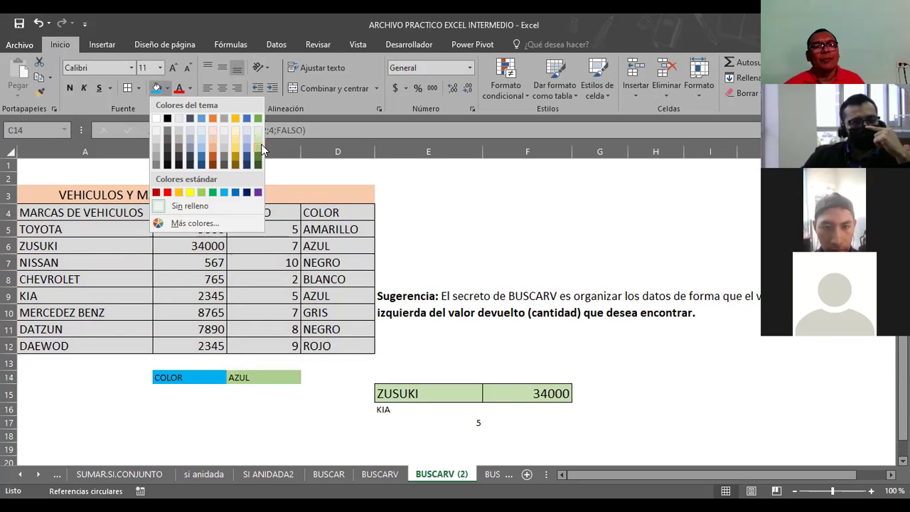
pyautogui.click(261, 144)
# Set the font size of B14:C14 to 16.
pyautogui.moveTo(156, 377); pyautogui.dragTo(238, 377)
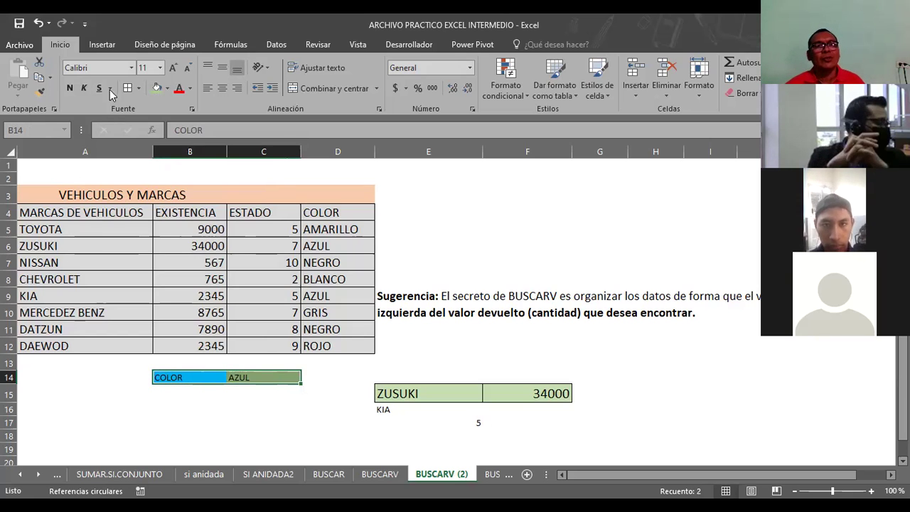
pyautogui.click(156, 71)
pyautogui.write('16')
pyautogui.press('Return')
pyautogui.click(89, 404)
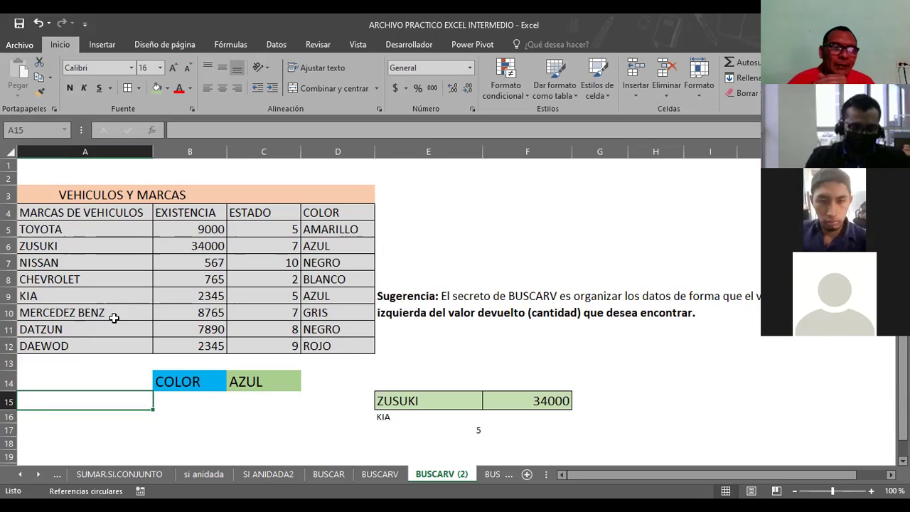
# Browse the sheet tabs and return to BUSCAR3, where I6's =BUSCARV(I4;B3:G13;6;FALSO) returns salary 1100.
pyautogui.click(39, 475)
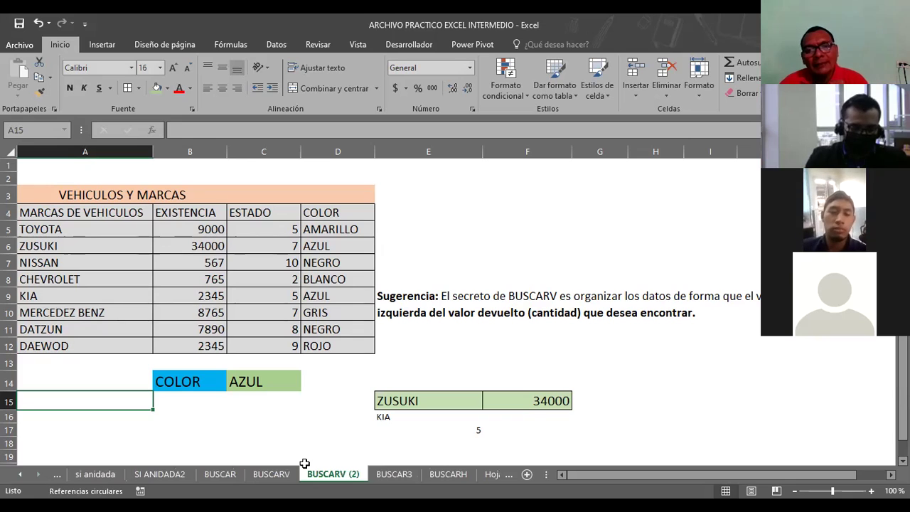
pyautogui.click(384, 476)
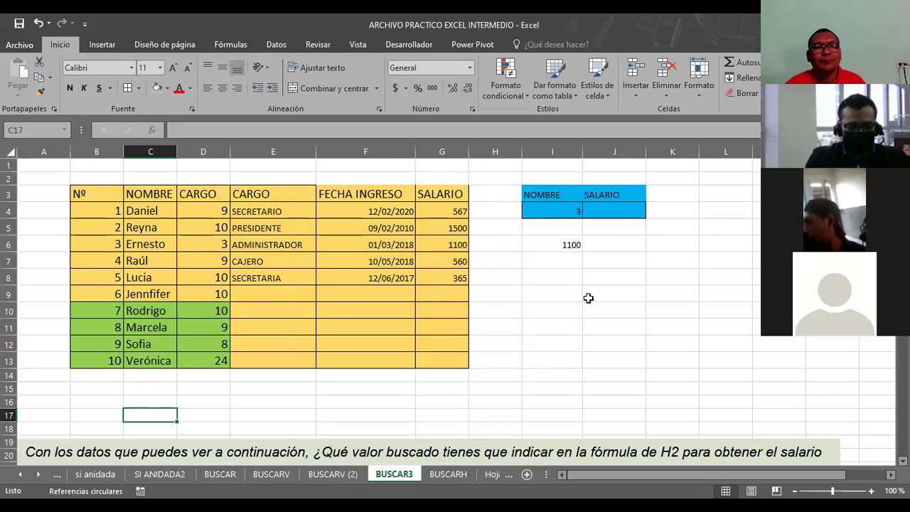
pyautogui.click(560, 375)
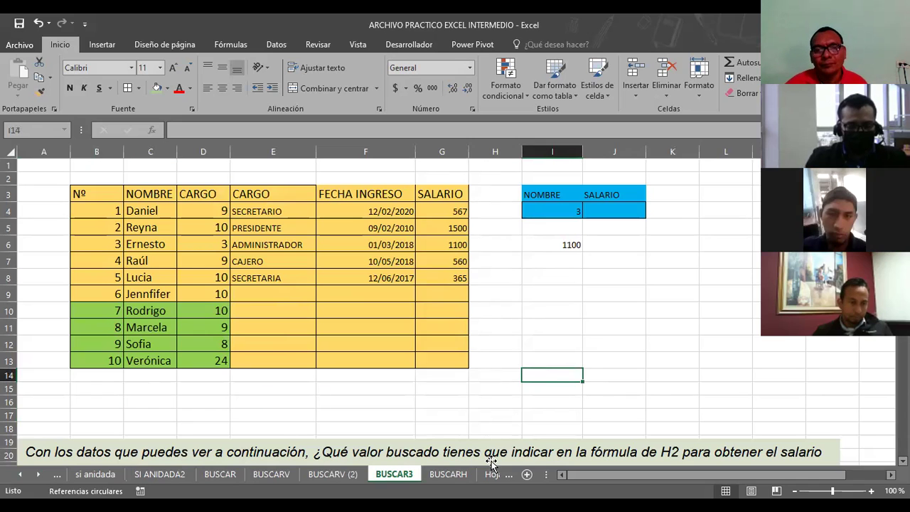
pyautogui.click(452, 478)
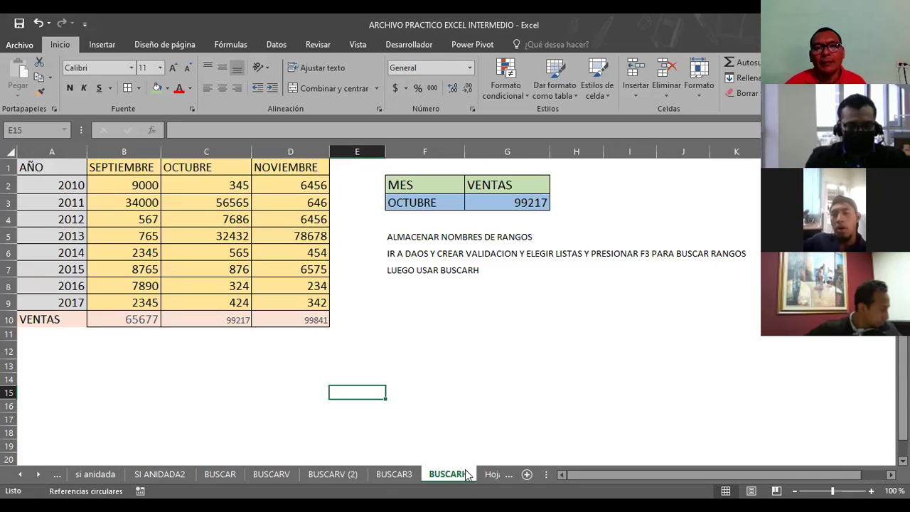
pyautogui.click(40, 475)
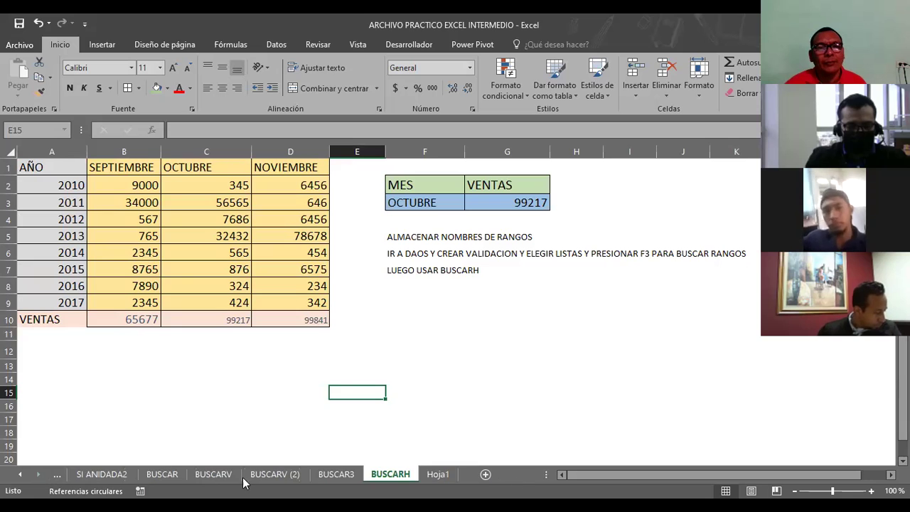
pyautogui.click(435, 475)
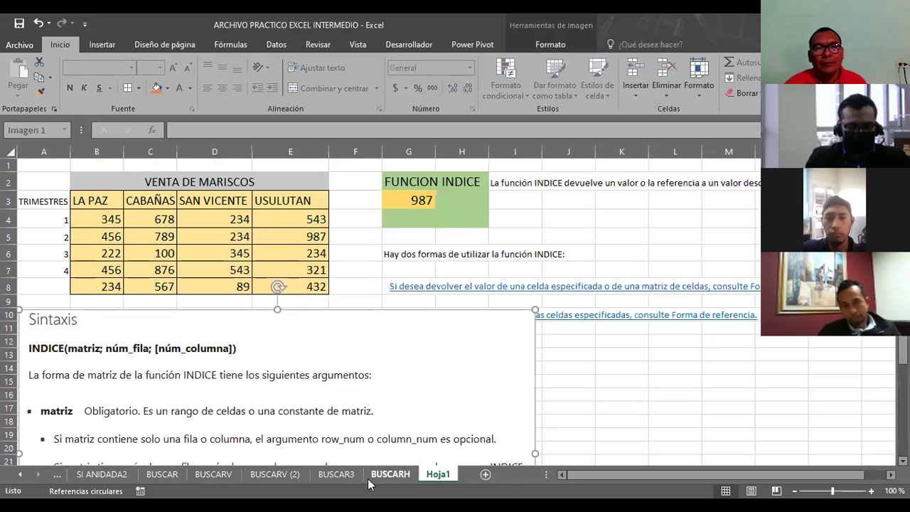
pyautogui.click(340, 475)
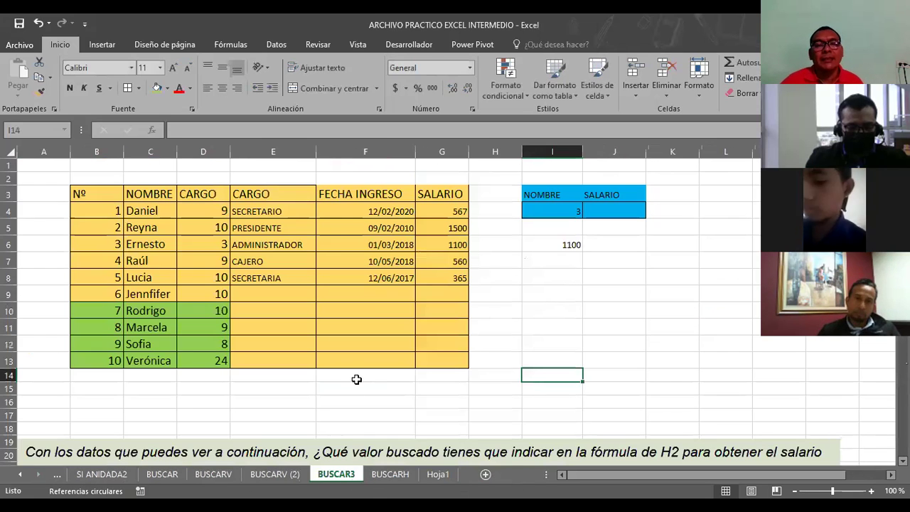
pyautogui.click(547, 293)
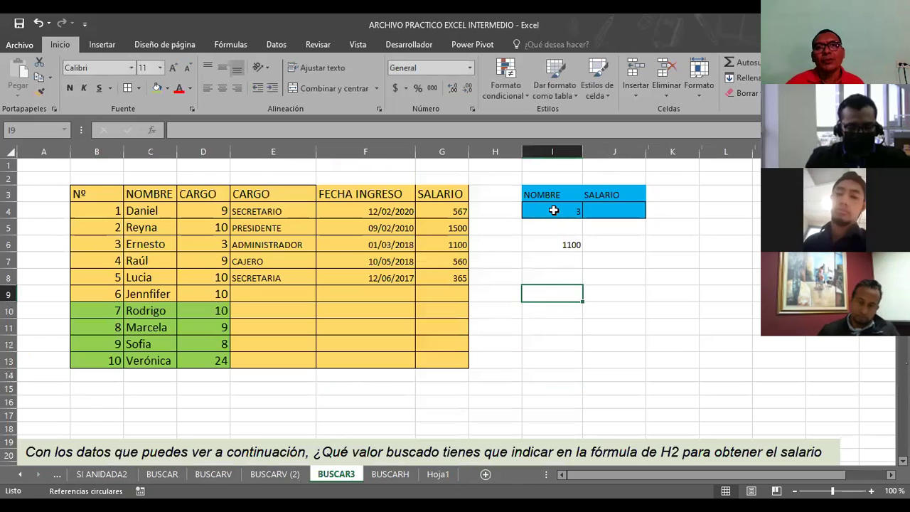
pyautogui.click(553, 246)
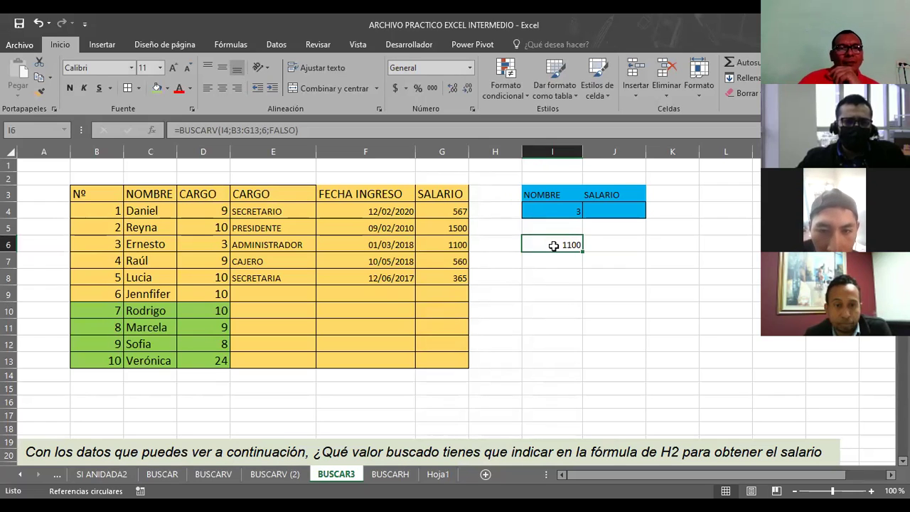
# Point out the Nº, NOMBRE and CARGO headers of the employee table.
pyautogui.click(108, 195)
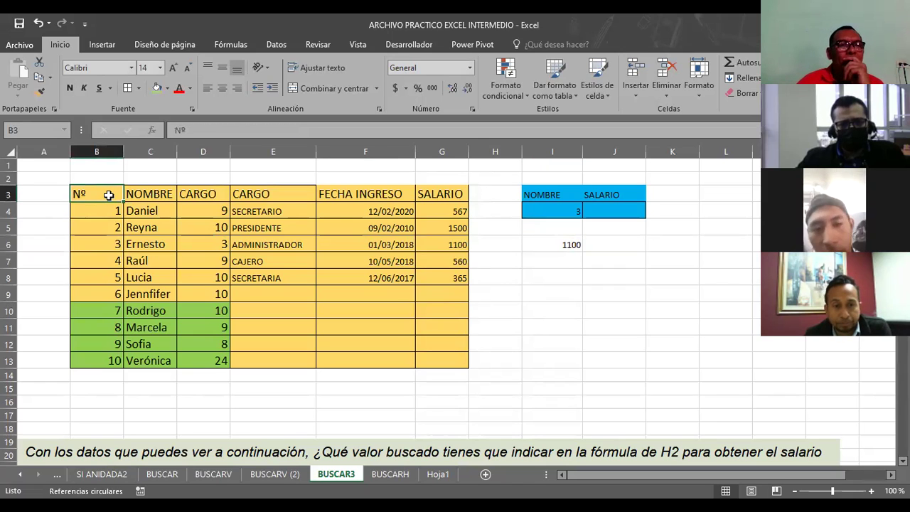
pyautogui.click(144, 194)
pyautogui.click(198, 193)
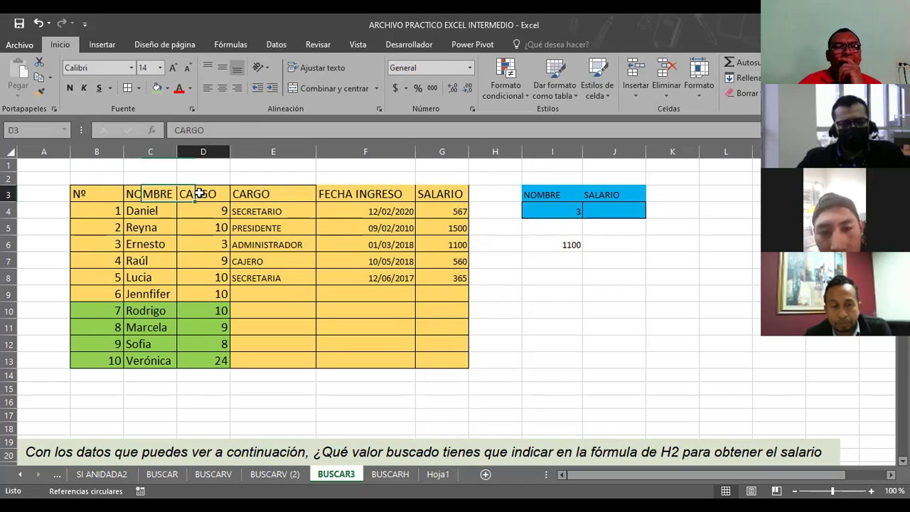
pyautogui.click(261, 194)
pyautogui.click(199, 193)
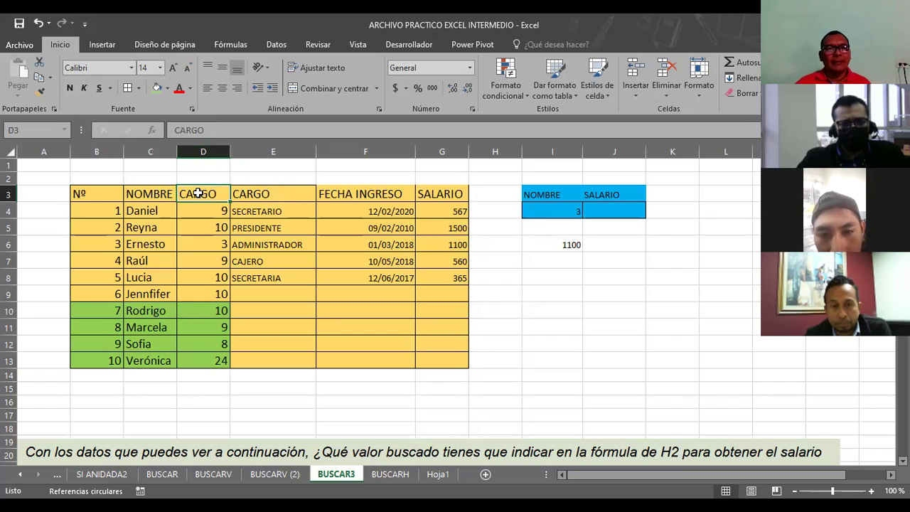
# Fill the CARGO numbers in column D (D3:D13) with black to hide them.
pyautogui.moveTo(199, 202); pyautogui.dragTo(198, 355)
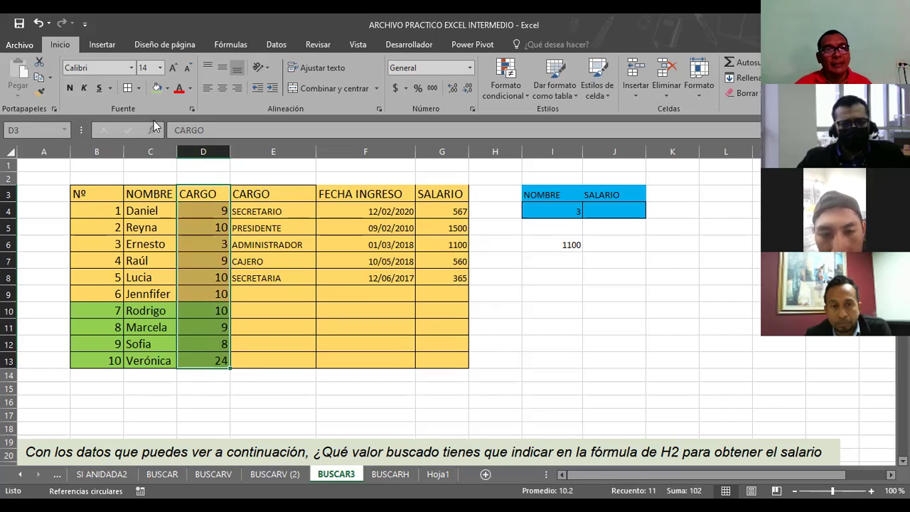
pyautogui.click(169, 88)
pyautogui.click(175, 64)
pyautogui.moveTo(345, 236); pyautogui.dragTo(345, 344)
pyautogui.click(577, 309)
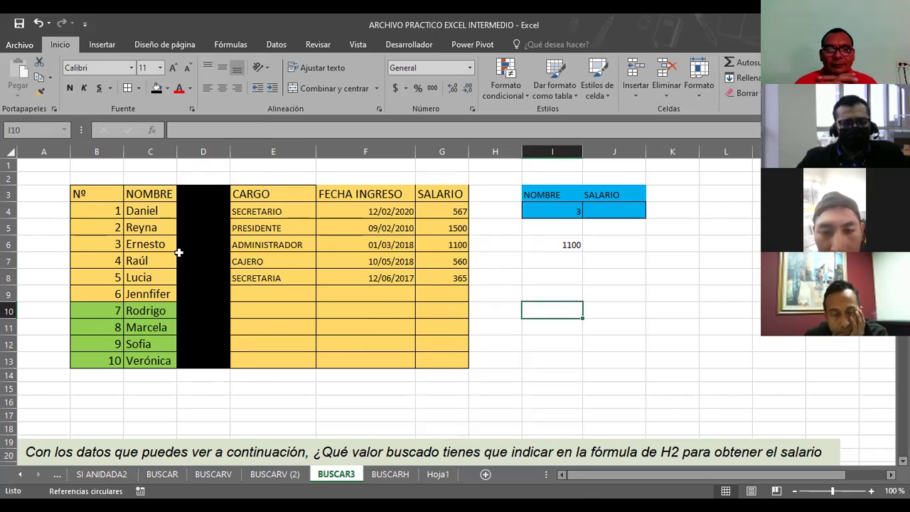
pyautogui.click(553, 208)
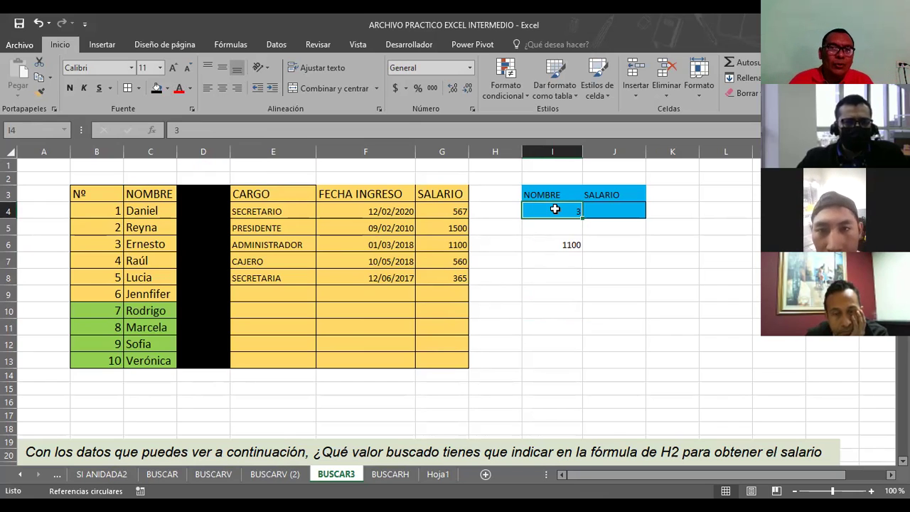
# Replace the lookup value in I4 with 6 and check that I6 now returns 0.
pyautogui.press('Delete')
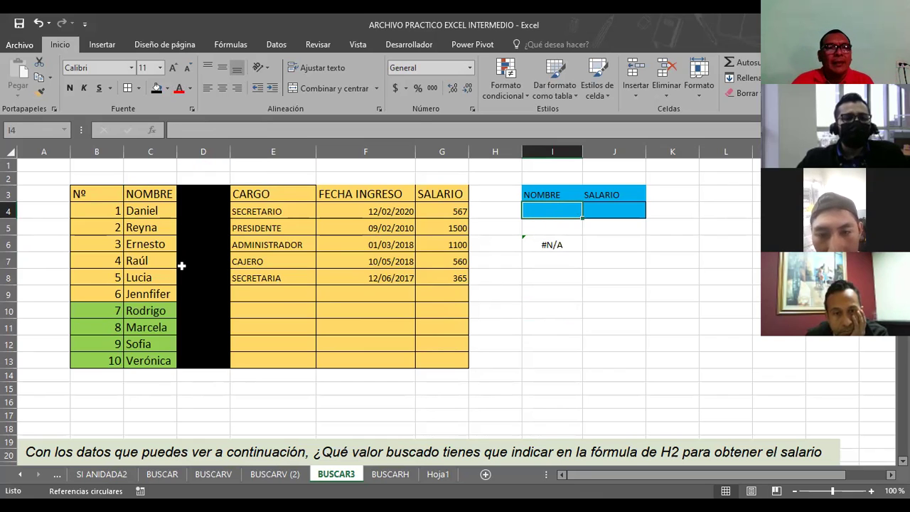
pyautogui.moveTo(101, 207); pyautogui.dragTo(99, 359)
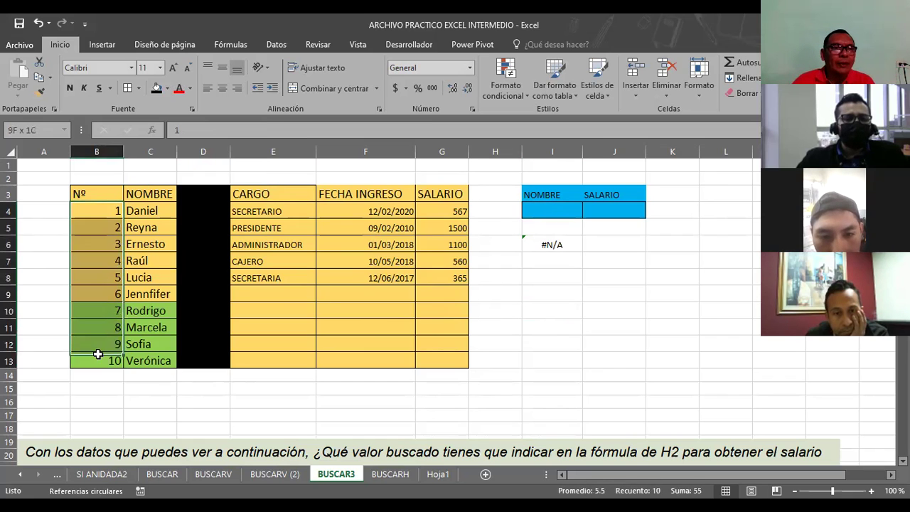
pyautogui.click(530, 365)
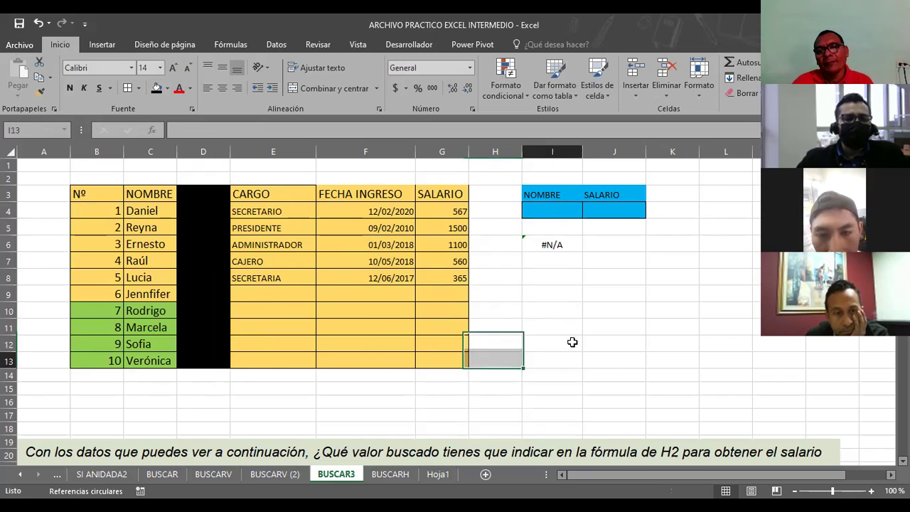
pyautogui.click(549, 208)
pyautogui.write('6')
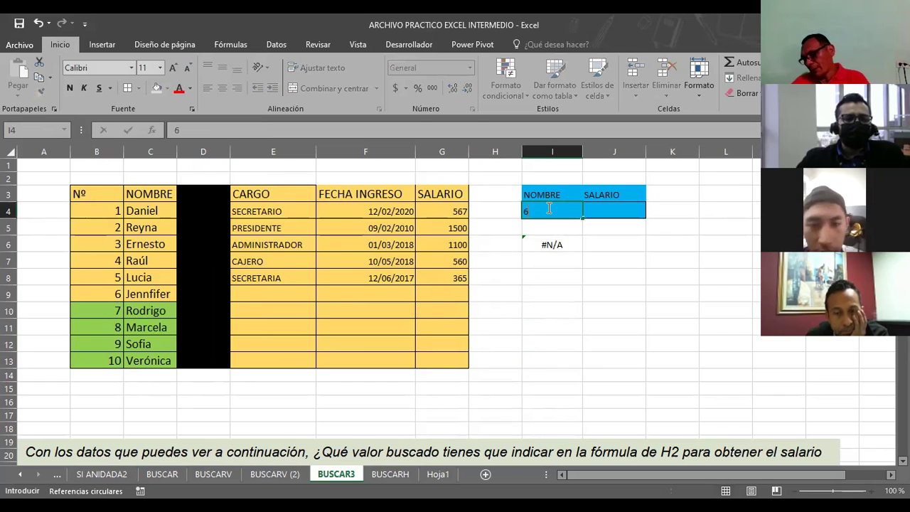
pyautogui.press('Return')
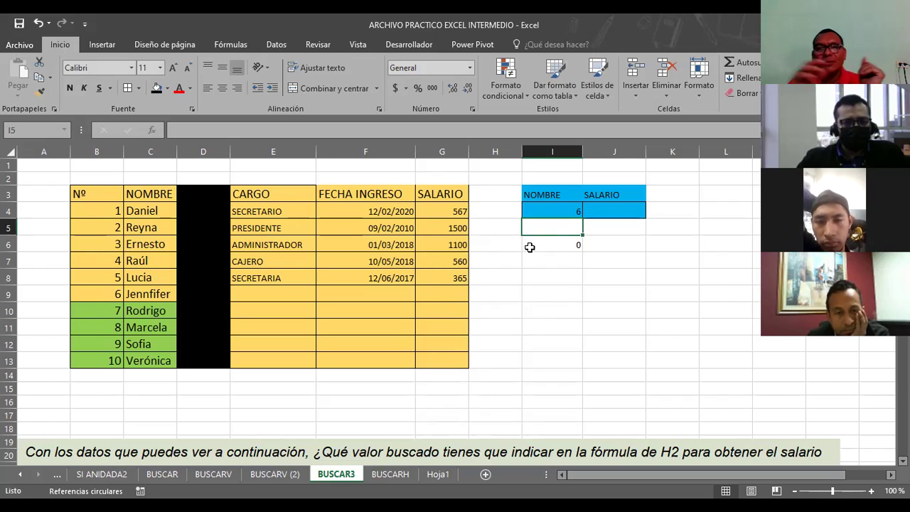
pyautogui.click(557, 245)
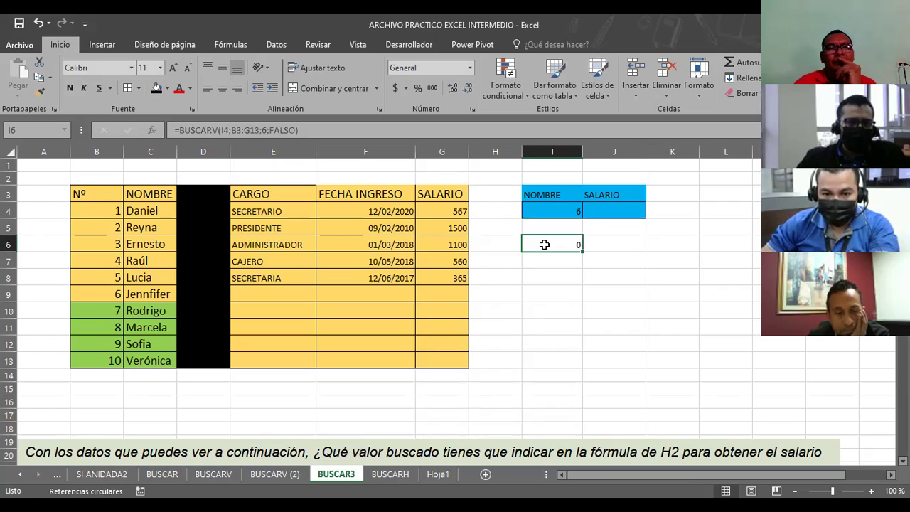
# Try 'dniel' and then employee number 2 as the lookup value in I4.
pyautogui.click(553, 212)
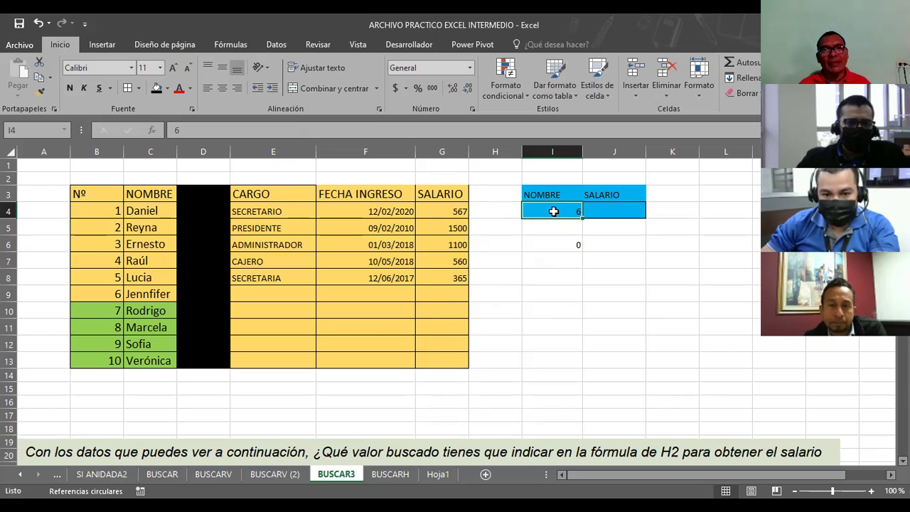
pyautogui.write('d')
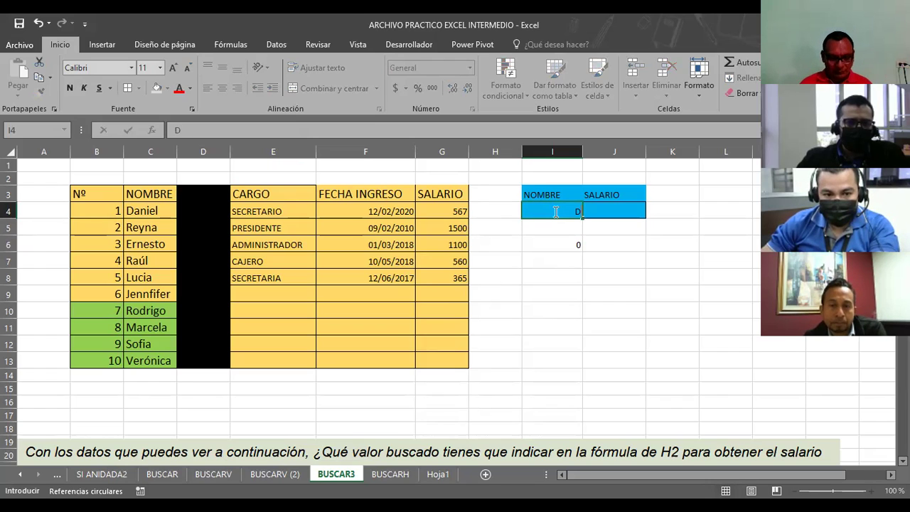
pyautogui.write('aniel')
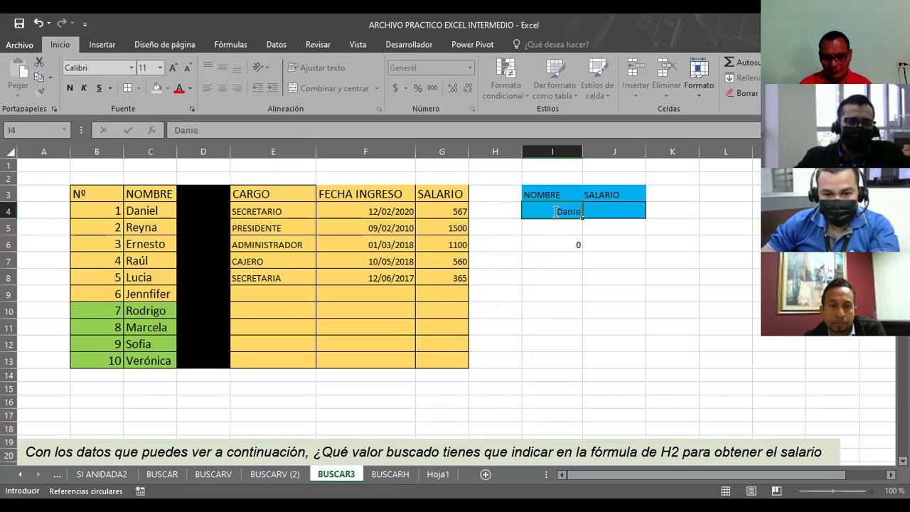
pyautogui.press('Return')
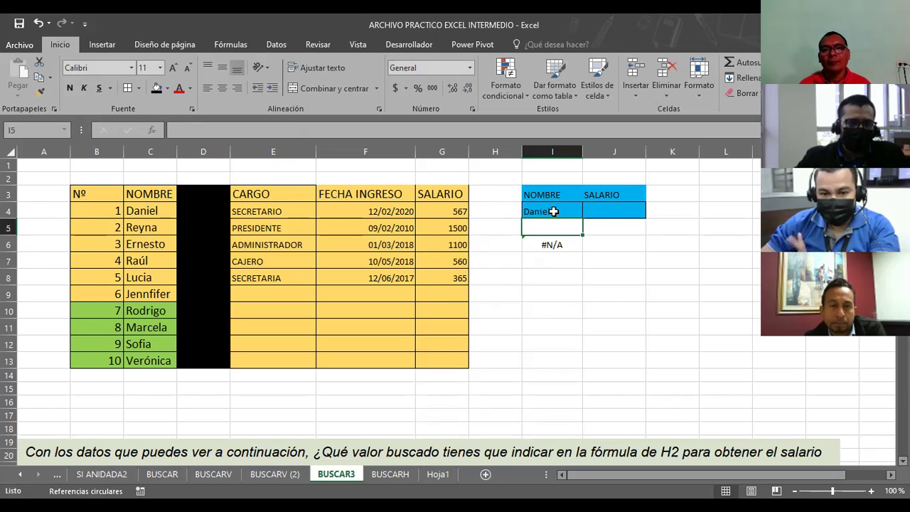
pyautogui.click(553, 211)
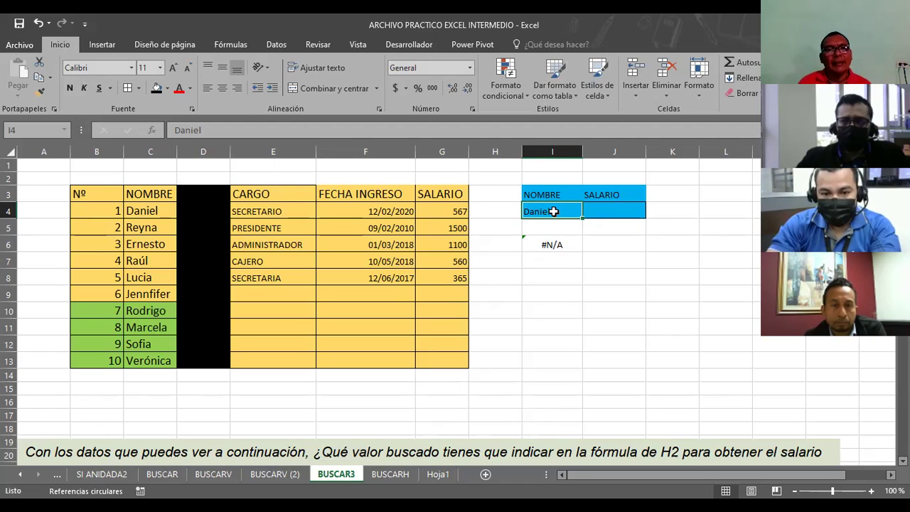
pyautogui.write('2')
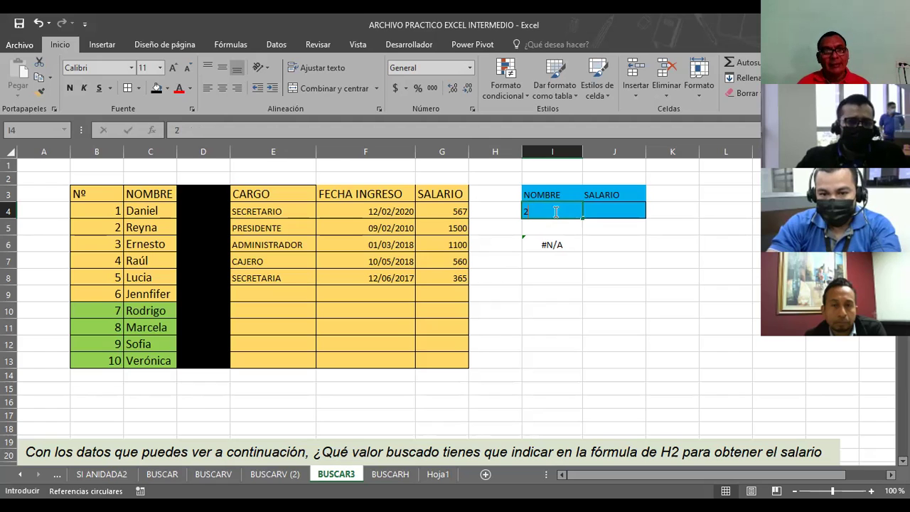
pyautogui.press('Return')
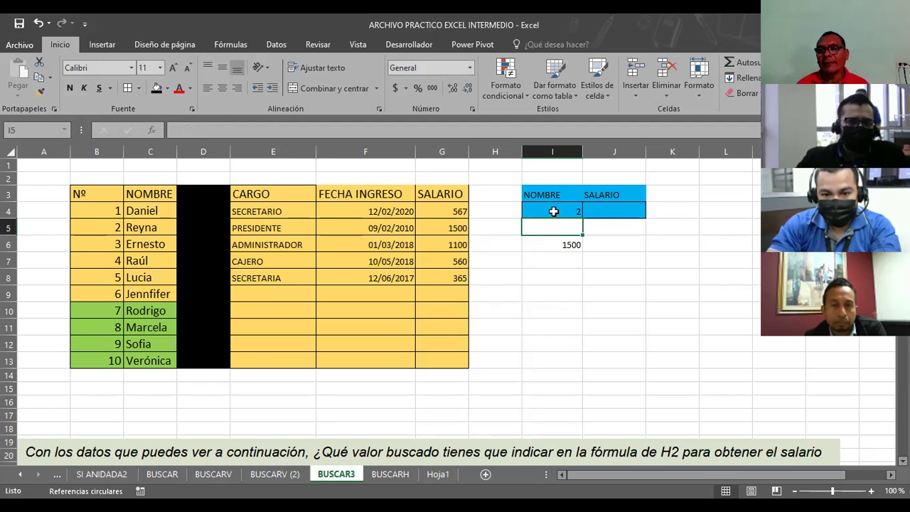
# Change the column index in I6's BUSCARV formula from 6 to 2.
pyautogui.click(554, 211)
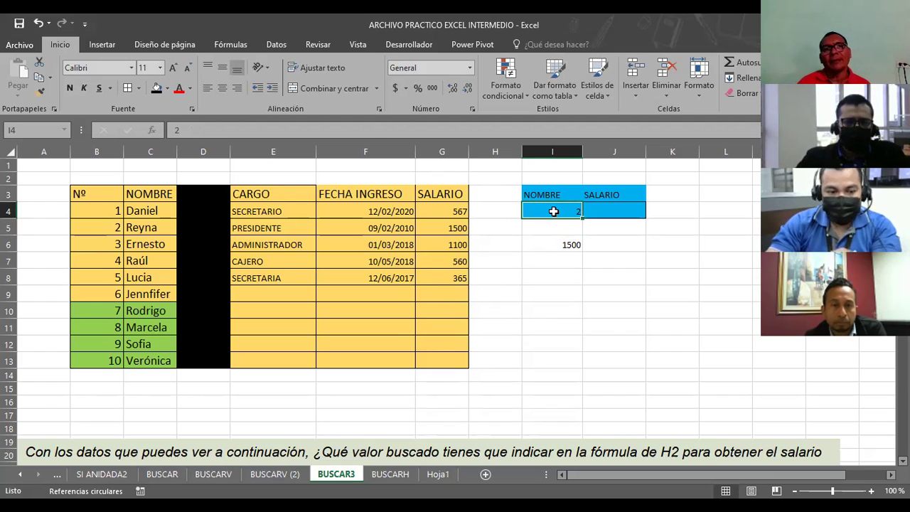
pyautogui.press('Down')
pyautogui.press('Down')
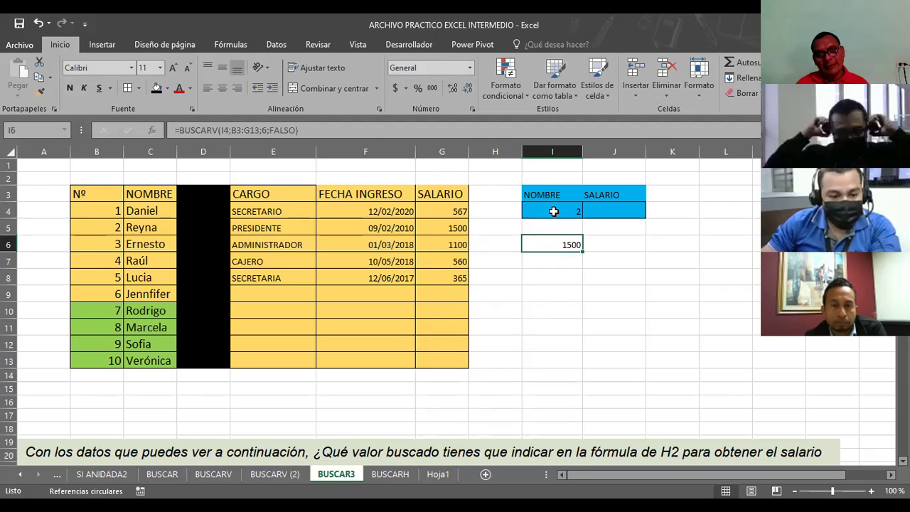
pyautogui.press('F2')
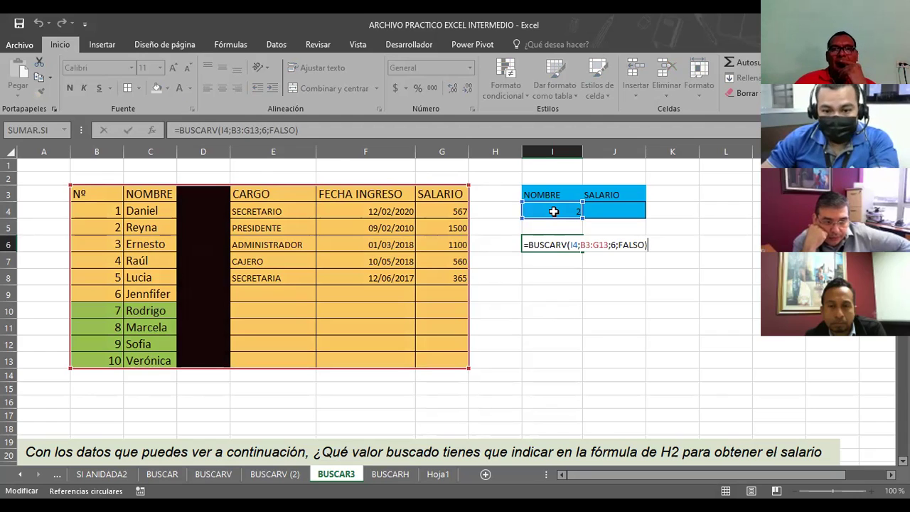
pyautogui.click(614, 245)
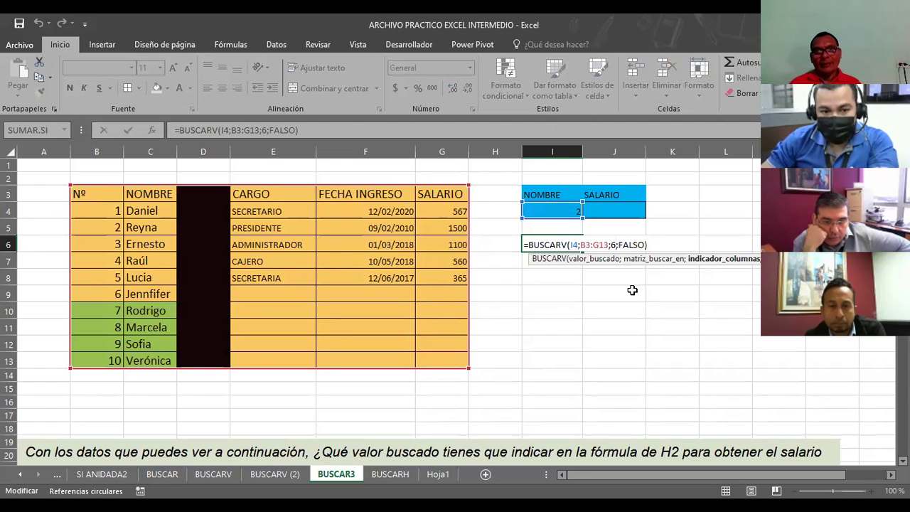
pyautogui.press('BackSpace')
pyautogui.write('2')
pyautogui.press('Return')
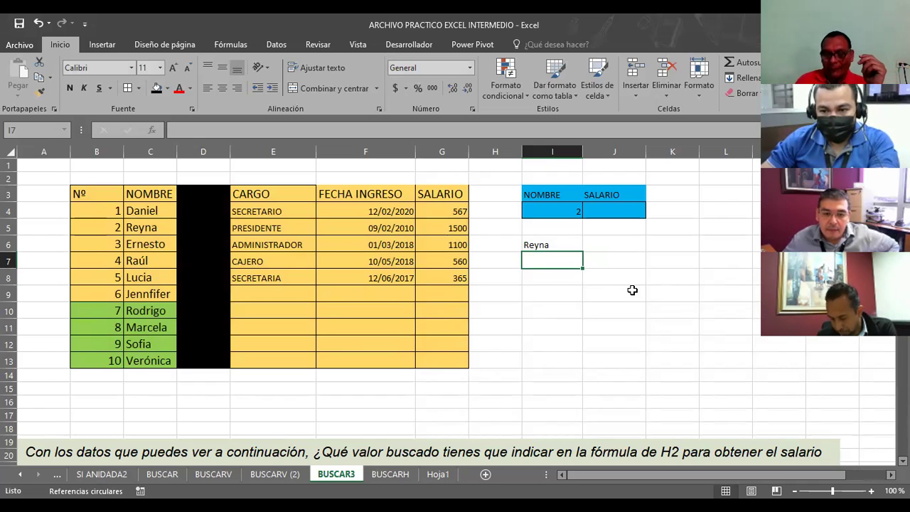
# Reopen I6's formula and set the column index back from 2 to 6.
pyautogui.press('Up')
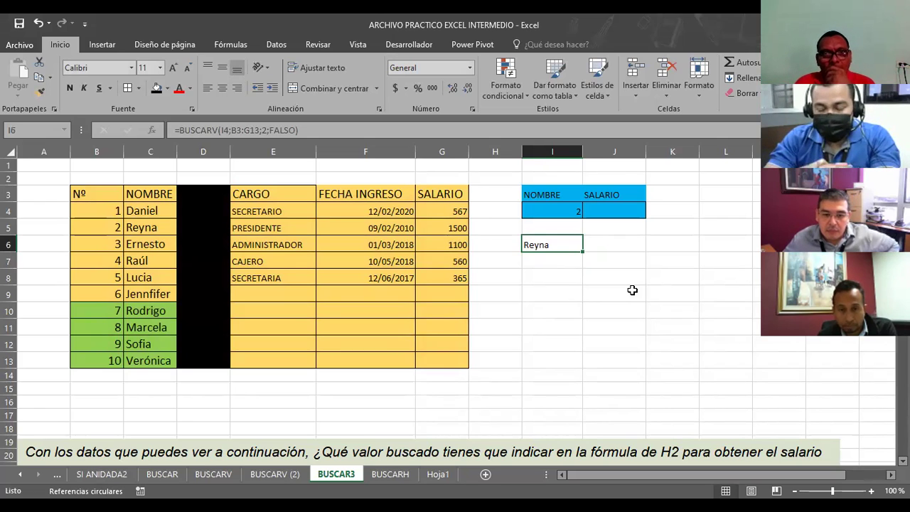
pyautogui.press('F2')
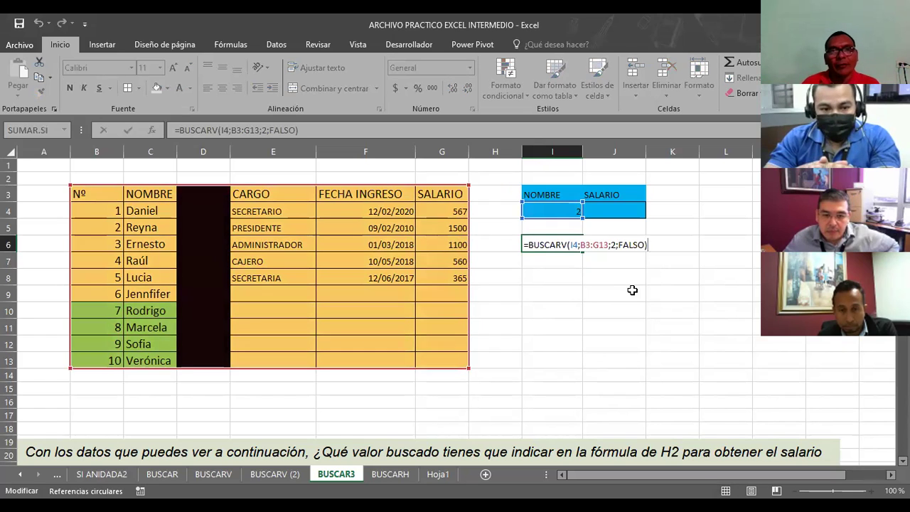
pyautogui.click(614, 245)
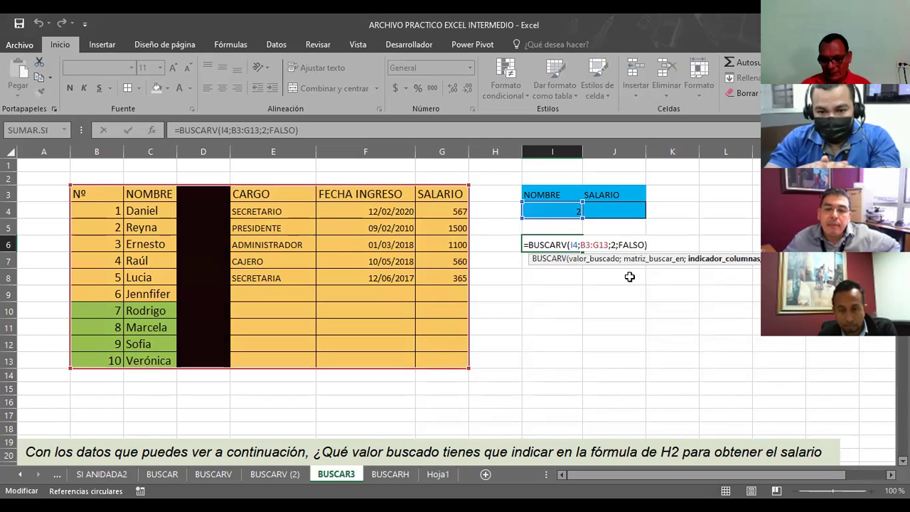
pyautogui.press('BackSpace')
pyautogui.write('6')
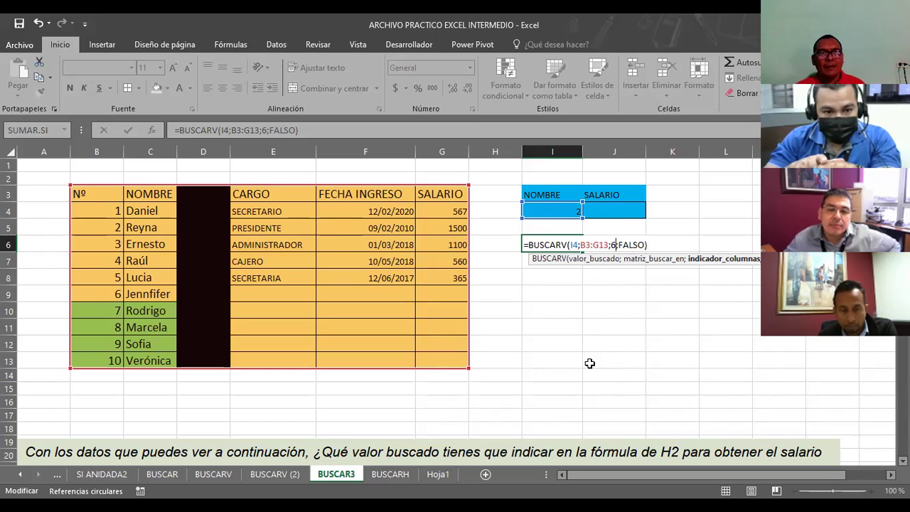
# Change the I6 lookup range start from B3 to C3, giving =BUSCARV(I4;C3:G13;6;FALSO).
pyautogui.click(586, 245)
pyautogui.press('BackSpace')
pyautogui.write('c')
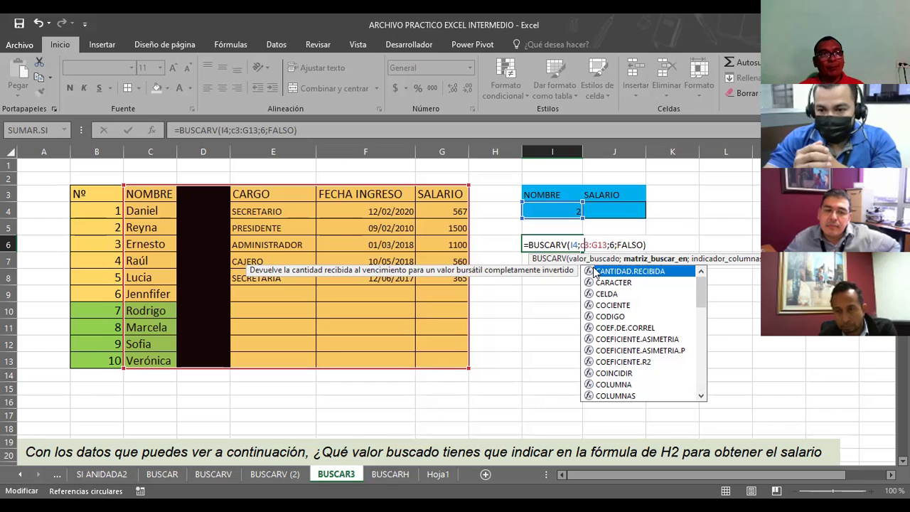
pyautogui.press('BackSpace')
pyautogui.write('a')
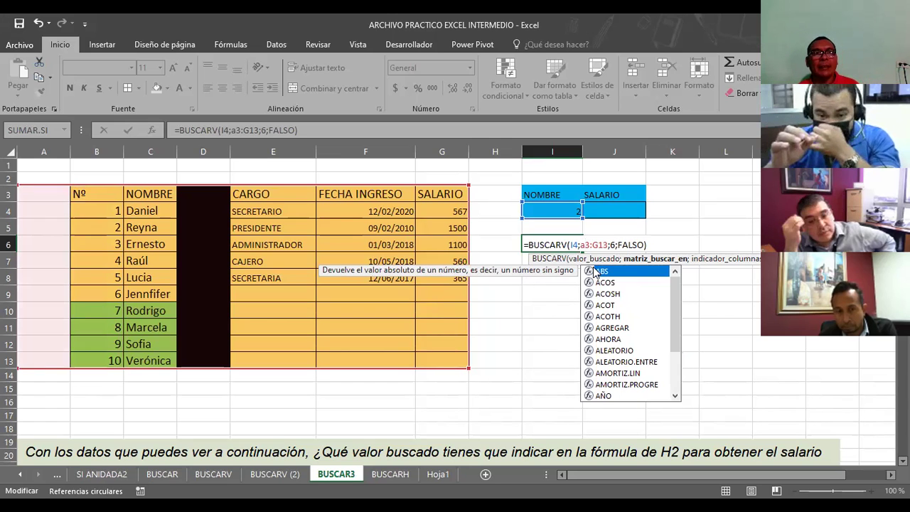
pyautogui.press('BackSpace')
pyautogui.write('b')
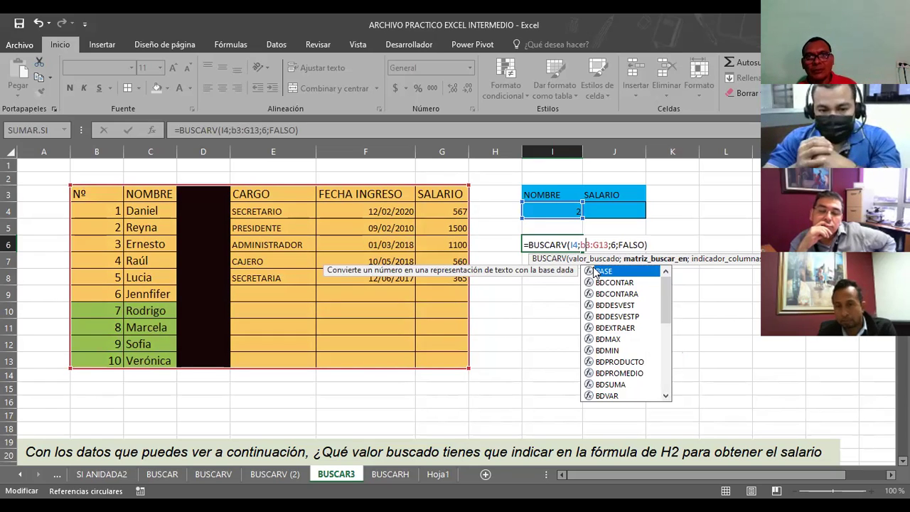
pyautogui.press('BackSpace')
pyautogui.write('c')
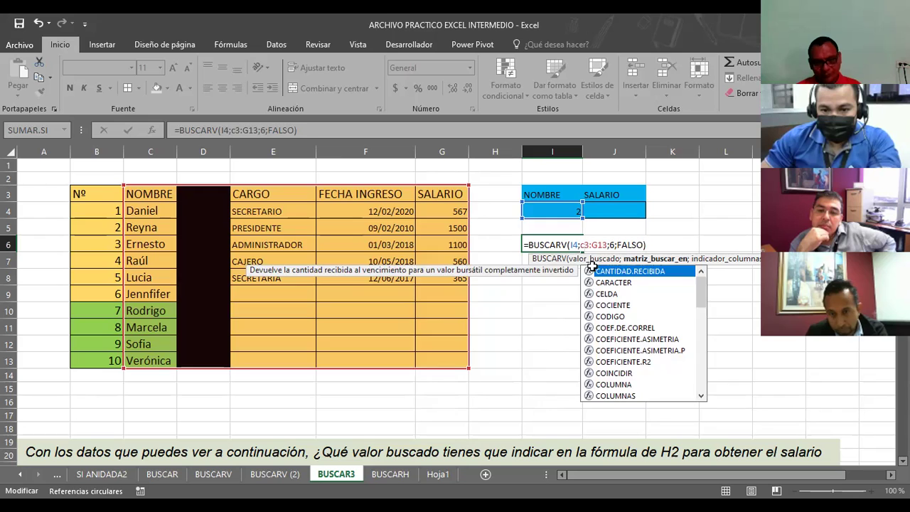
pyautogui.press('BackSpace')
pyautogui.write('C')
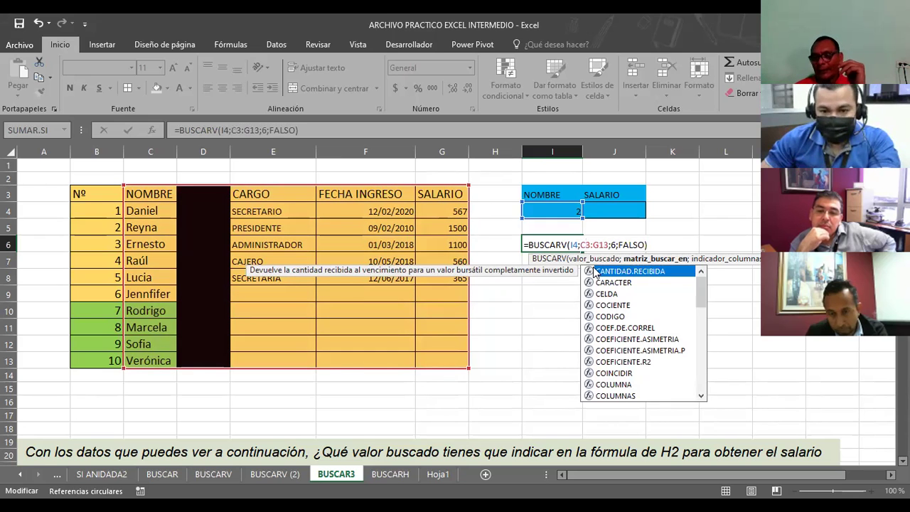
pyautogui.press('Return')
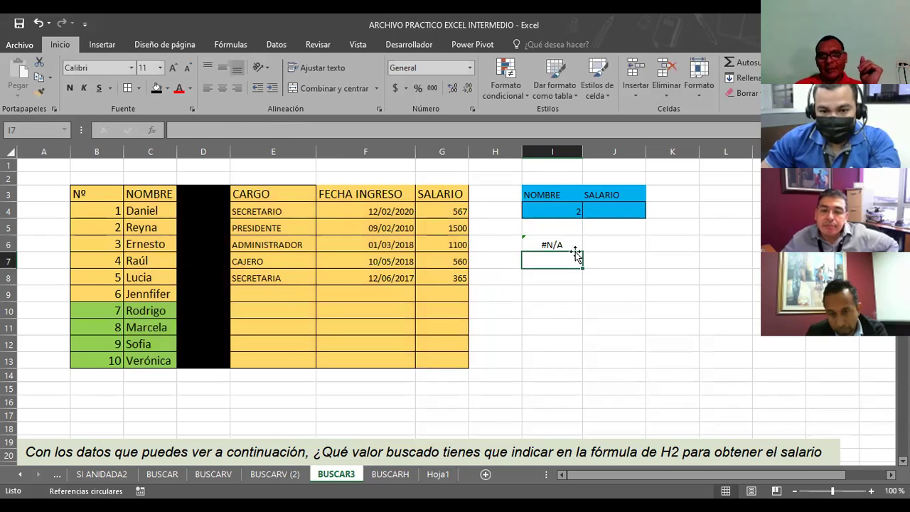
# Enter Ernesto as the lookup value in I4 and view I6 now showing #¡REF!
pyautogui.click(554, 211)
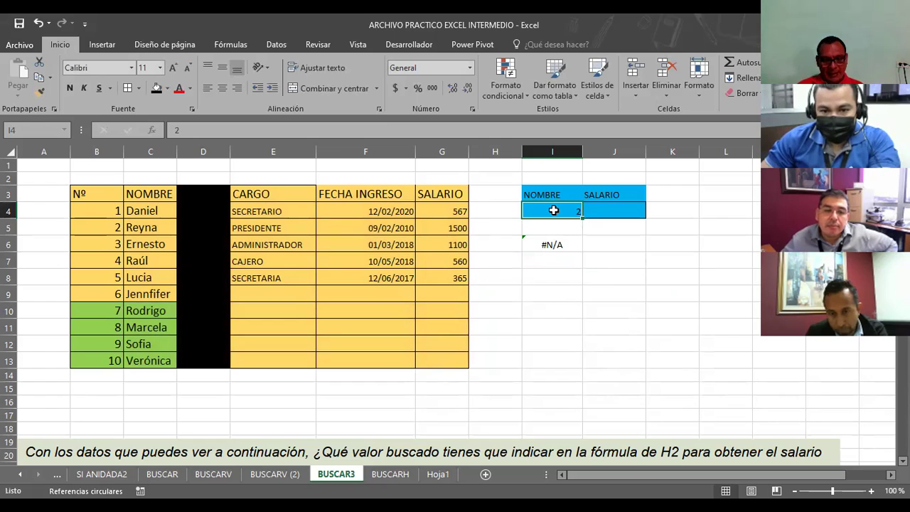
pyautogui.write('e')
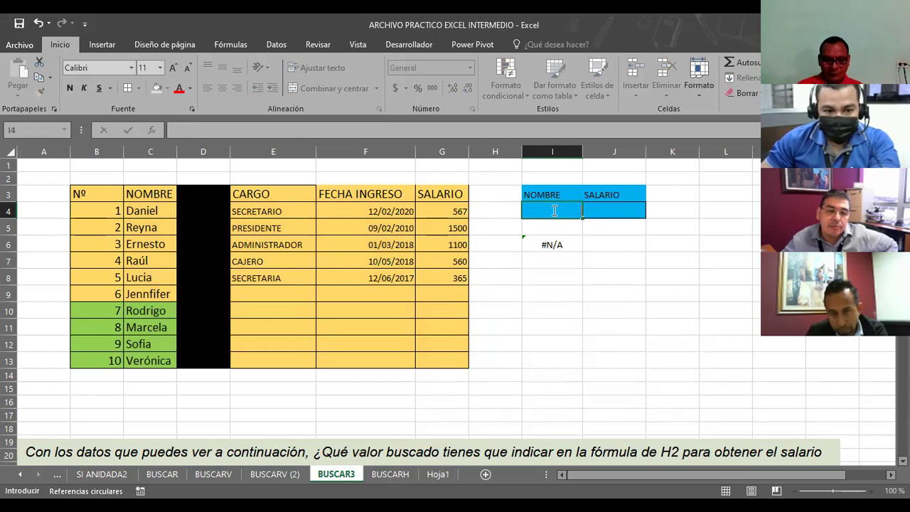
pyautogui.write('rnesto')
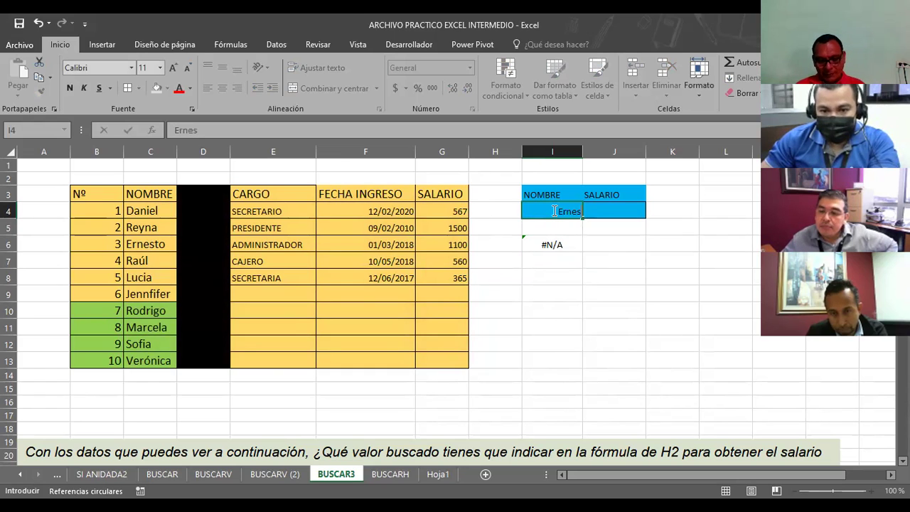
pyautogui.hotkey('ctrl', 'Return')
pyautogui.press('Return')
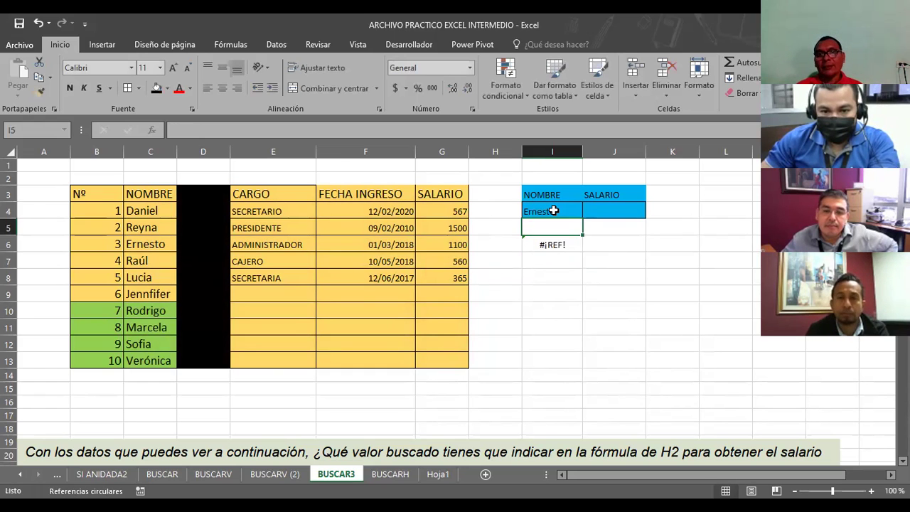
pyautogui.click(556, 245)
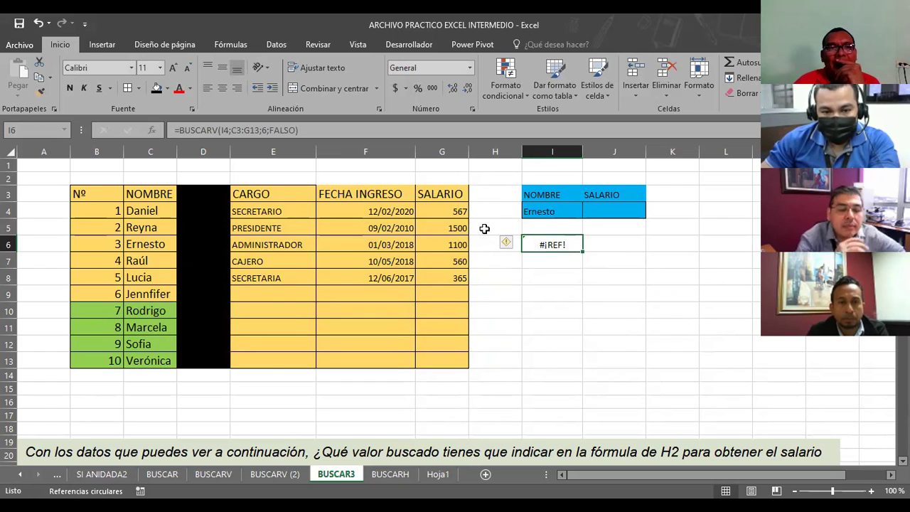
# Enter 4 in cell H6 beside the lookup formula.
pyautogui.click(484, 245)
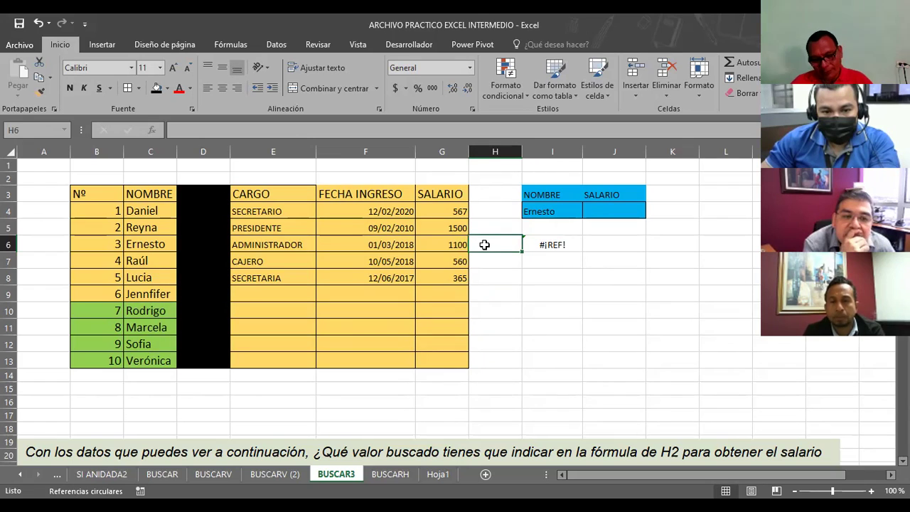
pyautogui.write('4')
pyautogui.hotkey('ctrl', 'Return')
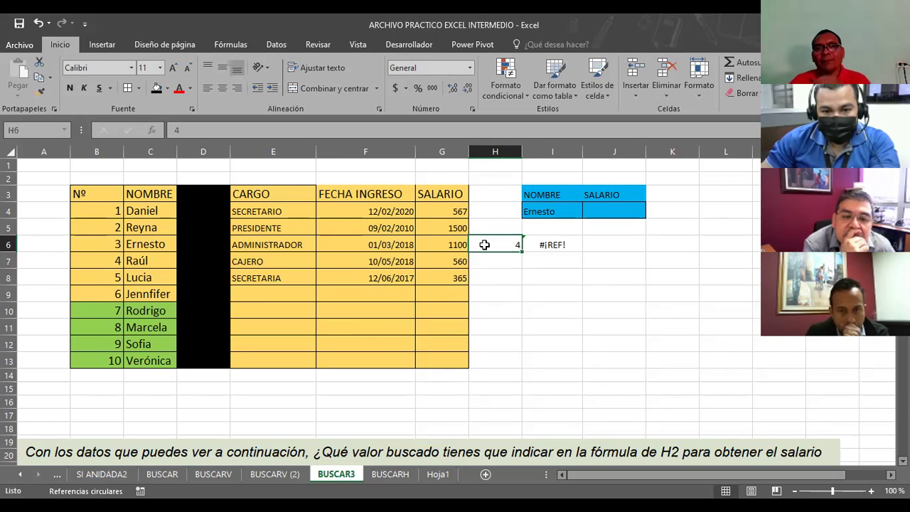
# Change I6's column index from 6 to 5 so it returns Ernesto's salary 1100.
pyautogui.click(558, 246)
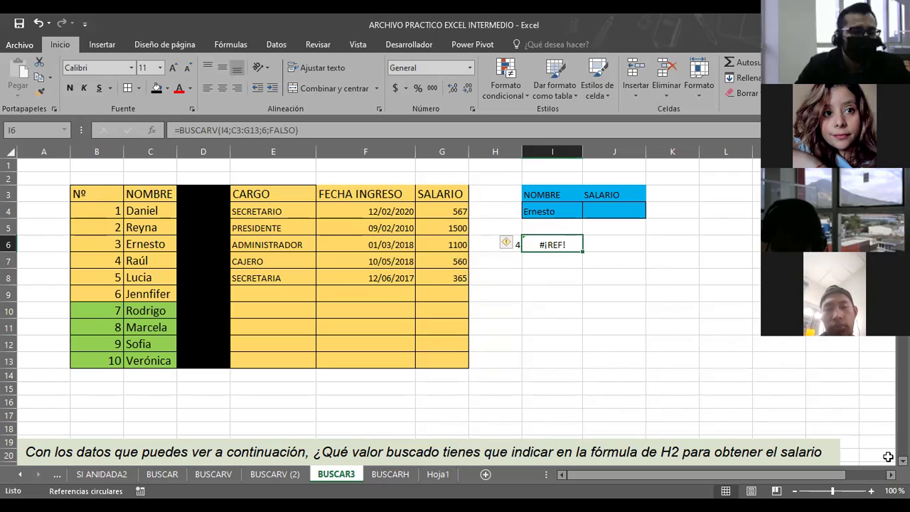
pyautogui.click(265, 129)
pyautogui.press('BackSpace')
pyautogui.write('5')
pyautogui.press('Return')
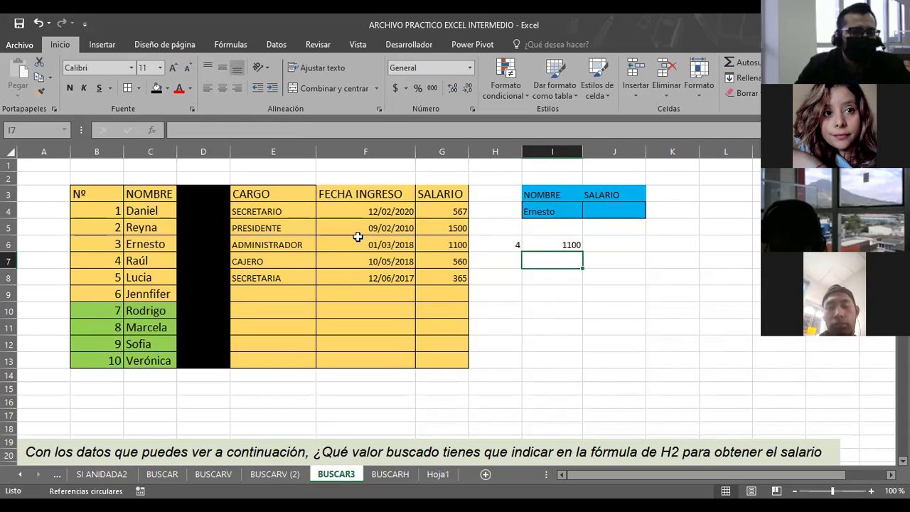
pyautogui.click(553, 210)
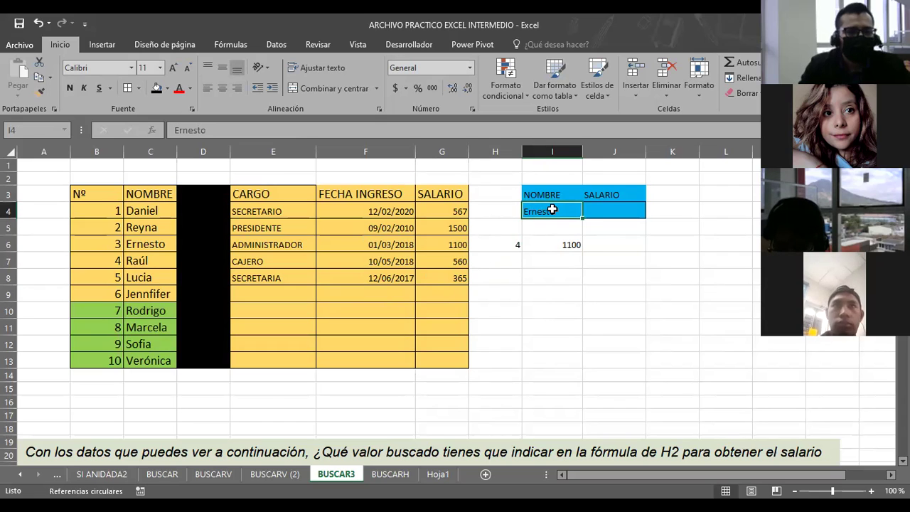
pyautogui.click(461, 244)
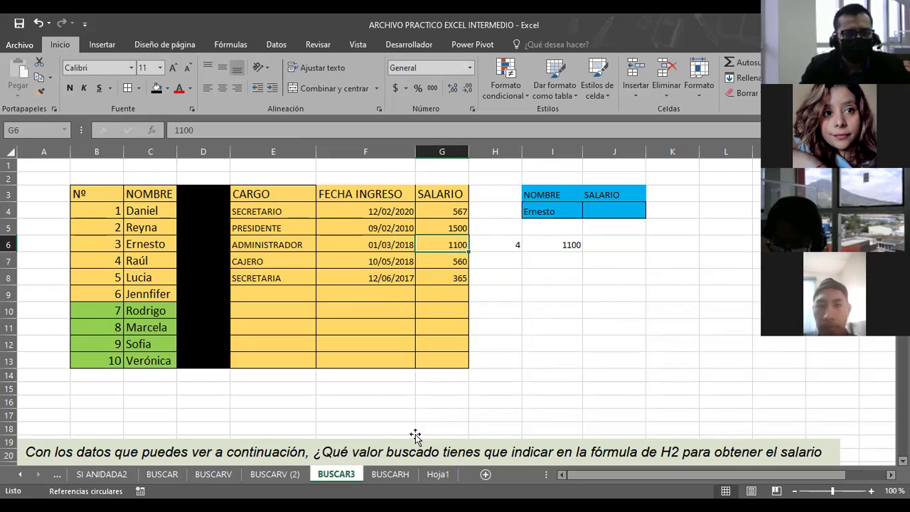
# Go via Hoja1 to the BUSCARH sheet and view G3's =BUSCARH(F3;MATRIS;10;0) returning 99217.
pyautogui.click(439, 476)
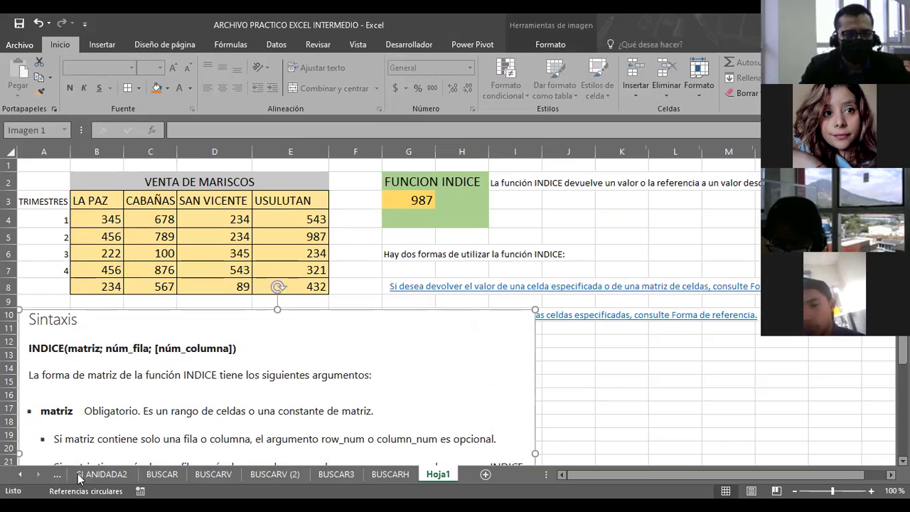
pyautogui.click(391, 476)
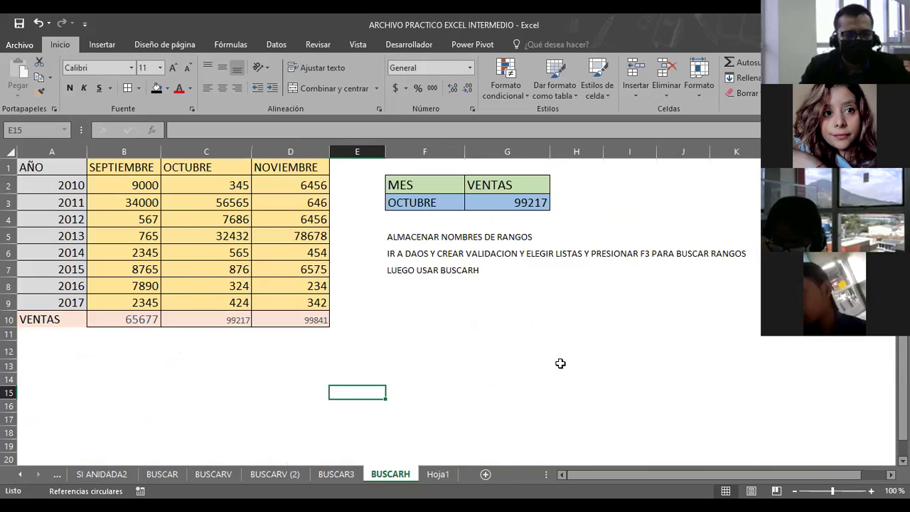
pyautogui.click(587, 314)
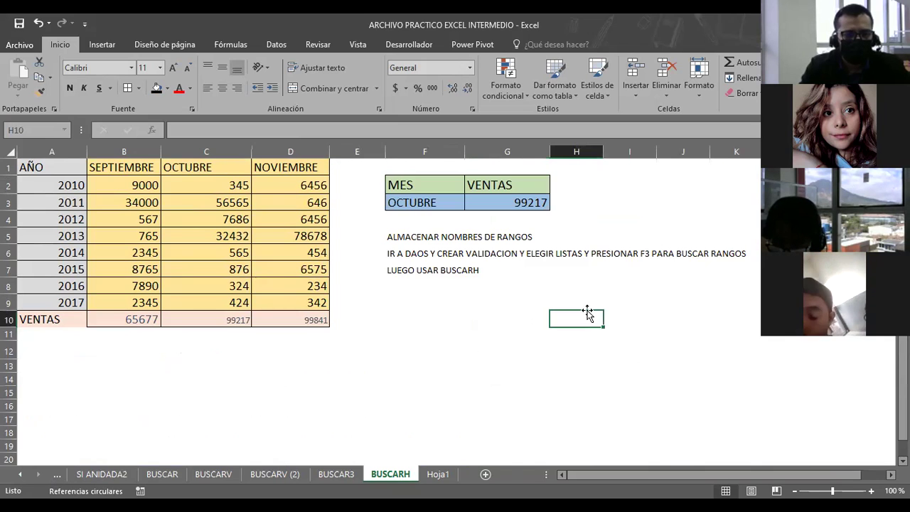
pyautogui.click(502, 210)
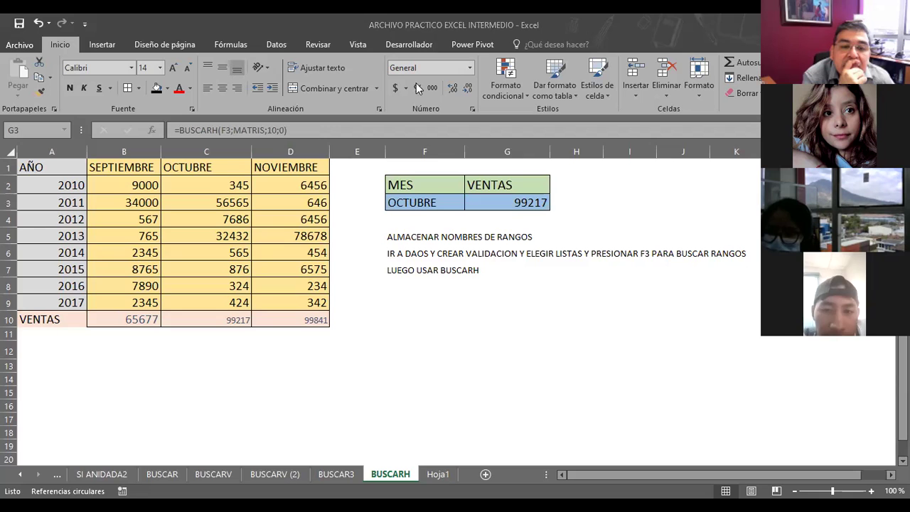
# Switch to the PowerPoint deck and advance three slides to the Función BUSCARH slide.
pyautogui.hotkey('alt', 'Tab')
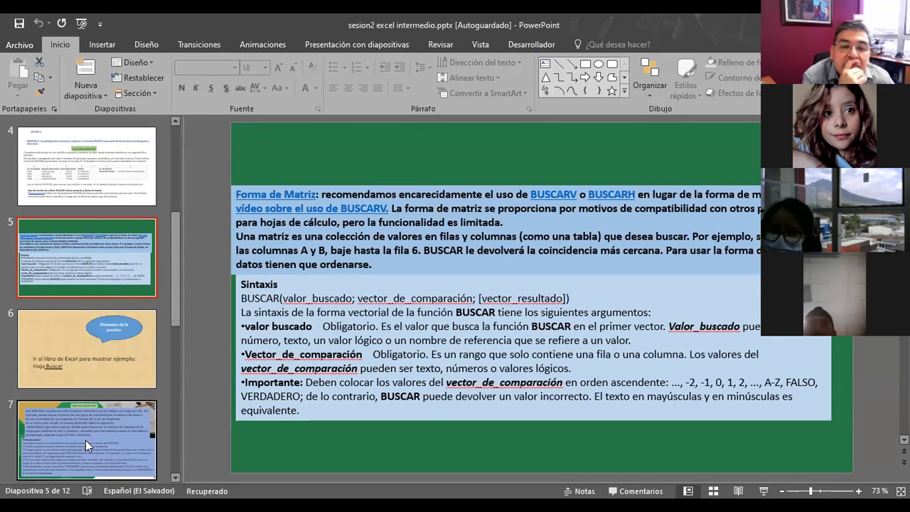
pyautogui.press('Down')
pyautogui.press('Down')
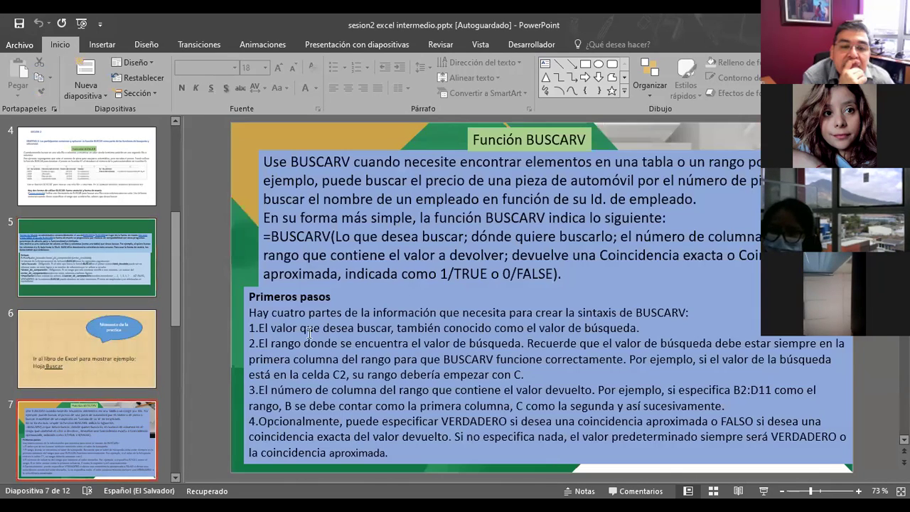
pyautogui.press('Down')
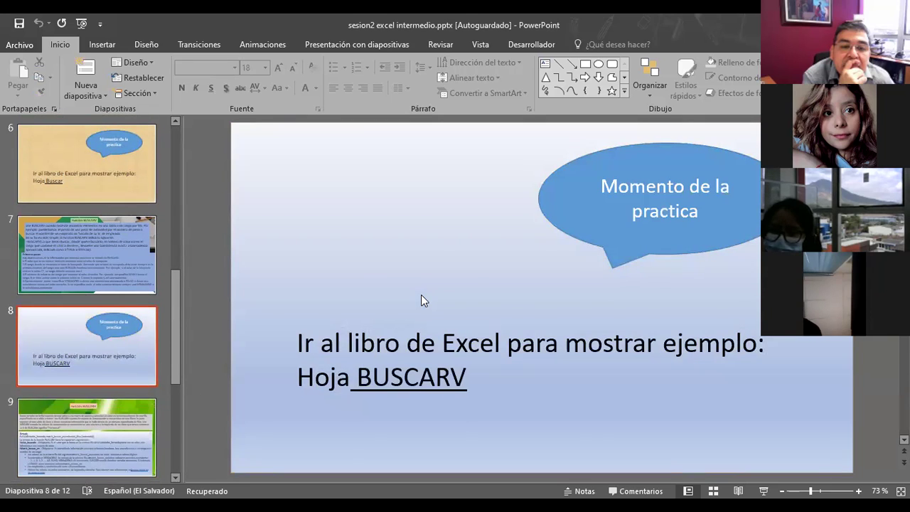
pyautogui.press('Down')
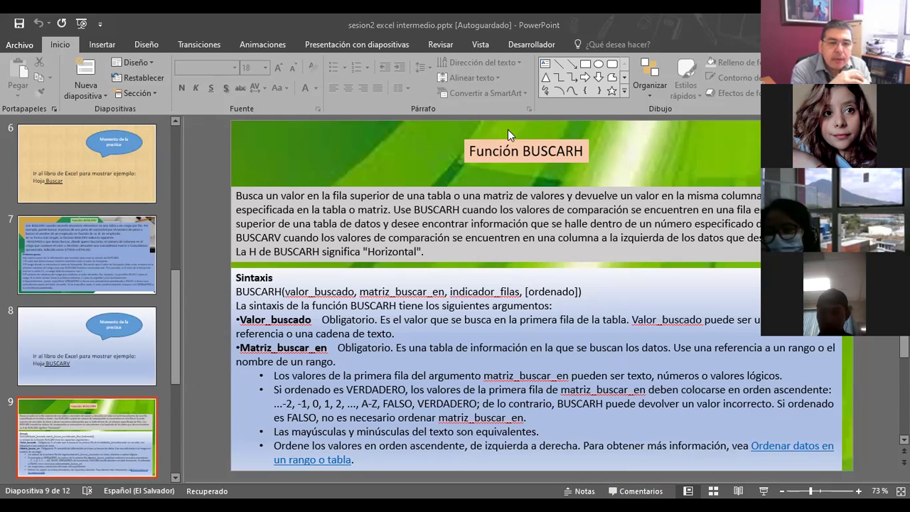
# Alt+Tab back to Excel, where the BUSCARH sheet's G3 shows 99217 for OCTUBRE.
pyautogui.hotkey('alt', 'Tab')
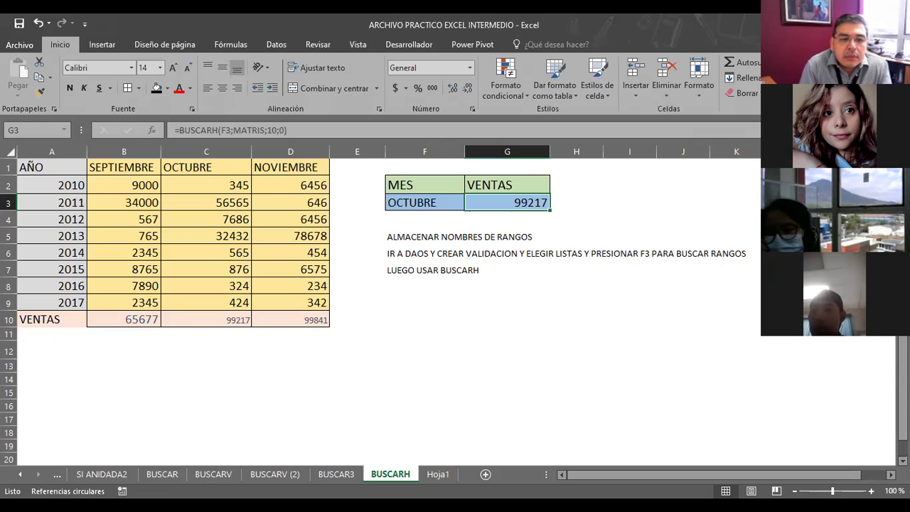
pyautogui.scroll(-1, 384, 313)
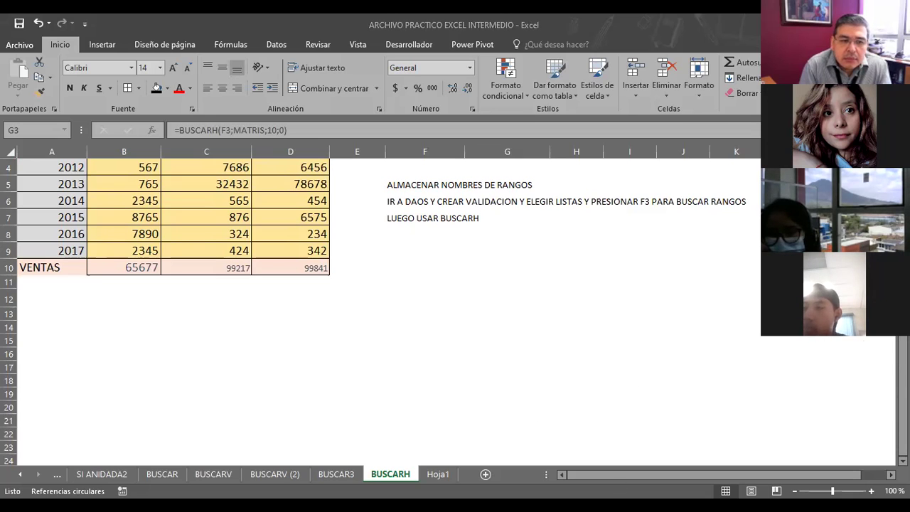
pyautogui.scroll(1, 494, 368)
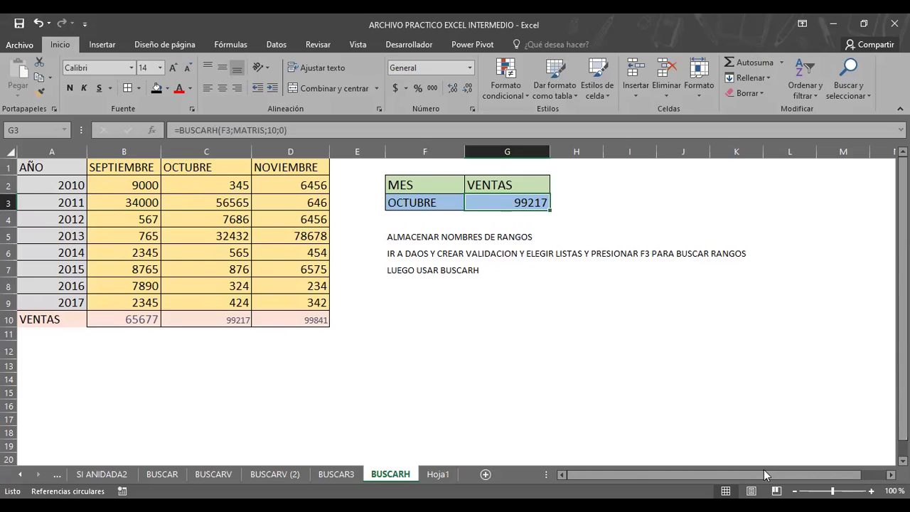
pyautogui.scroll(-1, 764, 469)
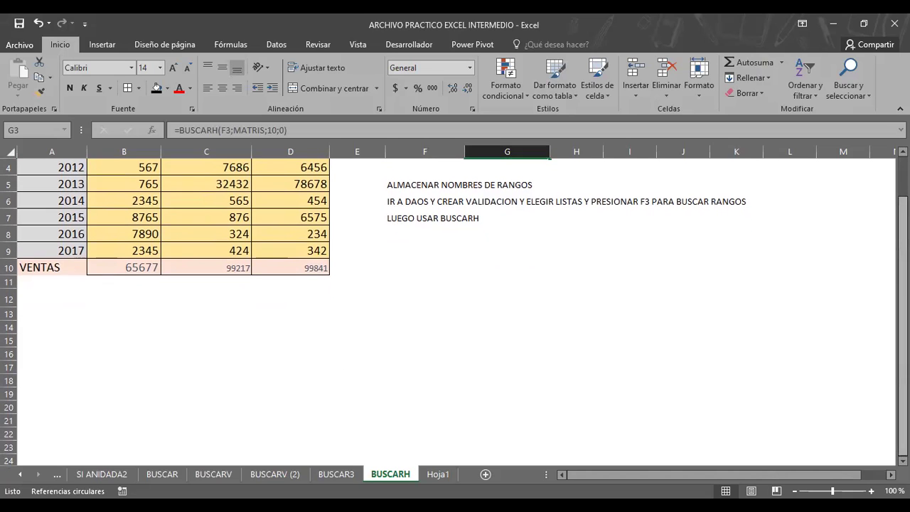
pyautogui.scroll(1, 455, 306)
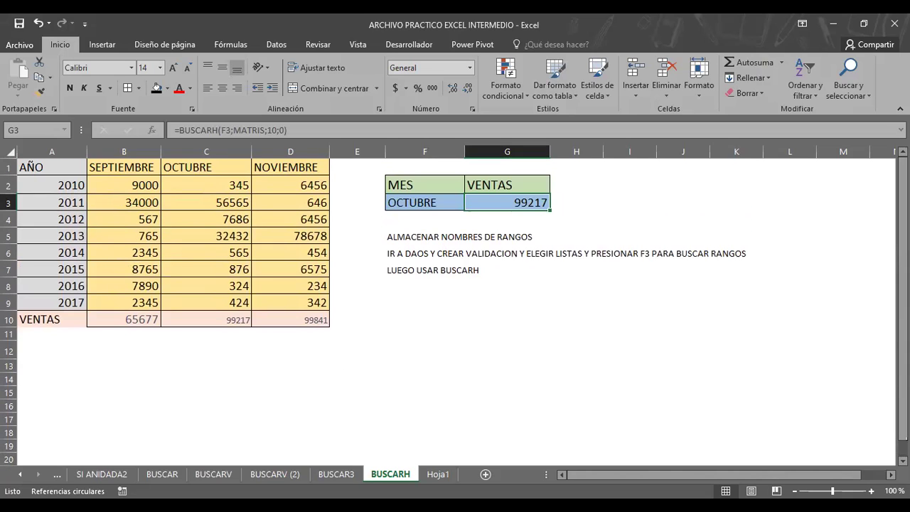
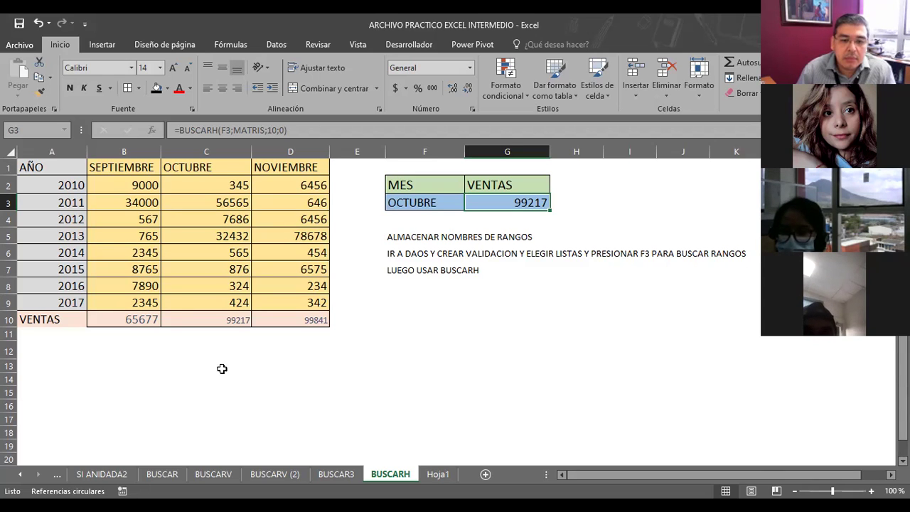
# Open the Name Box list to view the named ranges MATRIS, MATRIZ, MES and Tabla1.
pyautogui.click(65, 131)
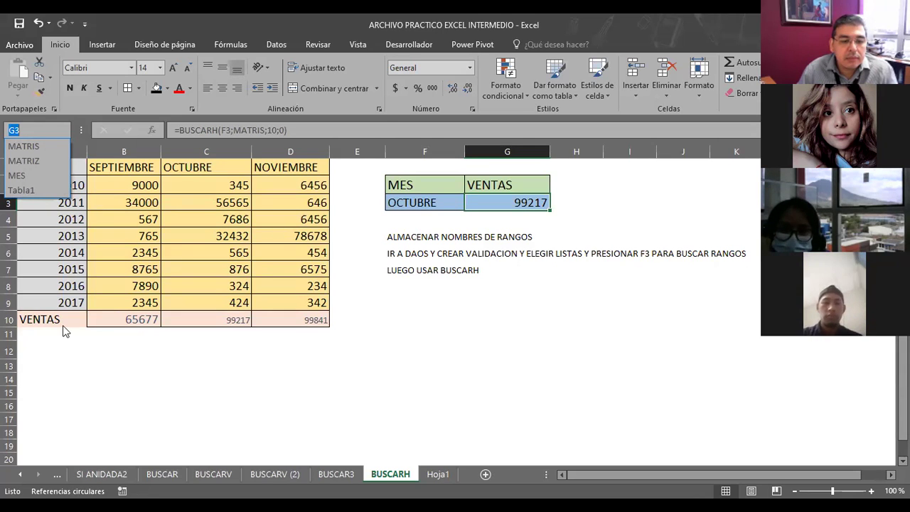
# Apply All Borders to the empty range C12:D19 below the data.
pyautogui.moveTo(249, 350)
pyautogui.mouseDown()
pyautogui.moveTo(347, 353)
pyautogui.moveTo(325, 446)
pyautogui.mouseUp()
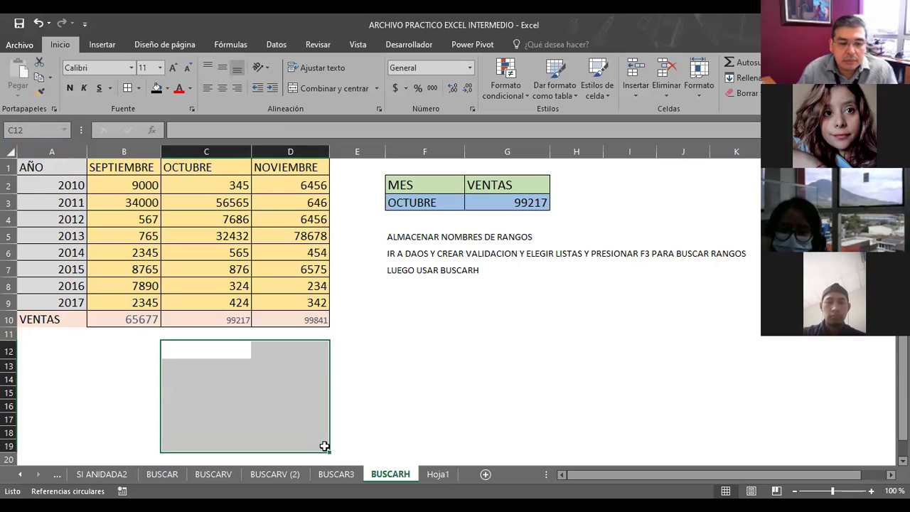
pyautogui.click(128, 87)
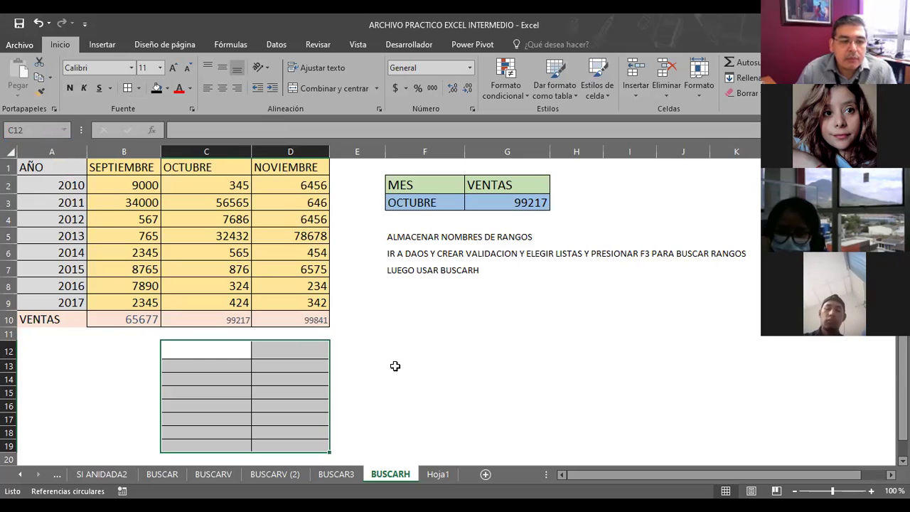
pyautogui.click(483, 366)
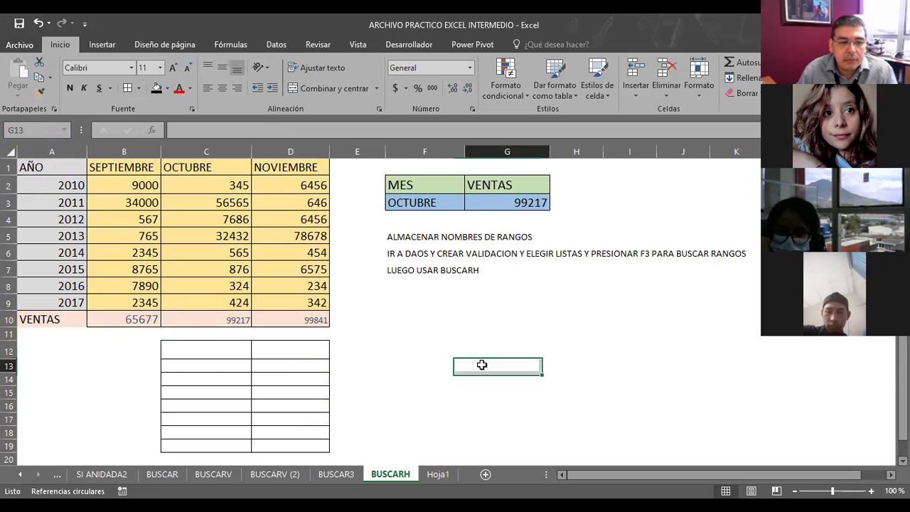
# Name the range C12:D19 'preupuesto' in the Name Box.
pyautogui.moveTo(195, 355); pyautogui.dragTo(302, 441)
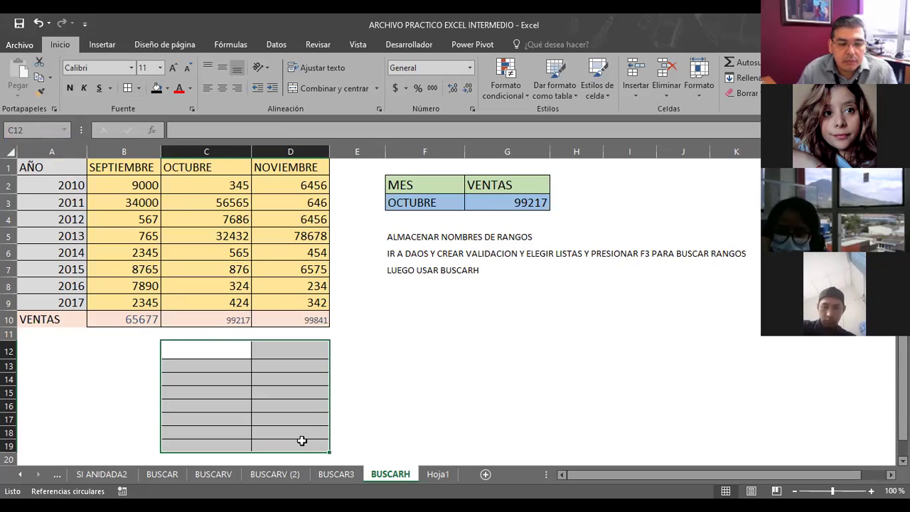
pyautogui.click(43, 130)
pyautogui.write('pre')
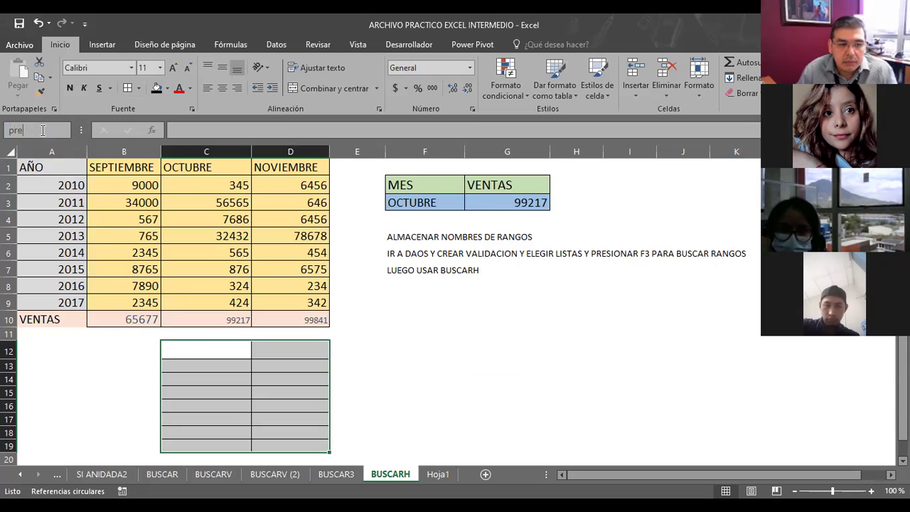
pyautogui.write('upuesto')
pyautogui.press('Return')
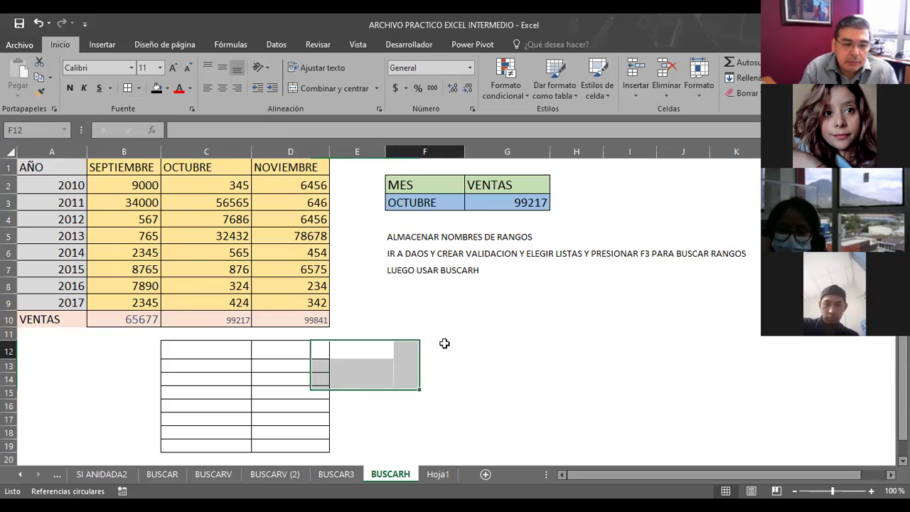
# Click through cells around the sheet, ending back at the top of the new table.
pyautogui.click(441, 348)
pyautogui.click(90, 391)
pyautogui.click(91, 351)
pyautogui.click(44, 427)
pyautogui.click(126, 422)
pyautogui.click(366, 335)
pyautogui.click(518, 367)
pyautogui.click(363, 352)
pyautogui.click(391, 419)
pyautogui.click(527, 391)
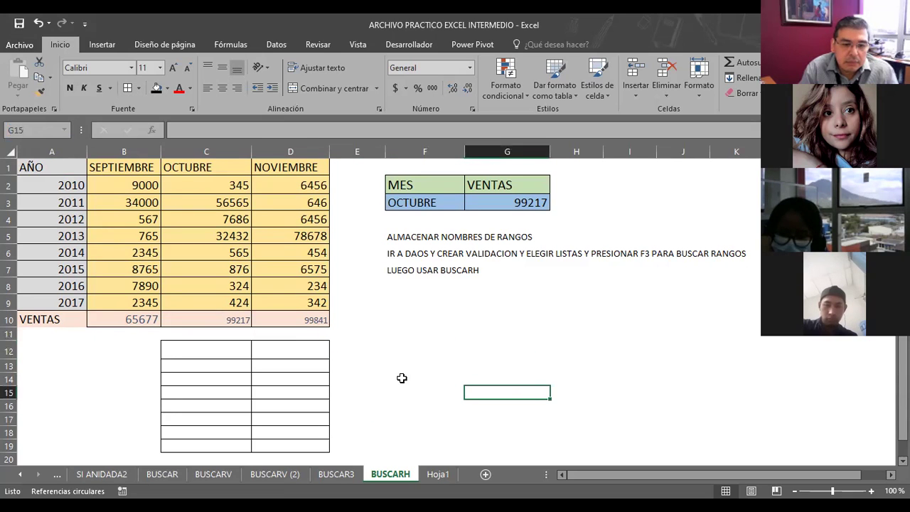
pyautogui.click(362, 347)
pyautogui.click(423, 406)
pyautogui.click(502, 336)
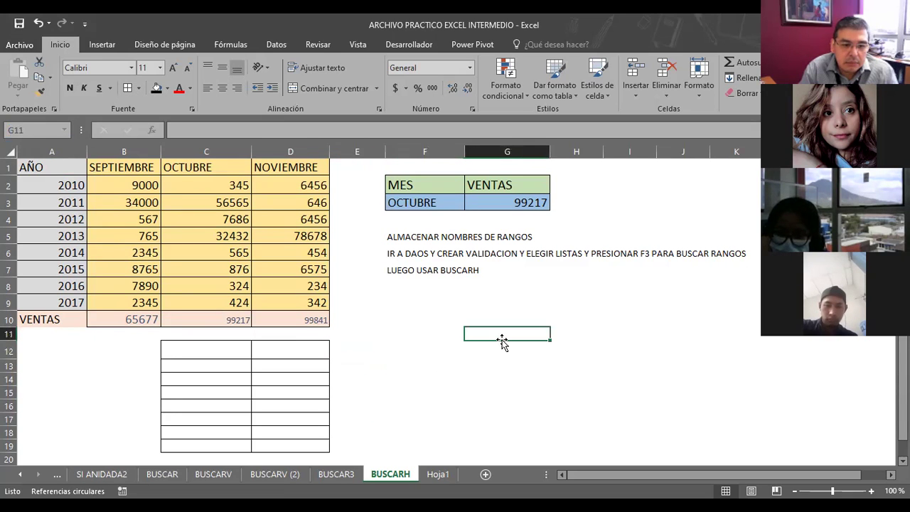
pyautogui.click(471, 407)
pyautogui.click(396, 316)
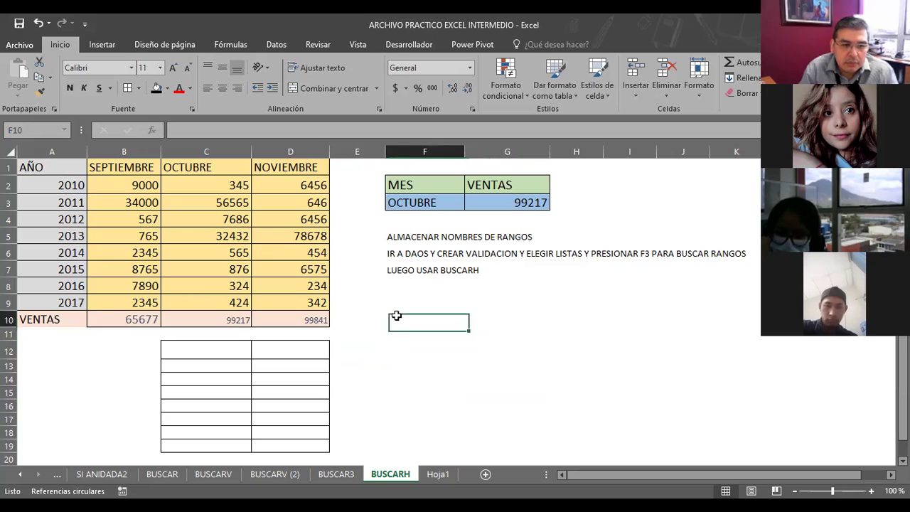
pyautogui.click(417, 389)
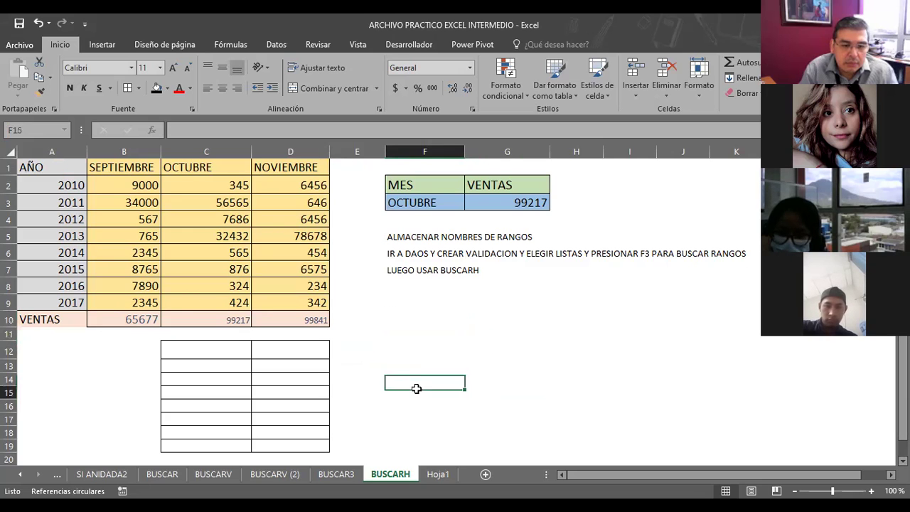
pyautogui.click(295, 417)
pyautogui.click(184, 350)
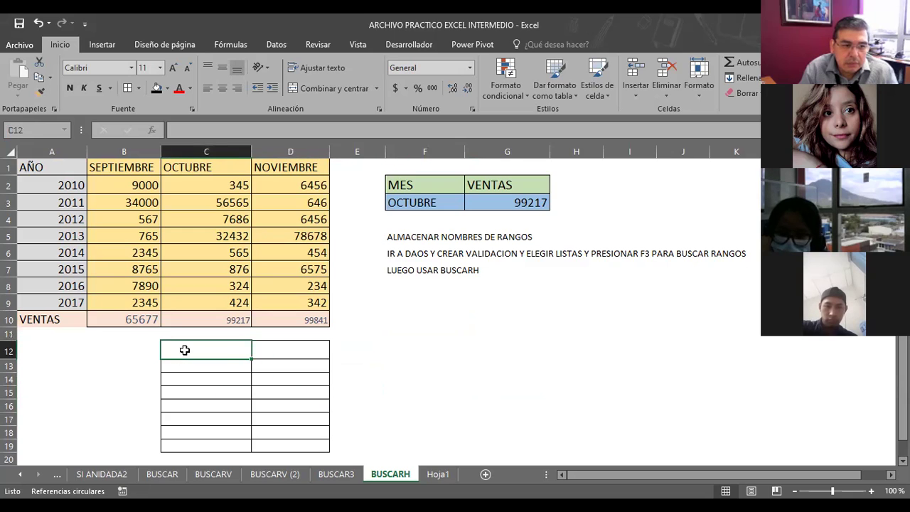
pyautogui.moveTo(184, 350); pyautogui.dragTo(310, 439)
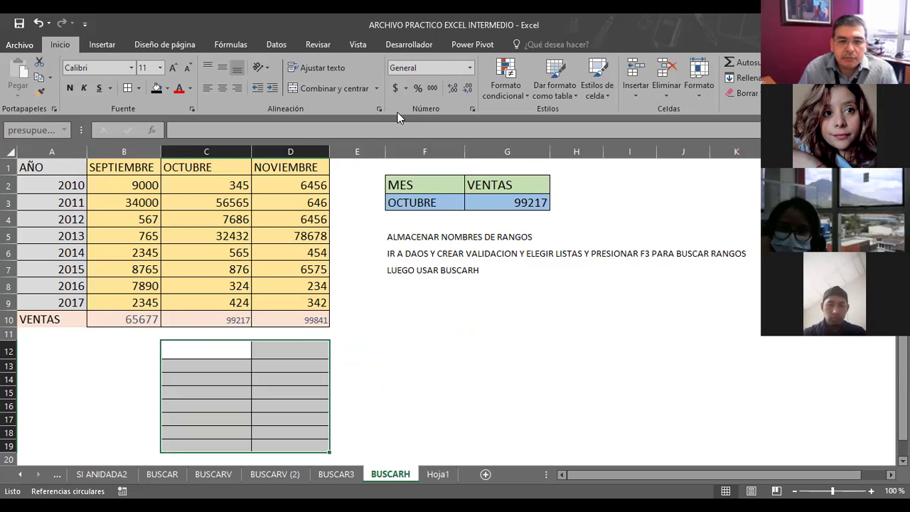
pyautogui.press('Return')
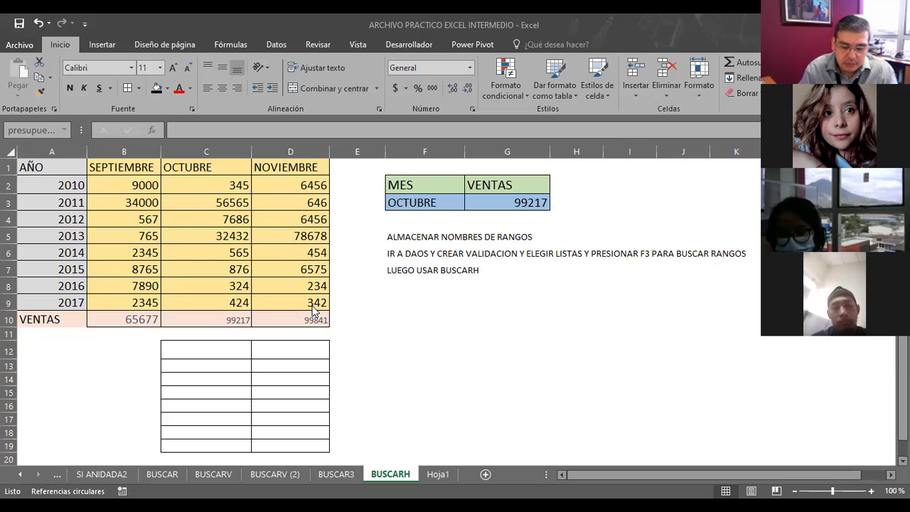
pyautogui.moveTo(31, 167)
pyautogui.mouseDown()
pyautogui.moveTo(284, 309)
pyautogui.moveTo(286, 320)
pyautogui.mouseUp()
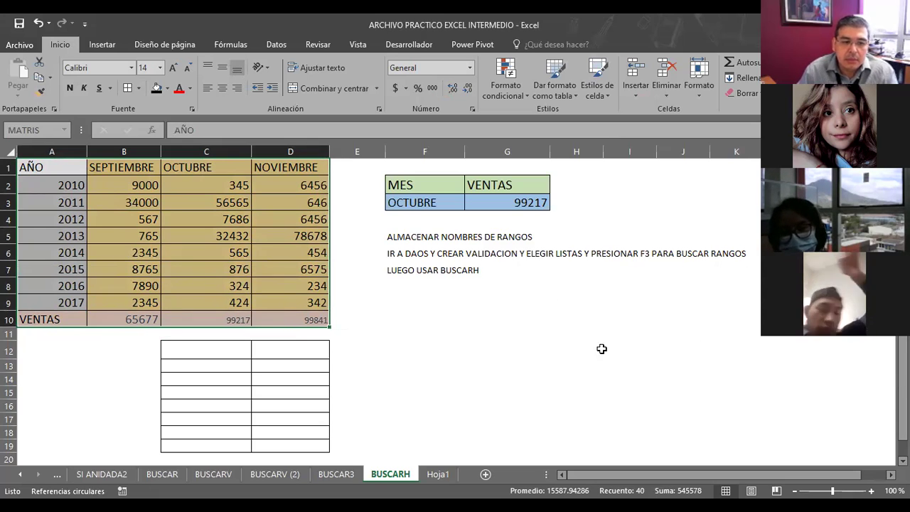
pyautogui.click(498, 364)
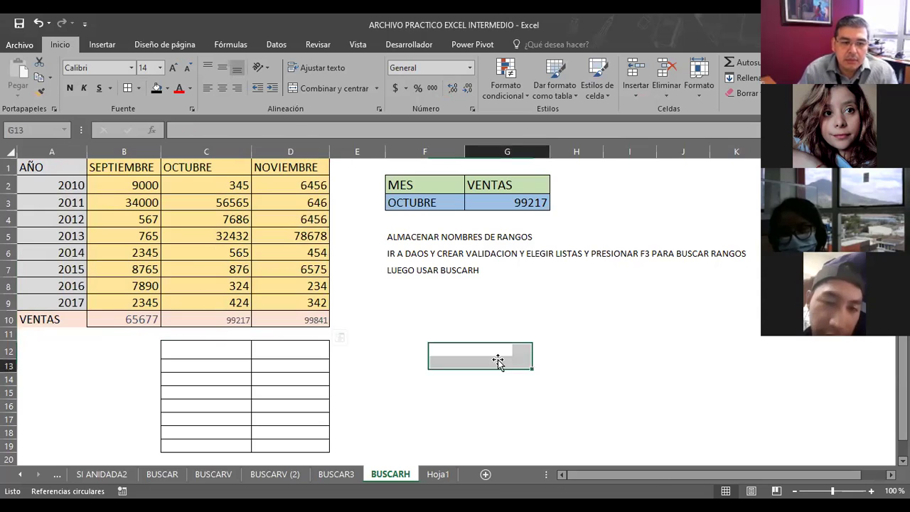
pyautogui.click(518, 204)
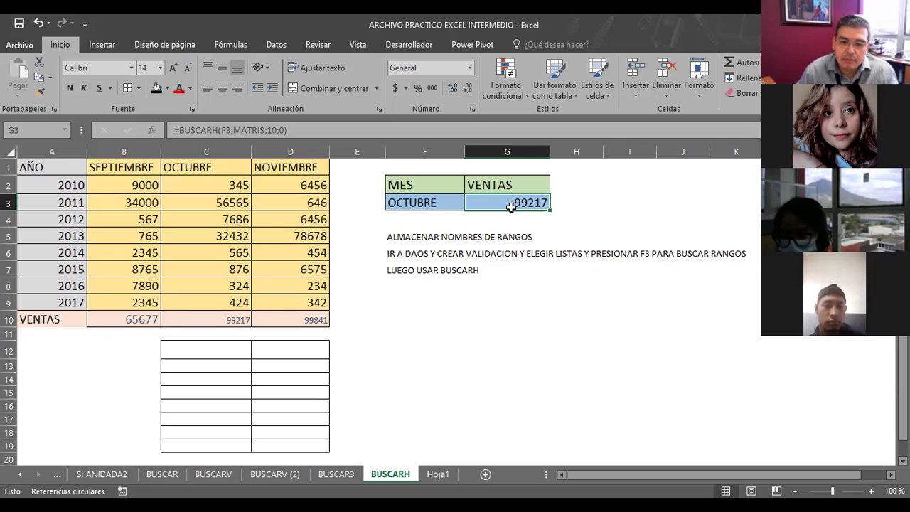
# Enter diciembre in F3, cancel the validation rejection to restore OCTUBRE, then type septiembre.
pyautogui.click(409, 203)
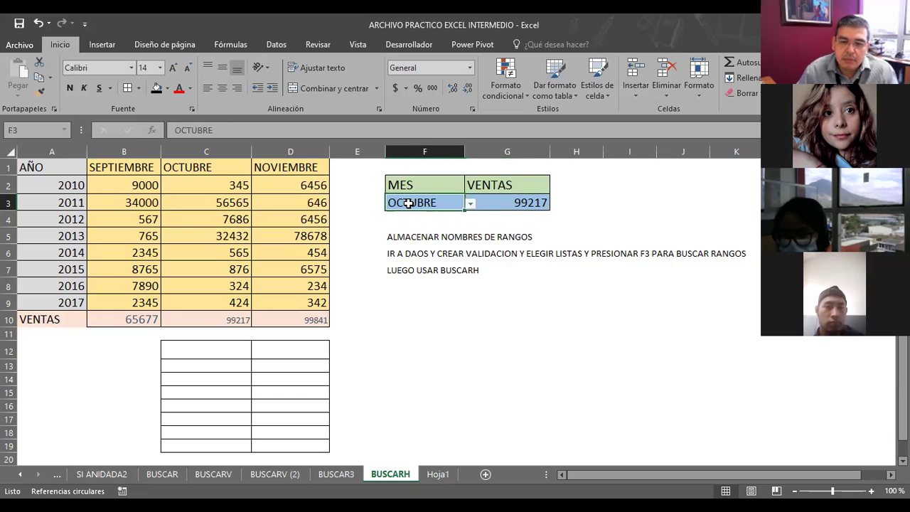
pyautogui.write('diciembre')
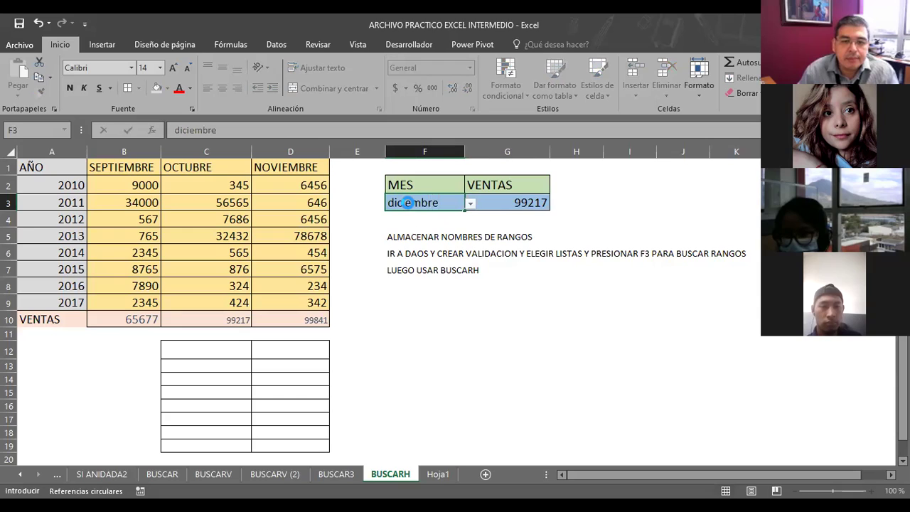
pyautogui.press('Return')
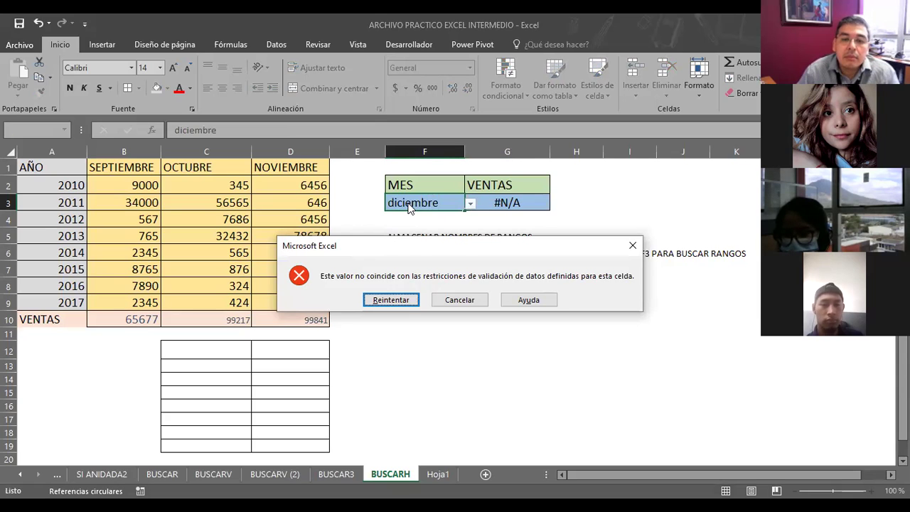
pyautogui.press('Escape')
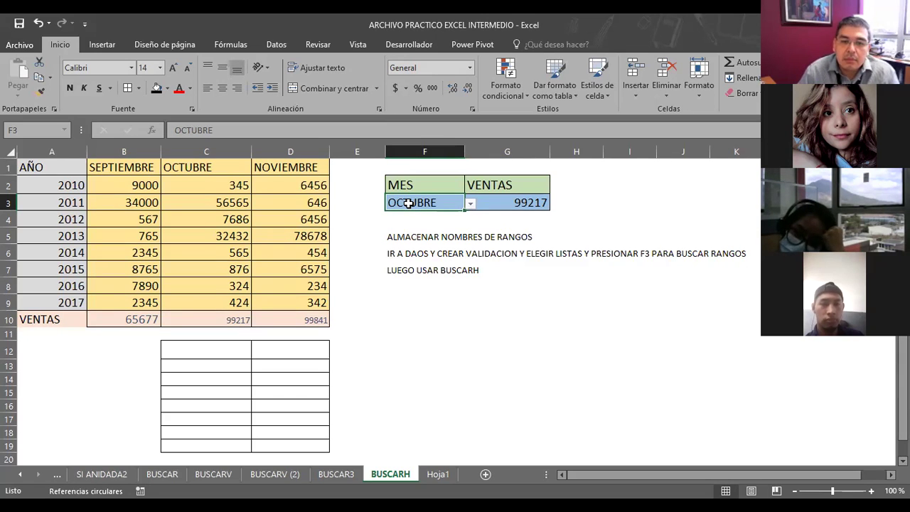
pyautogui.write('septiembre')
# Commit septiembre in F3 and inspect G3's BUSCARH formula now returning 65677.
pyautogui.press('Return')
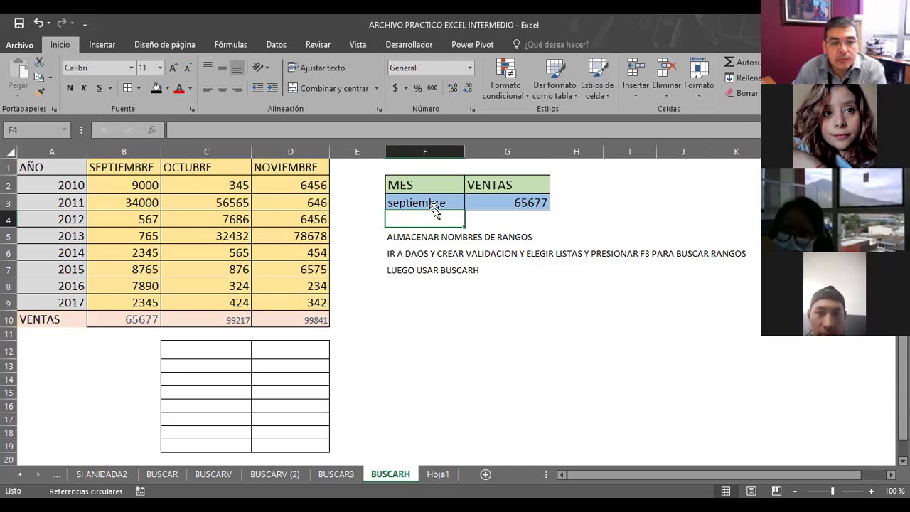
pyautogui.click(490, 317)
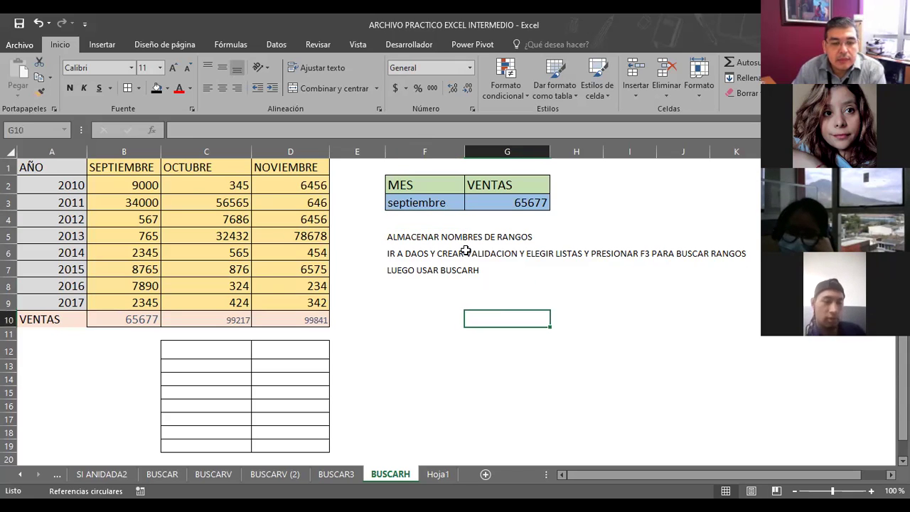
pyautogui.click(511, 209)
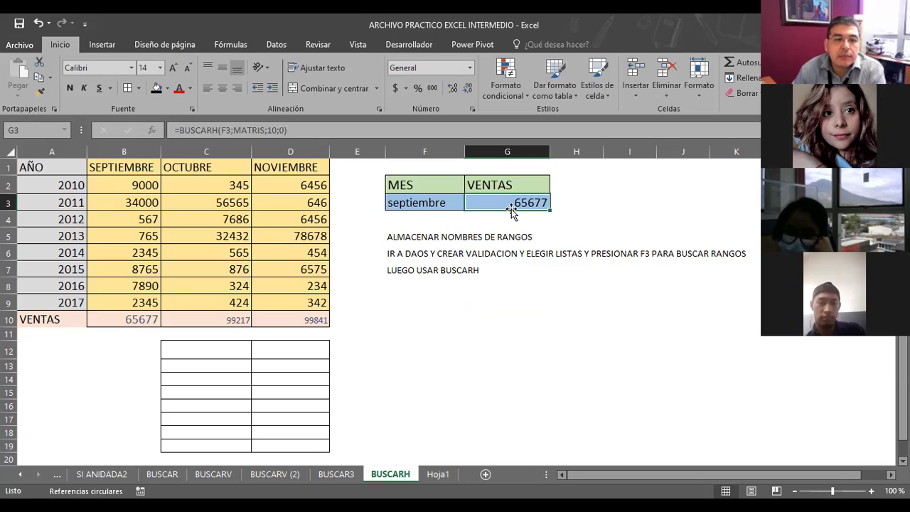